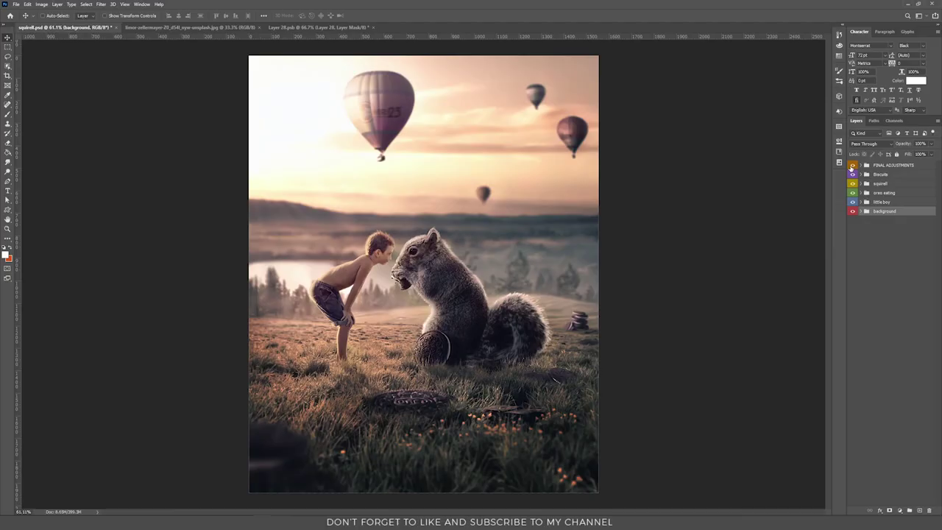
Hide every group above the background group and show only its baloons and black background layers, with the baloons layer selected.
{"action": "left_click_drag", "start_coordinate": [854, 171], "coordinate": [854, 199]}
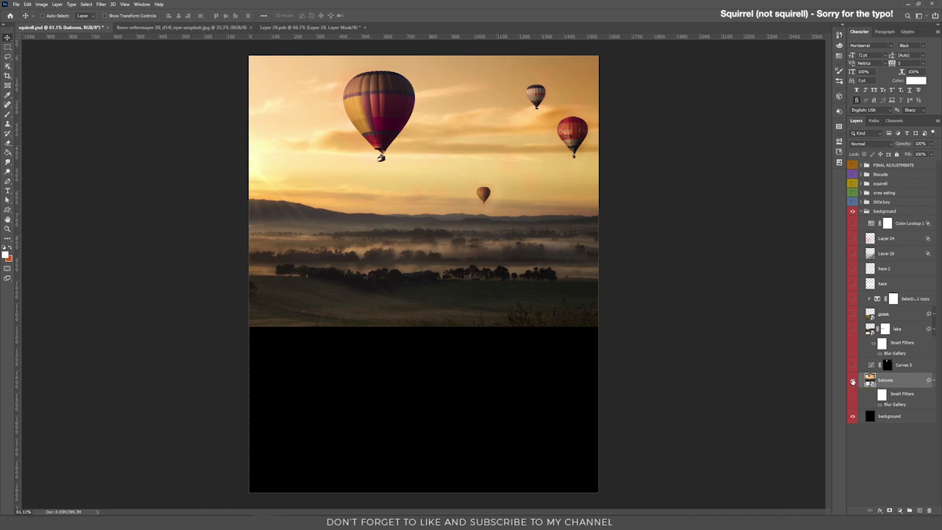
{"action": "right_click", "coordinate": [902, 381]}
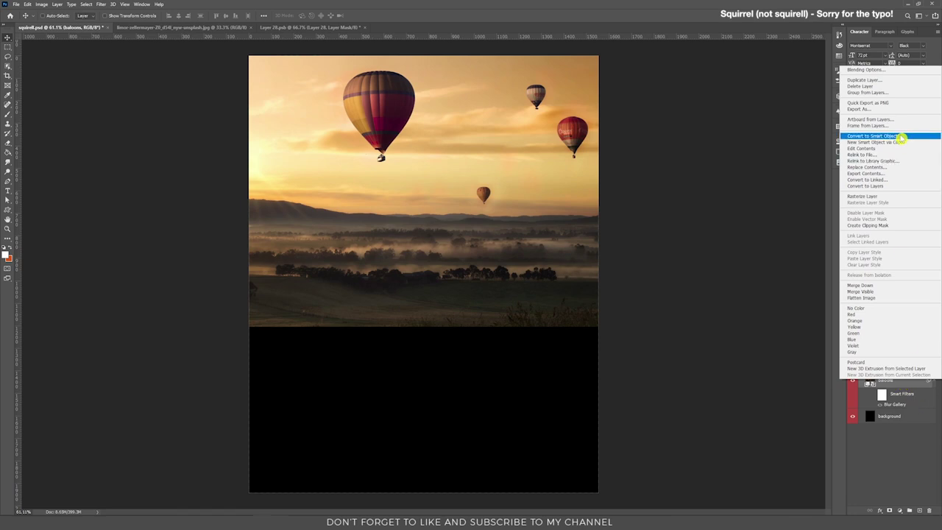
{"action": "left_click", "coordinate": [922, 442]}
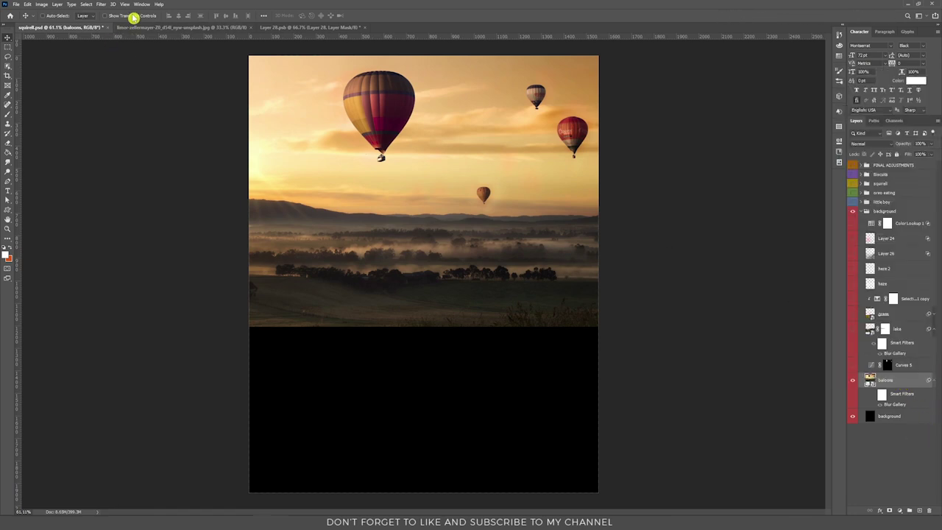
Open Field Blur on the baloons layer, try an extra 3 px blur pin on the hills, and delete that pin.
{"action": "left_click", "coordinate": [103, 6]}
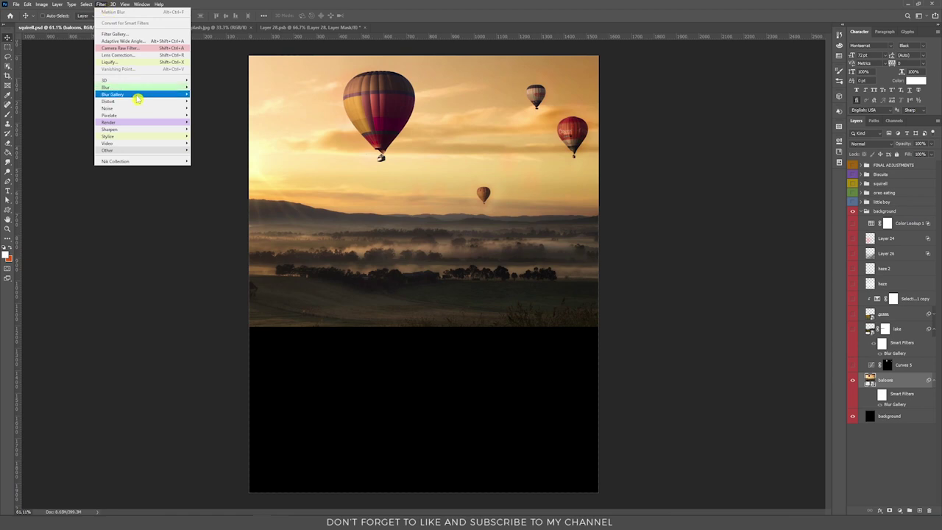
{"action": "mouse_move", "coordinate": [137, 95]}
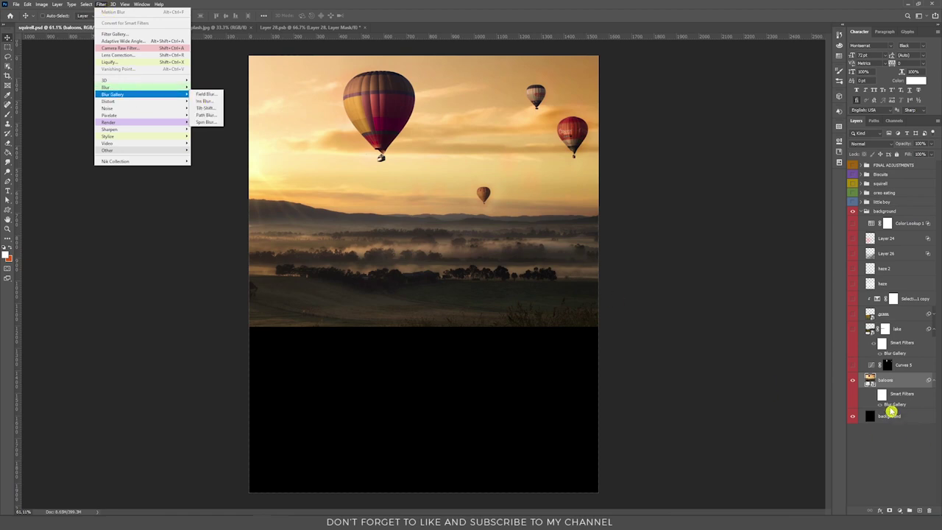
{"action": "left_click", "coordinate": [208, 96]}
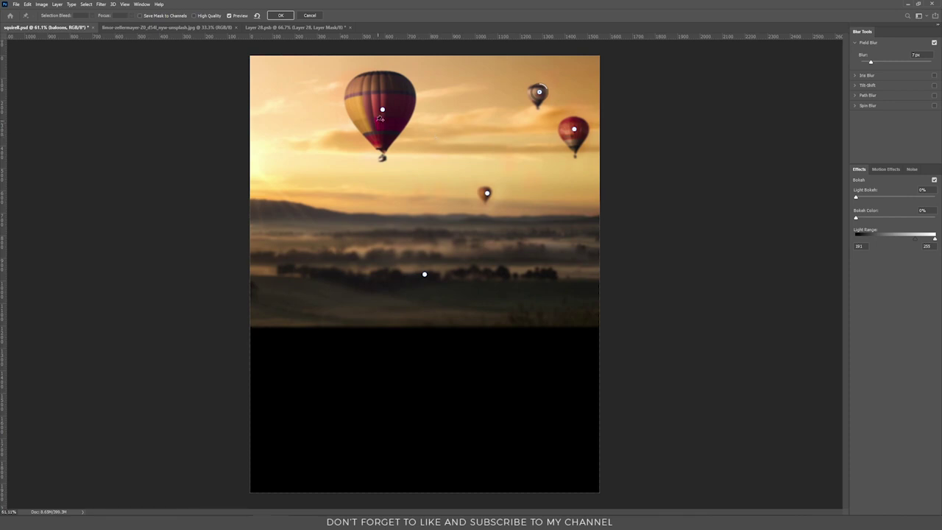
{"action": "left_click", "coordinate": [279, 205]}
{"action": "mouse_move", "coordinate": [287, 209]}
{"action": "left_mouse_down"}
{"action": "mouse_move", "coordinate": [274, 218]}
{"action": "mouse_move", "coordinate": [278, 196]}
{"action": "mouse_move", "coordinate": [285, 200]}
{"action": "left_mouse_up"}
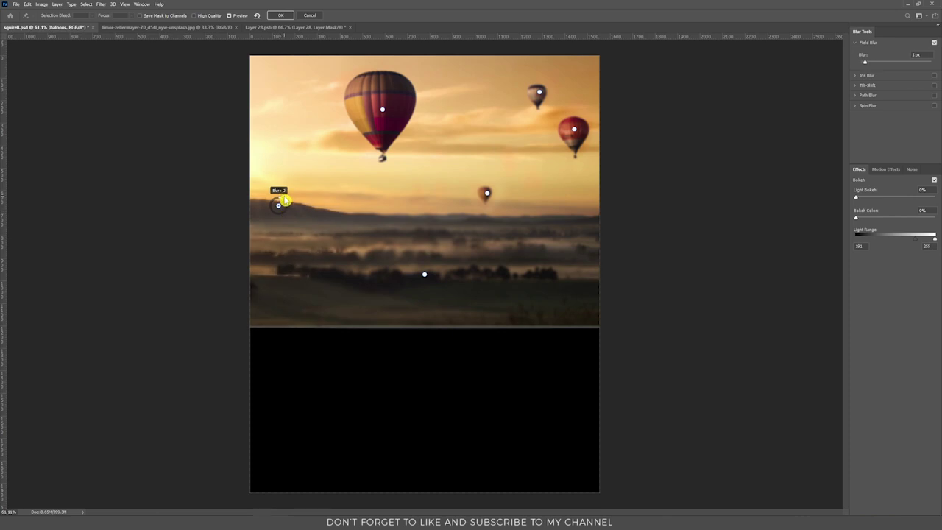
{"action": "key", "text": "Delete"}
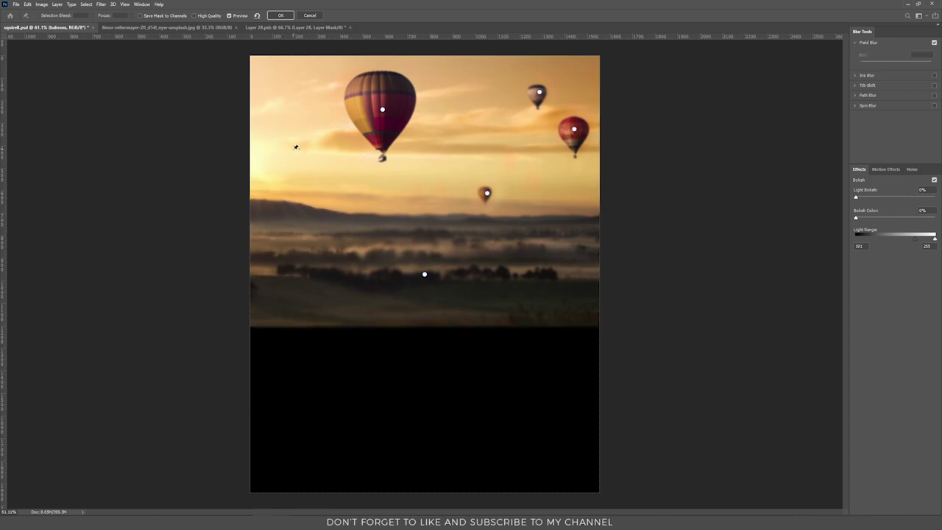
Examine the existing Field Blur pins on the four balloons and cancel the filter.
{"action": "left_click", "coordinate": [383, 111]}
{"action": "left_click", "coordinate": [387, 109]}
{"action": "left_click", "coordinate": [575, 131]}
{"action": "left_click", "coordinate": [540, 92]}
{"action": "left_click", "coordinate": [487, 194]}
{"action": "left_click", "coordinate": [310, 16]}
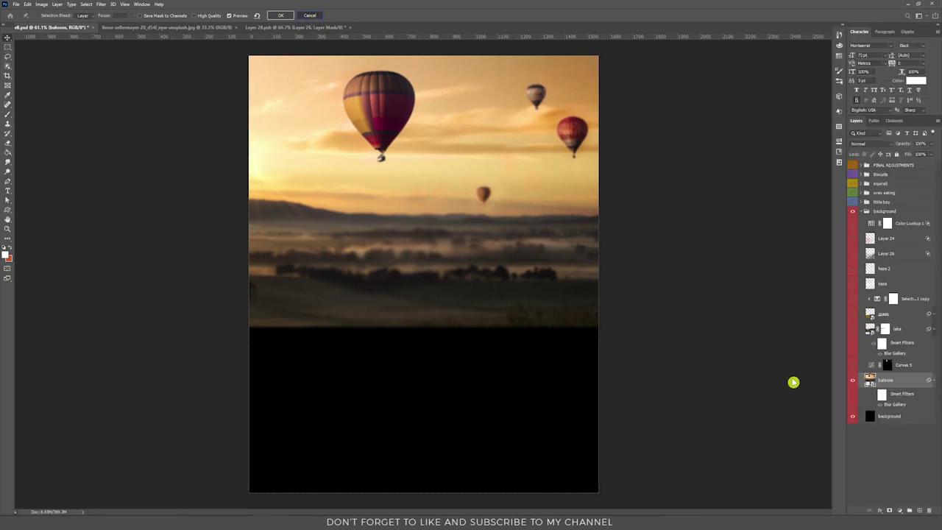
Show the baloons layer's Blur Gallery filter and the Curves 5 layer, comparing the balloons with and without the curve.
{"action": "left_click", "coordinate": [880, 405]}
{"action": "left_click", "coordinate": [852, 366]}
{"action": "left_click", "coordinate": [889, 364]}
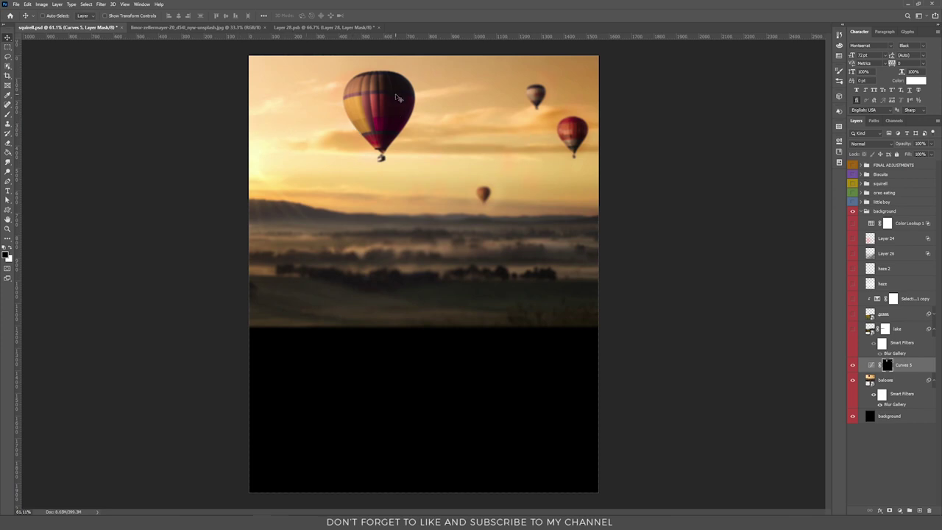
{"action": "left_click", "coordinate": [853, 366]}
{"action": "left_click", "coordinate": [854, 366]}
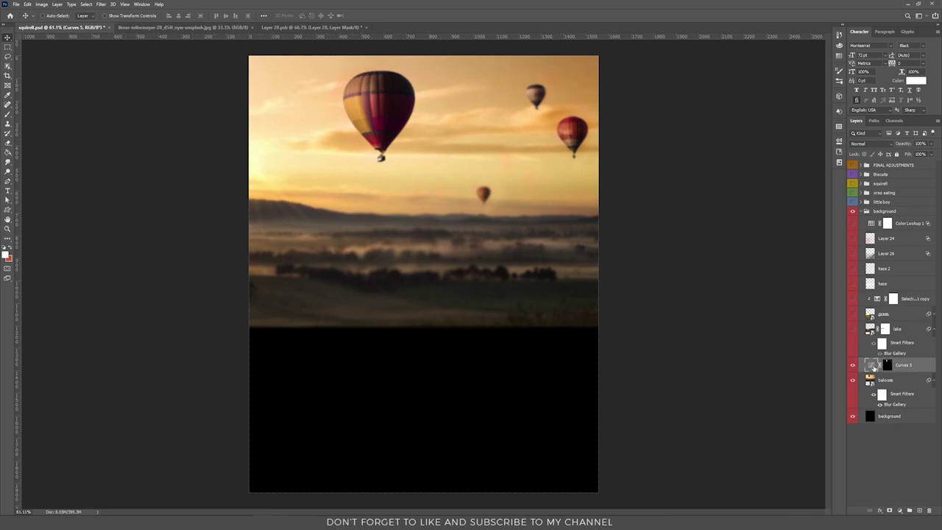
Add a Curves adjustment layer above Curves 5 and darken the image with a curve point at input 154, output 118.
{"action": "left_click", "coordinate": [900, 510]}
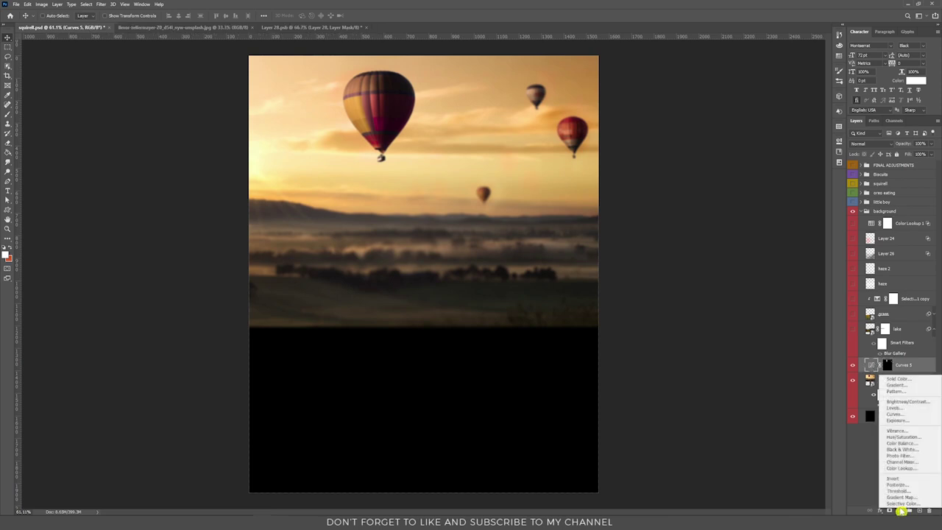
{"action": "left_click", "coordinate": [895, 414]}
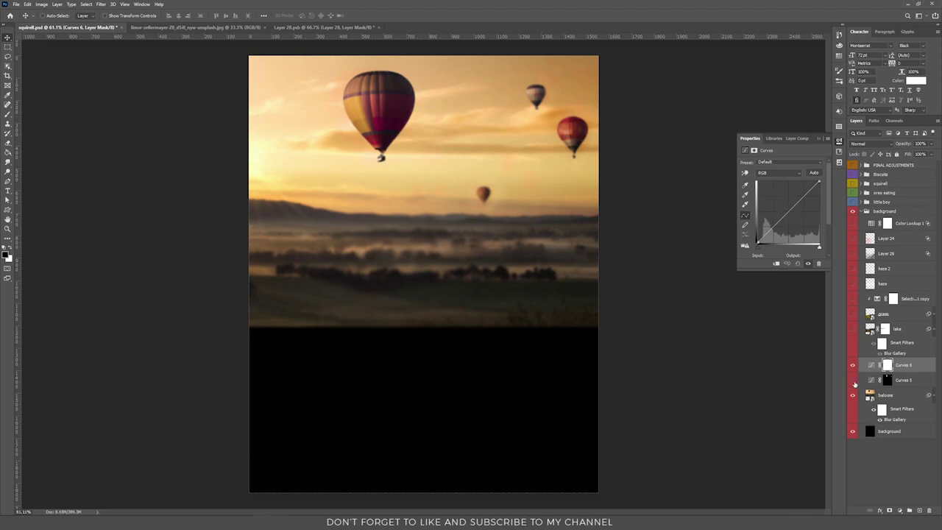
{"action": "left_click_drag", "start_coordinate": [793, 209], "coordinate": [795, 215]}
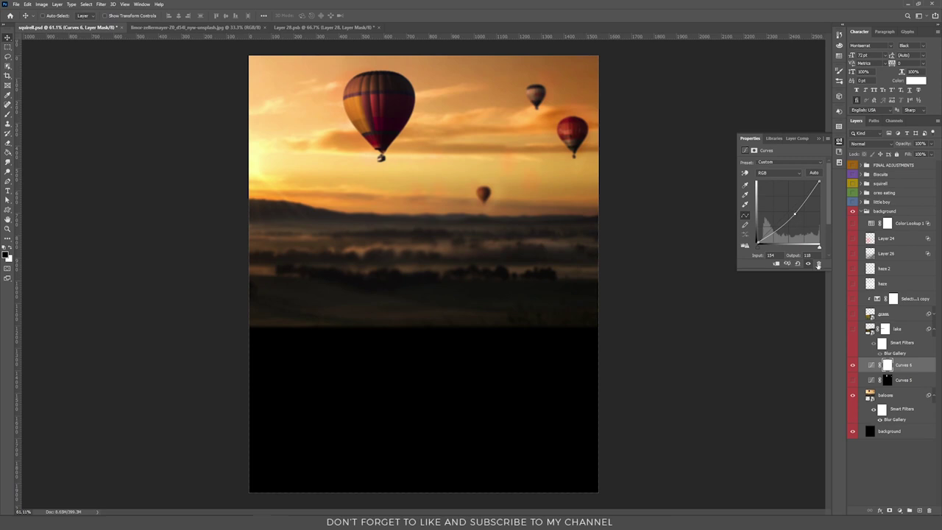
Invert the new Curves layer's mask to black.
{"action": "left_click", "coordinate": [888, 365]}
{"action": "left_click", "coordinate": [872, 365]}
{"action": "left_click", "coordinate": [888, 365]}
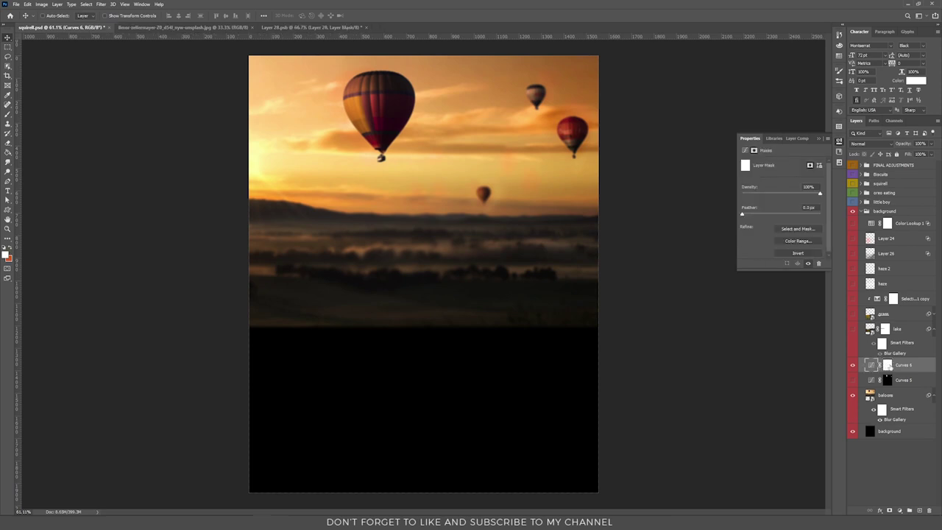
{"action": "left_click", "coordinate": [812, 254]}
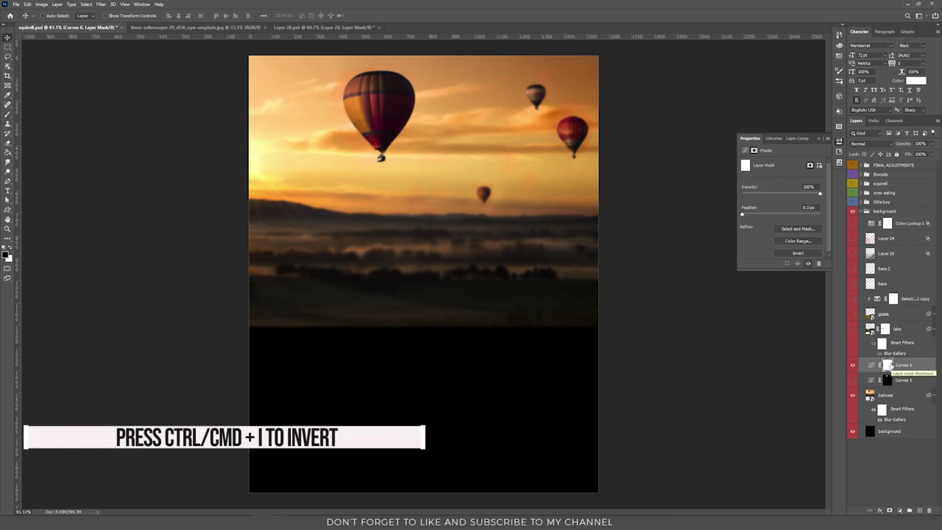
{"action": "left_click", "coordinate": [793, 253]}
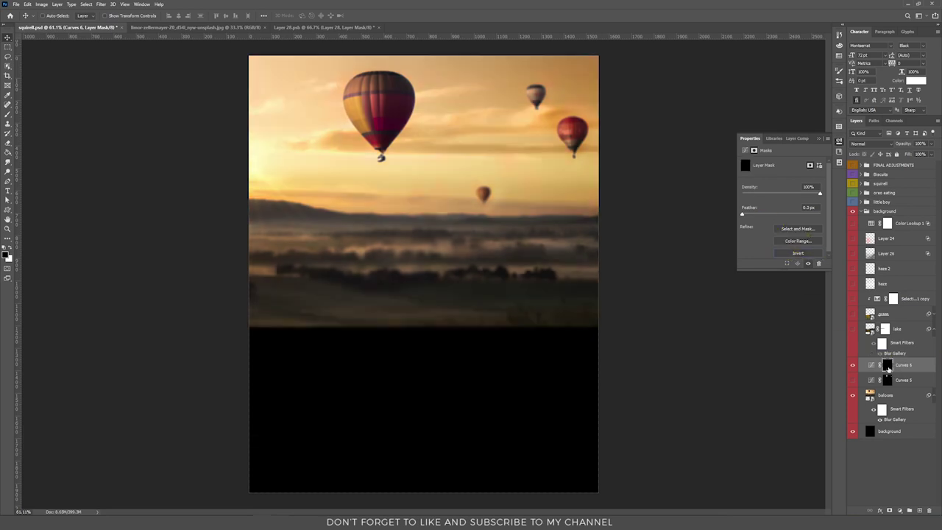
Paint white on the new Curves mask with a soft round brush to darken the shaded sides of the balloons.
{"action": "key", "text": "b"}
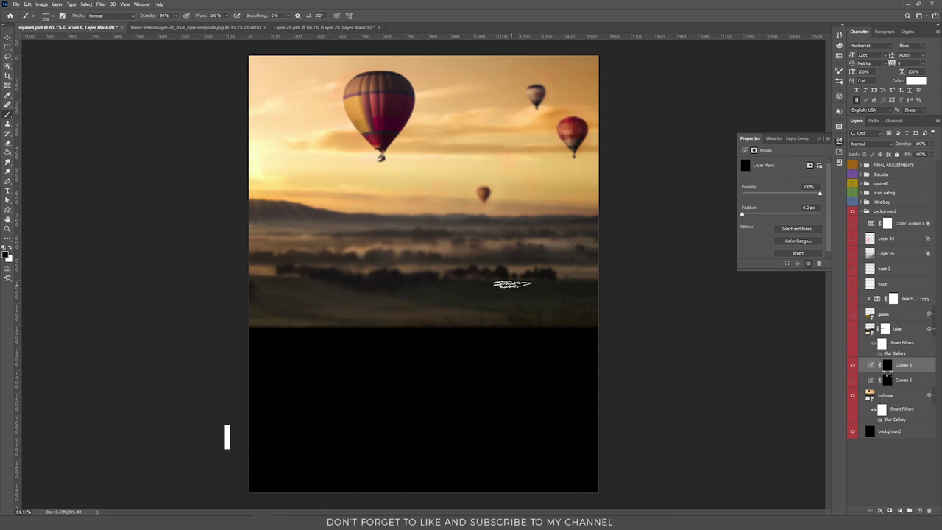
{"action": "right_click", "coordinate": [475, 276]}
{"action": "left_click", "coordinate": [593, 237]}
{"action": "left_click", "coordinate": [526, 5]}
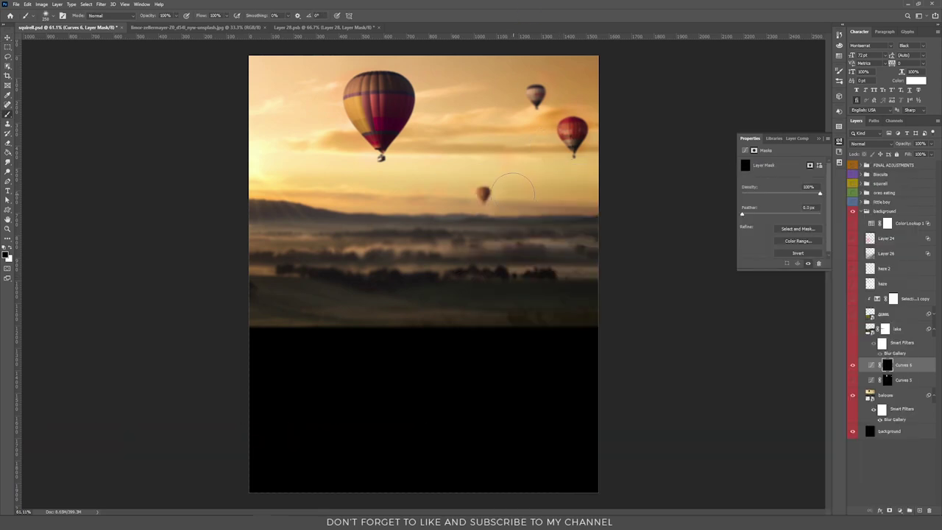
{"action": "left_click", "coordinate": [10, 251]}
{"action": "mouse_move", "coordinate": [396, 92]}
{"action": "left_mouse_down"}
{"action": "mouse_move", "coordinate": [395, 119]}
{"action": "mouse_move", "coordinate": [391, 94]}
{"action": "mouse_move", "coordinate": [402, 110]}
{"action": "mouse_move", "coordinate": [391, 86]}
{"action": "mouse_move", "coordinate": [392, 110]}
{"action": "left_mouse_up"}
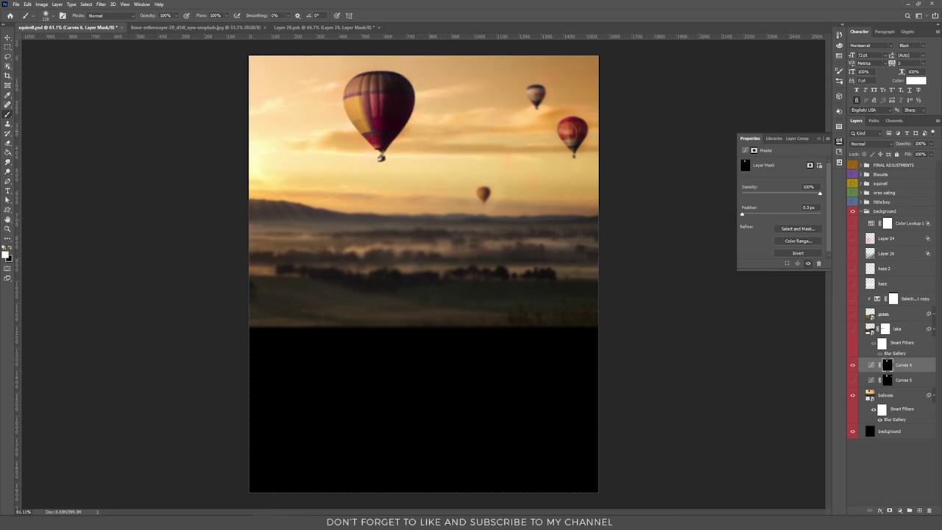
{"action": "left_click_drag", "start_coordinate": [548, 98], "coordinate": [536, 95]}
{"action": "left_click_drag", "start_coordinate": [486, 188], "coordinate": [486, 198]}
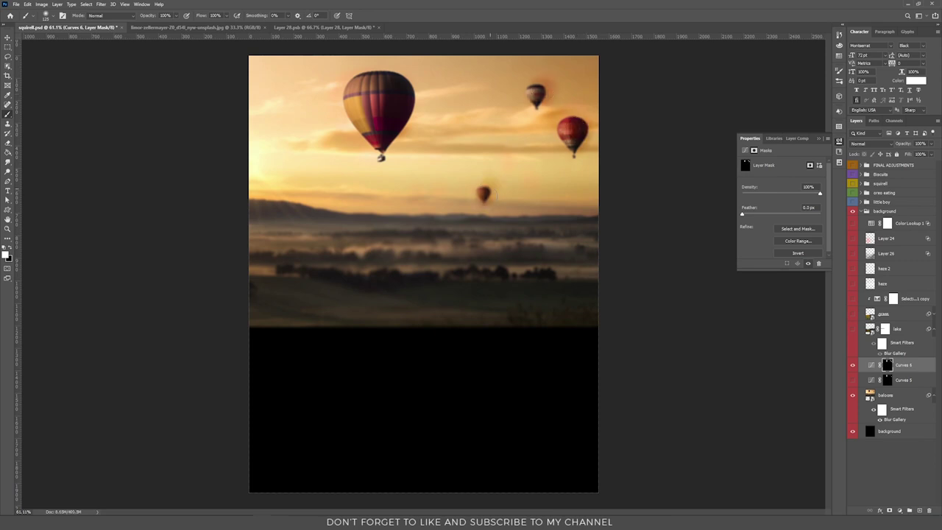
Delete the newly added Curves layer and show the Curves 5 and lake layers.
{"action": "key", "text": "Delete"}
{"action": "left_click", "coordinate": [853, 365]}
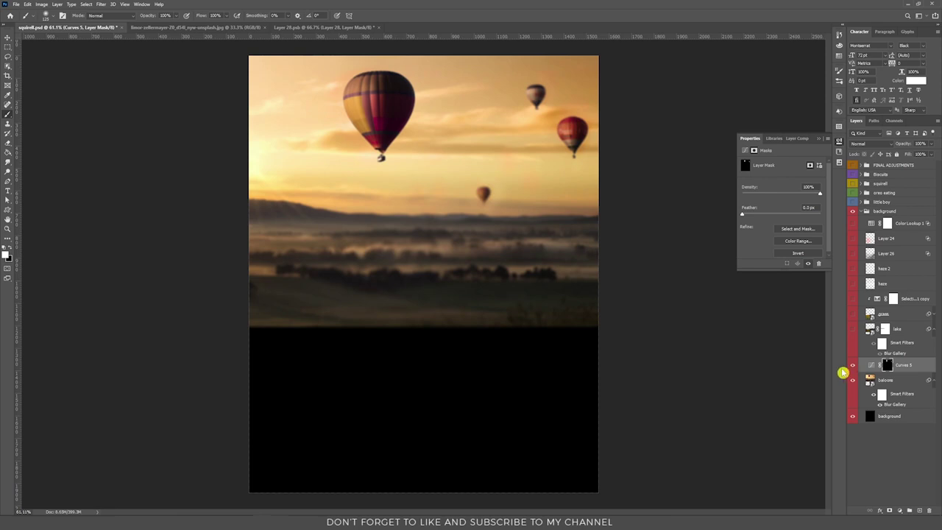
{"action": "left_click", "coordinate": [853, 329]}
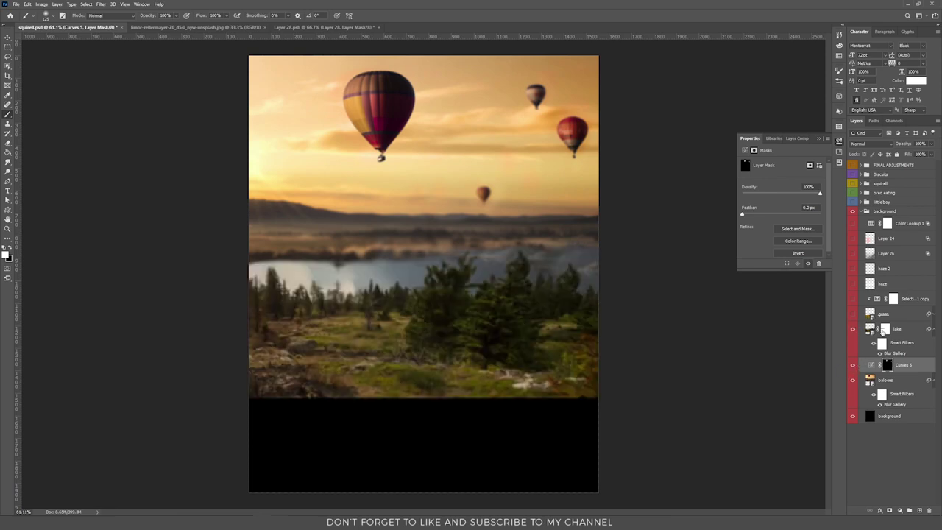
Open the lake smart object's contents, enable the mask on Layer 10 and hide Layer 9.
{"action": "double_click", "coordinate": [872, 330]}
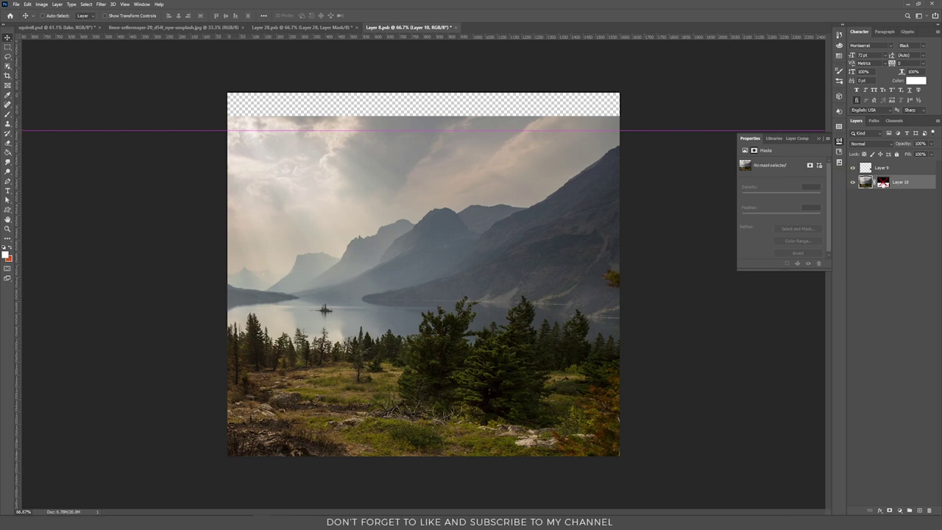
{"action": "left_click", "coordinate": [884, 183], "text": "shift"}
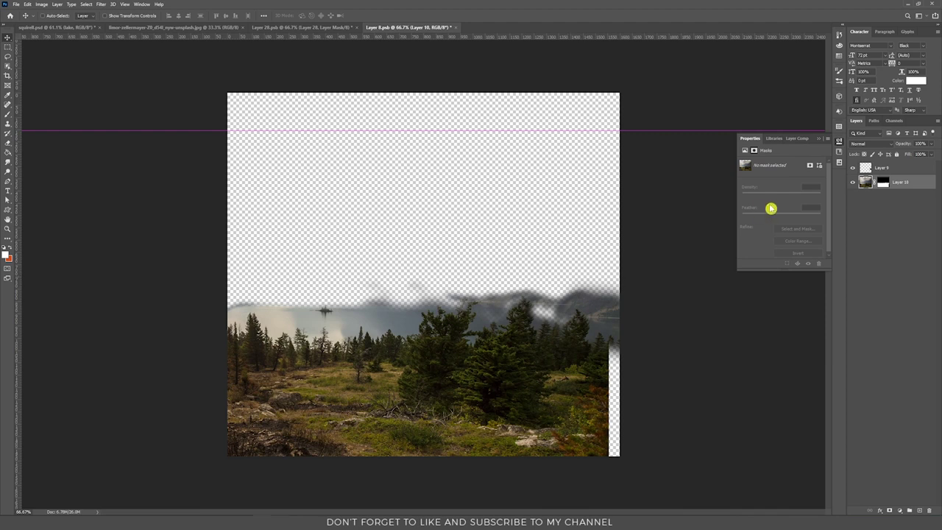
{"action": "left_click", "coordinate": [853, 168]}
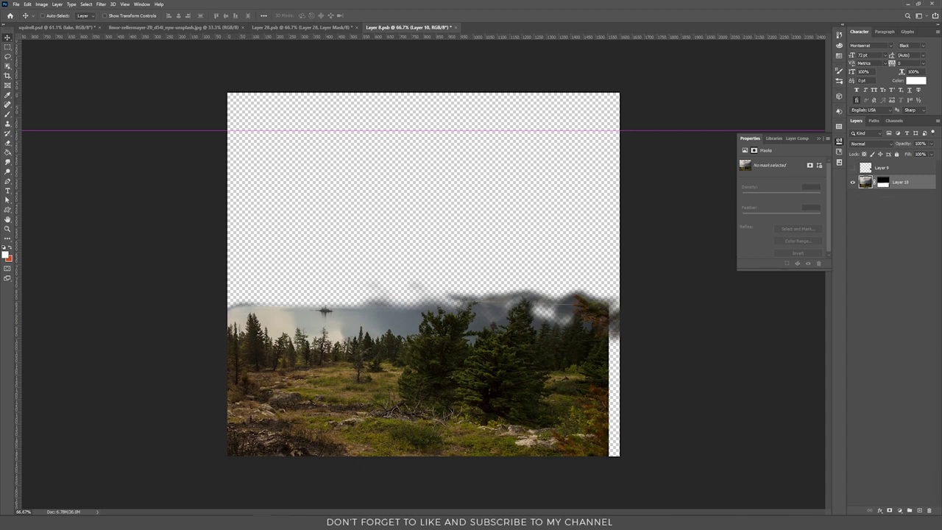
Add a new layer and clone a tree over the orange branches near the image's right edge with the Clone Stamp.
{"action": "left_click", "coordinate": [921, 510]}
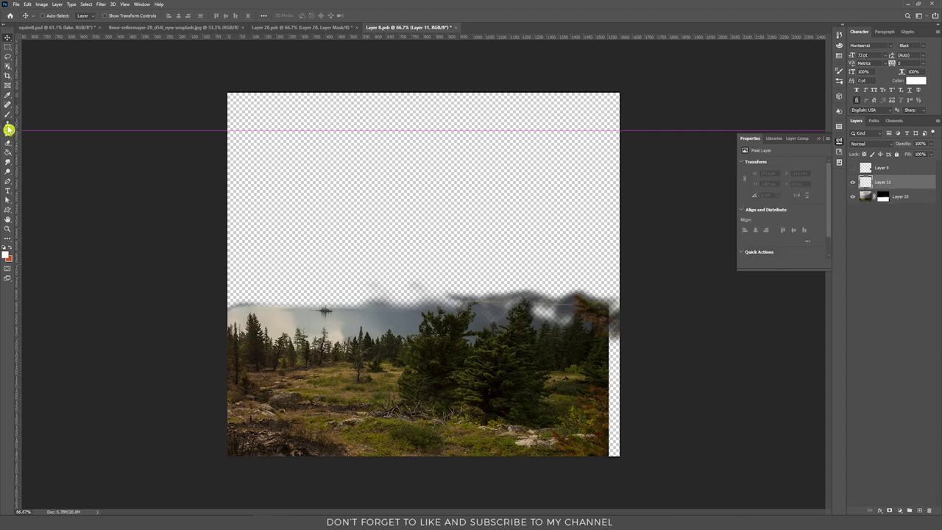
{"action": "left_click", "coordinate": [9, 128]}
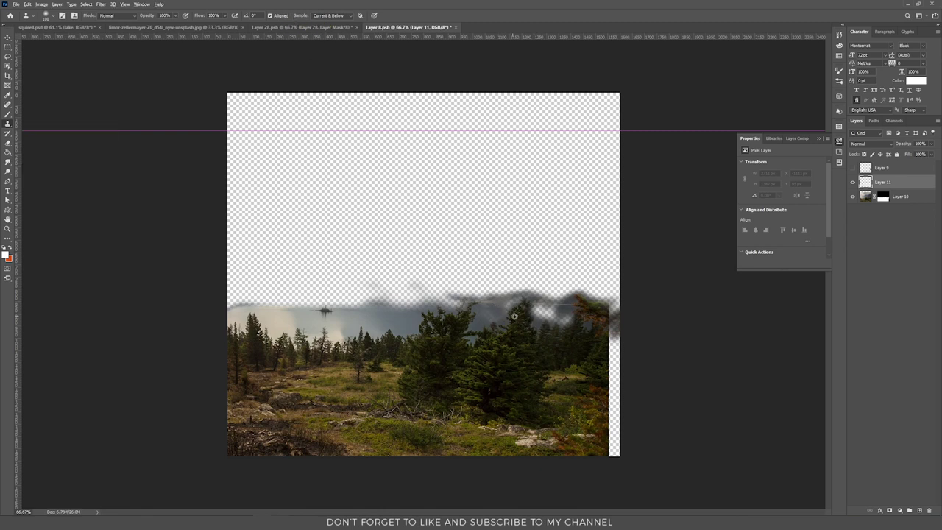
{"action": "mouse_move", "coordinate": [581, 314]}
{"action": "left_mouse_down"}
{"action": "mouse_move", "coordinate": [591, 313]}
{"action": "mouse_move", "coordinate": [587, 301]}
{"action": "mouse_move", "coordinate": [600, 306]}
{"action": "mouse_move", "coordinate": [582, 298]}
{"action": "mouse_move", "coordinate": [599, 320]}
{"action": "left_mouse_up"}
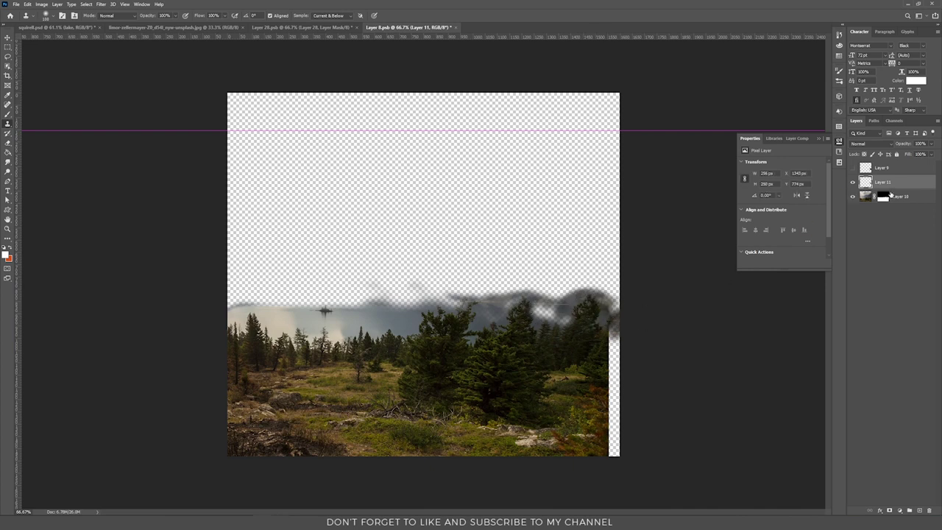
Discard the clone layer, show Layer 9 again and close the lake smart object's contents without saving.
{"action": "key", "text": "ctrl+e"}
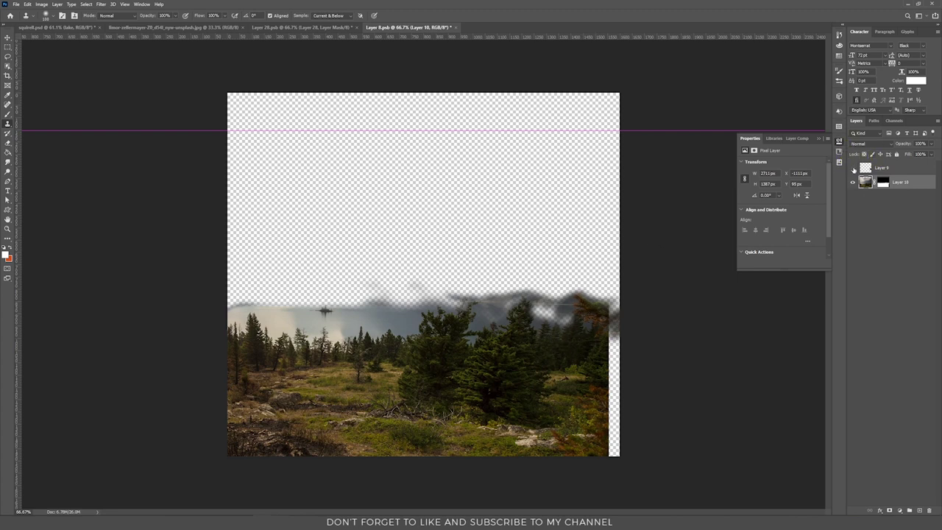
{"action": "left_click", "coordinate": [853, 169]}
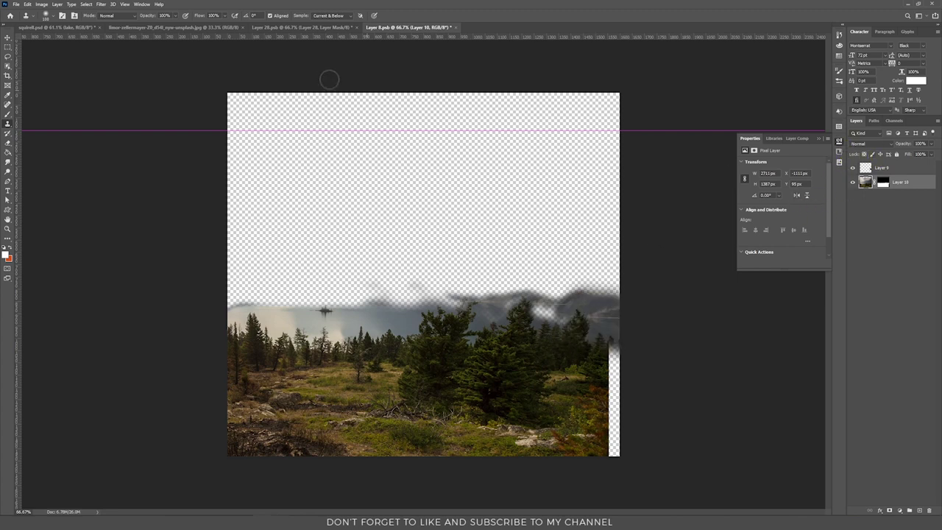
{"action": "left_click", "coordinate": [466, 28]}
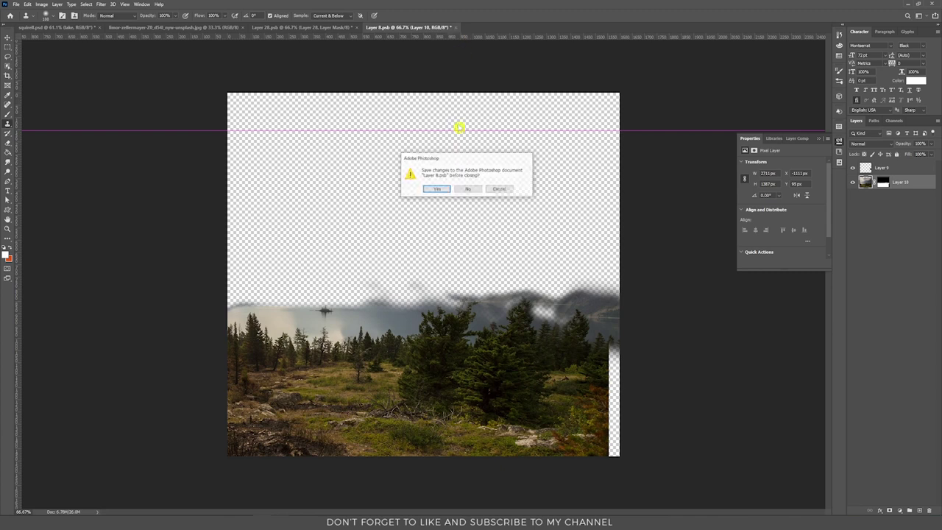
{"action": "left_click", "coordinate": [467, 189]}
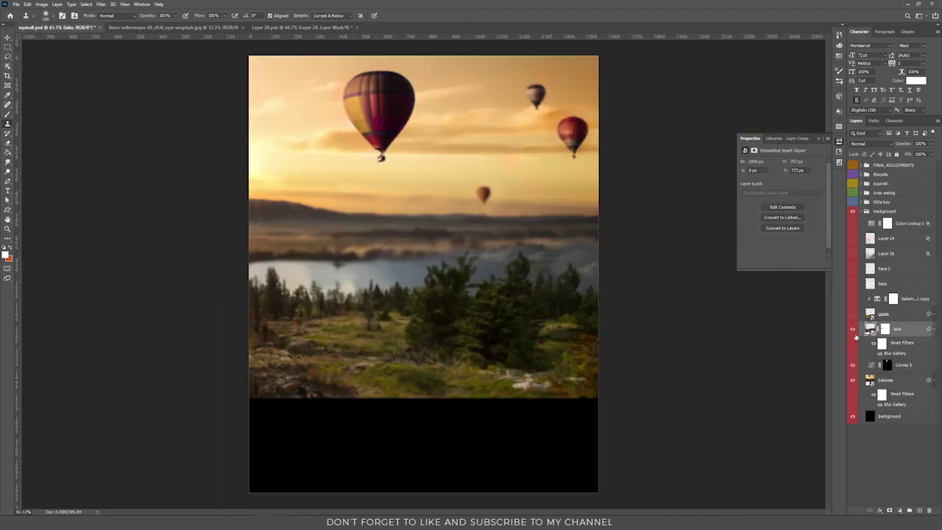
Compare the lake layer with its smart filters turned off and back on.
{"action": "left_click", "coordinate": [876, 346]}
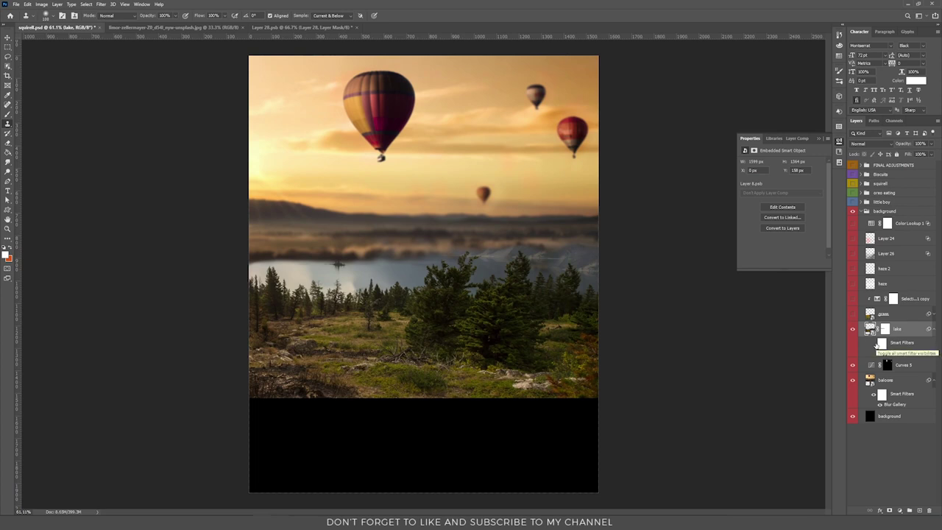
{"action": "left_click", "coordinate": [875, 345]}
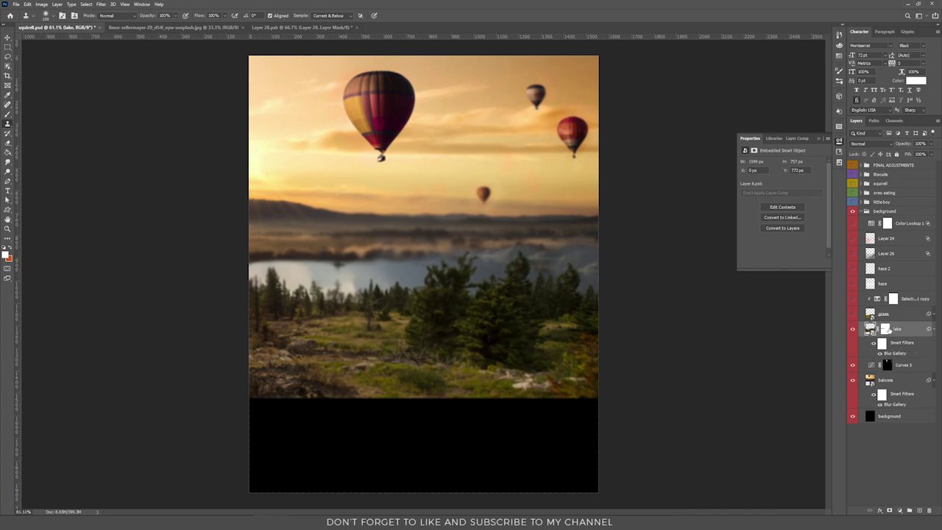
Show the grass layer, enable the Layer 28 mask in its smart object contents, and return to squirell.psd to list its smart filters.
{"action": "left_click", "coordinate": [853, 315]}
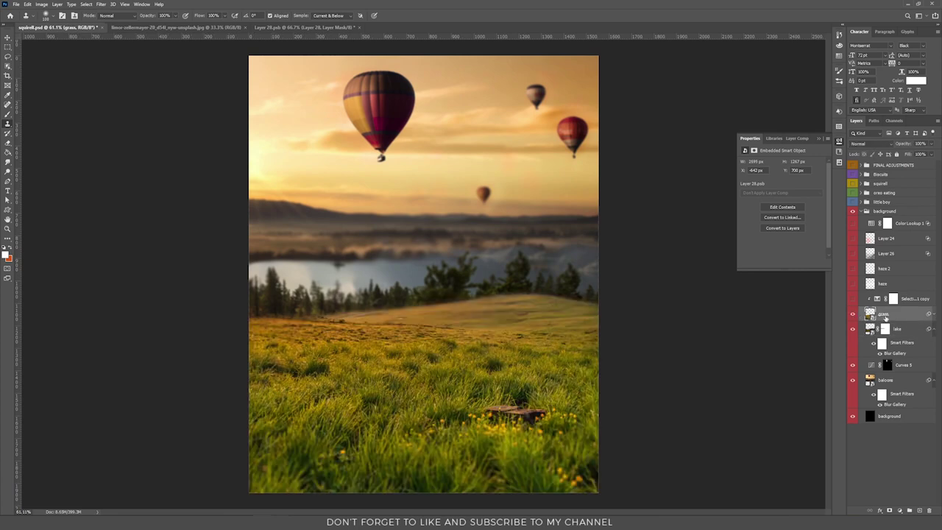
{"action": "key", "text": "v"}
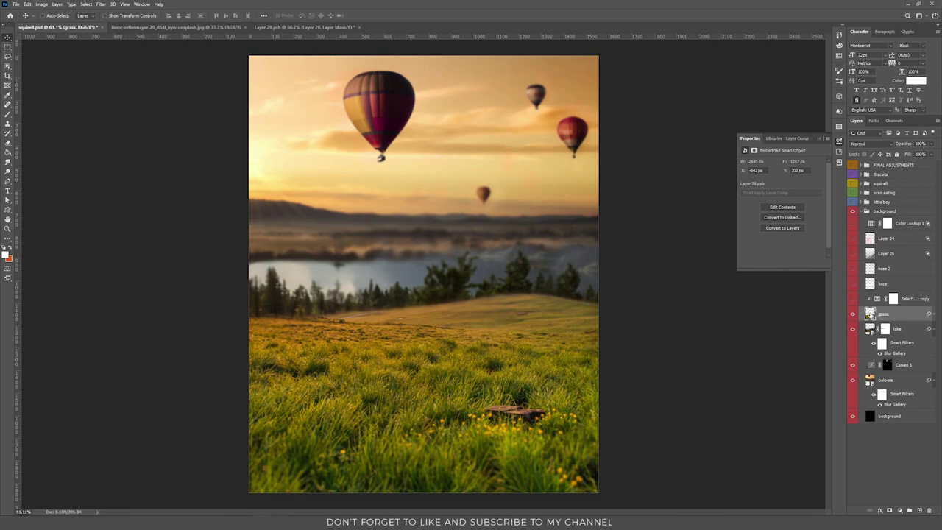
{"action": "double_click", "coordinate": [870, 313]}
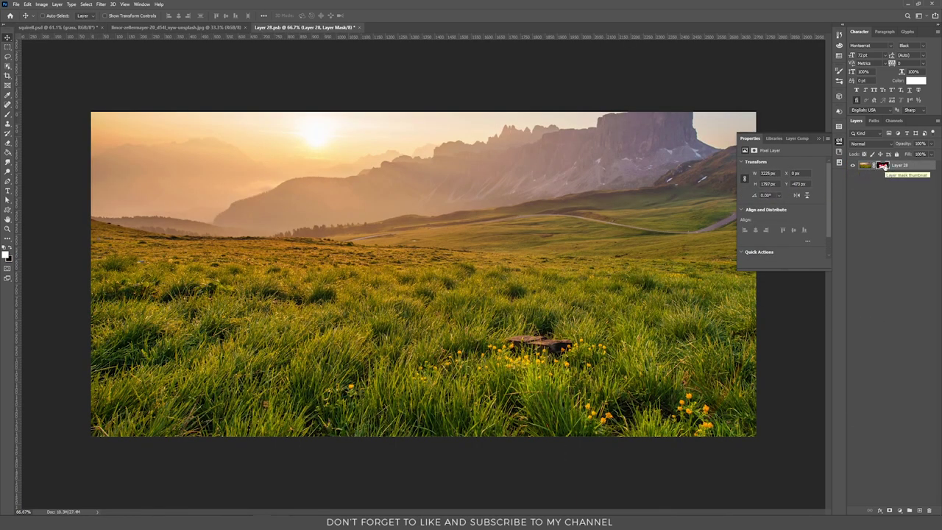
{"action": "left_click", "coordinate": [884, 166], "text": "shift"}
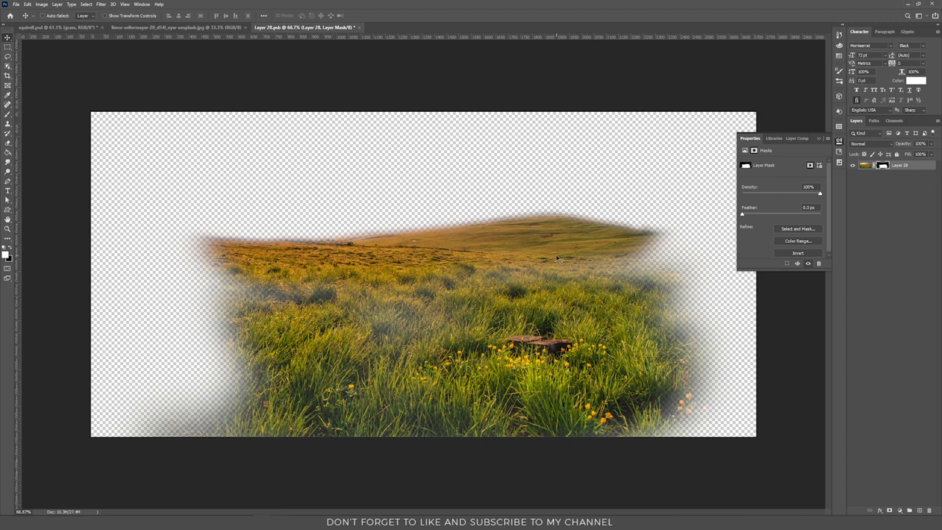
{"action": "left_click", "coordinate": [83, 28]}
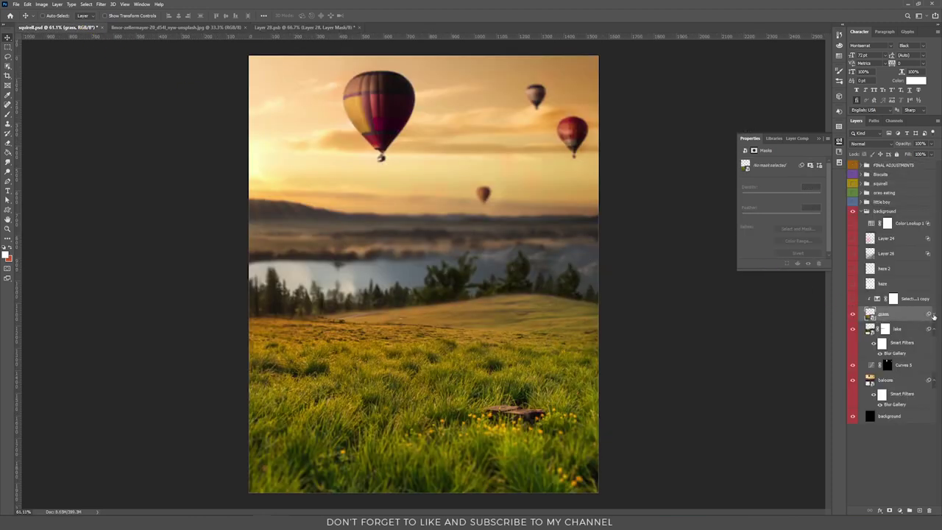
{"action": "left_click", "coordinate": [933, 315]}
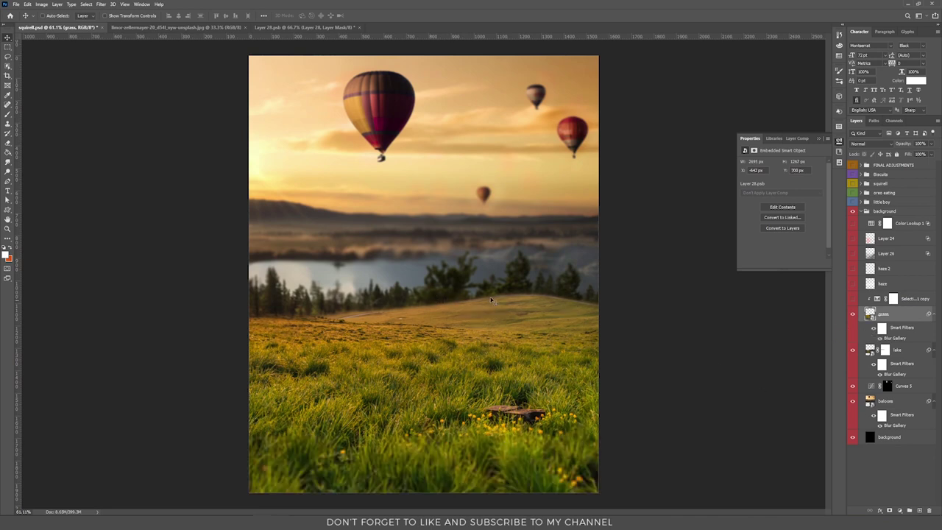
Show the Selective Color adjustment clipped to the grass layer and compare the grass with it off and on.
{"action": "left_click", "coordinate": [853, 298]}
{"action": "left_click", "coordinate": [913, 298]}
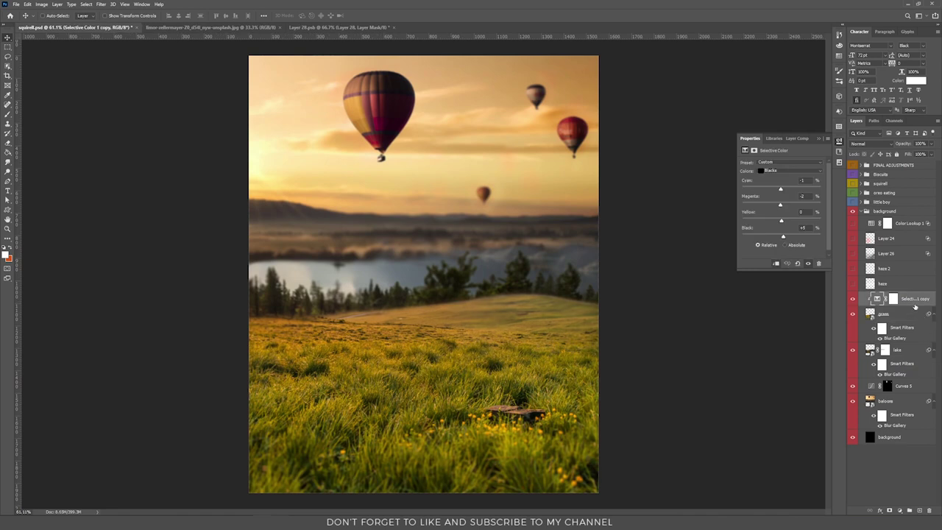
{"action": "left_click", "coordinate": [853, 299]}
{"action": "left_click", "coordinate": [852, 299]}
Preview the haze and haze 2 layers over the tree line, and hide both again.
{"action": "left_click", "coordinate": [853, 285]}
{"action": "left_click", "coordinate": [853, 270]}
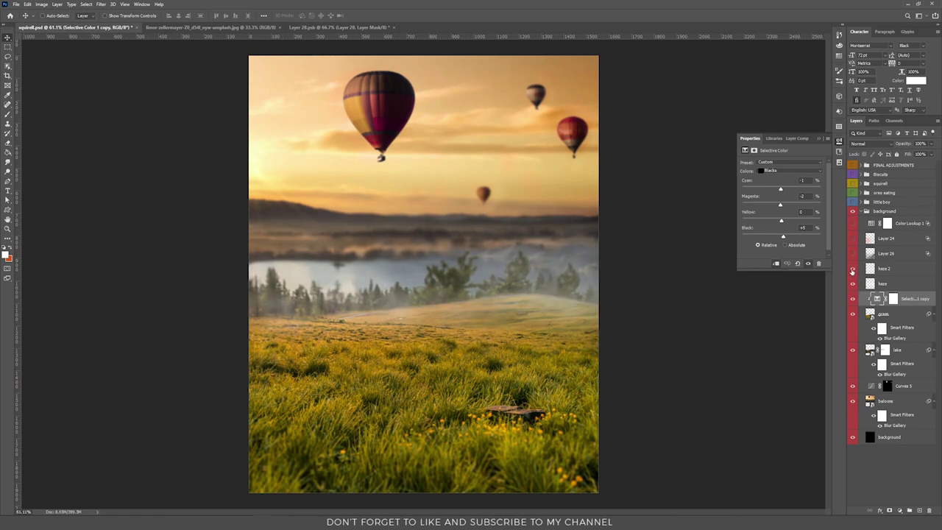
{"action": "left_click", "coordinate": [889, 274]}
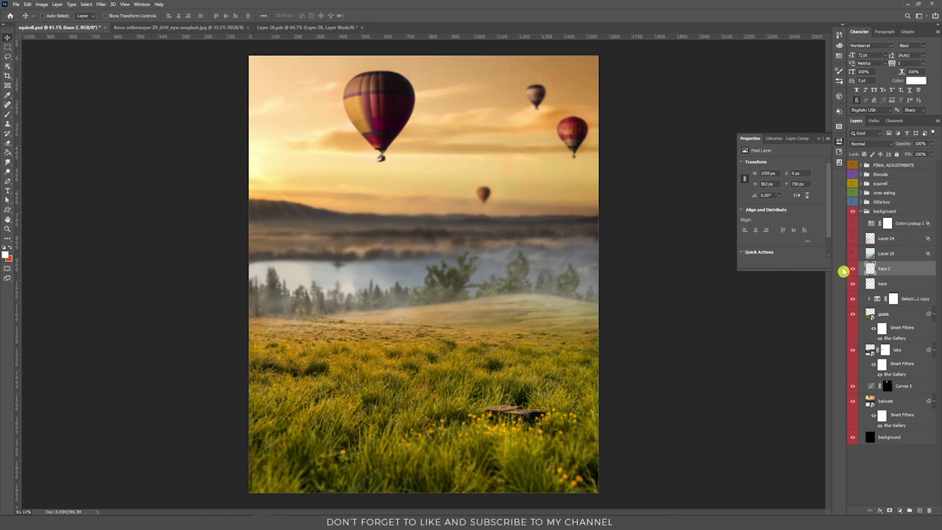
{"action": "key", "text": "b"}
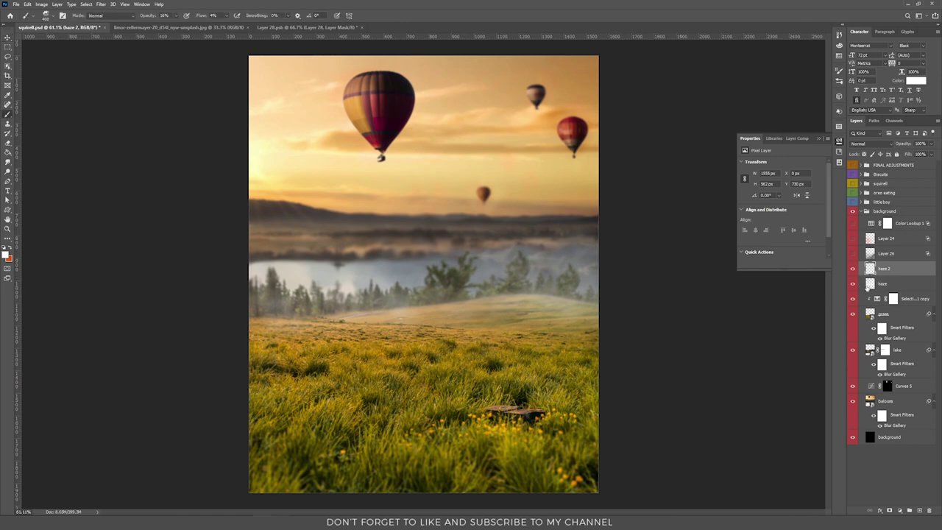
{"action": "left_click", "coordinate": [854, 284]}
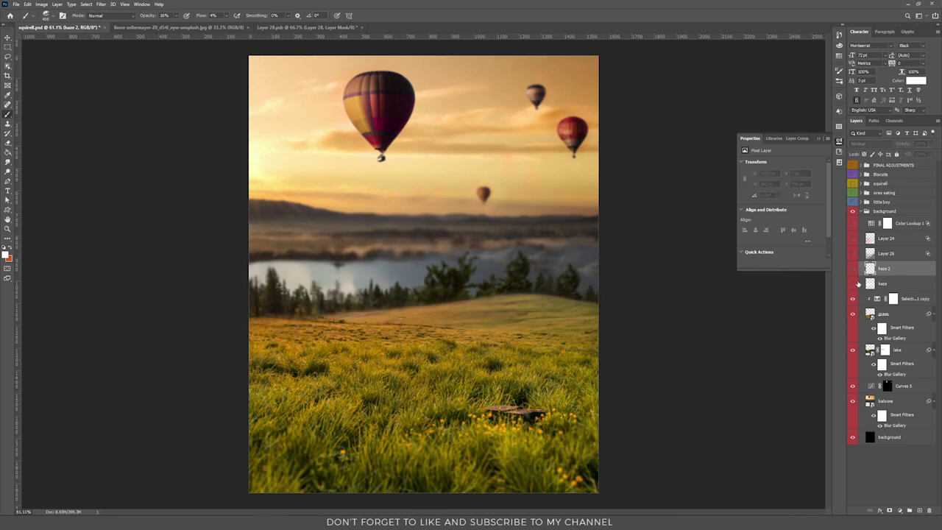
Paint trial haze along the tree line on a new layer with a cloud-shaped brush, and discard that layer.
{"action": "left_click", "coordinate": [920, 510]}
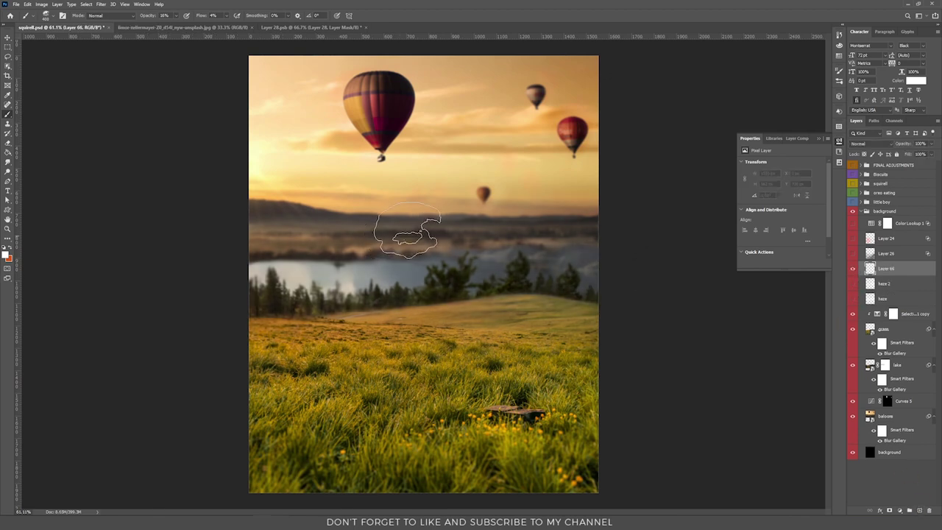
{"action": "right_click", "coordinate": [412, 231]}
{"action": "double_click", "coordinate": [530, 254]}
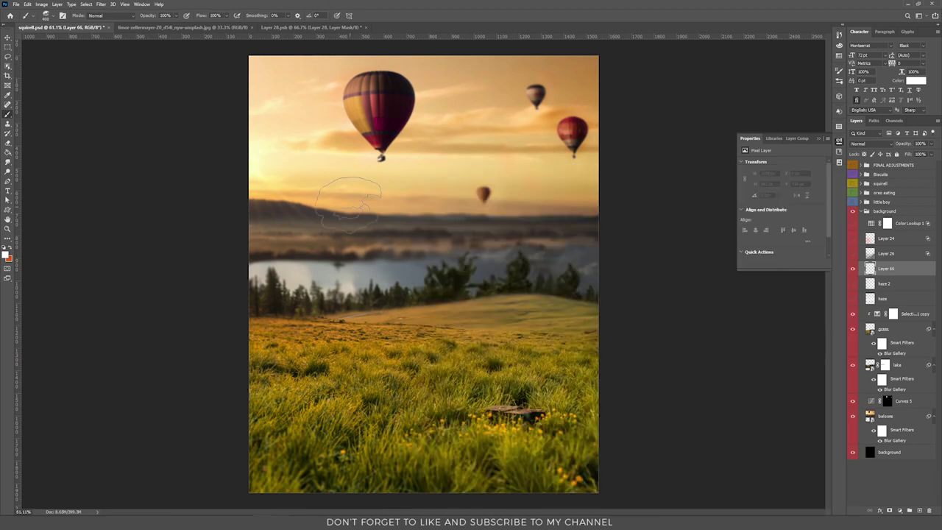
{"action": "left_click", "coordinate": [177, 15]}
{"action": "left_click_drag", "start_coordinate": [176, 25], "coordinate": [149, 25]}
{"action": "left_click_drag", "start_coordinate": [225, 21], "coordinate": [196, 25]}
{"action": "mouse_move", "coordinate": [287, 324]}
{"action": "left_mouse_down"}
{"action": "mouse_move", "coordinate": [602, 313]}
{"action": "mouse_move", "coordinate": [498, 302]}
{"action": "mouse_move", "coordinate": [520, 306]}
{"action": "mouse_move", "coordinate": [244, 314]}
{"action": "mouse_move", "coordinate": [252, 302]}
{"action": "mouse_move", "coordinate": [456, 314]}
{"action": "mouse_move", "coordinate": [609, 294]}
{"action": "mouse_move", "coordinate": [660, 310]}
{"action": "mouse_move", "coordinate": [564, 340]}
{"action": "left_mouse_up"}
{"action": "key", "text": "v"}
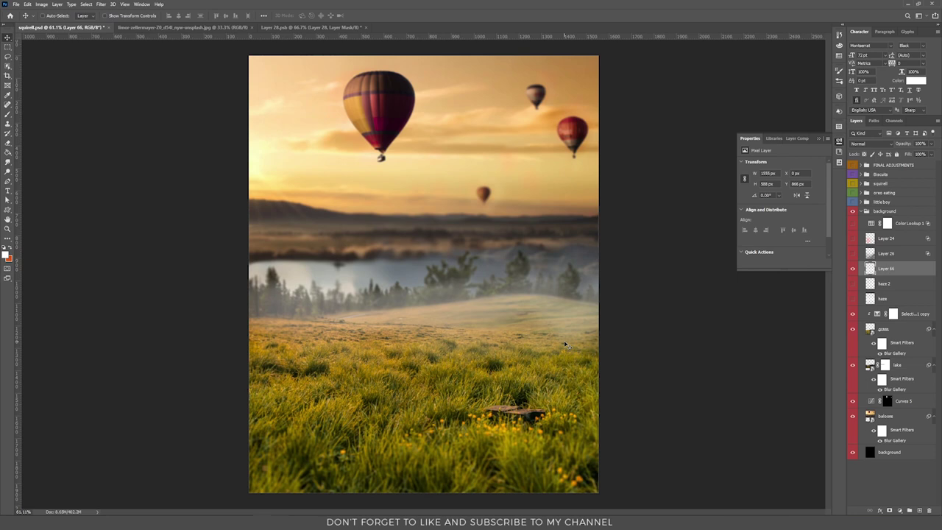
{"action": "key", "text": "Delete"}
Show and select the haze layer, and check its Soft Light blend mode.
{"action": "left_click", "coordinate": [853, 284]}
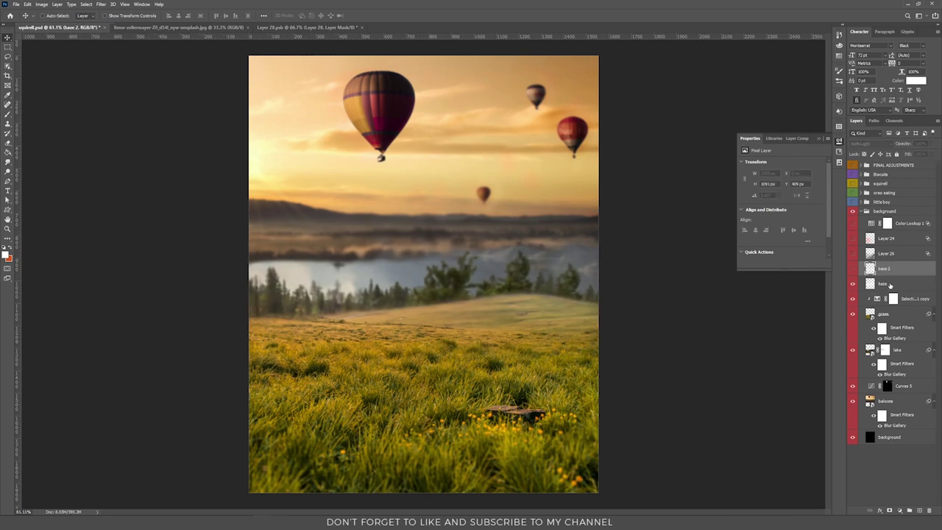
{"action": "left_click", "coordinate": [875, 287]}
{"action": "left_click", "coordinate": [865, 146]}
{"action": "left_click", "coordinate": [863, 147]}
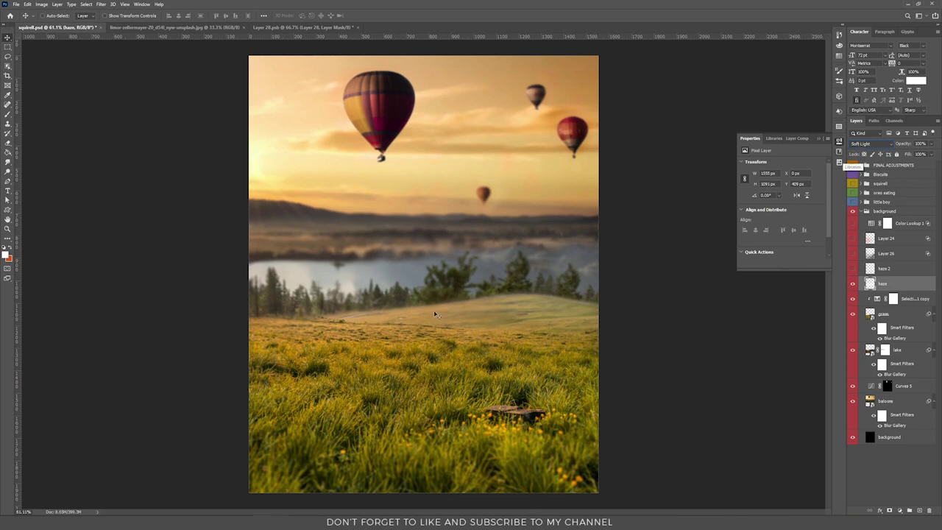
{"action": "left_click_drag", "start_coordinate": [442, 307], "coordinate": [467, 309]}
{"action": "key", "text": "ctrl+z"}
Show the haze 2 layer and the Layer 26 shading above it, leaving Layer 26 selected.
{"action": "left_click", "coordinate": [854, 268]}
{"action": "left_click", "coordinate": [884, 268]}
{"action": "left_click_drag", "start_coordinate": [456, 295], "coordinate": [667, 283]}
{"action": "left_click", "coordinate": [854, 254]}
{"action": "left_click", "coordinate": [886, 253]}
Paint black shading over the grass on a new layer with a large soft brush at 9% flow, and blend it as Soft Light.
{"action": "key", "text": "b"}
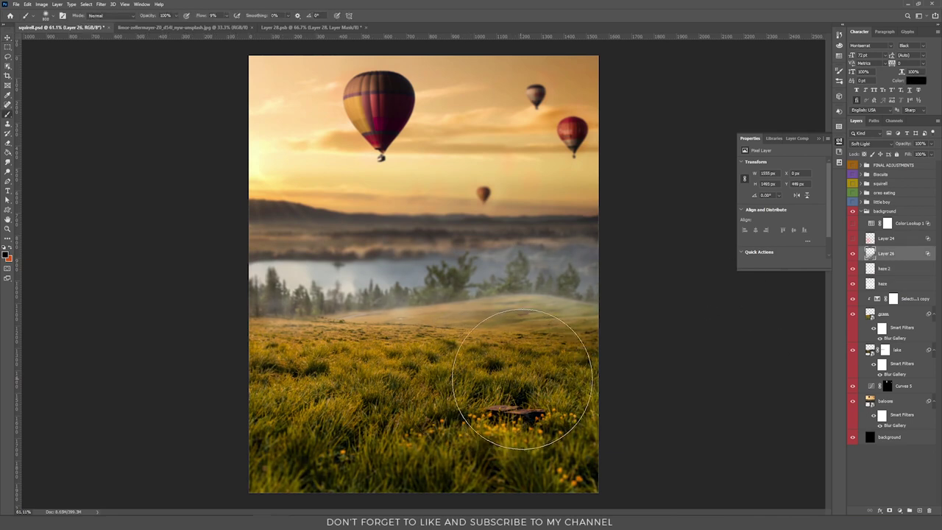
{"action": "left_click", "coordinate": [915, 509]}
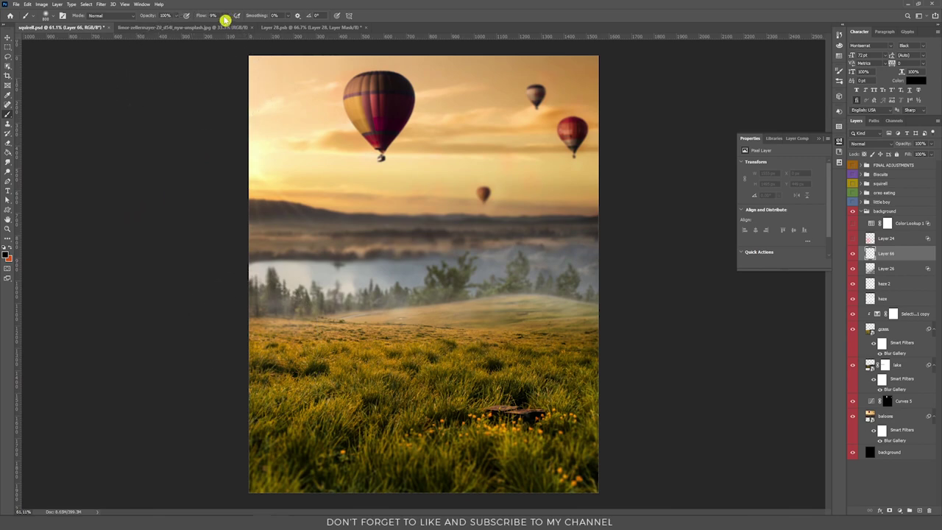
{"action": "mouse_move", "coordinate": [305, 390]}
{"action": "left_mouse_down"}
{"action": "mouse_move", "coordinate": [295, 452]}
{"action": "mouse_move", "coordinate": [494, 474]}
{"action": "mouse_move", "coordinate": [268, 402]}
{"action": "mouse_move", "coordinate": [295, 508]}
{"action": "left_mouse_up"}
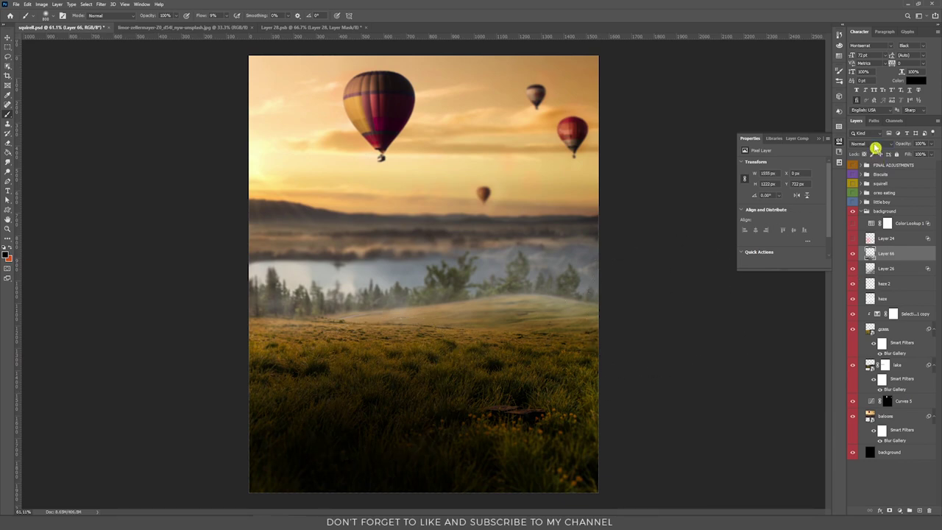
{"action": "left_click", "coordinate": [874, 145]}
{"action": "left_click", "coordinate": [869, 253]}
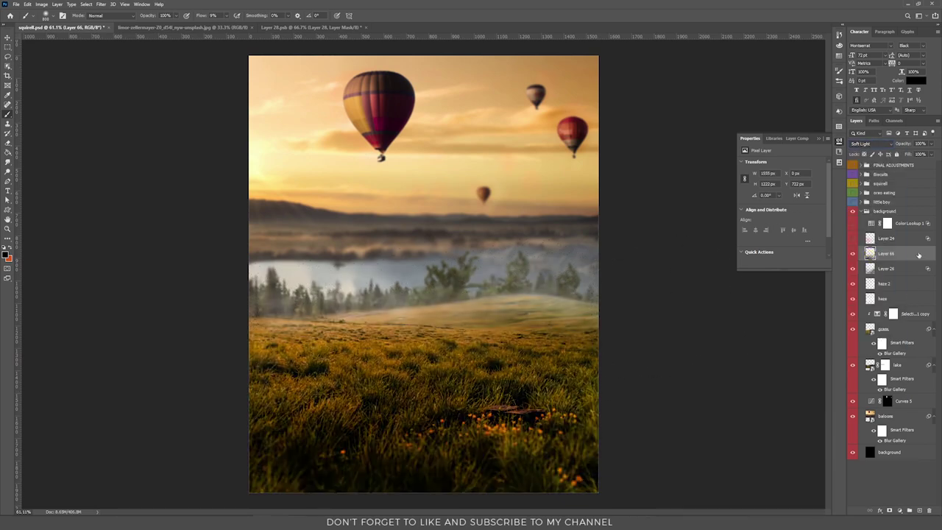
Split the white Underlying Layer slider in the new shading layer's Blend If options, with Layer 26 hidden.
{"action": "double_click", "coordinate": [888, 259]}
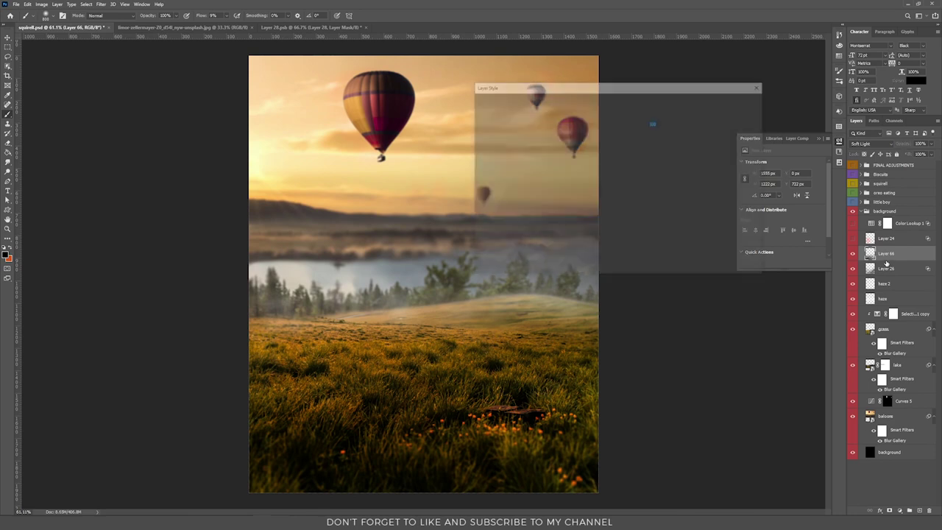
{"action": "key", "text": "Return"}
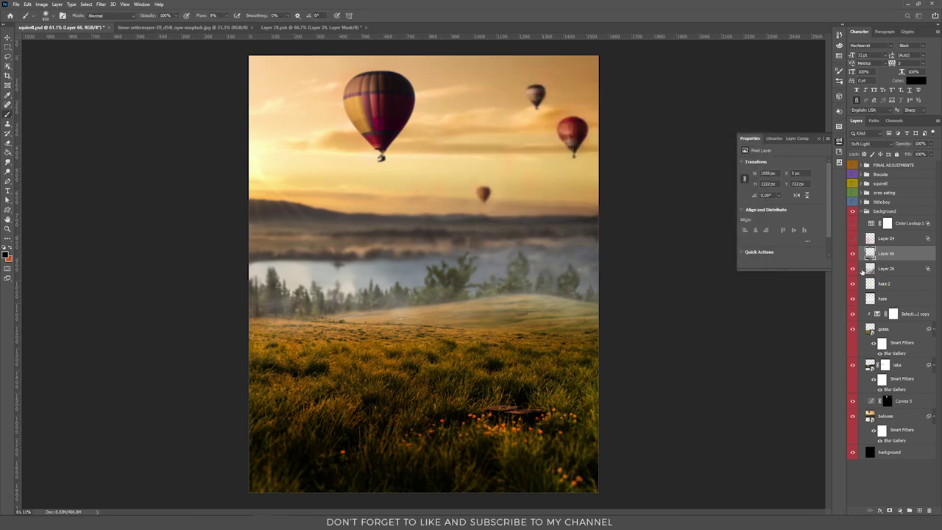
{"action": "left_click", "coordinate": [854, 269]}
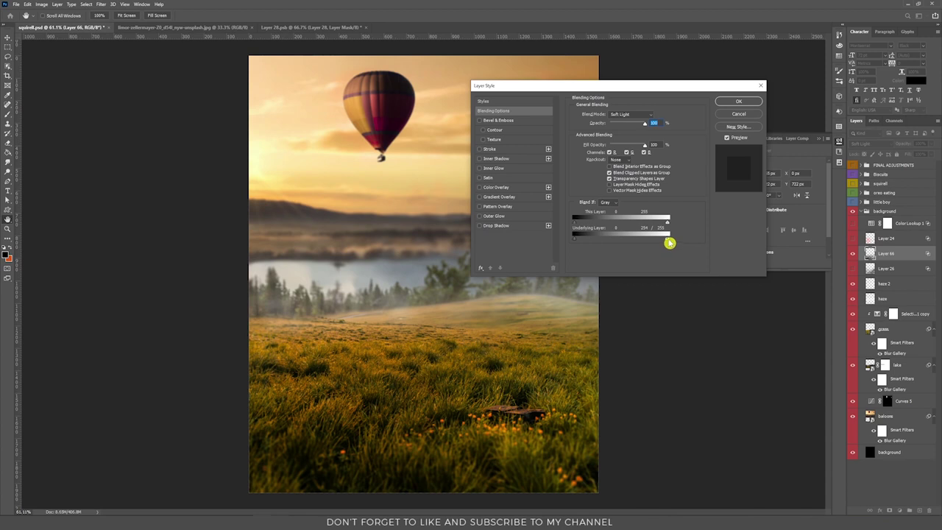
{"action": "left_click_drag", "start_coordinate": [667, 243], "coordinate": [592, 246]}
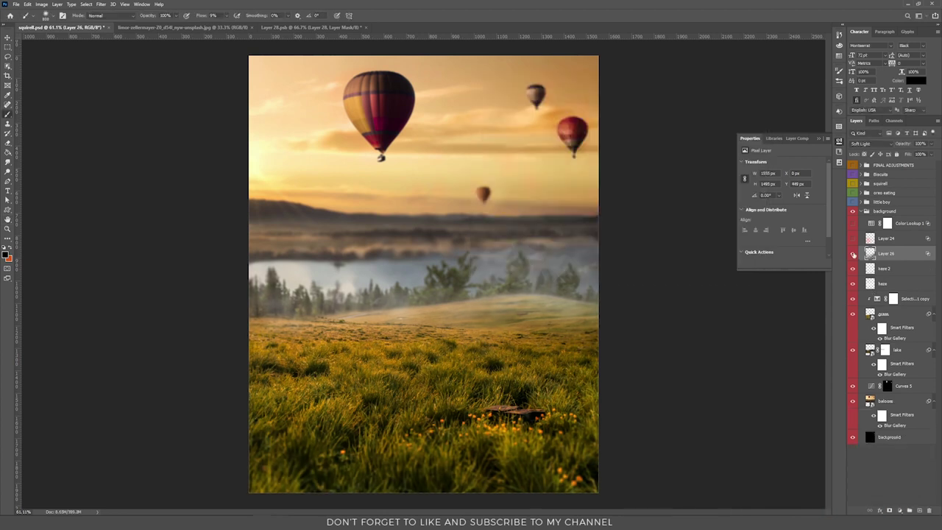
Preview the Layer 24 light effect with its Screen blend mode, and hide the layer again.
{"action": "left_click", "coordinate": [853, 239]}
{"action": "left_click", "coordinate": [887, 239]}
{"action": "key", "text": "v"}
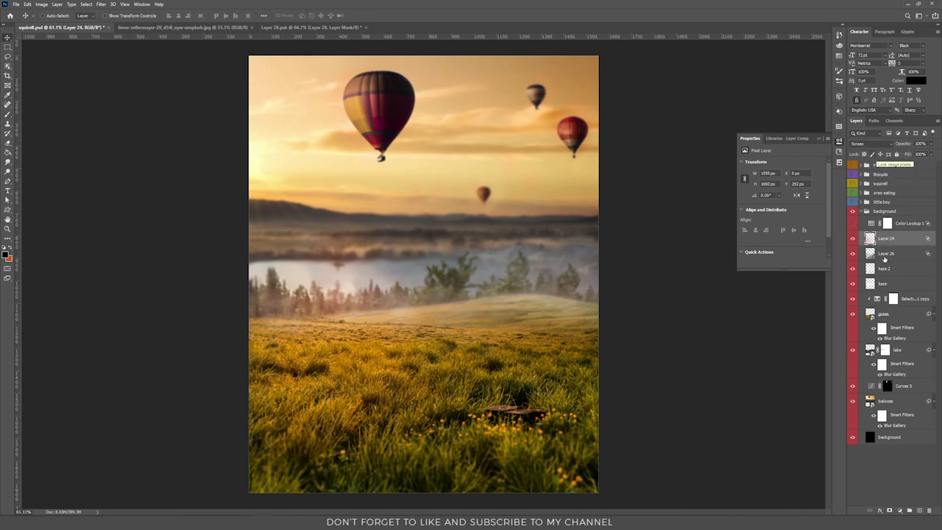
{"action": "left_click", "coordinate": [854, 238]}
Paint orange light over the left side of the landscape on a new layer with the soft brush, and blend it as Screen.
{"action": "left_click", "coordinate": [920, 510]}
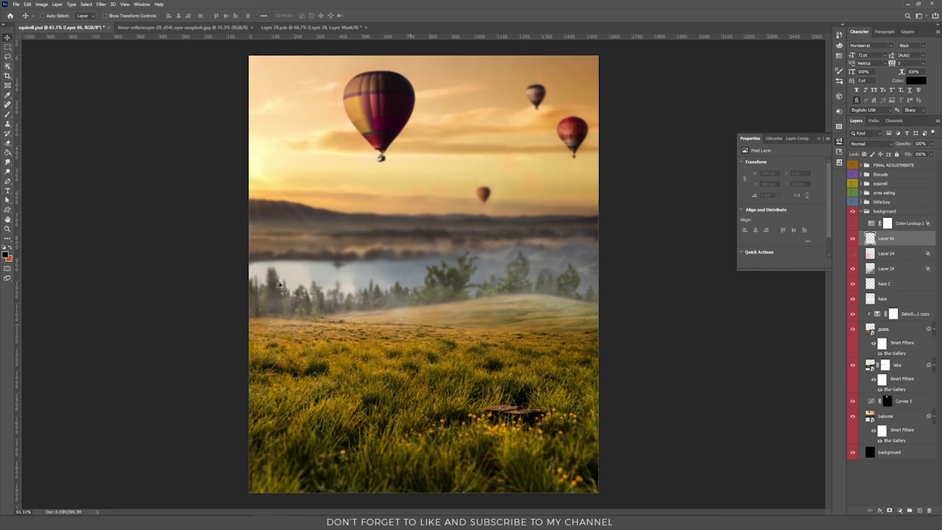
{"action": "key", "text": "b"}
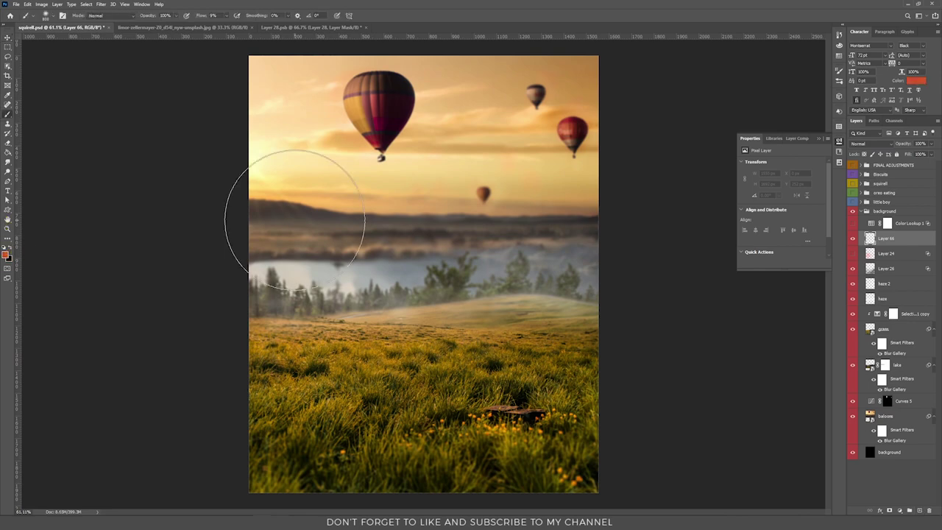
{"action": "mouse_move", "coordinate": [284, 189]}
{"action": "left_mouse_down"}
{"action": "mouse_move", "coordinate": [291, 234]}
{"action": "mouse_move", "coordinate": [326, 272]}
{"action": "mouse_move", "coordinate": [316, 339]}
{"action": "mouse_move", "coordinate": [333, 381]}
{"action": "mouse_move", "coordinate": [299, 437]}
{"action": "mouse_move", "coordinate": [316, 376]}
{"action": "mouse_move", "coordinate": [464, 345]}
{"action": "mouse_move", "coordinate": [281, 276]}
{"action": "mouse_move", "coordinate": [273, 214]}
{"action": "left_mouse_up"}
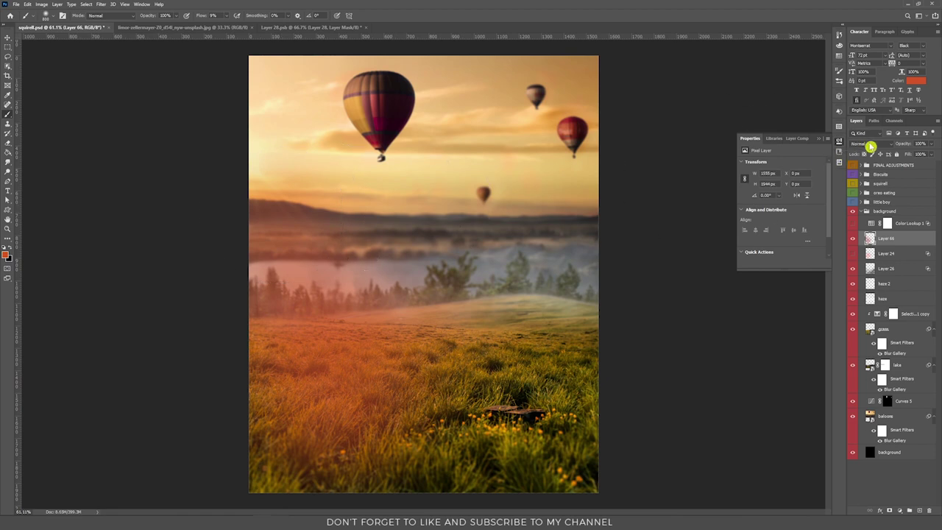
{"action": "left_click", "coordinate": [869, 144]}
{"action": "left_click", "coordinate": [874, 212]}
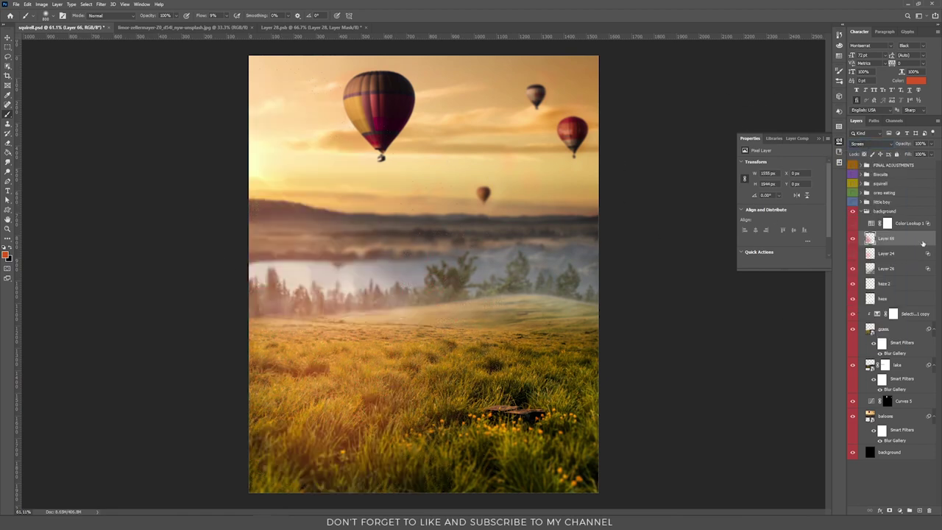
Split the black Underlying Layer slider in the orange layer's Blend If options to about 0 / 116.
{"action": "double_click", "coordinate": [923, 244]}
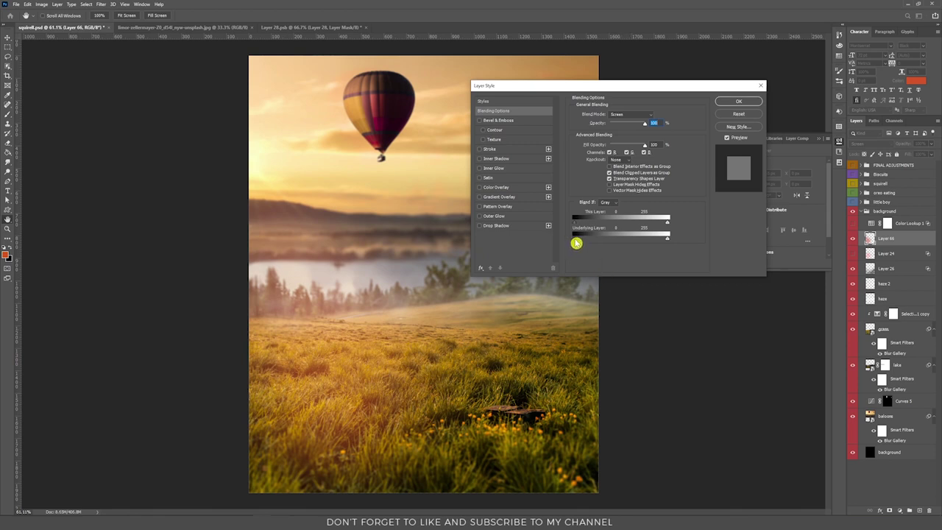
{"action": "left_click_drag", "start_coordinate": [573, 242], "coordinate": [618, 242]}
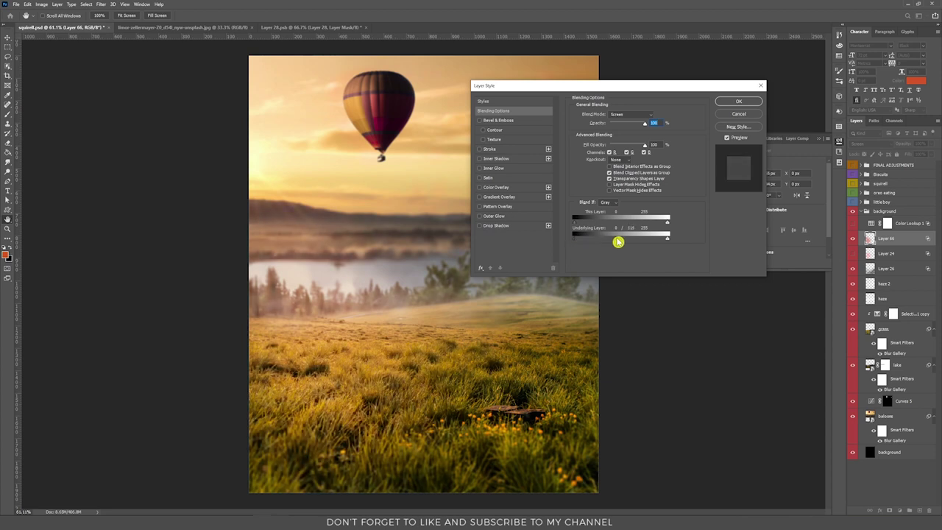
{"action": "left_click_drag", "start_coordinate": [617, 242], "coordinate": [619, 242]}
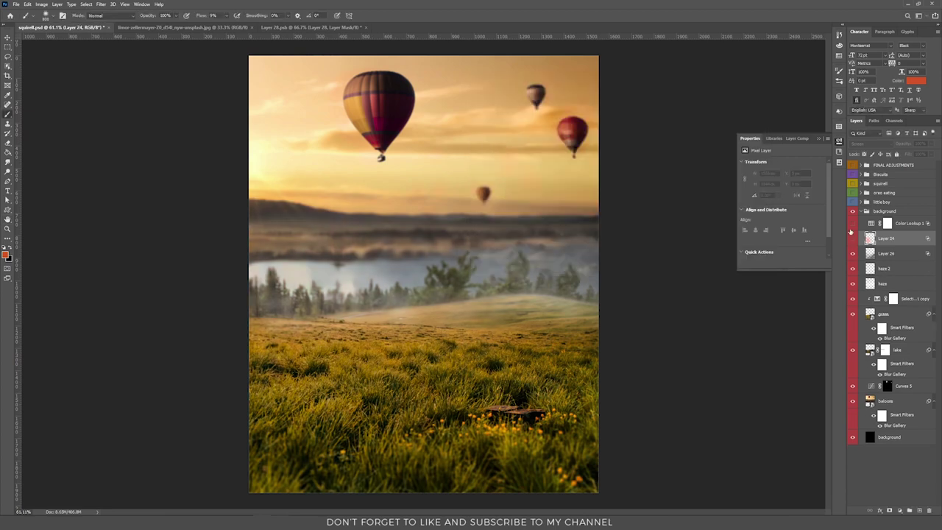
Show Layer 24 and the Color Lookup 1 adjustment, and review the adjustment's effect and its 3DLUT file choices.
{"action": "left_click", "coordinate": [854, 239]}
{"action": "left_click", "coordinate": [873, 224]}
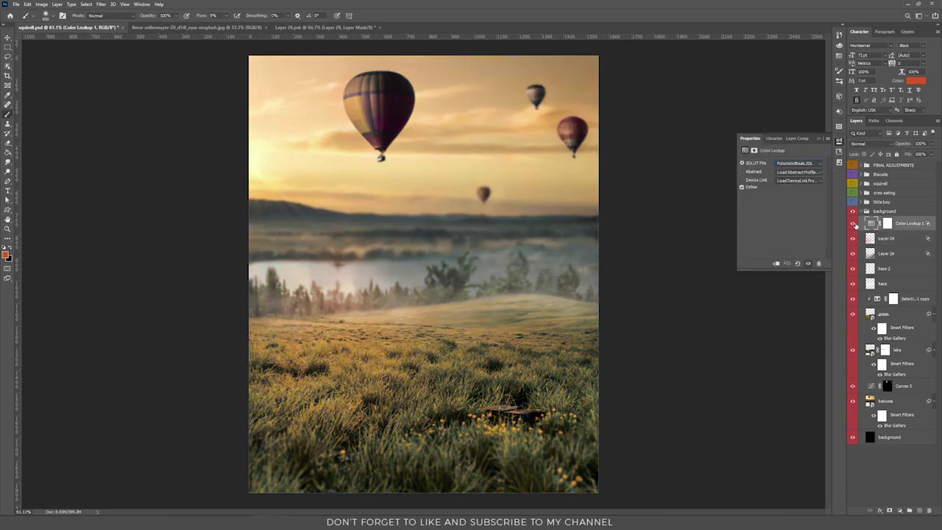
{"action": "left_click", "coordinate": [853, 224]}
{"action": "left_click", "coordinate": [853, 224]}
{"action": "left_click", "coordinate": [799, 164]}
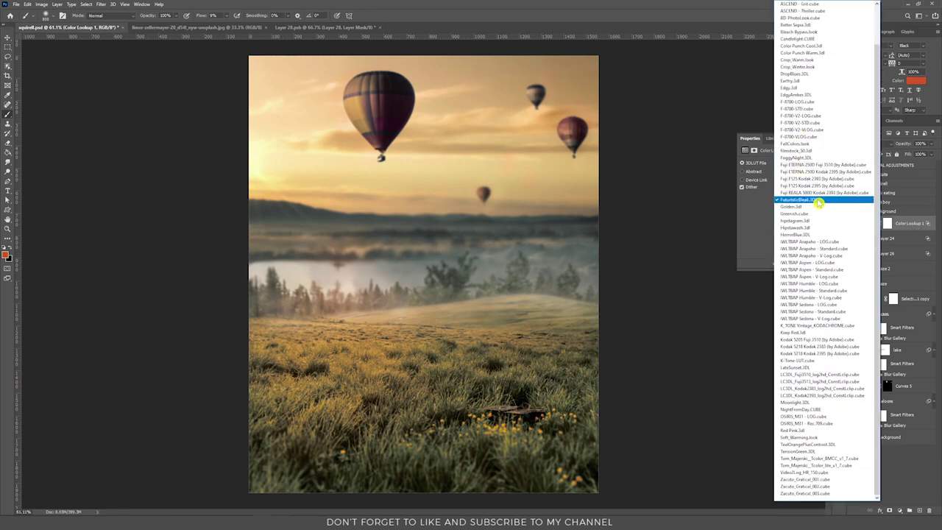
{"action": "left_click", "coordinate": [753, 215]}
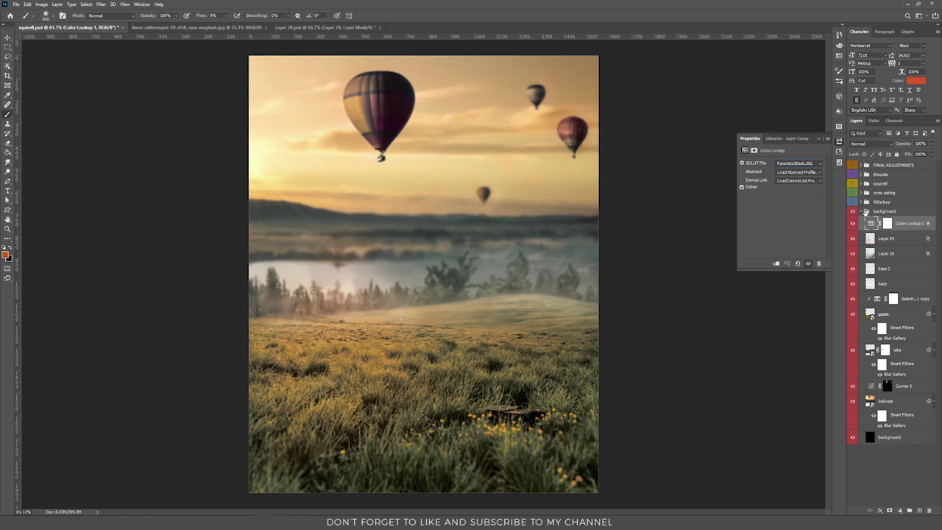
Collapse the background group and hide the clipped light and color layers above shadows&lights in the little boy group.
{"action": "left_click", "coordinate": [866, 212]}
{"action": "left_click", "coordinate": [862, 212]}
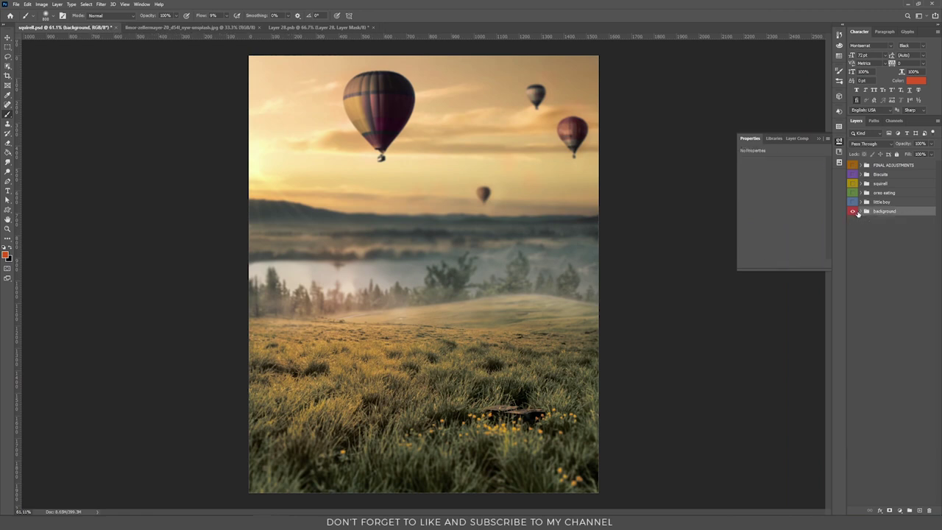
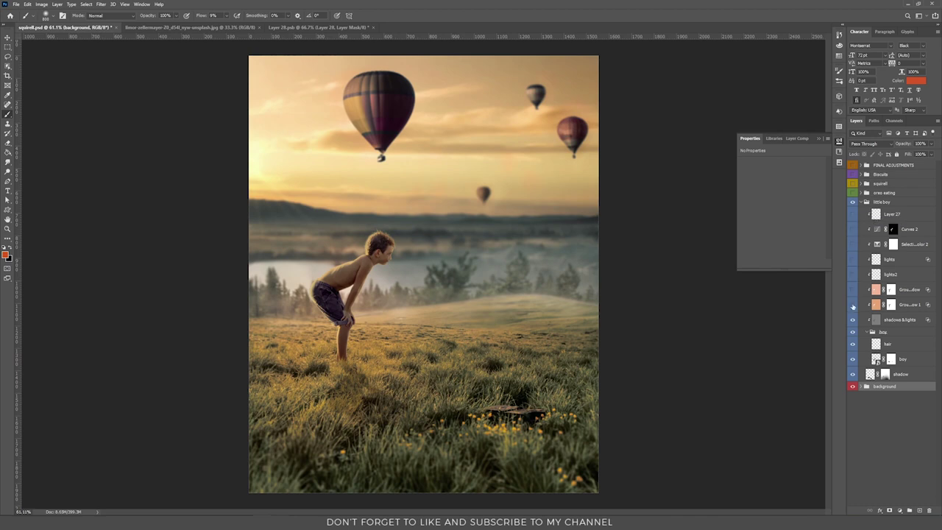
{"action": "left_click_drag", "start_coordinate": [853, 214], "coordinate": [852, 305]}
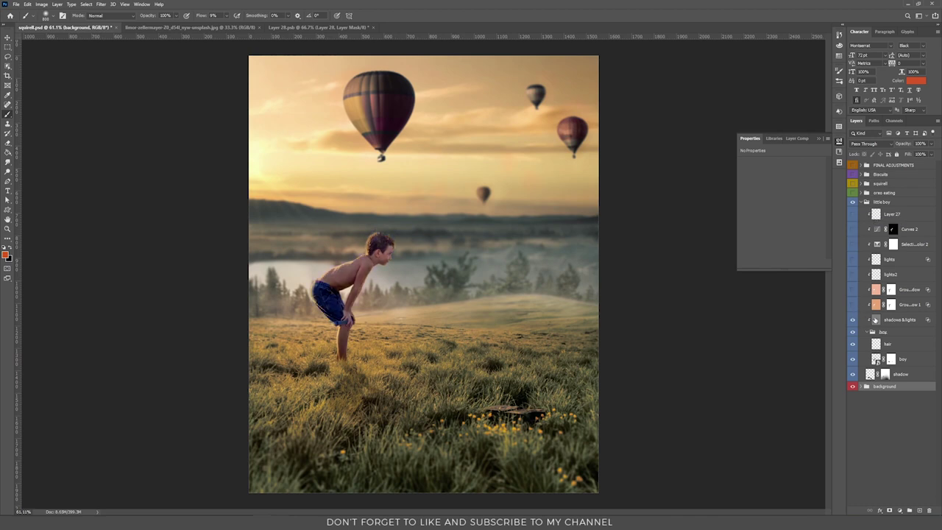
Switch to the photo of the two boys by the sea and select the bending boy with a rectangular Object Selection.
{"action": "left_click", "coordinate": [180, 28]}
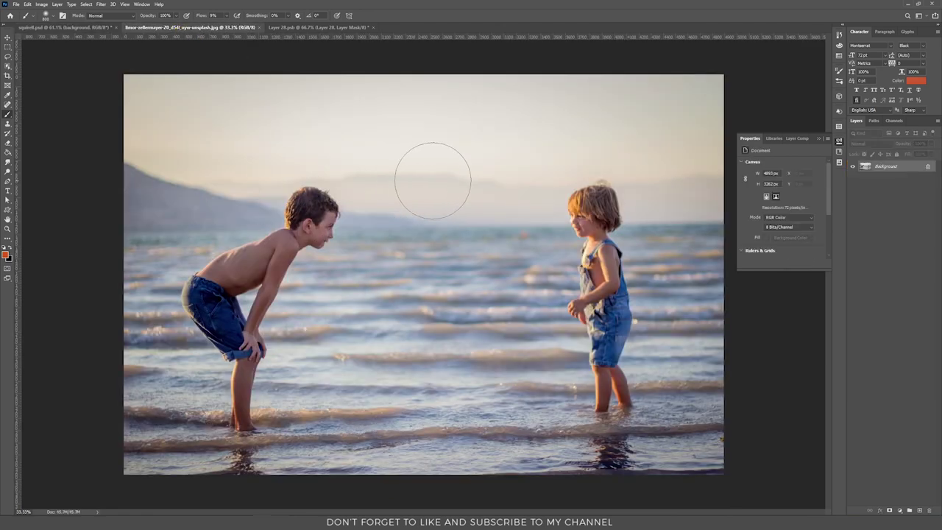
{"action": "key", "text": "v"}
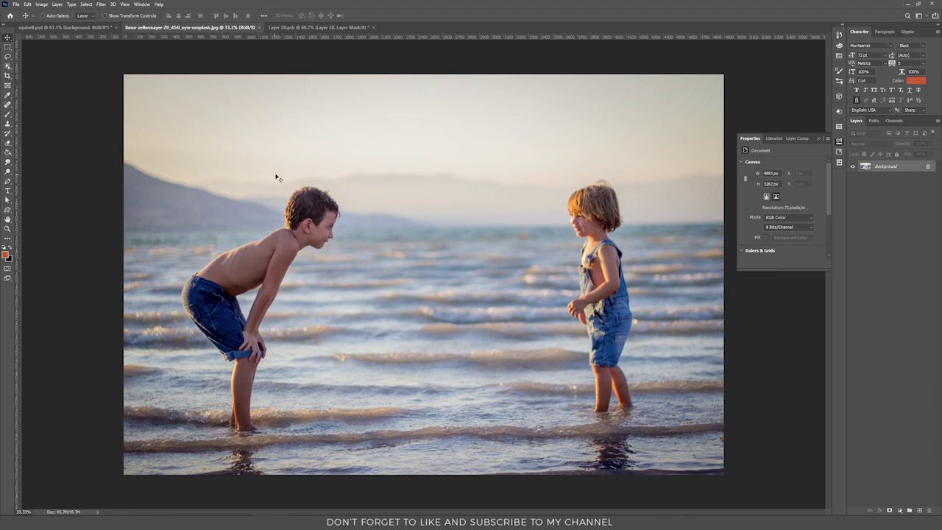
{"action": "key", "text": "w"}
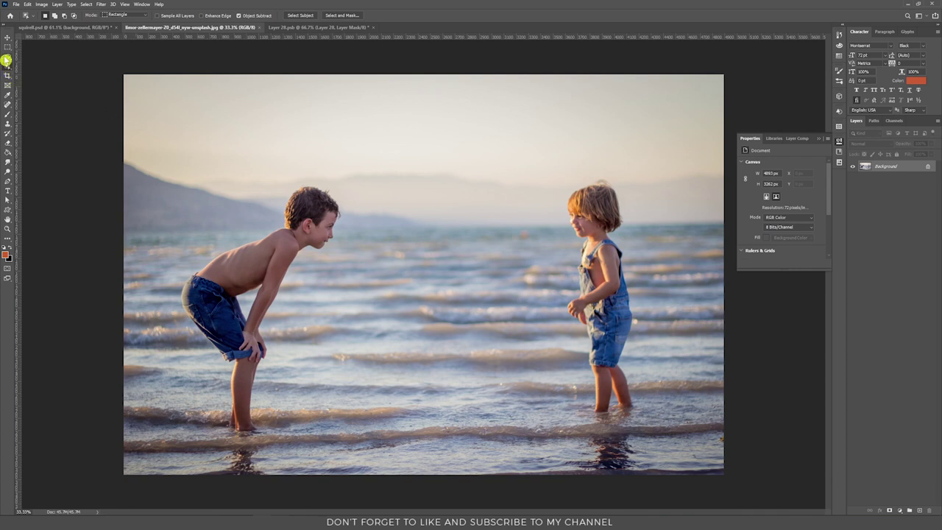
{"action": "left_click_drag", "start_coordinate": [146, 137], "coordinate": [360, 445]}
Refine the boy's selection with the Lasso tool, adding missed parts of the shorts and leg and subtracting the gap between arm and torso.
{"action": "scroll", "coordinate": [220, 302], "scroll_direction": "up", "scroll_amount": 2}
{"action": "scroll", "coordinate": [348, 189], "scroll_direction": "up", "scroll_amount": 4}
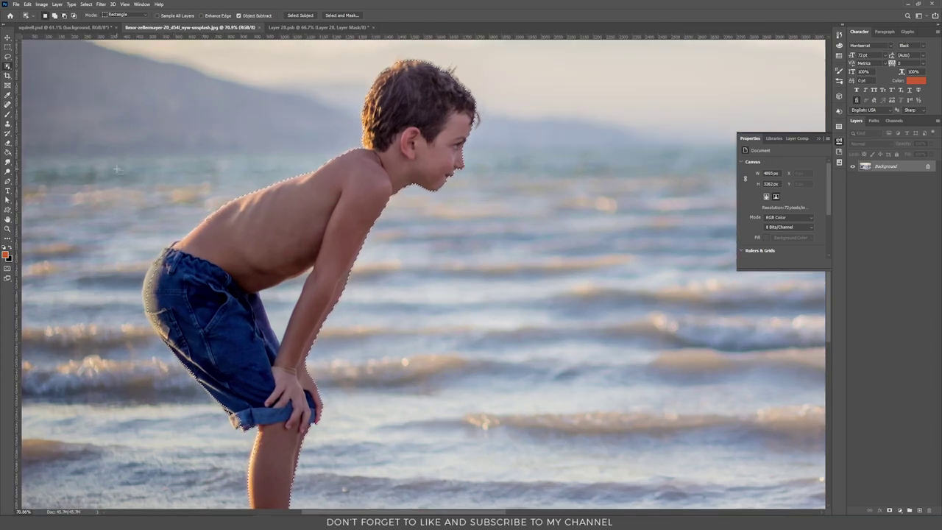
{"action": "left_click", "coordinate": [8, 57]}
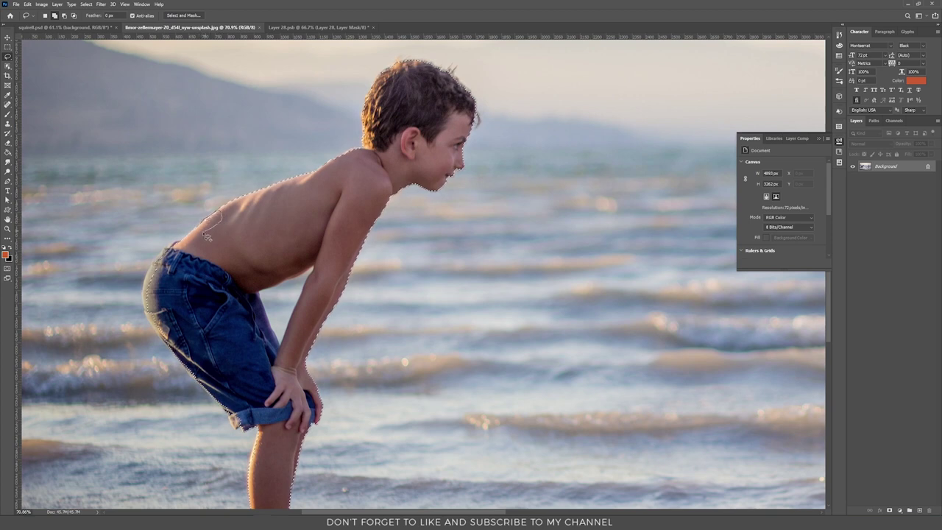
{"action": "left_click_drag", "start_coordinate": [181, 260], "coordinate": [192, 276]}
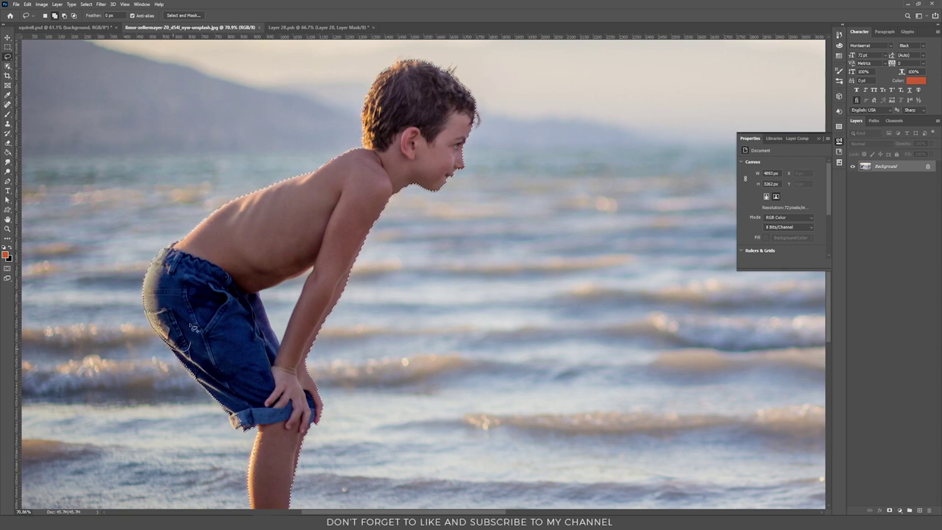
{"action": "key", "text": "shift"}
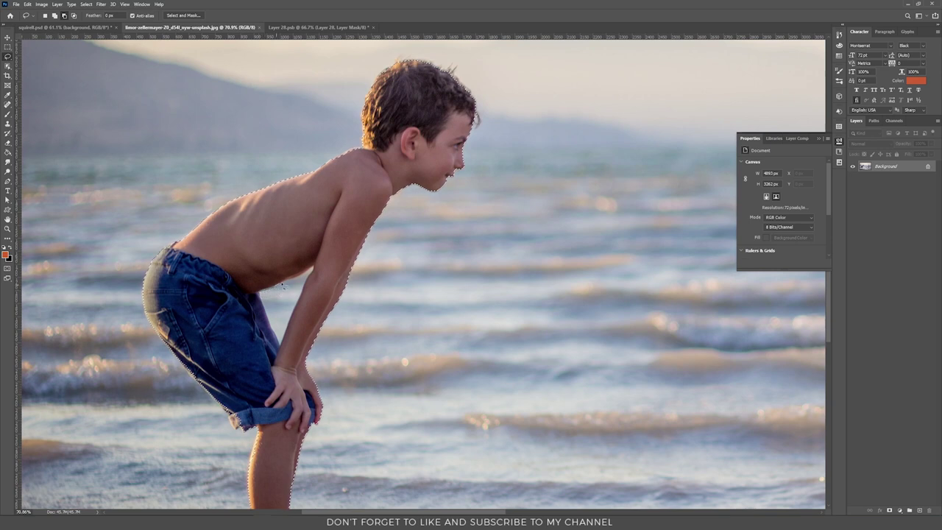
{"action": "mouse_move", "coordinate": [304, 297]}
{"action": "left_mouse_down"}
{"action": "mouse_move", "coordinate": [283, 346]}
{"action": "mouse_move", "coordinate": [270, 324]}
{"action": "left_mouse_up"}
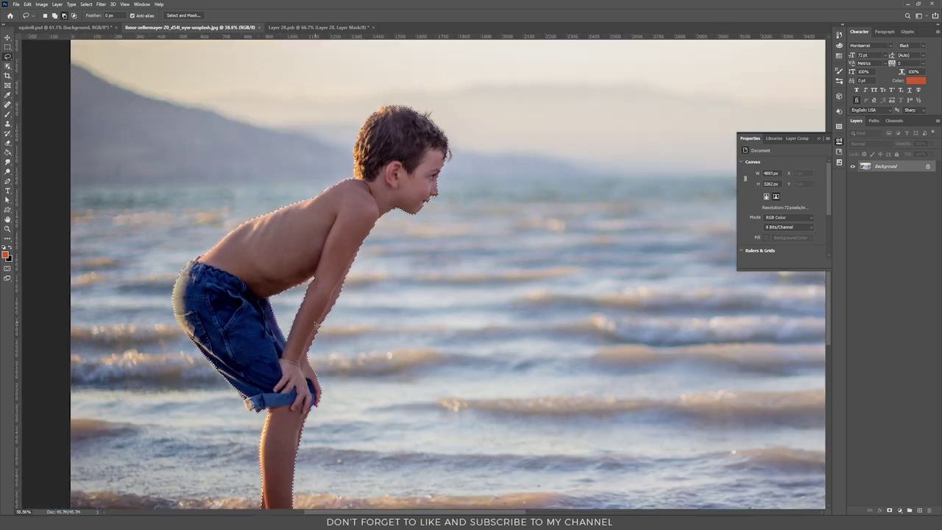
{"action": "scroll", "coordinate": [259, 414], "scroll_direction": "up", "scroll_amount": 3}
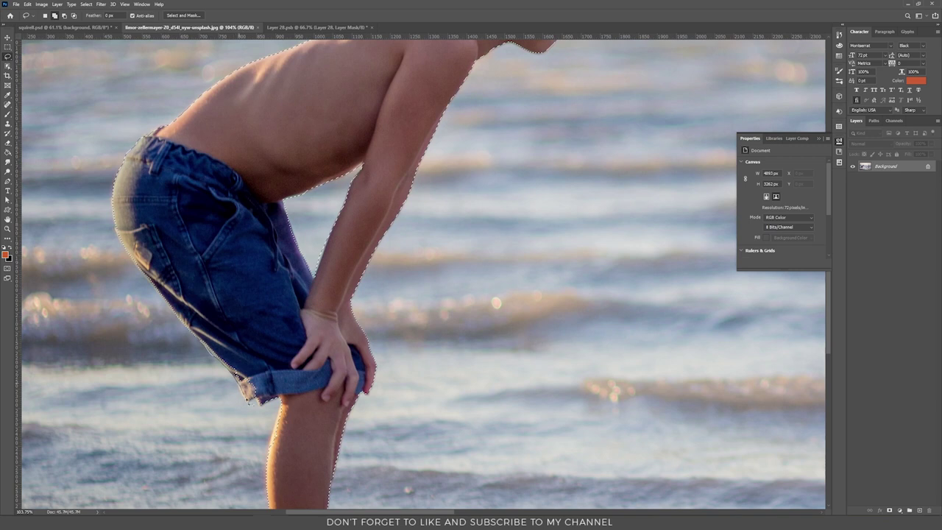
{"action": "scroll", "coordinate": [280, 404], "scroll_direction": "down", "scroll_amount": 2}
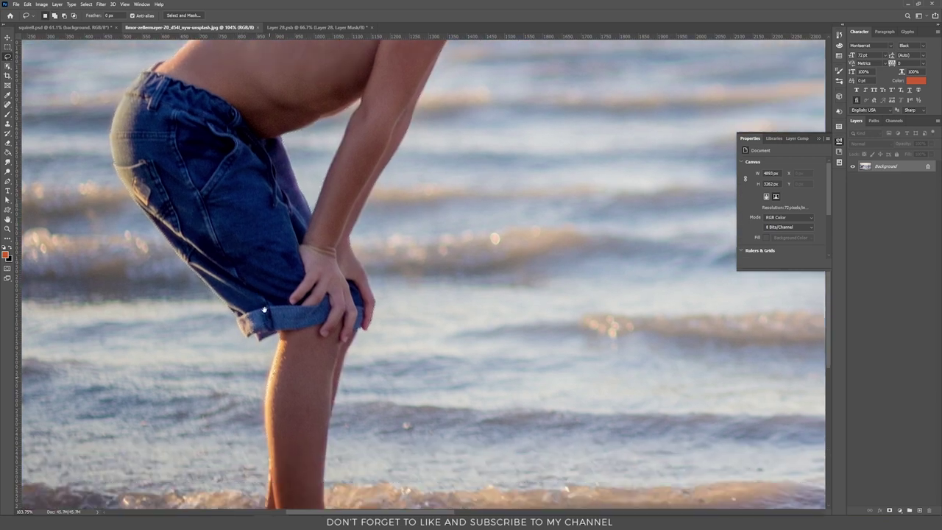
{"action": "scroll", "coordinate": [287, 327], "scroll_direction": "down", "scroll_amount": 1}
{"action": "mouse_move", "coordinate": [287, 327]}
{"action": "left_mouse_down"}
{"action": "mouse_move", "coordinate": [273, 262]}
{"action": "mouse_move", "coordinate": [259, 300]}
{"action": "mouse_move", "coordinate": [268, 320]}
{"action": "mouse_move", "coordinate": [288, 265]}
{"action": "mouse_move", "coordinate": [281, 353]}
{"action": "mouse_move", "coordinate": [245, 464]}
{"action": "mouse_move", "coordinate": [366, 482]}
{"action": "mouse_move", "coordinate": [364, 469]}
{"action": "mouse_move", "coordinate": [322, 449]}
{"action": "mouse_move", "coordinate": [298, 388]}
{"action": "left_mouse_up"}
{"action": "scroll", "coordinate": [545, 262], "scroll_direction": "down", "scroll_amount": 5}
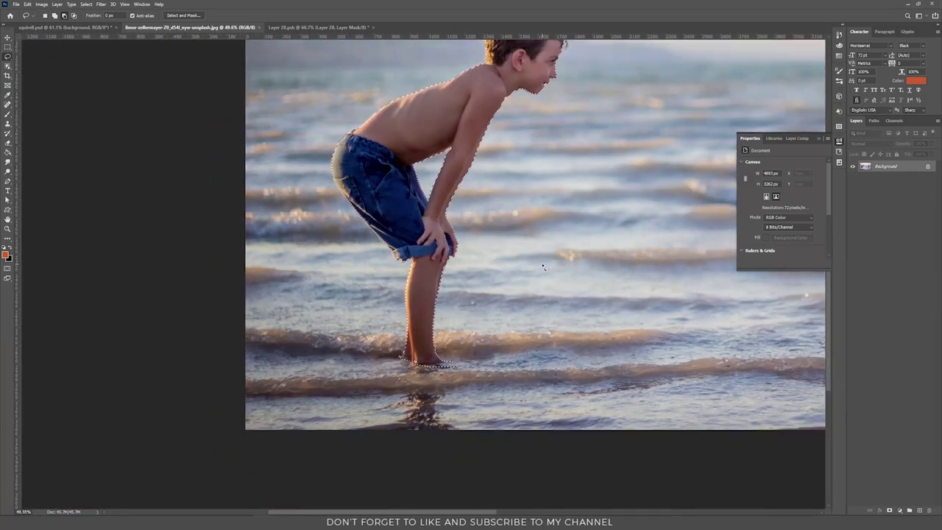
Mask the photo to the boy's selection, check the cutout, and close the photo to return to the squirrel composite.
{"action": "left_click", "coordinate": [889, 510]}
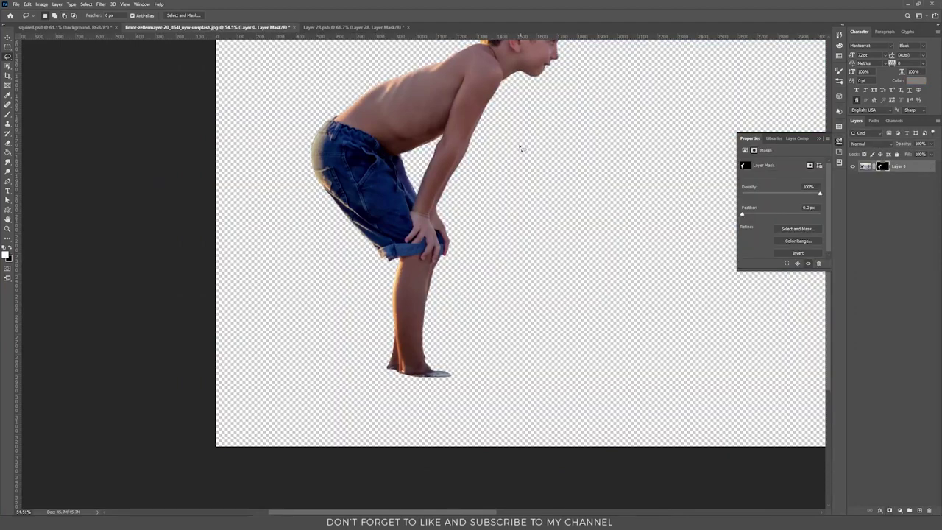
{"action": "scroll", "coordinate": [449, 275], "scroll_direction": "up", "scroll_amount": 2}
{"action": "scroll", "coordinate": [456, 267], "scroll_direction": "down", "scroll_amount": 4}
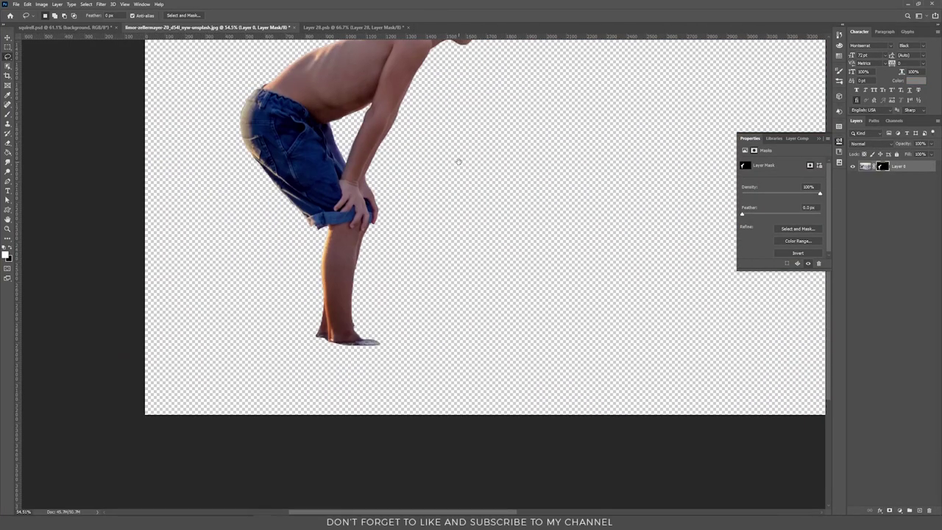
{"action": "scroll", "coordinate": [463, 266], "scroll_direction": "up", "scroll_amount": 2}
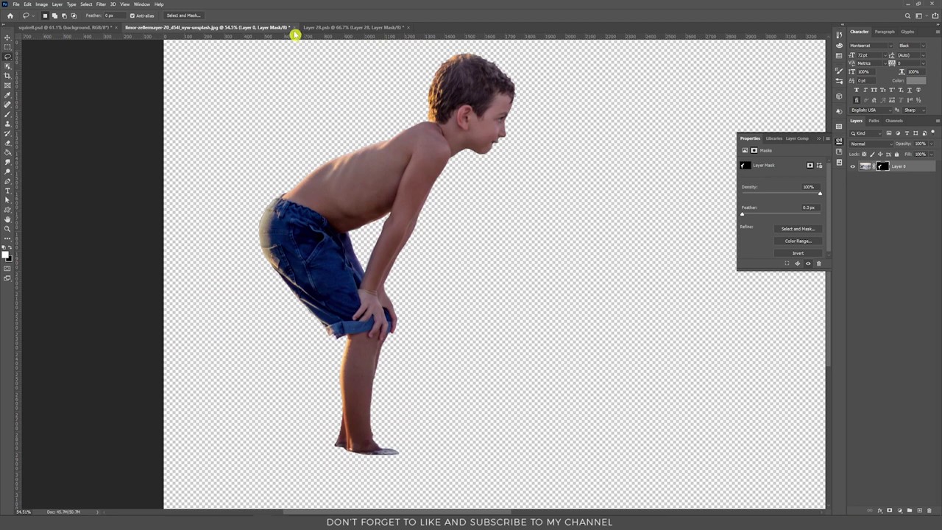
{"action": "left_click", "coordinate": [294, 27]}
{"action": "left_click", "coordinate": [468, 189]}
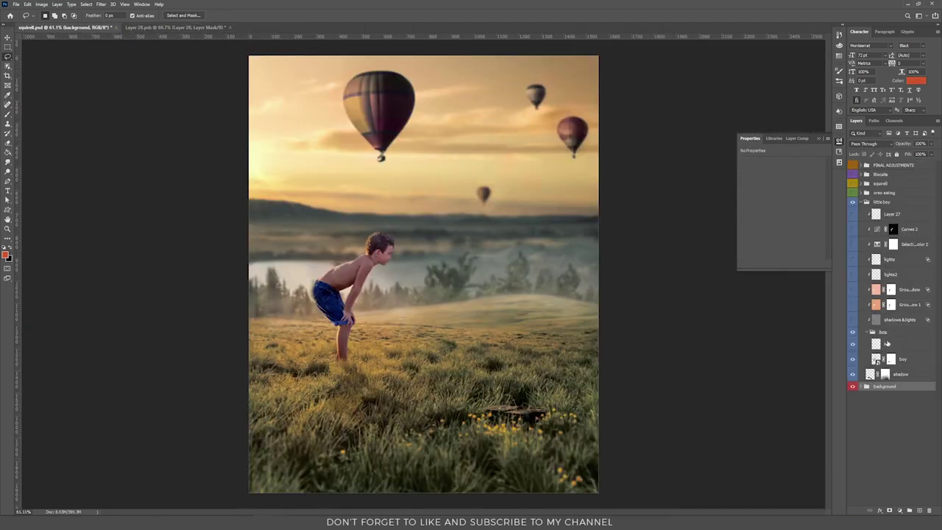
Hide the hair layer, inspect the boy smart object with its shadow hidden, and show the shadow layer again.
{"action": "left_click", "coordinate": [852, 374]}
{"action": "left_click", "coordinate": [852, 344]}
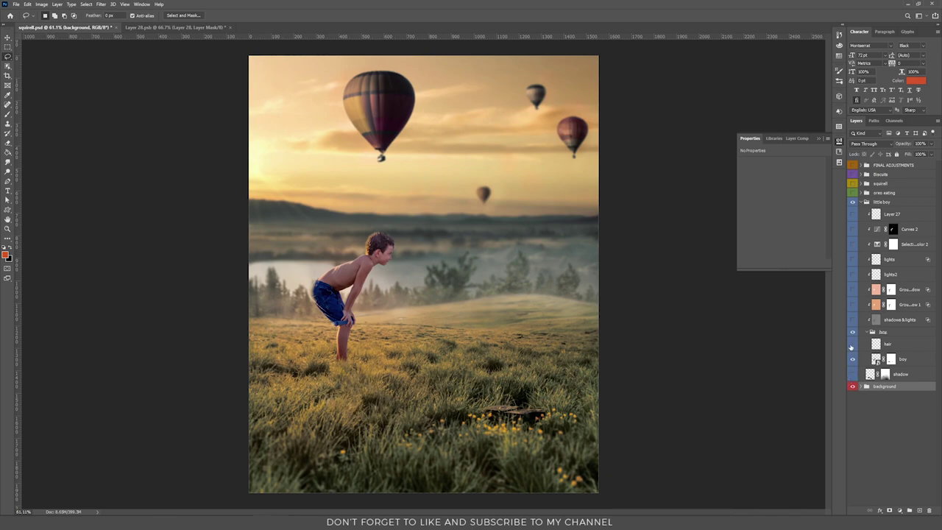
{"action": "left_click", "coordinate": [877, 361]}
{"action": "scroll", "coordinate": [356, 303], "scroll_direction": "up", "scroll_amount": 5}
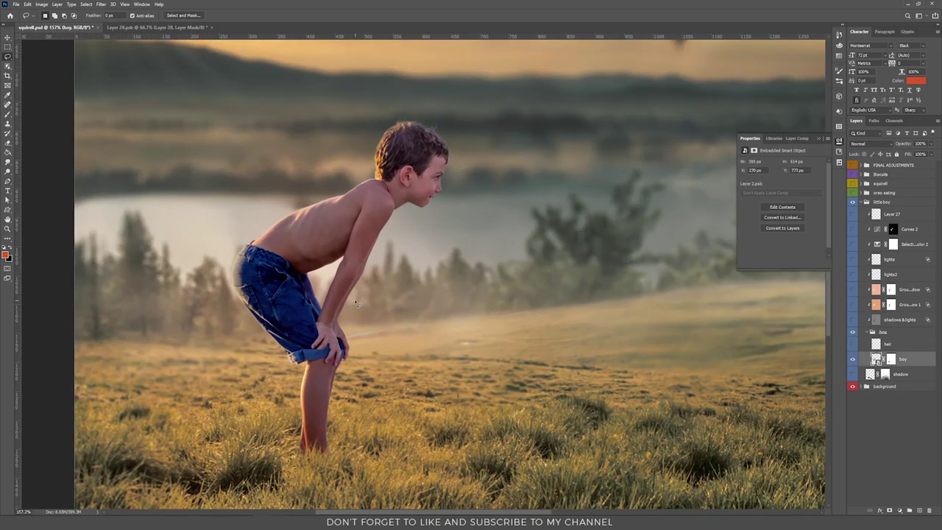
{"action": "key", "text": "v"}
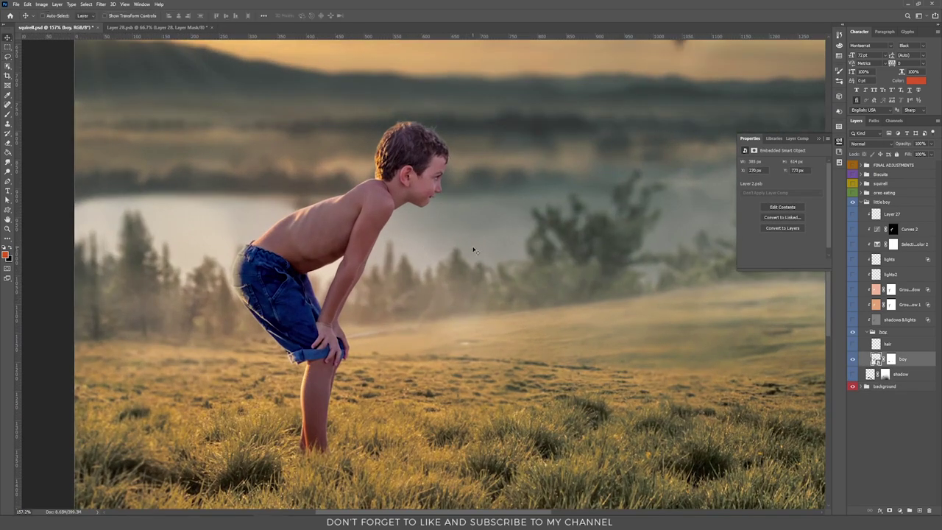
{"action": "left_click", "coordinate": [854, 376]}
{"action": "scroll", "coordinate": [418, 284], "scroll_direction": "down", "scroll_amount": 5}
{"action": "scroll", "coordinate": [418, 284], "scroll_direction": "up", "scroll_amount": 3}
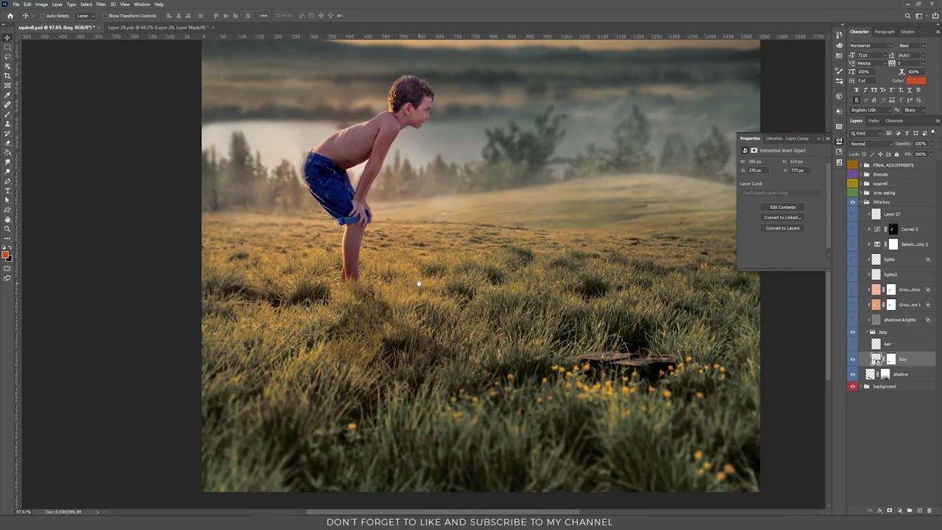
Try moving the shadow layer up beside the boy and shifting the boy layer, and undo both moves.
{"action": "left_click", "coordinate": [903, 375]}
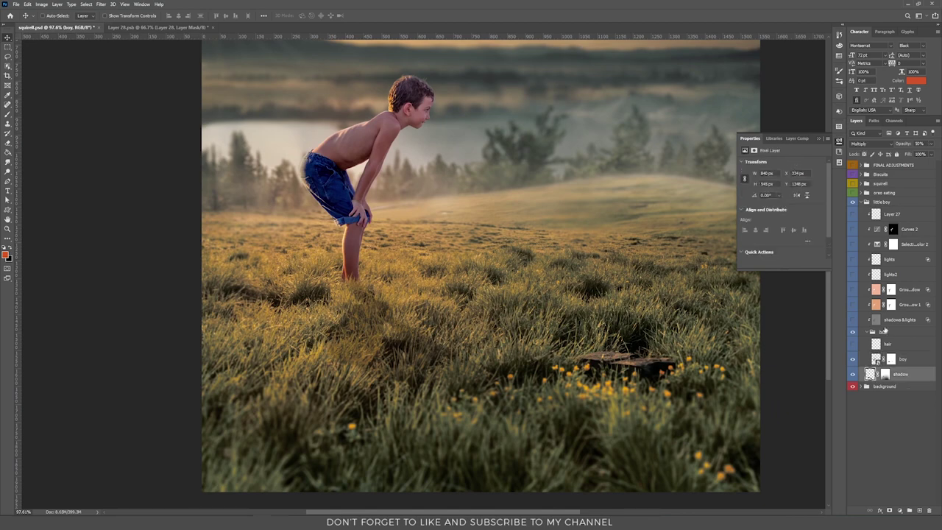
{"action": "left_click_drag", "start_coordinate": [468, 266], "coordinate": [462, 151]}
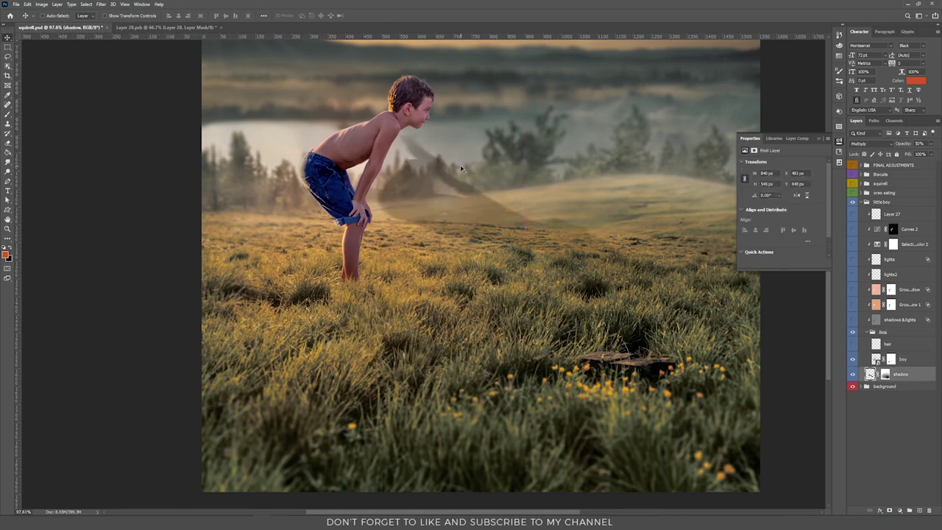
{"action": "key", "text": "ctrl+z"}
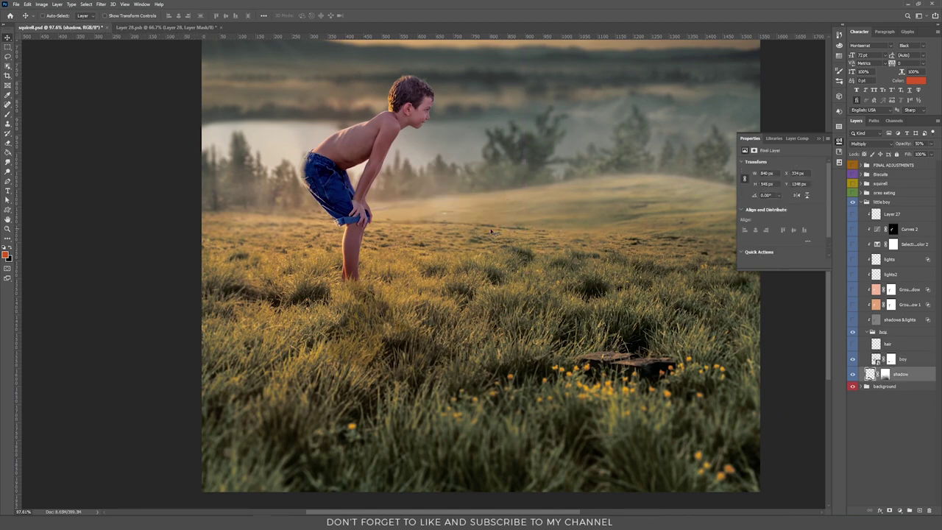
{"action": "left_click", "coordinate": [876, 360]}
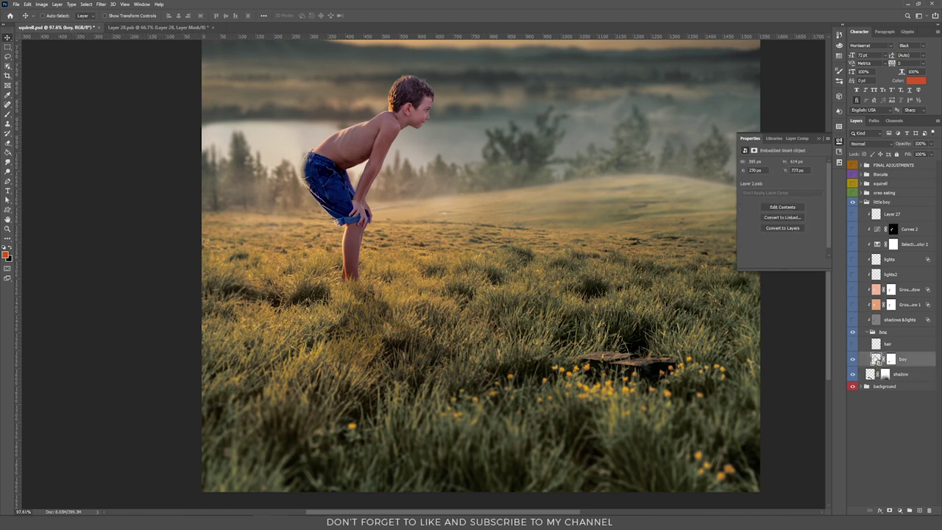
{"action": "left_click_drag", "start_coordinate": [426, 194], "coordinate": [440, 167]}
{"action": "key", "text": "ctrl+z"}
Add a new layer directly above the existing shadow layer and name it shadow.
{"action": "left_click", "coordinate": [915, 375]}
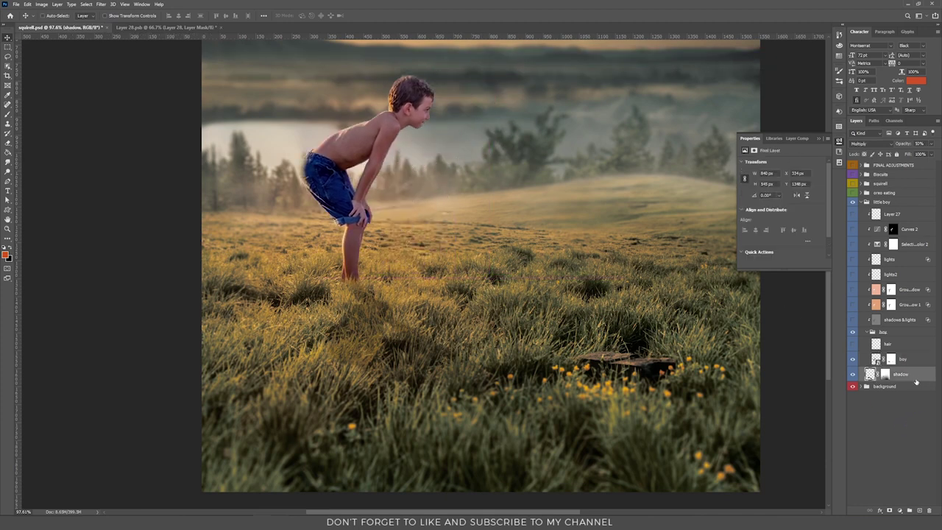
{"action": "left_click", "coordinate": [920, 510]}
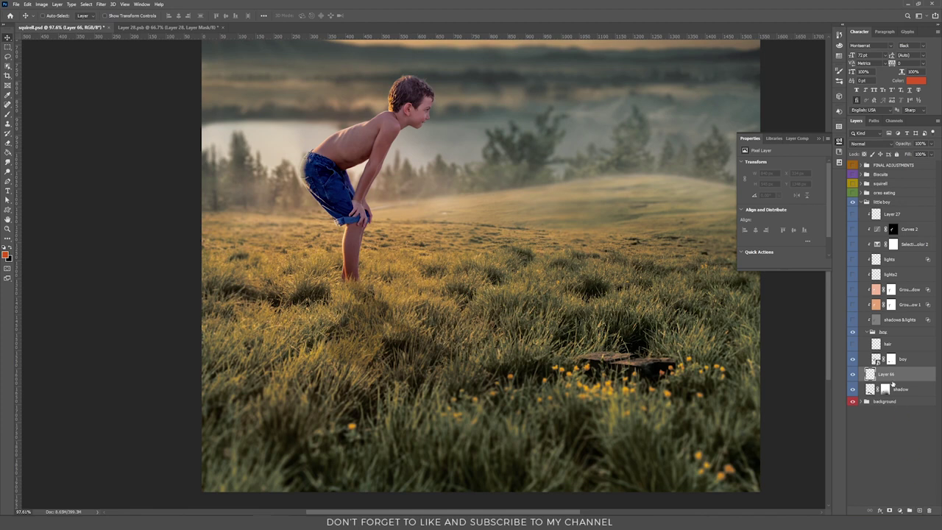
{"action": "double_click", "coordinate": [886, 375]}
{"action": "type", "text": "shadow"}
{"action": "key", "text": "Return"}
Load the boy layer's outline as a selection, fill it on the new shadow layer with a dark color sampled from the grass, and deselect.
{"action": "left_click", "coordinate": [875, 361]}
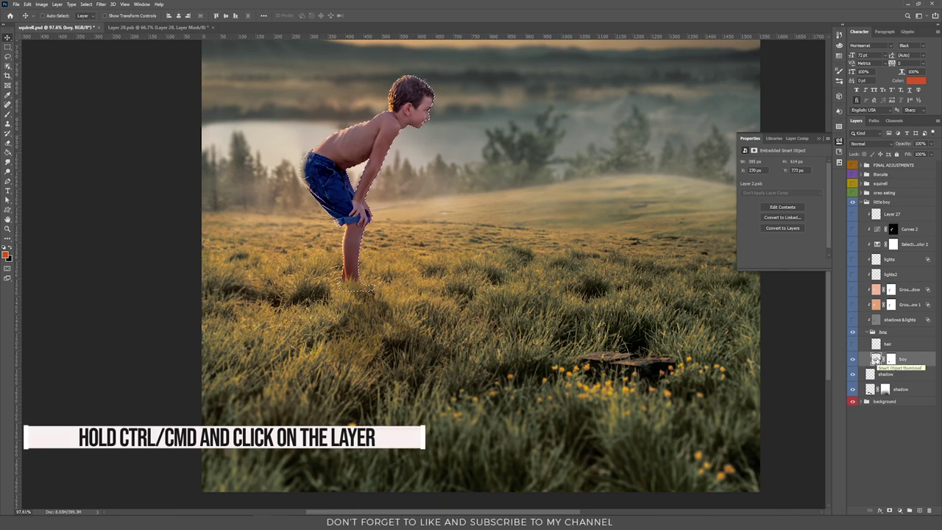
{"action": "left_click", "coordinate": [871, 373]}
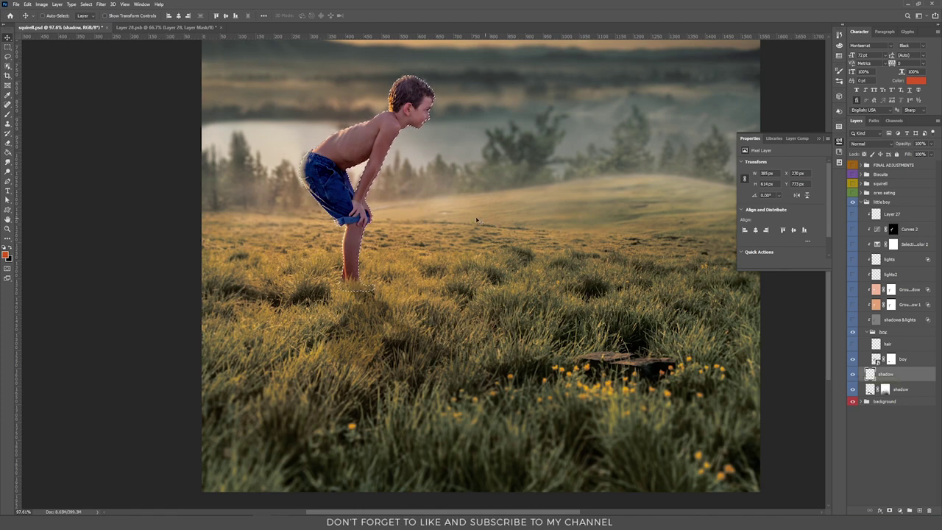
{"action": "key", "text": "g"}
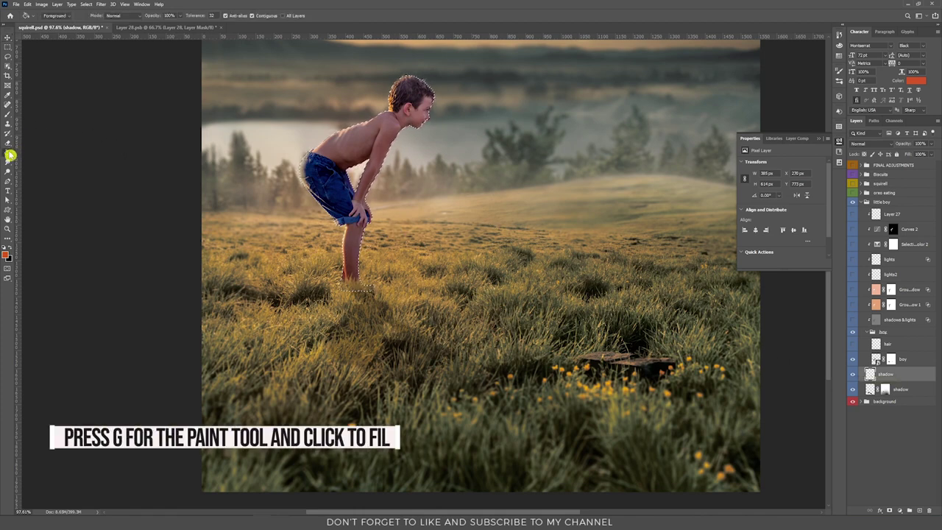
{"action": "left_click", "coordinate": [10, 249]}
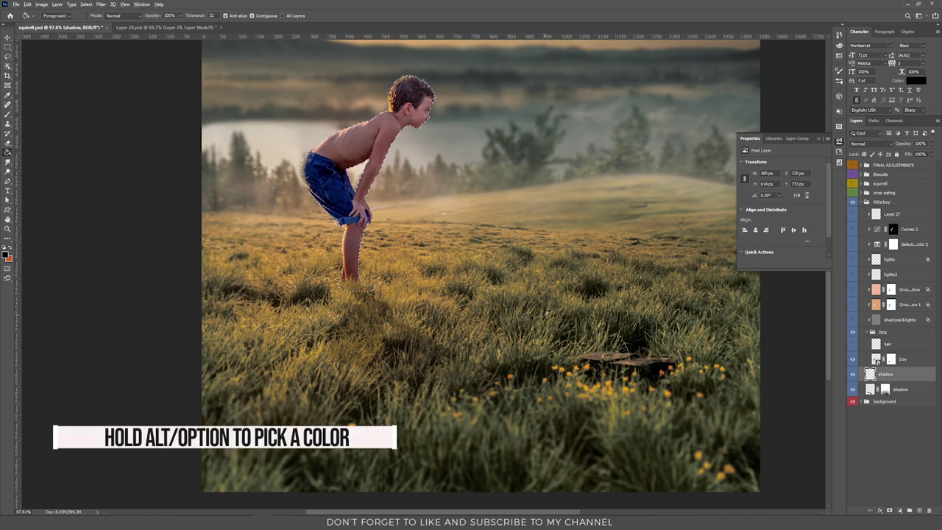
{"action": "left_click", "coordinate": [596, 289], "text": "alt"}
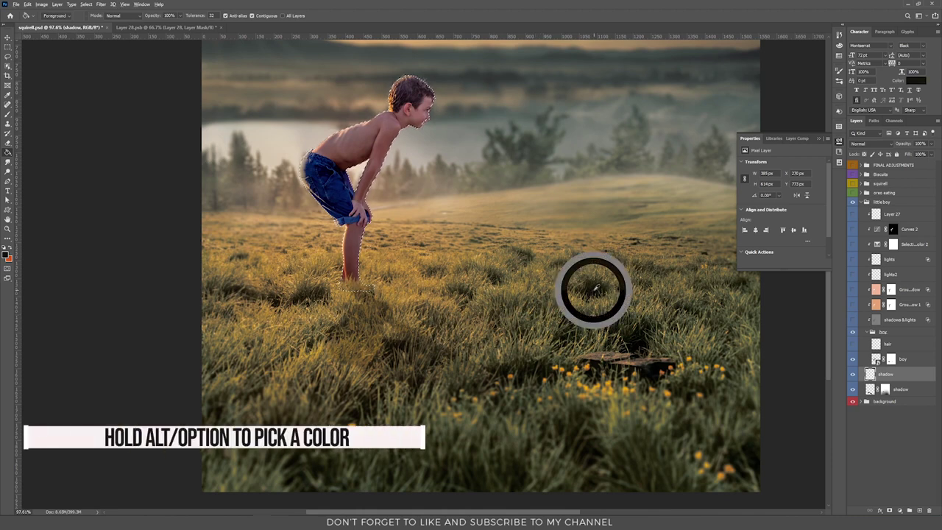
{"action": "left_click_drag", "start_coordinate": [360, 278], "coordinate": [352, 272]}
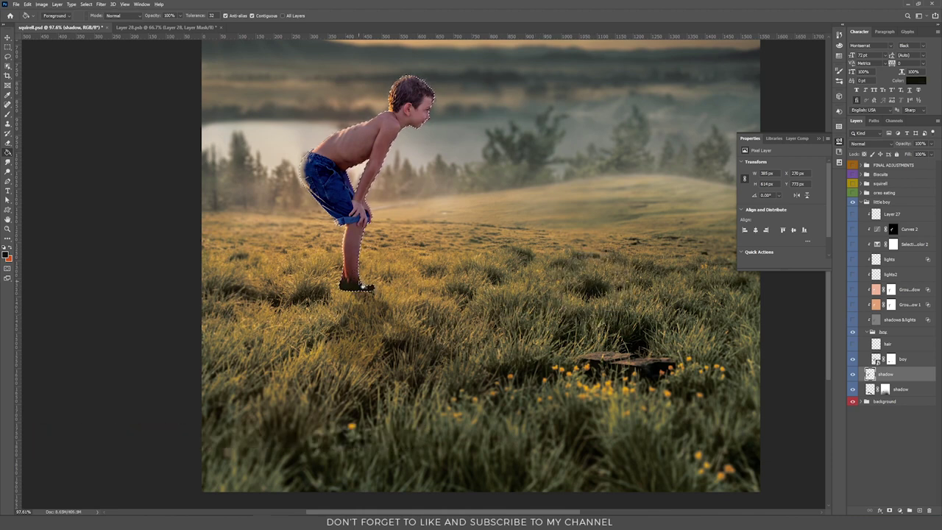
{"action": "key", "text": "v"}
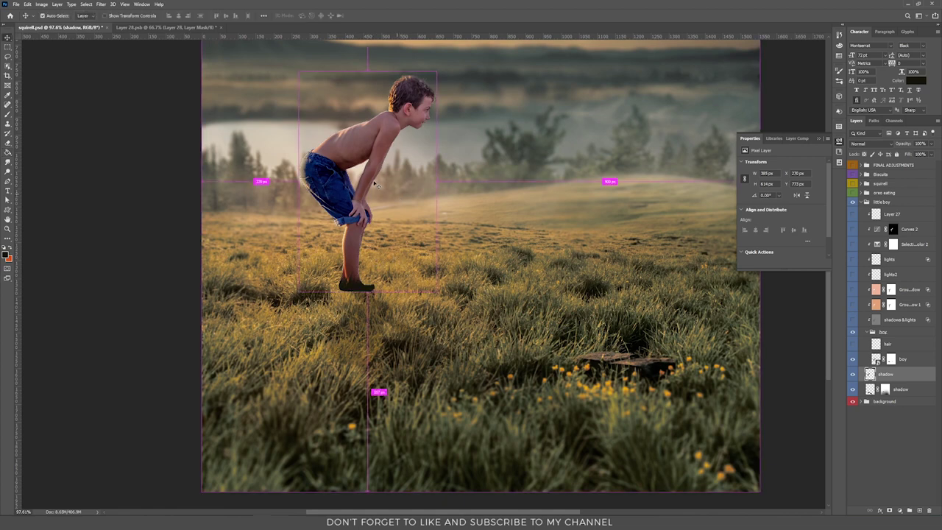
Flip the dark silhouette vertically, move it below the boy's feet, and distort it into a slanted cast shadow reaching across the grass past the stump.
{"action": "key", "text": "ctrl+t"}
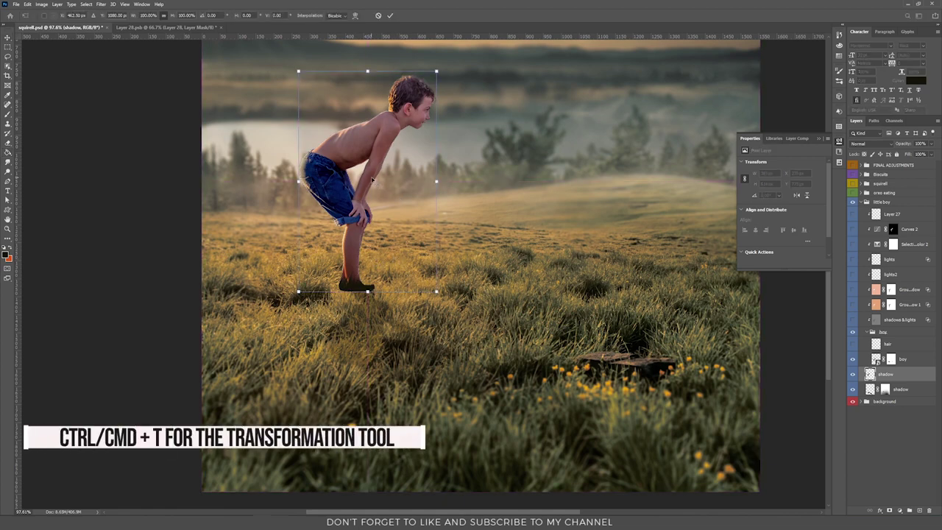
{"action": "right_click", "coordinate": [385, 146]}
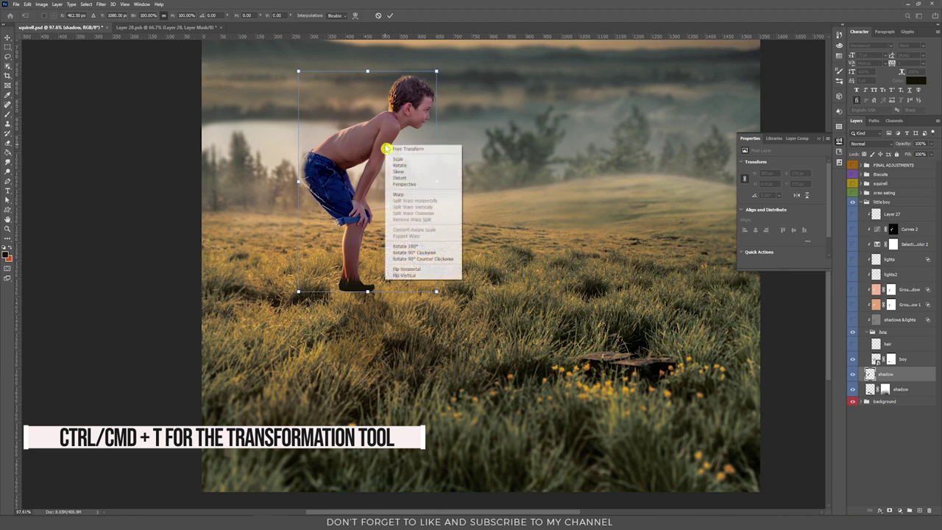
{"action": "left_click", "coordinate": [423, 276]}
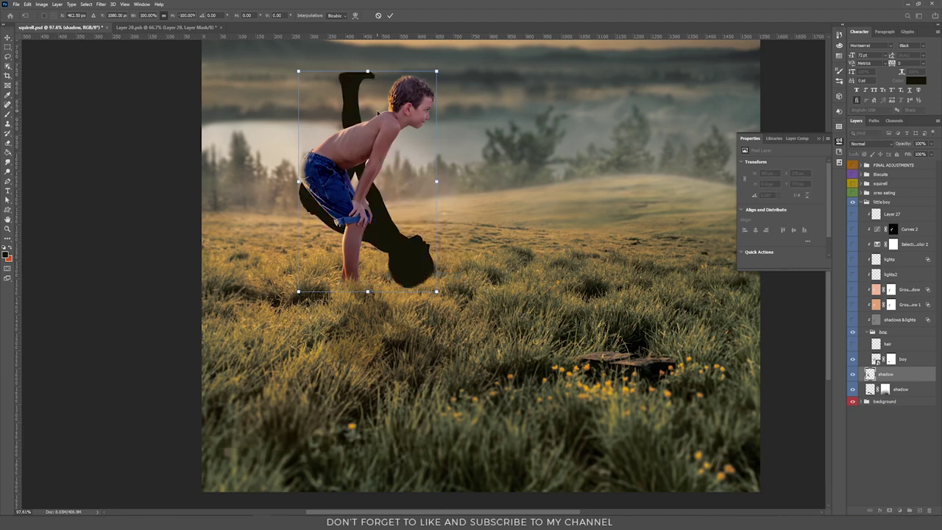
{"action": "left_click_drag", "start_coordinate": [374, 118], "coordinate": [374, 311]}
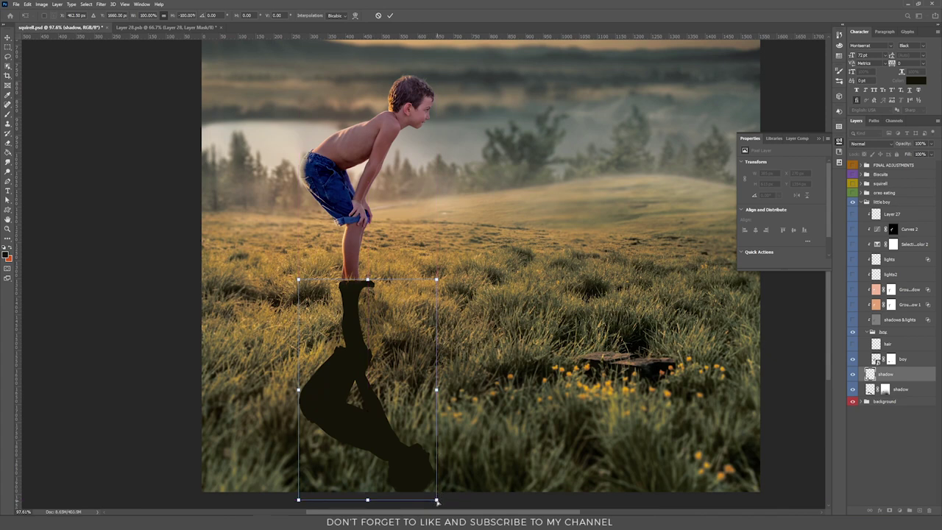
{"action": "left_click_drag", "start_coordinate": [437, 501], "coordinate": [729, 476]}
{"action": "key", "text": "Return"}
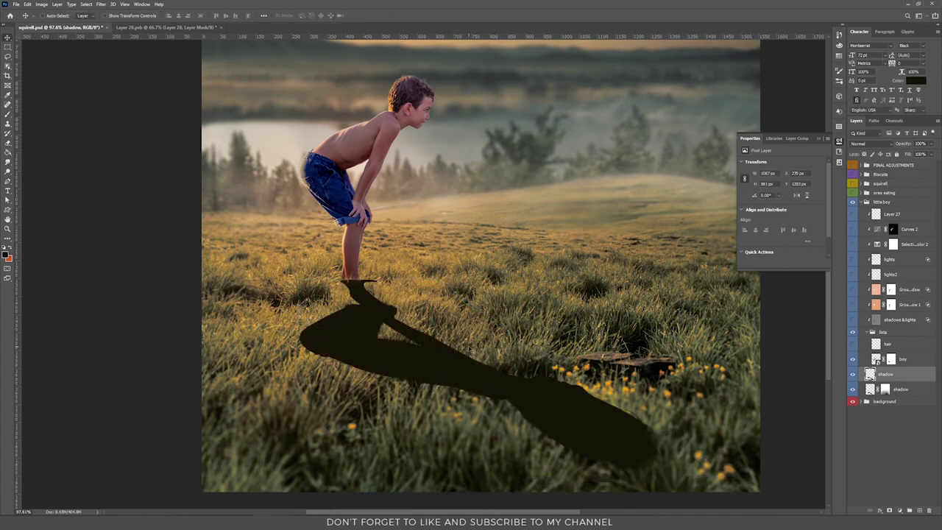
Set the new shadow layer to Multiply with 30% fill and hide the original shadow layer below it.
{"action": "left_click", "coordinate": [882, 145]}
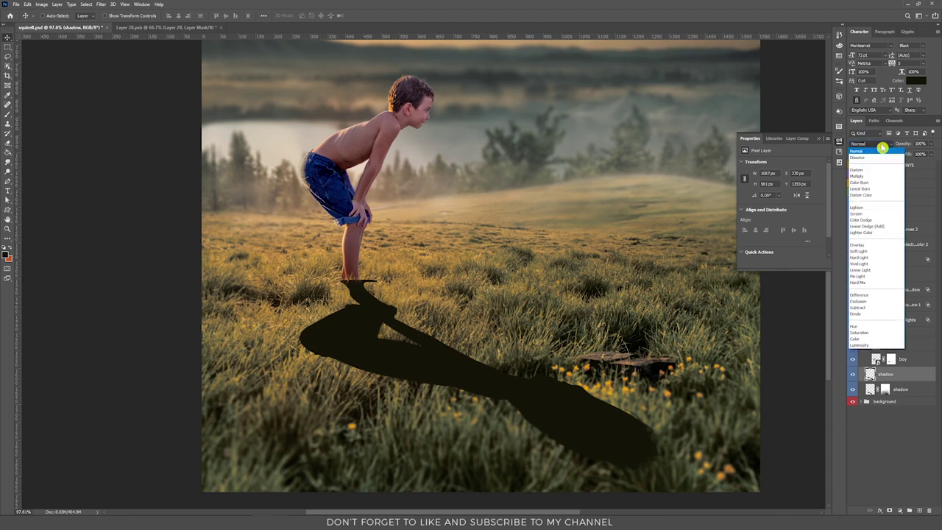
{"action": "left_click", "coordinate": [876, 178]}
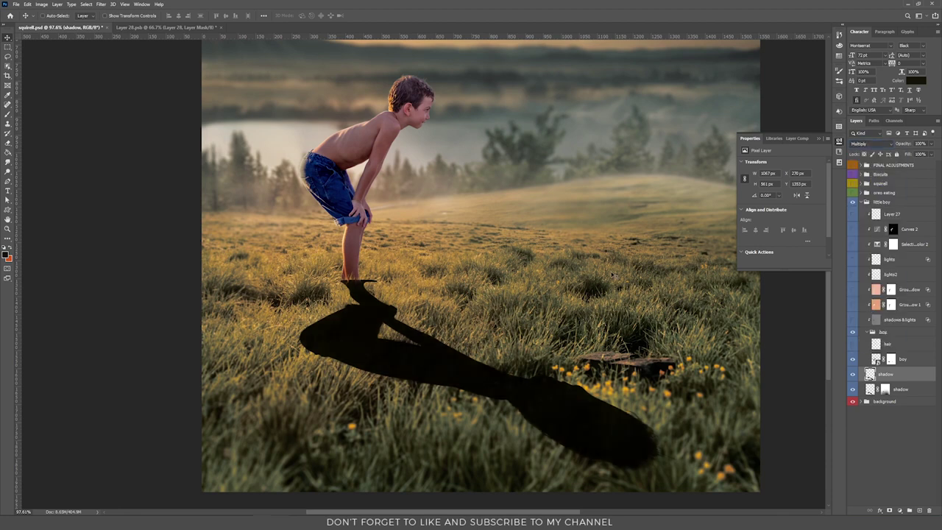
{"action": "left_click_drag", "start_coordinate": [941, 153], "coordinate": [910, 166]}
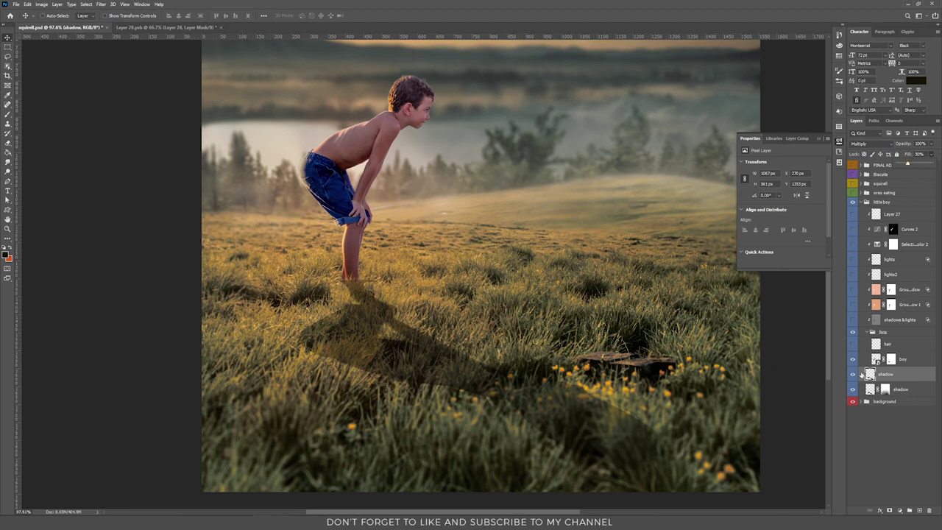
{"action": "left_click", "coordinate": [852, 389]}
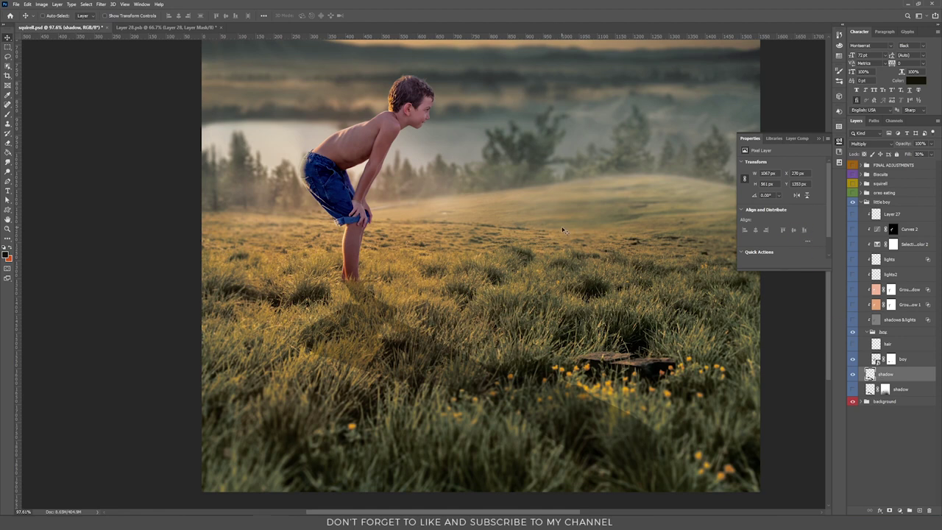
Soften the new cast shadow with a Gaussian Blur of 4.6 pixels.
{"action": "left_click", "coordinate": [102, 5]}
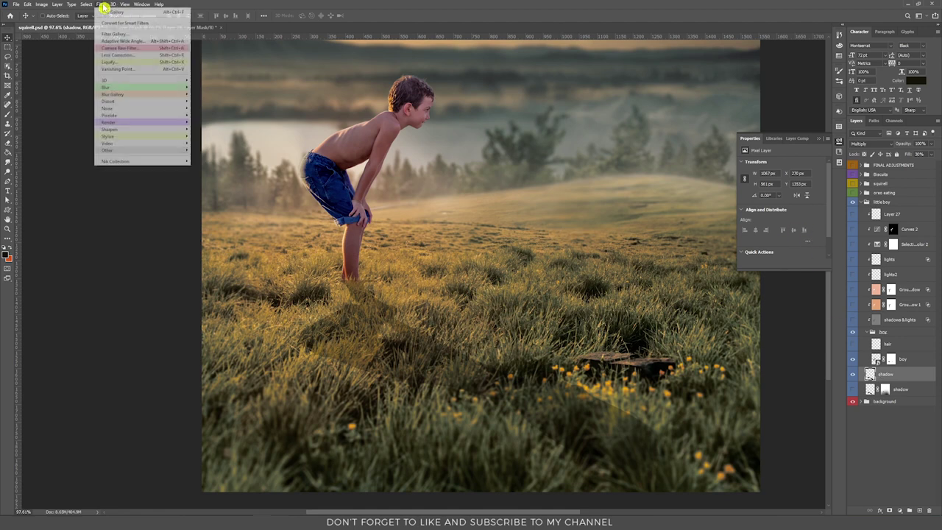
{"action": "mouse_move", "coordinate": [147, 87]}
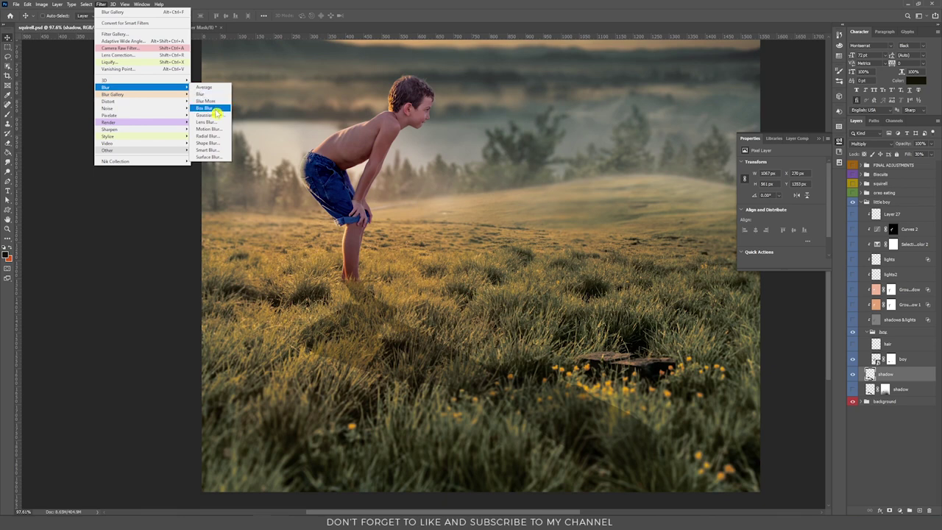
{"action": "left_click", "coordinate": [210, 113]}
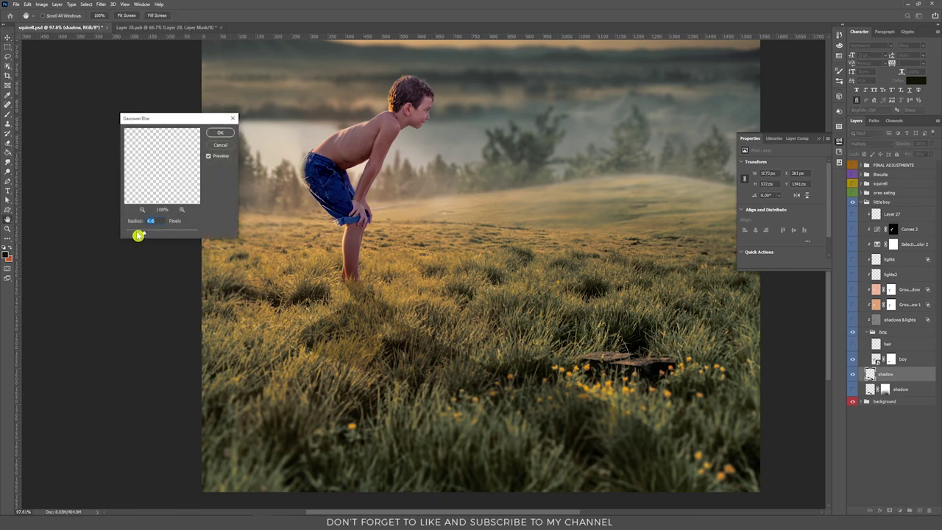
{"action": "left_click", "coordinate": [220, 133]}
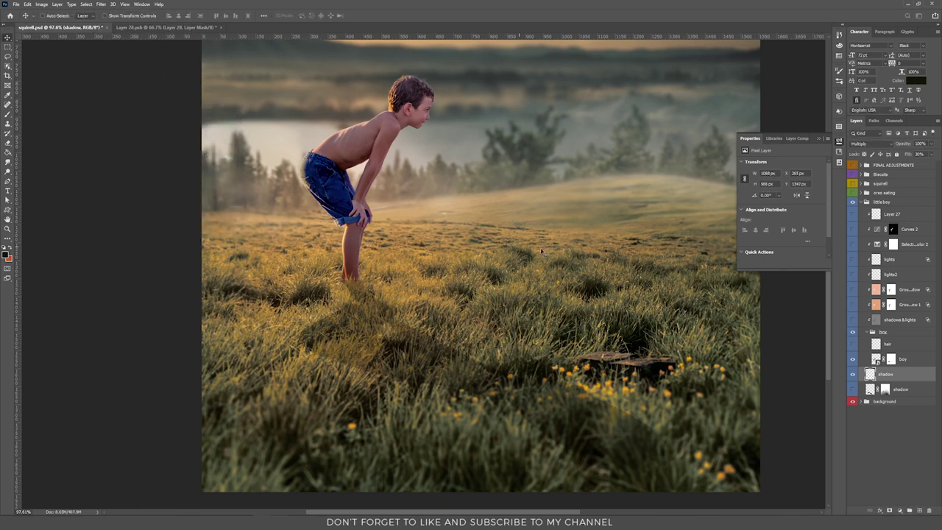
Add a layer mask to the new shadow and fade its far end by painting the mask black with a soft brush.
{"action": "left_click", "coordinate": [890, 511]}
{"action": "key", "text": "b"}
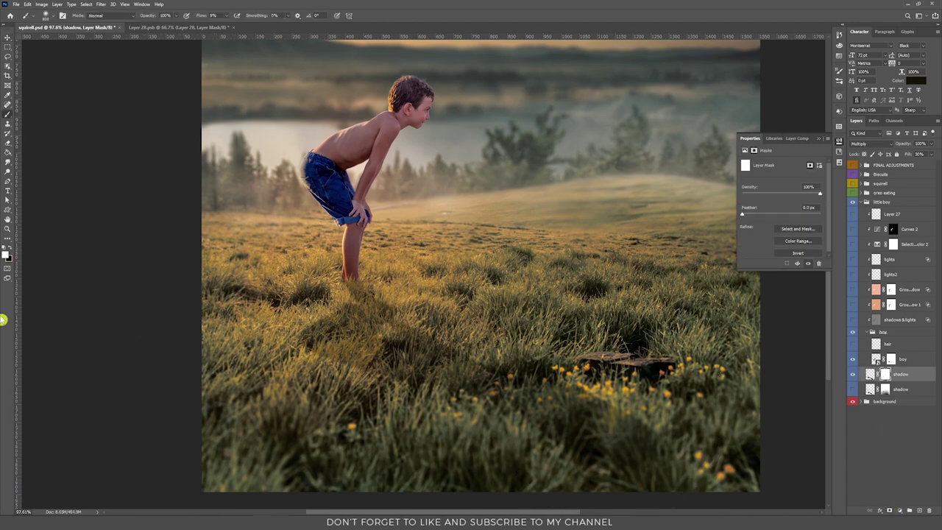
{"action": "left_click", "coordinate": [7, 251]}
{"action": "mouse_move", "coordinate": [661, 475]}
{"action": "left_mouse_down"}
{"action": "mouse_move", "coordinate": [575, 356]}
{"action": "mouse_move", "coordinate": [444, 446]}
{"action": "mouse_move", "coordinate": [541, 489]}
{"action": "left_mouse_up"}
{"action": "key", "text": "v"}
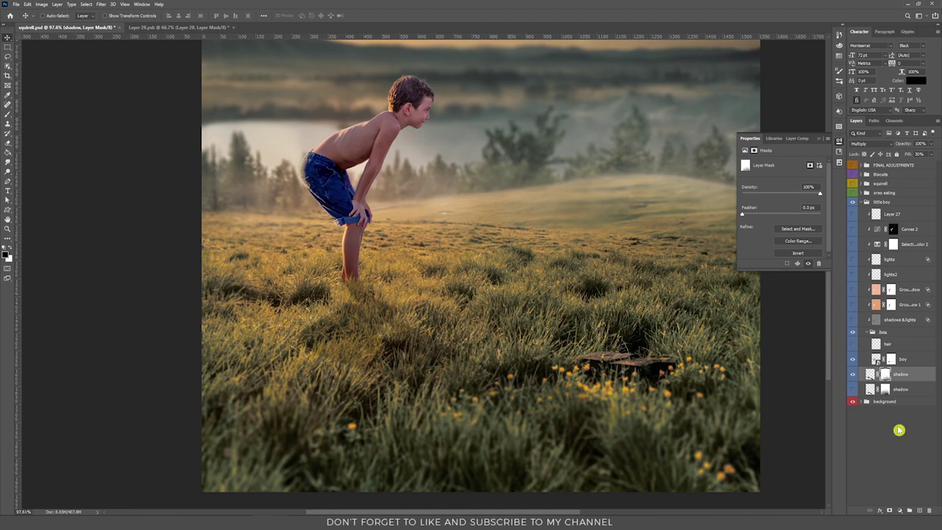
Delete the newly built shadow layer, keep the original shadow layer shown, and show the hair layer.
{"action": "key", "text": "Delete"}
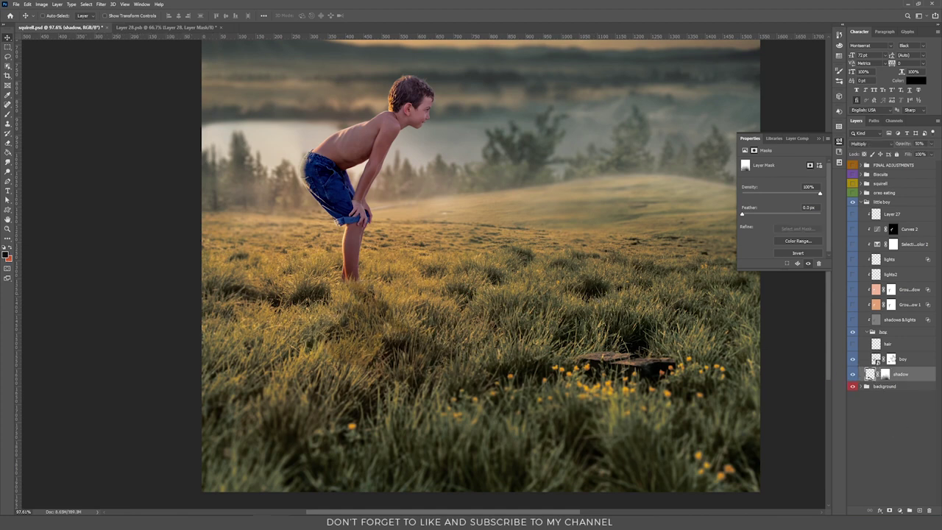
{"action": "left_click", "coordinate": [853, 345]}
Shift the hair layer off the boy's head to examine its strands, put it back in place, and hide it.
{"action": "scroll", "coordinate": [389, 87], "scroll_direction": "up", "scroll_amount": 3}
{"action": "left_click_drag", "start_coordinate": [462, 120], "coordinate": [471, 225]}
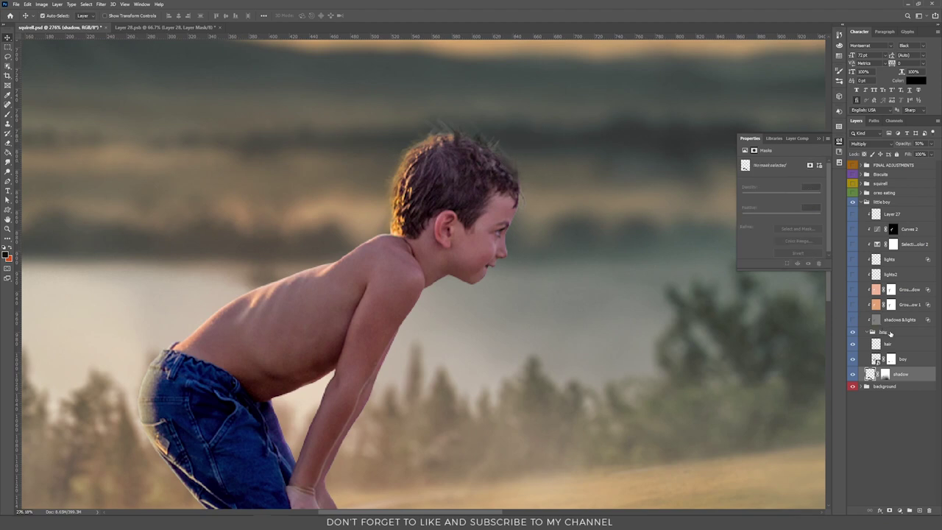
{"action": "mouse_move", "coordinate": [524, 214]}
{"action": "left_mouse_down"}
{"action": "mouse_move", "coordinate": [460, 160]}
{"action": "mouse_move", "coordinate": [489, 173]}
{"action": "left_mouse_up"}
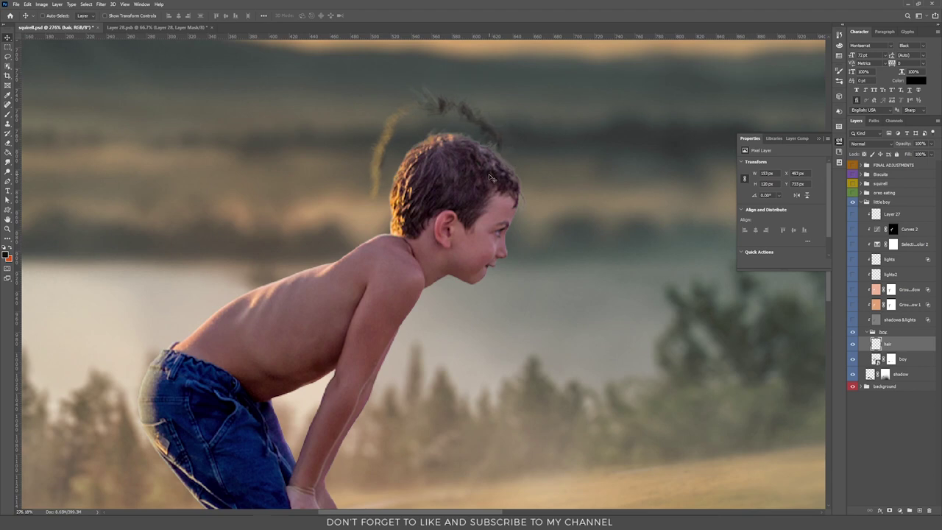
{"action": "left_click", "coordinate": [853, 344]}
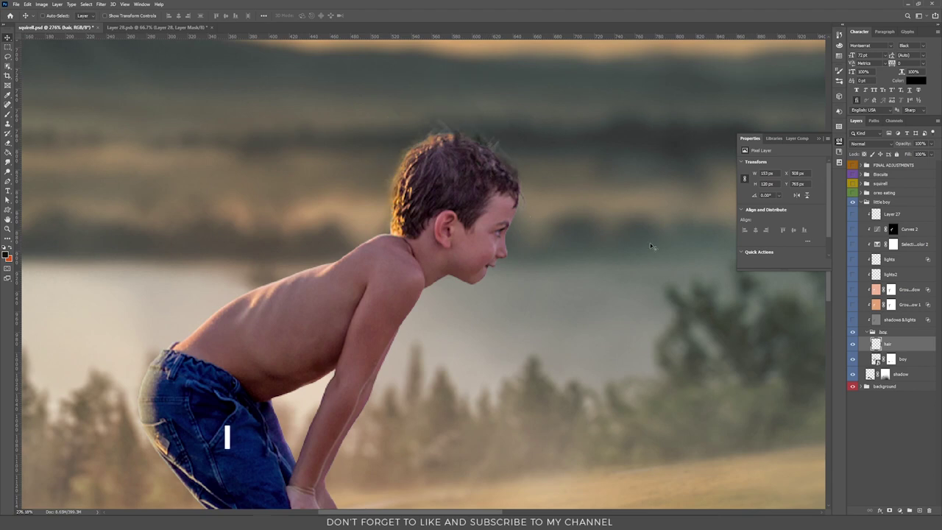
Add a new layer above the hair layer and choose the fur brush for painting hair.
{"action": "left_click", "coordinate": [919, 510]}
{"action": "key", "text": "b"}
{"action": "right_click", "coordinate": [502, 193]}
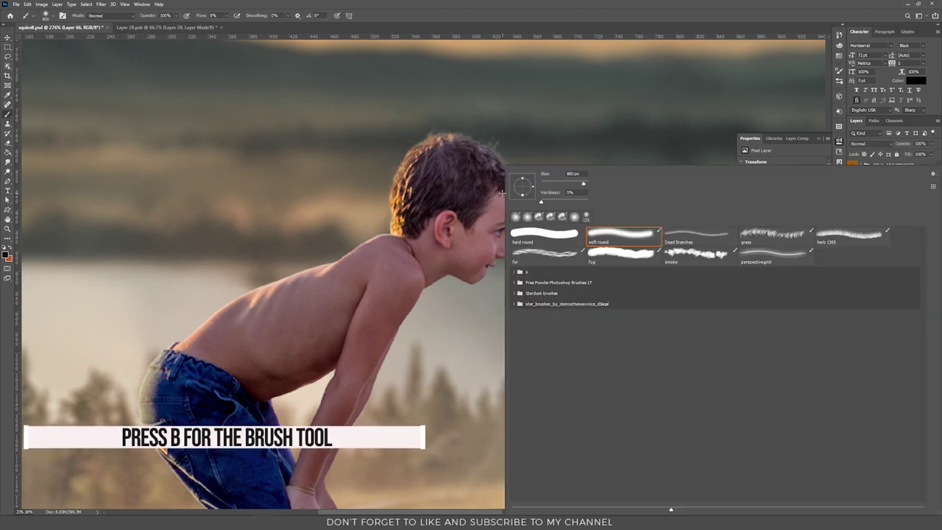
{"action": "left_click", "coordinate": [553, 254]}
{"action": "key", "text": "Return"}
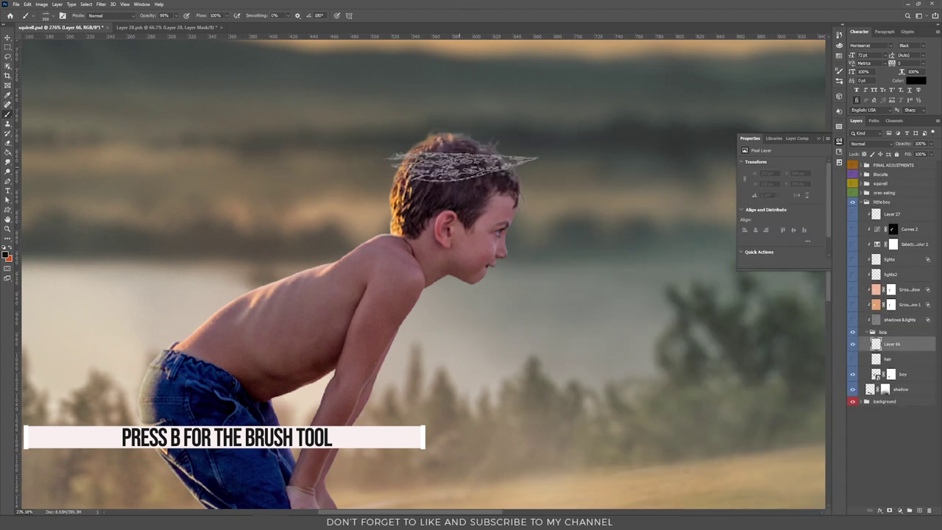
Shrink the fur brush to suit fine strands of hair and set its flow to 15%.
{"action": "key", "text": "bracketleft"}
{"action": "key", "text": "bracketleft"}
{"action": "key", "text": "bracketleft"}
{"action": "key", "text": "bracketleft"}
{"action": "key", "text": "bracketleft"}
{"action": "key", "text": "bracketleft"}
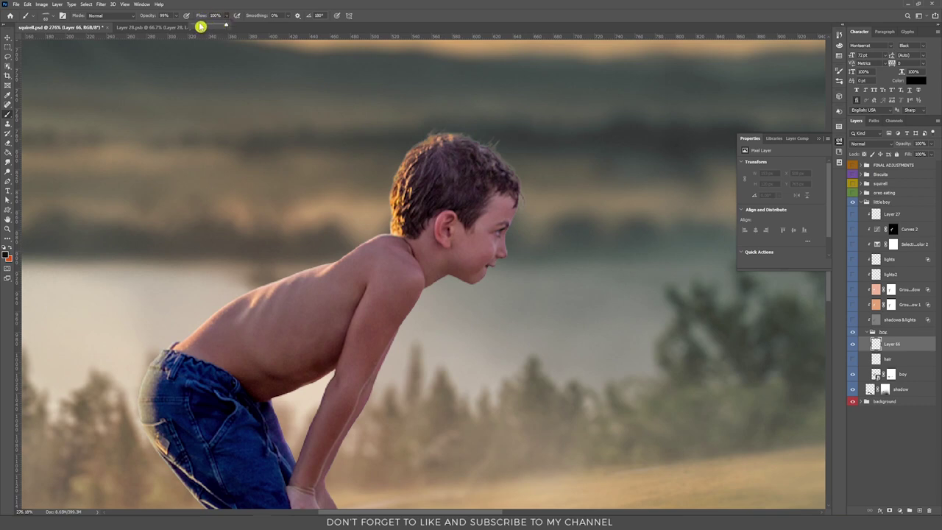
{"action": "left_click", "coordinate": [201, 26]}
{"action": "key", "text": "bracketleft"}
{"action": "key", "text": "bracketleft"}
{"action": "key", "text": "bracketleft"}
{"action": "key", "text": "bracketleft"}
{"action": "key", "text": "x"}
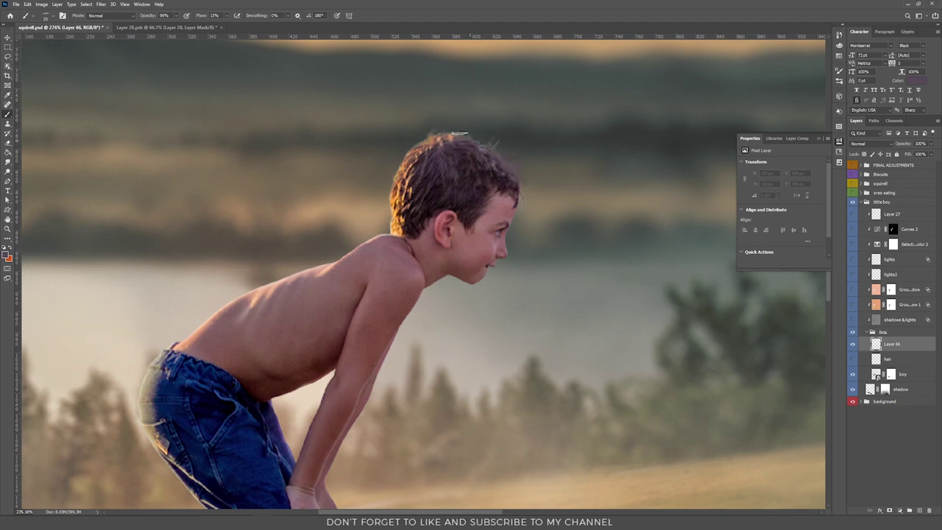
Paint loose strands along the top edge of the boy's head using colors sampled from his hair.
{"action": "left_click_drag", "start_coordinate": [436, 135], "coordinate": [398, 163]}
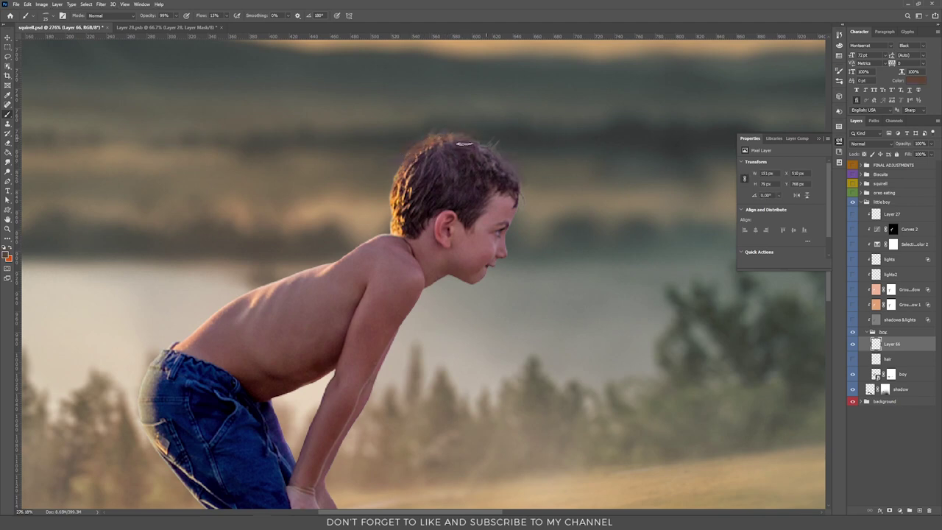
{"action": "left_click", "coordinate": [489, 151], "text": "alt"}
{"action": "left_click", "coordinate": [477, 152], "text": "alt"}
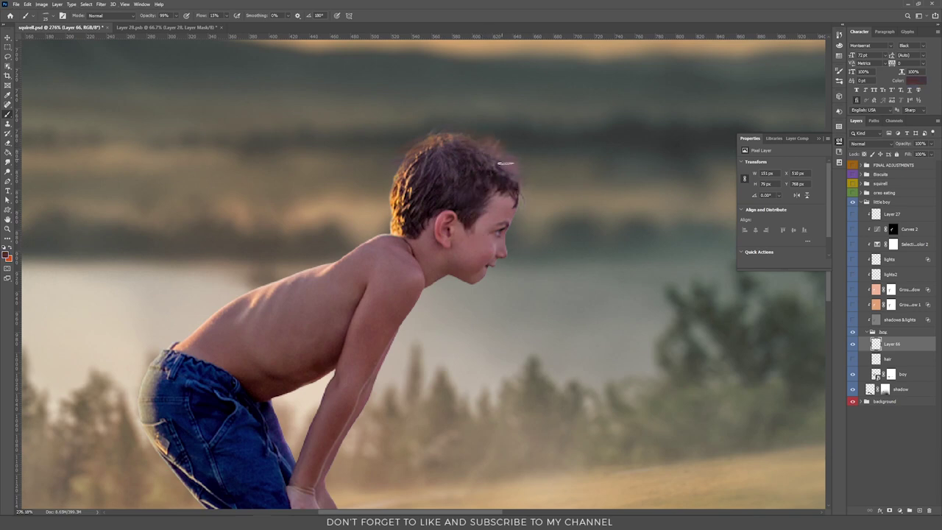
{"action": "left_click", "coordinate": [473, 162], "text": "alt"}
Remove the practice strands layer and show the original hair layer again.
{"action": "key", "text": "ctrl+e"}
{"action": "left_click", "coordinate": [854, 345]}
{"action": "key", "text": "v"}
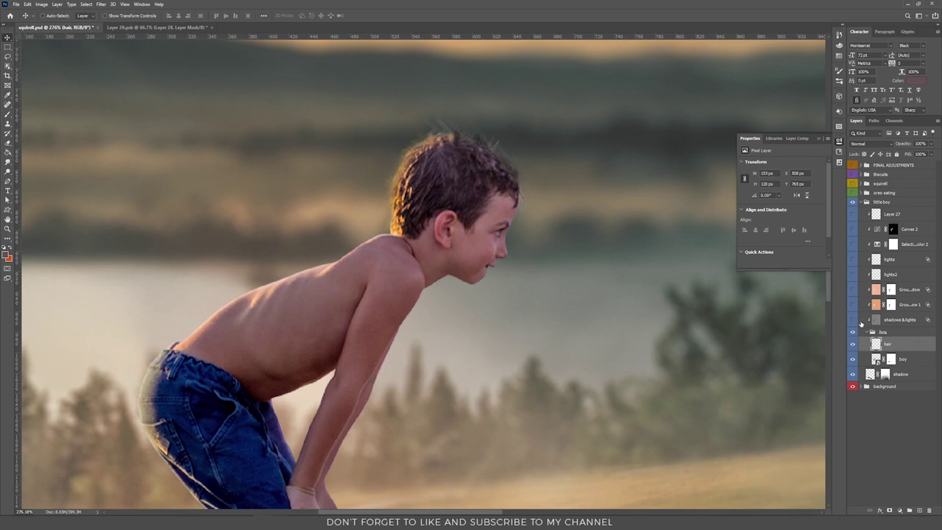
Show the shadows & lights layer to examine its effect on the boy, and hide it again.
{"action": "scroll", "coordinate": [486, 288], "scroll_direction": "down", "scroll_amount": 6}
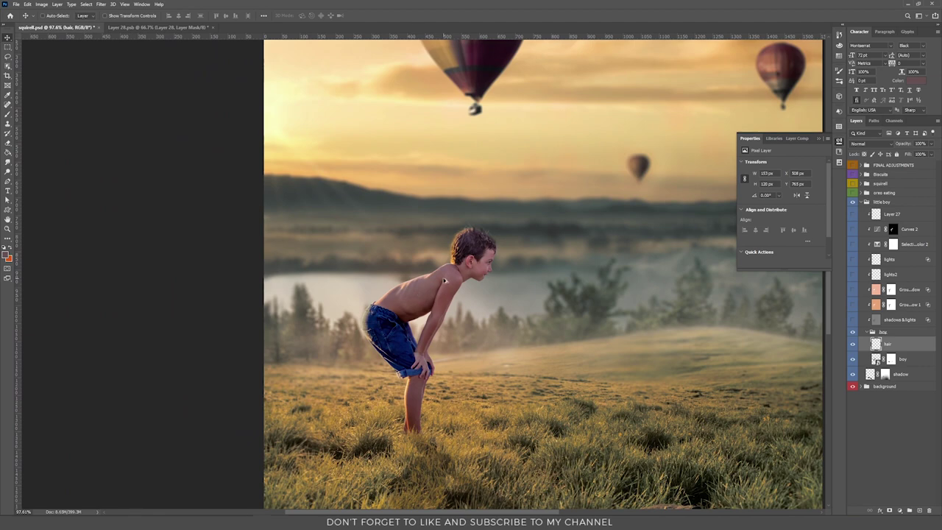
{"action": "scroll", "coordinate": [438, 281], "scroll_direction": "up", "scroll_amount": 3}
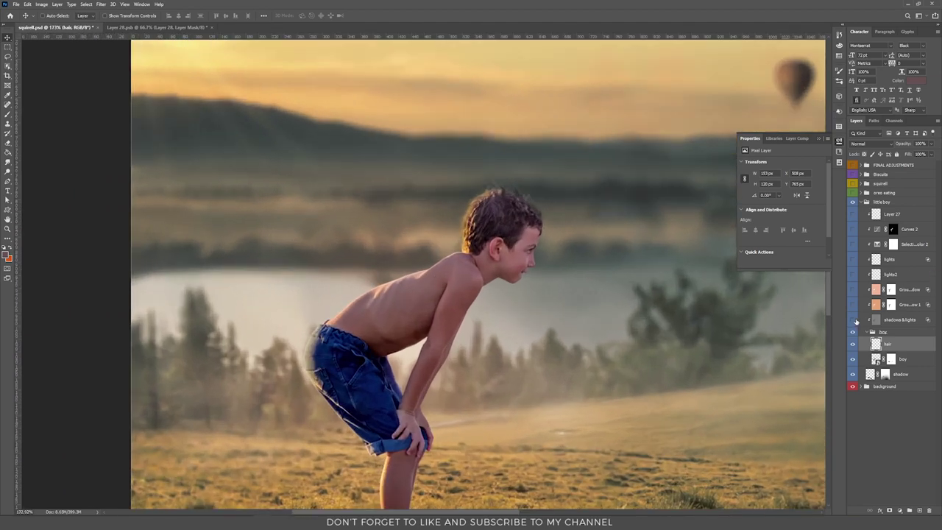
{"action": "left_click", "coordinate": [876, 320]}
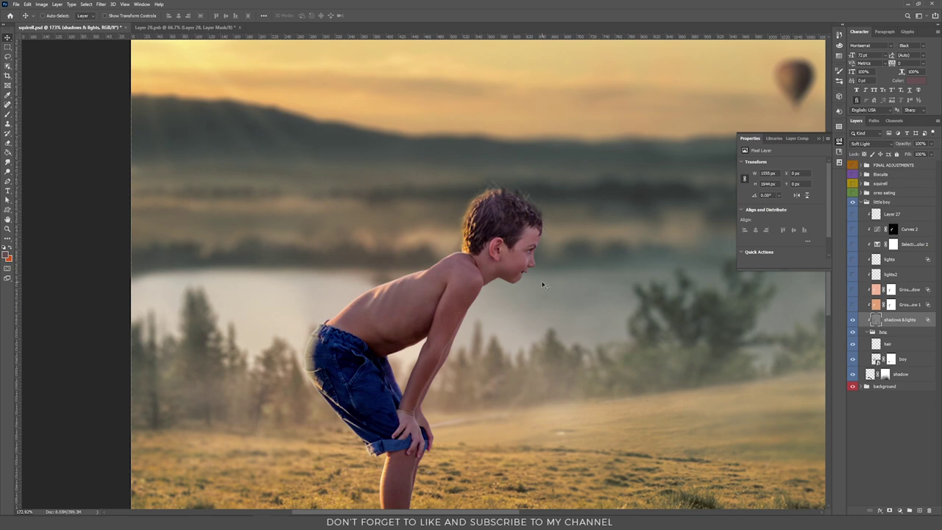
{"action": "left_click", "coordinate": [854, 320]}
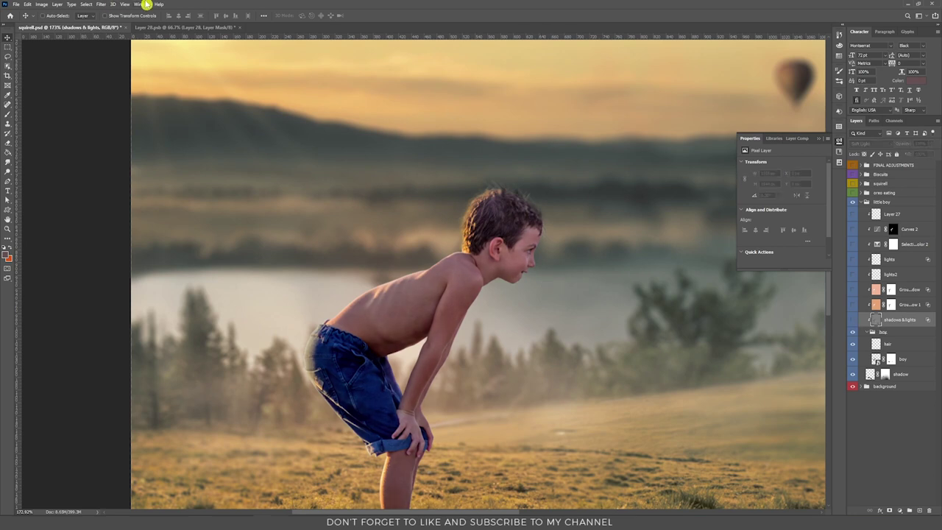
Create a new layer above shadows & lights, clipped to the boy, in Soft Light mode and filled with 50% gray.
{"action": "left_click", "coordinate": [85, 4]}
{"action": "left_click", "coordinate": [84, 5]}
{"action": "left_click", "coordinate": [57, 5]}
{"action": "mouse_move", "coordinate": [65, 12]}
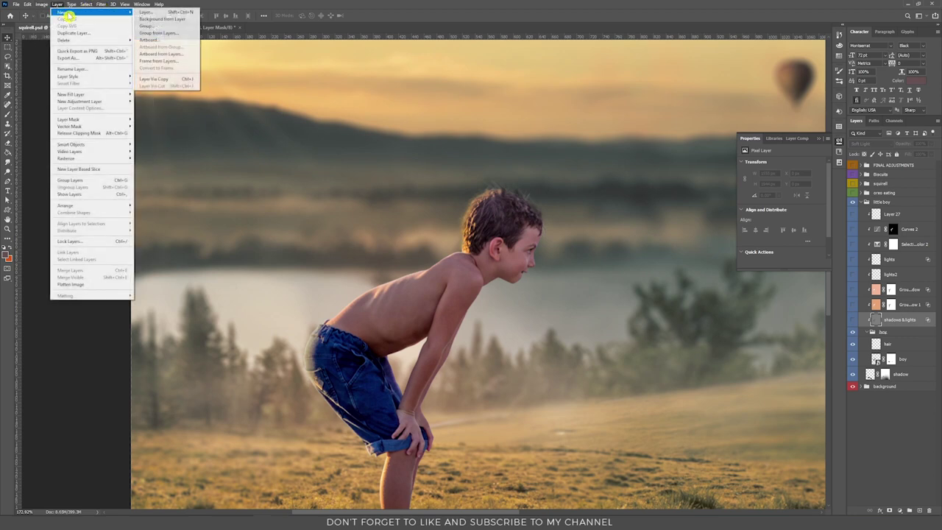
{"action": "left_click", "coordinate": [166, 14]}
{"action": "left_click", "coordinate": [431, 188]}
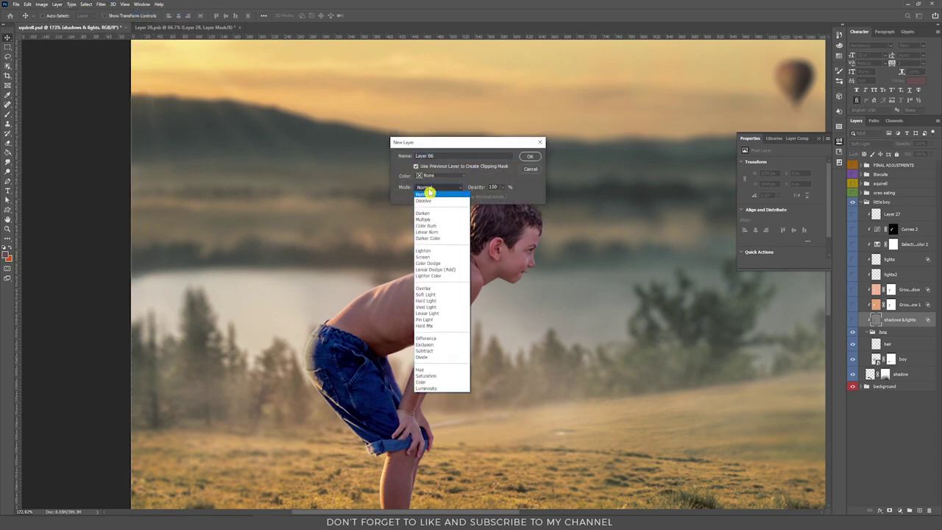
{"action": "left_click", "coordinate": [436, 295]}
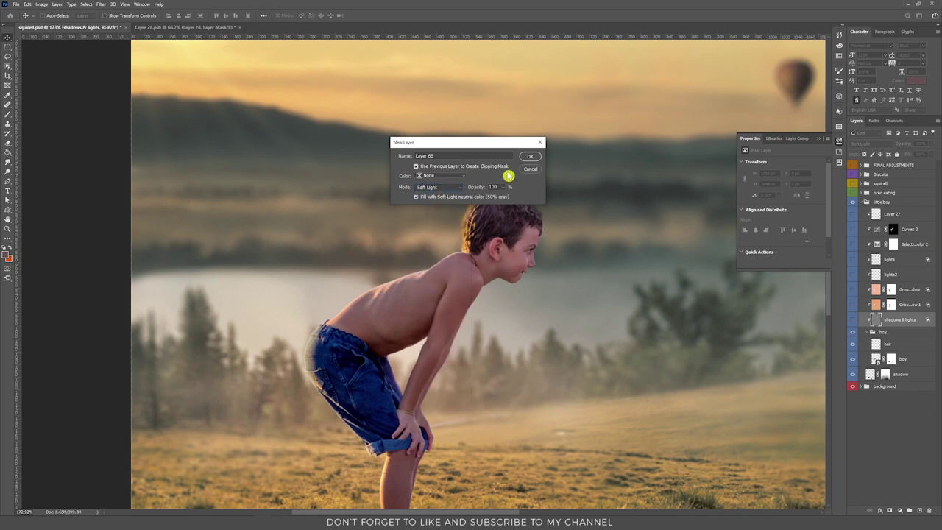
{"action": "left_click", "coordinate": [532, 157]}
Reset the colors to black and white and choose the soft round brush at 100% flow for the gray layer.
{"action": "key", "text": "d"}
{"action": "left_click", "coordinate": [8, 247]}
{"action": "key", "text": "b"}
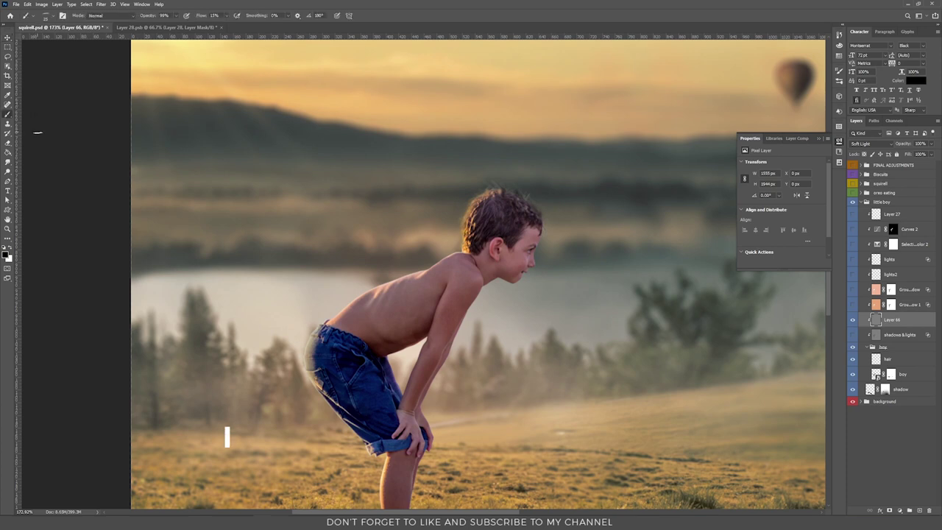
{"action": "right_click", "coordinate": [324, 170]}
{"action": "left_click", "coordinate": [447, 239]}
{"action": "left_click", "coordinate": [412, 6]}
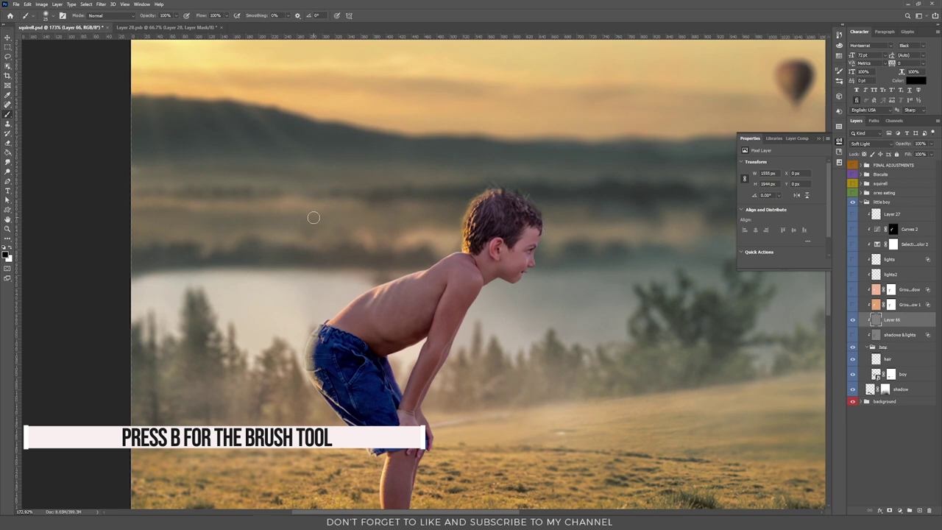
Set the brush flow to 15% and paint a practice highlight in white over the boy on the gray layer.
{"action": "left_click_drag", "start_coordinate": [226, 19], "coordinate": [197, 25]}
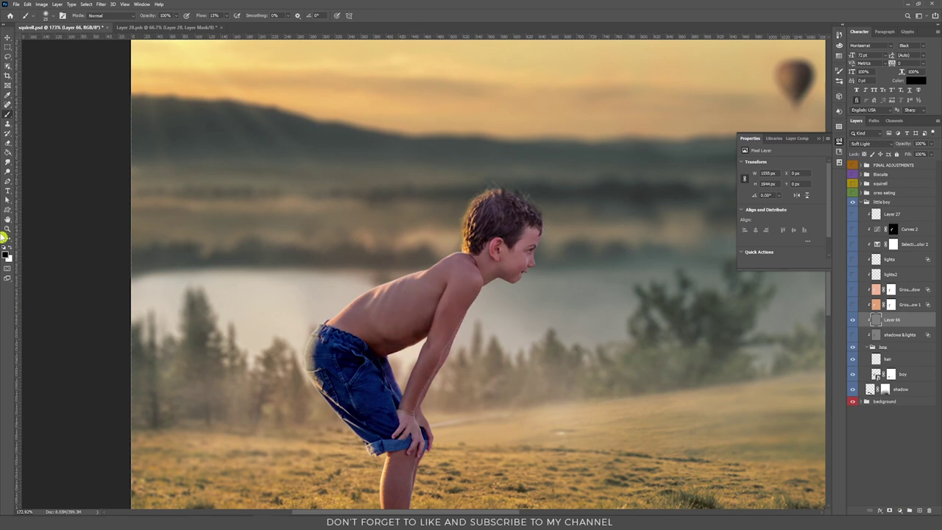
{"action": "left_click", "coordinate": [11, 251]}
{"action": "mouse_move", "coordinate": [394, 292]}
{"action": "left_mouse_down"}
{"action": "mouse_move", "coordinate": [354, 321]}
{"action": "mouse_move", "coordinate": [465, 271]}
{"action": "mouse_move", "coordinate": [464, 309]}
{"action": "mouse_move", "coordinate": [442, 359]}
{"action": "left_mouse_up"}
Undo the practice stroke, delete the practice gray layer and show the original shadows & lights layer.
{"action": "key", "text": "ctrl+z"}
{"action": "key", "text": "Delete"}
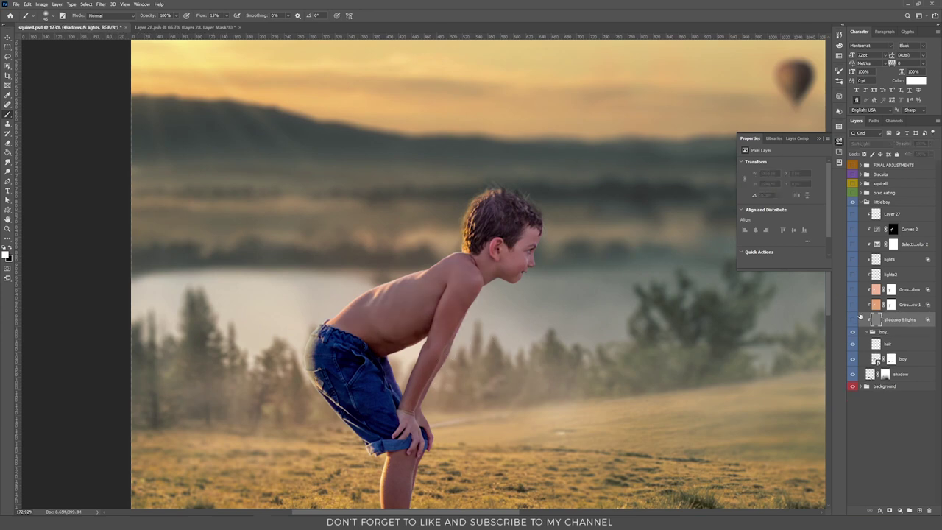
{"action": "left_click", "coordinate": [853, 320]}
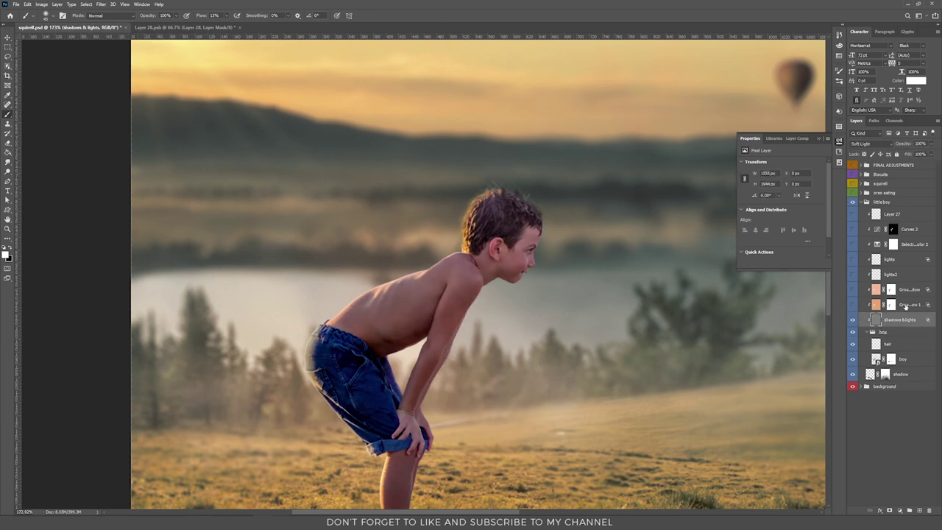
Show the two clipped inner shadow layers to examine their effect on the boy, and hide them again.
{"action": "left_click", "coordinate": [906, 305]}
{"action": "left_click", "coordinate": [853, 306]}
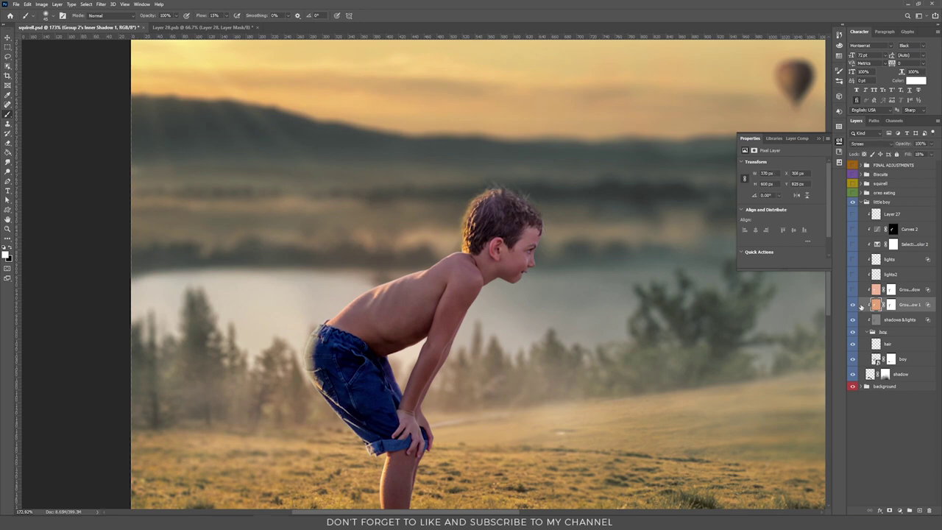
{"action": "left_click", "coordinate": [853, 290]}
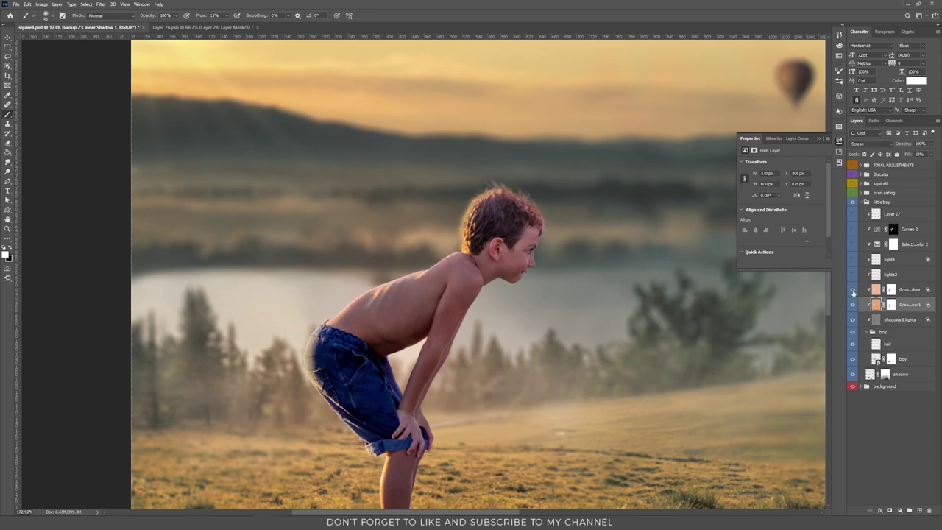
{"action": "left_click", "coordinate": [853, 305]}
{"action": "key", "text": "v"}
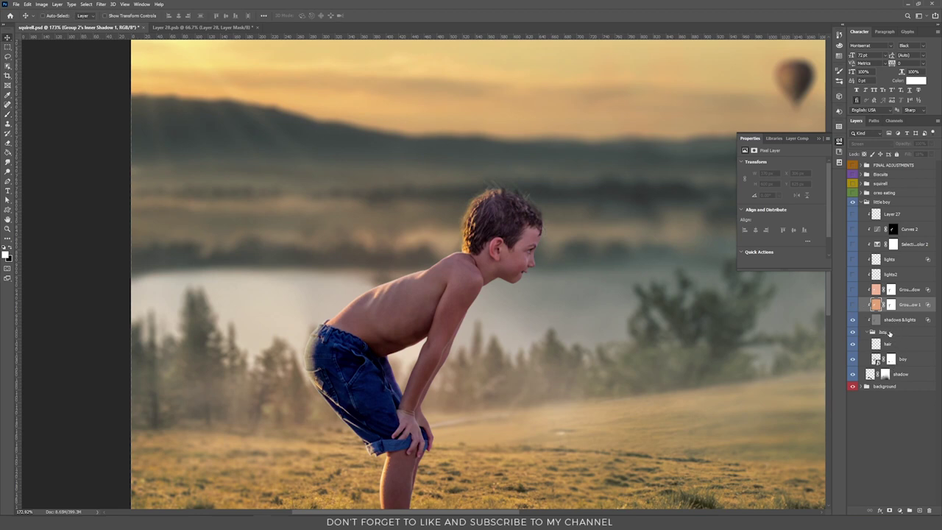
Apply an Inner Shadow style to the boy layer with size 13 px, opacity 100% and Screen blend mode.
{"action": "left_click", "coordinate": [922, 360]}
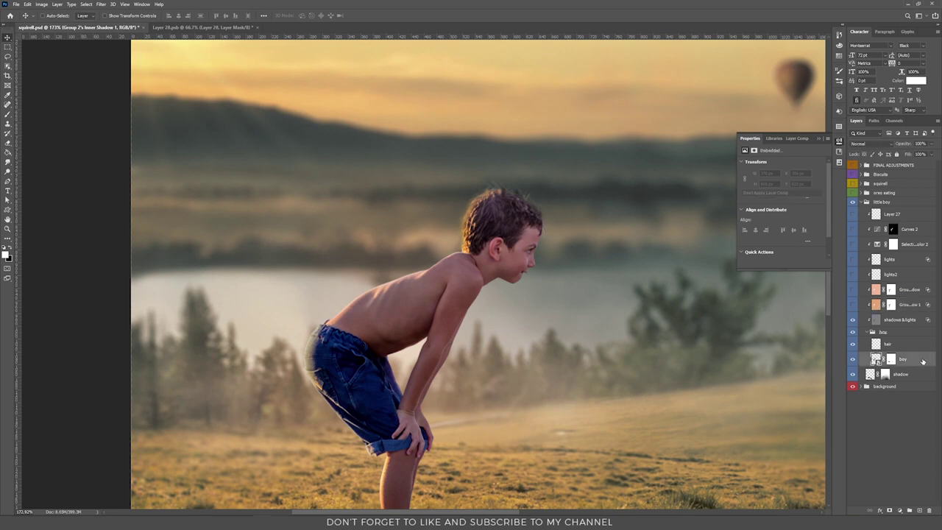
{"action": "double_click", "coordinate": [922, 360]}
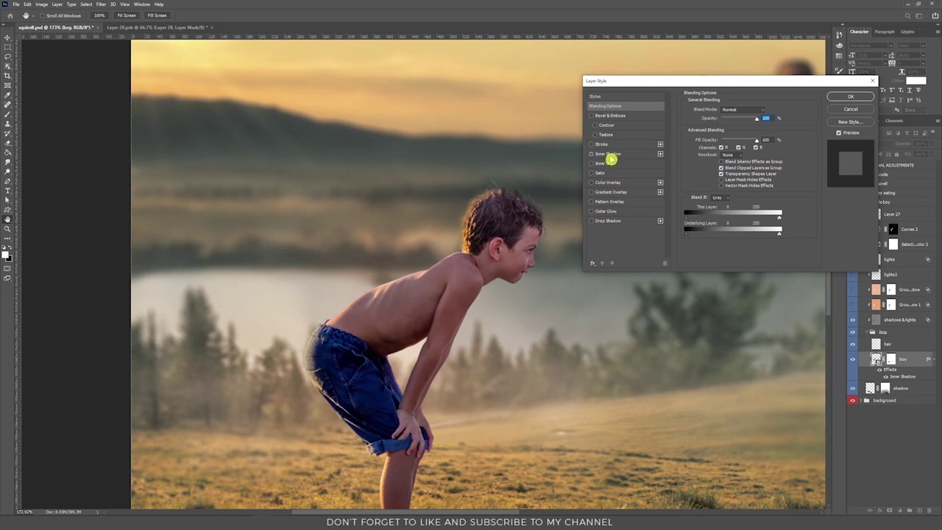
{"action": "left_click", "coordinate": [610, 155]}
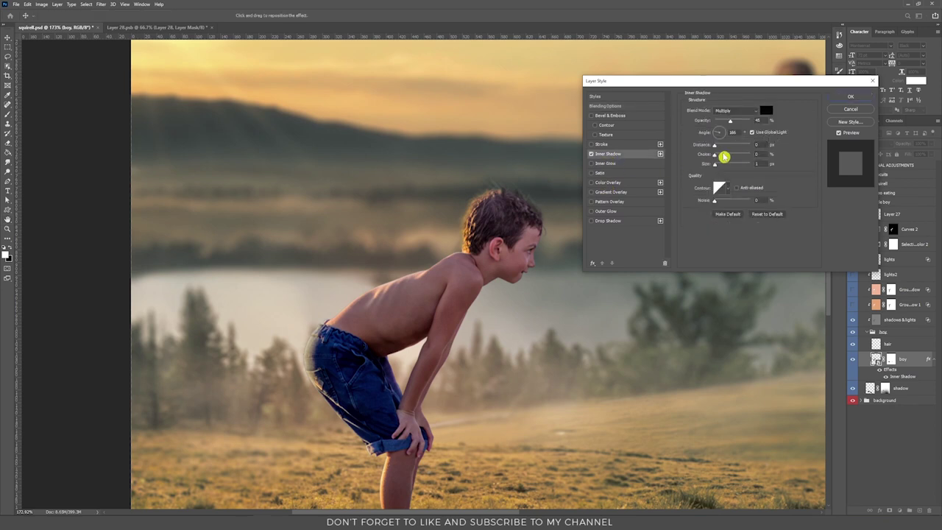
{"action": "left_click_drag", "start_coordinate": [717, 166], "coordinate": [720, 168]}
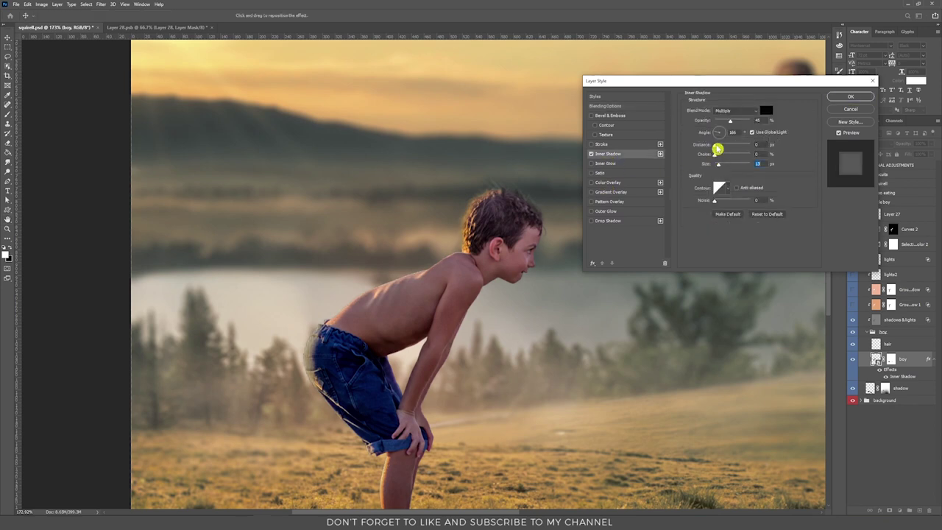
{"action": "left_click_drag", "start_coordinate": [731, 121], "coordinate": [749, 120]}
{"action": "left_click", "coordinate": [727, 111]}
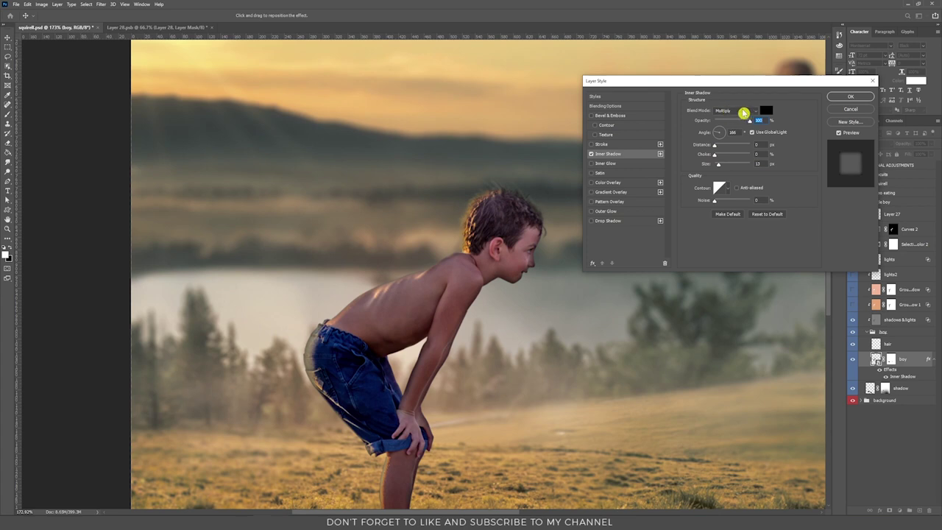
{"action": "left_click", "coordinate": [743, 112]}
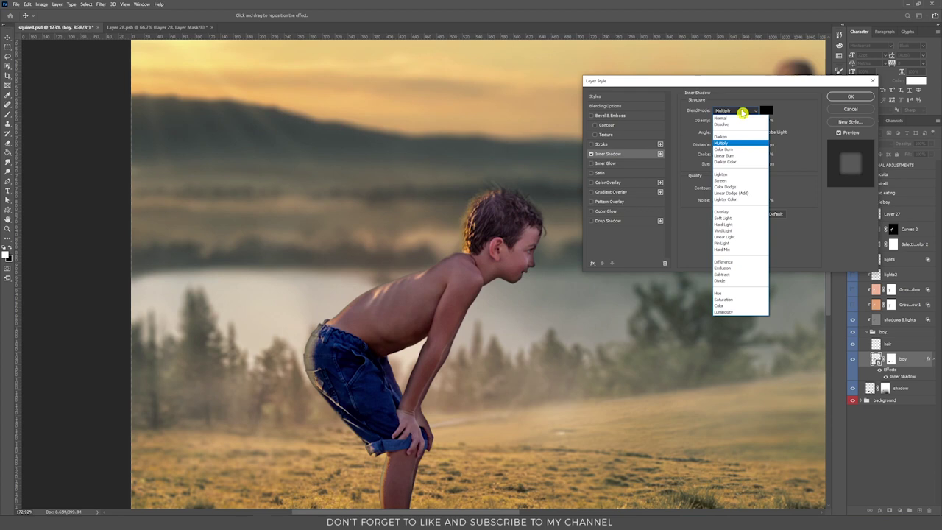
{"action": "left_click", "coordinate": [729, 182]}
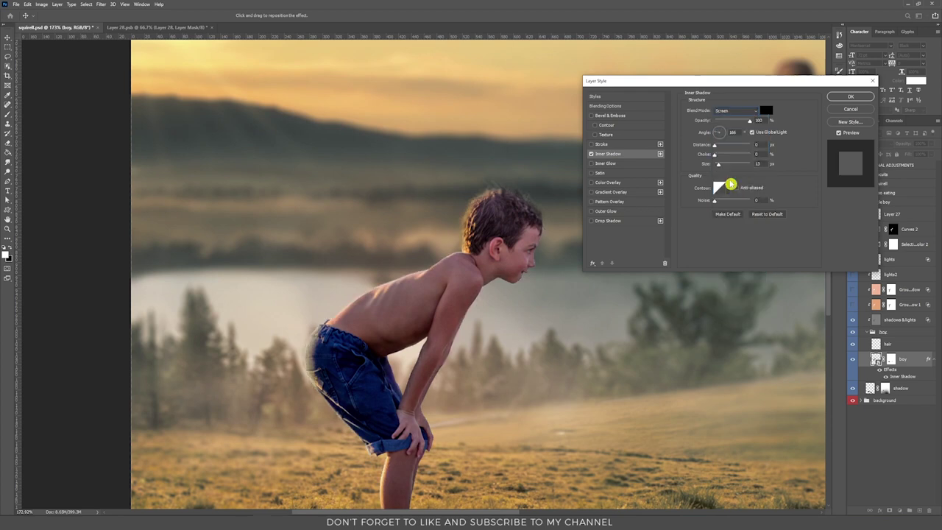
Color the inner shadow with a pale yellow sampled from the sky (#e7c98b) and set its size to 6 px.
{"action": "left_click", "coordinate": [766, 110]}
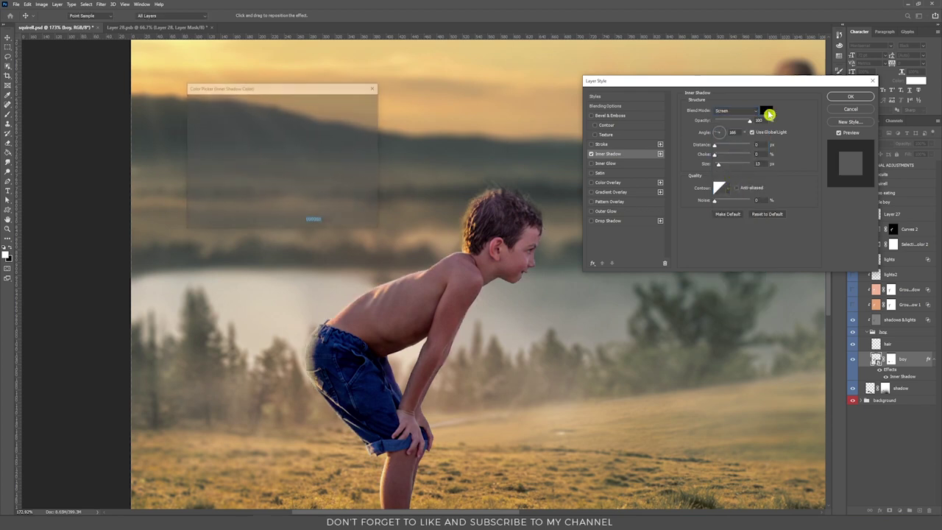
{"action": "left_click", "coordinate": [518, 50]}
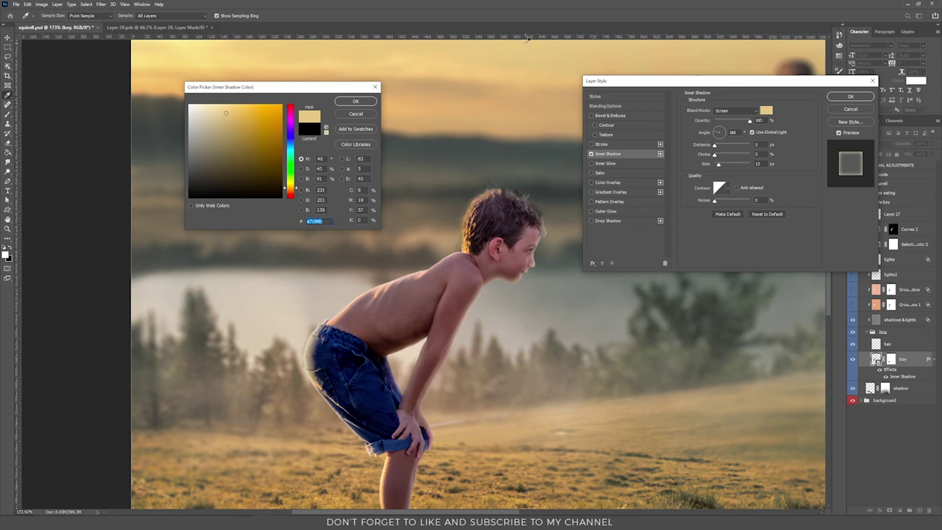
{"action": "left_click", "coordinate": [355, 101]}
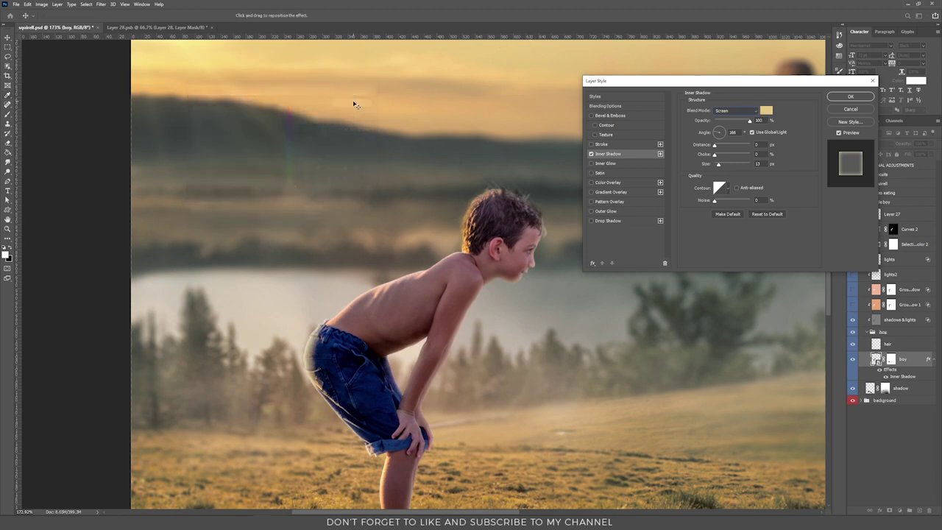
{"action": "left_click_drag", "start_coordinate": [722, 165], "coordinate": [718, 170]}
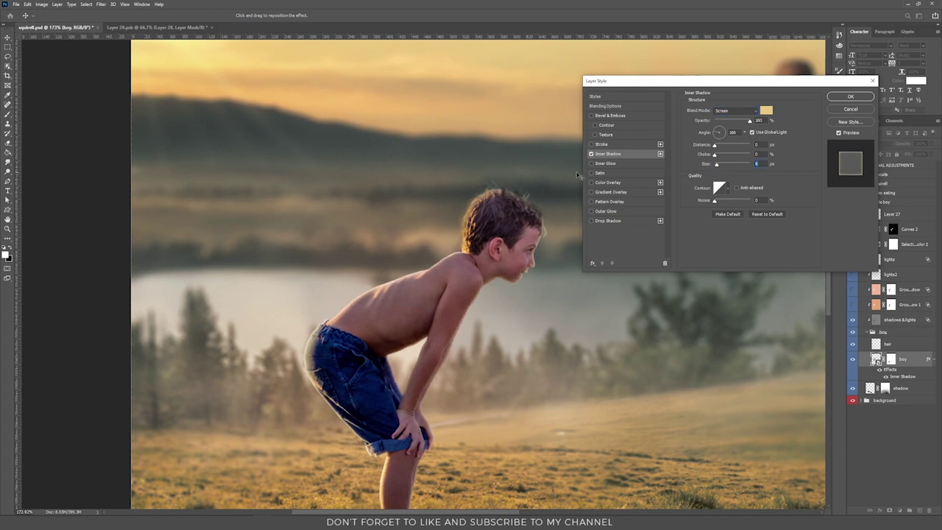
Add a second inner shadow in a light orange sampled from the sky (#eabb77), adjust its size and apply the layer style.
{"action": "left_click", "coordinate": [661, 156]}
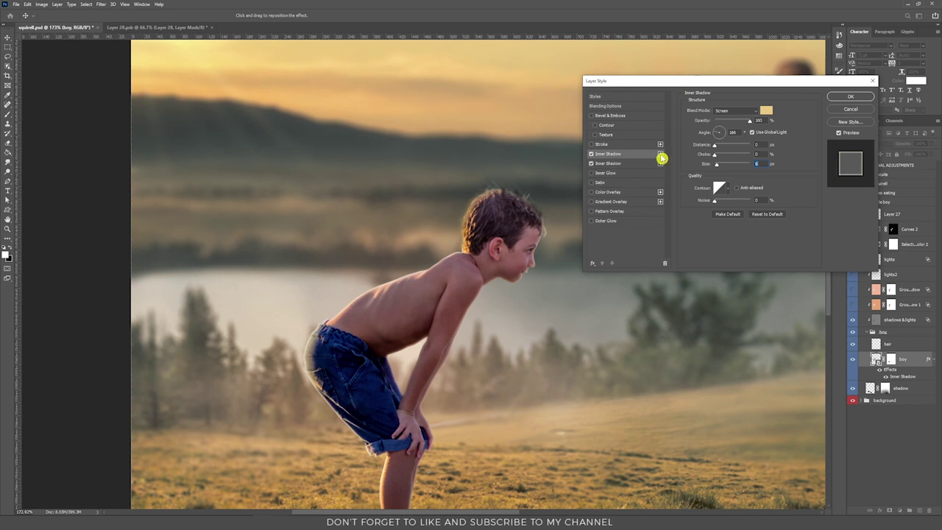
{"action": "left_click", "coordinate": [615, 163]}
{"action": "left_click", "coordinate": [767, 112]}
{"action": "left_click", "coordinate": [229, 57]}
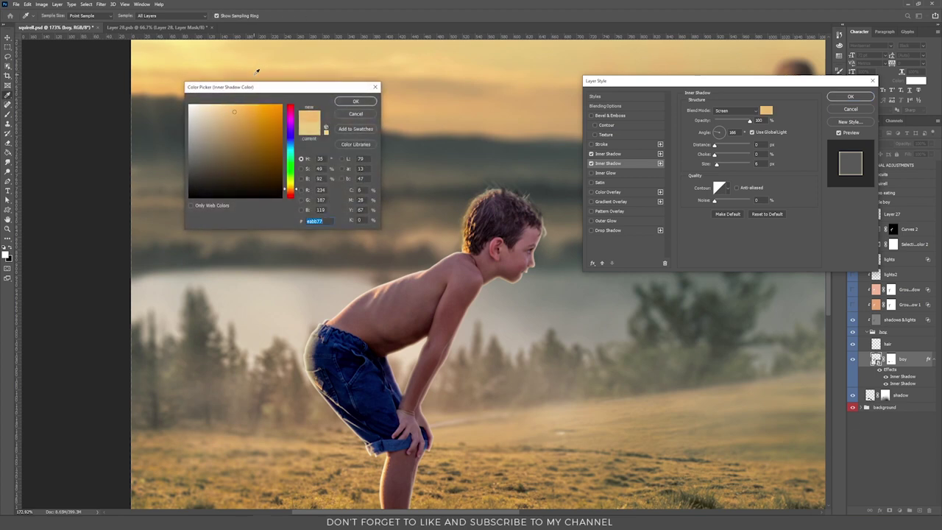
{"action": "left_click", "coordinate": [356, 102]}
{"action": "left_click_drag", "start_coordinate": [726, 162], "coordinate": [717, 166]}
{"action": "left_click", "coordinate": [851, 98]}
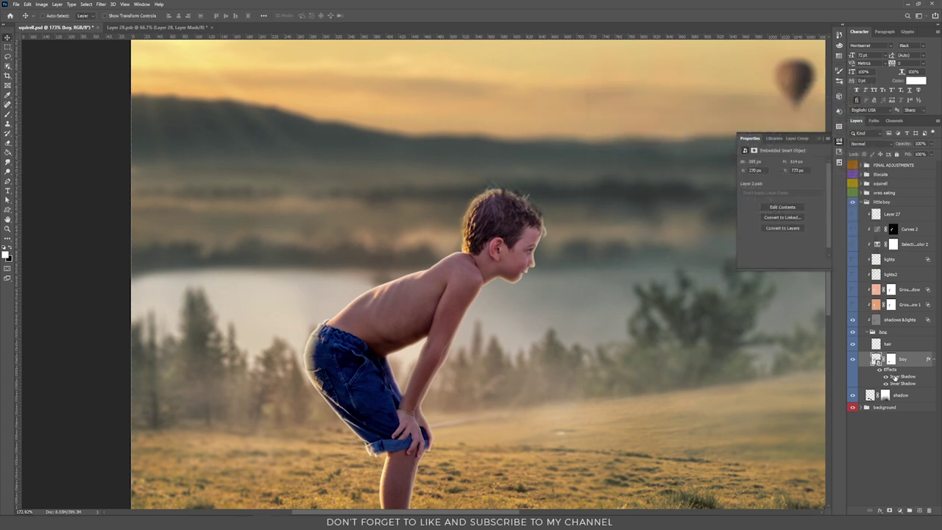
Convert the boy's two inner shadow effects into separate layers.
{"action": "right_click", "coordinate": [892, 371]}
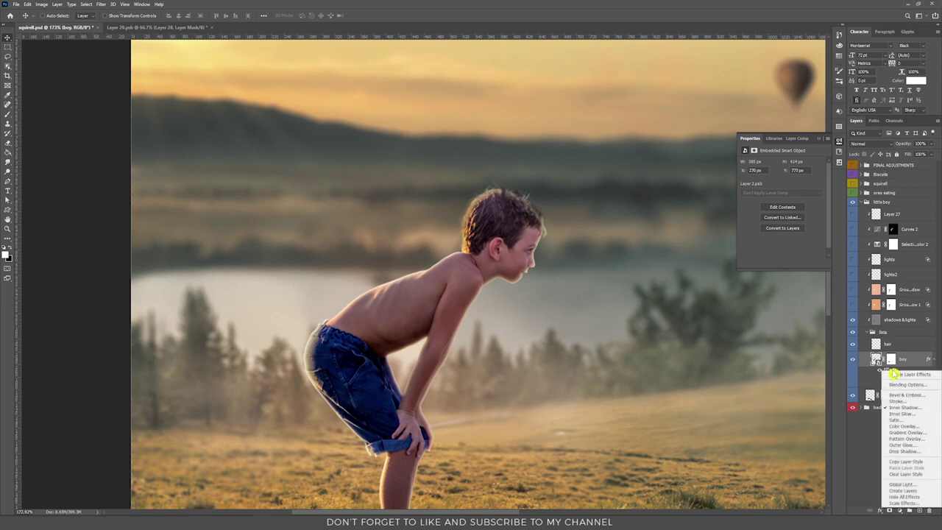
{"action": "left_click", "coordinate": [910, 491]}
{"action": "left_click", "coordinate": [908, 374]}
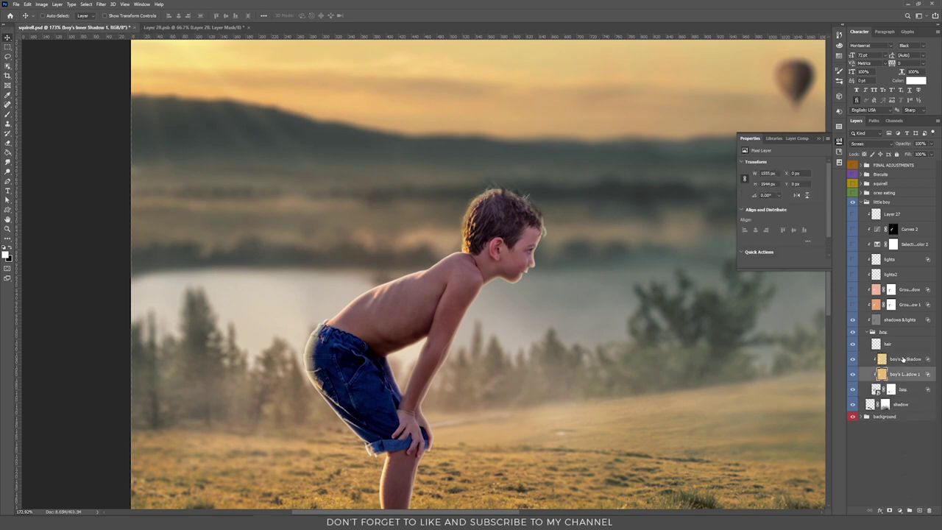
Add a layer mask to each of the two new inner shadow layers above the boy.
{"action": "left_click", "coordinate": [904, 358]}
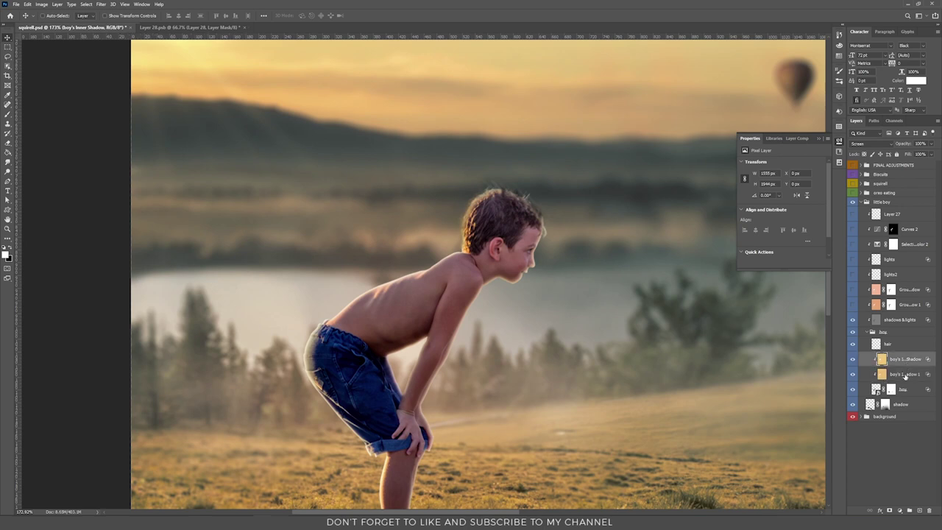
{"action": "left_click", "coordinate": [889, 511]}
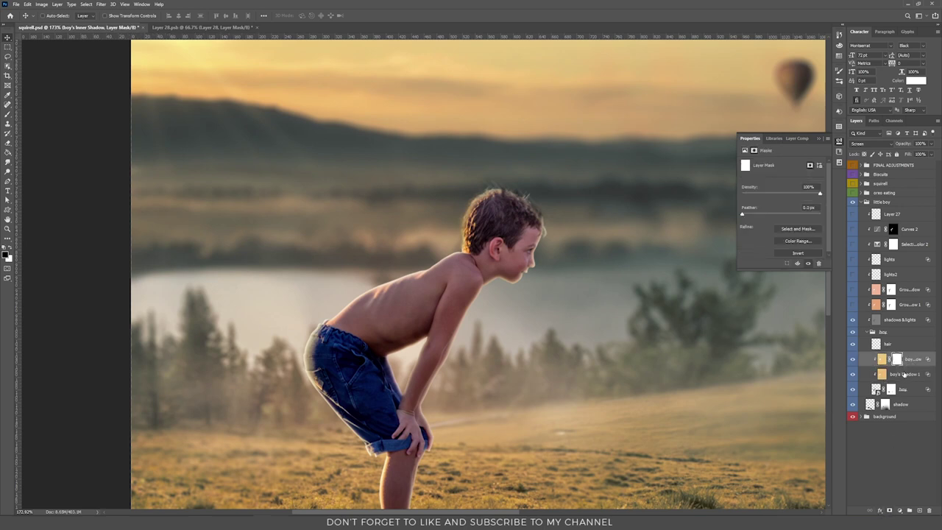
{"action": "left_click", "coordinate": [908, 374]}
{"action": "left_click", "coordinate": [890, 511]}
{"action": "left_click", "coordinate": [896, 359]}
Brush black on the upper inner shadow layer's mask to remove the rim light along the boy's leg and arm.
{"action": "key", "text": "b"}
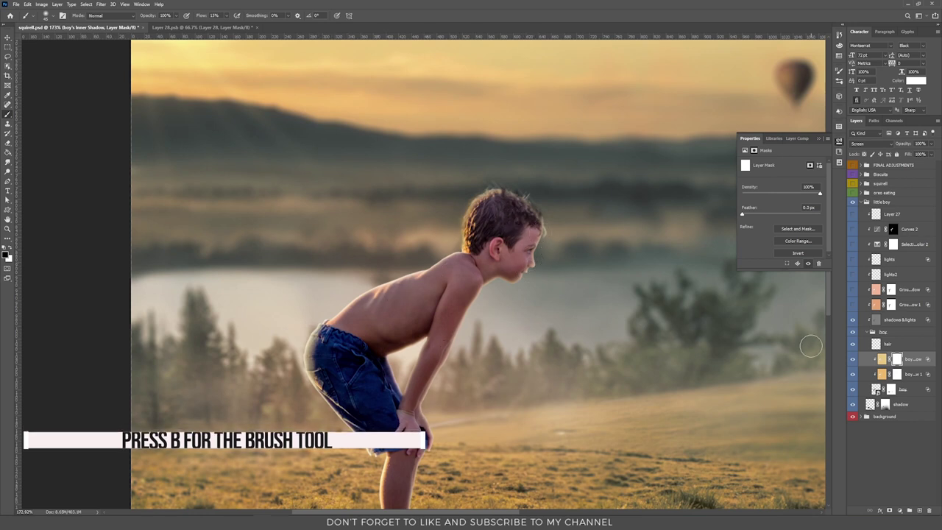
{"action": "left_click", "coordinate": [898, 374]}
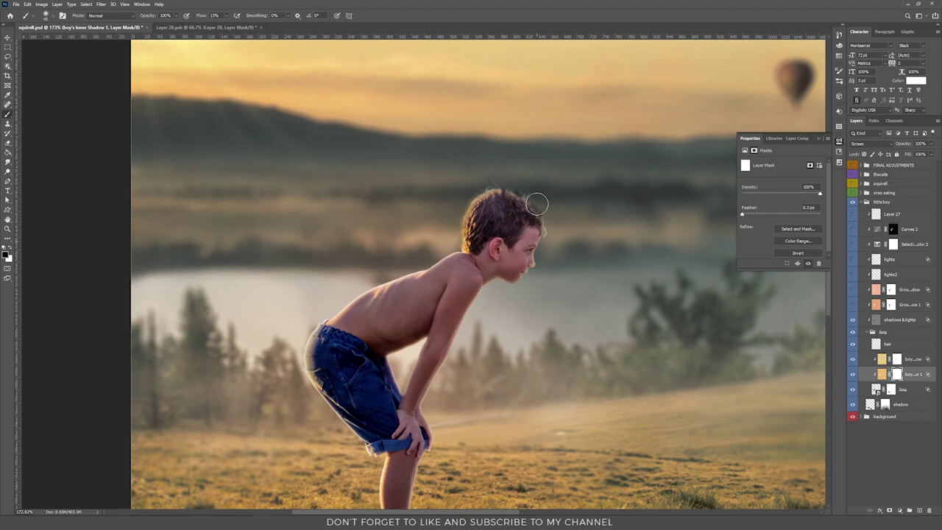
{"action": "scroll", "coordinate": [519, 276], "scroll_direction": "down", "scroll_amount": 5}
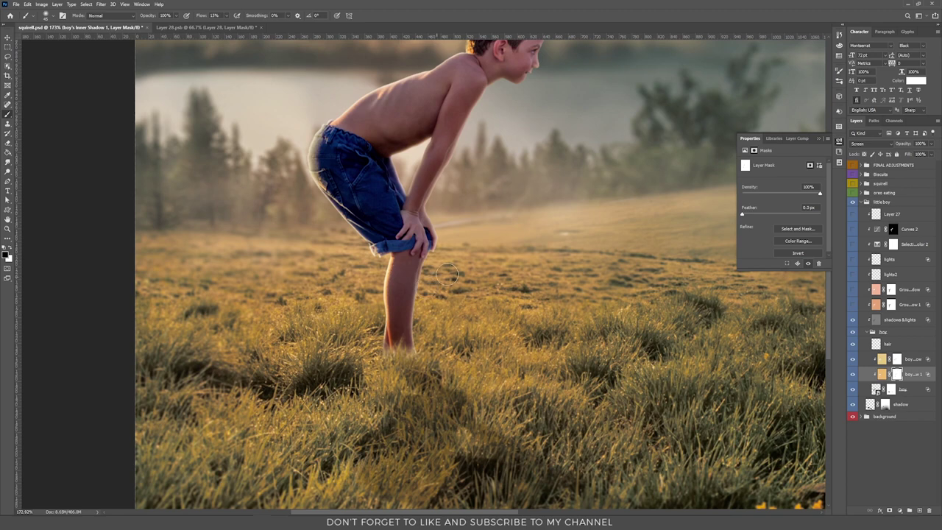
{"action": "left_click", "coordinate": [897, 358]}
{"action": "mouse_move", "coordinate": [423, 310]}
{"action": "left_mouse_down"}
{"action": "mouse_move", "coordinate": [382, 251]}
{"action": "mouse_move", "coordinate": [401, 157]}
{"action": "mouse_move", "coordinate": [422, 147]}
{"action": "left_mouse_up"}
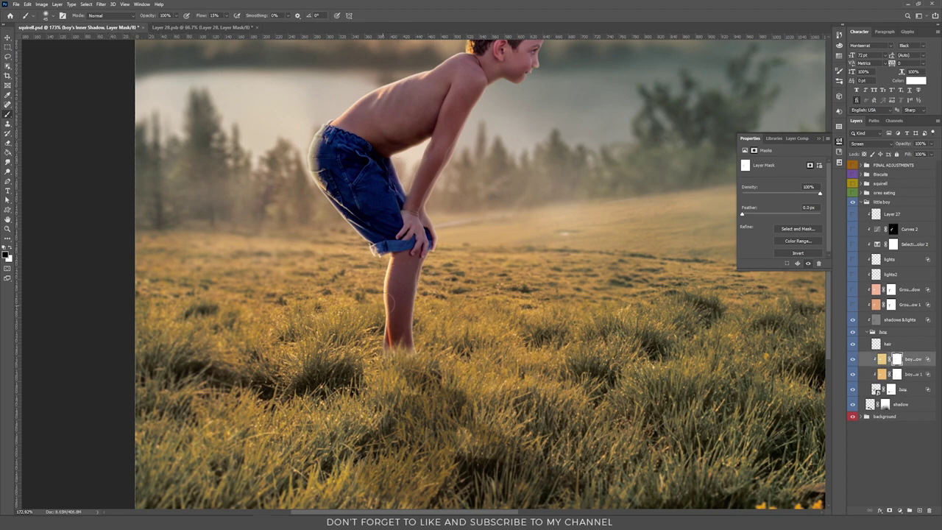
{"action": "scroll", "coordinate": [394, 302], "scroll_direction": "up", "scroll_amount": 5}
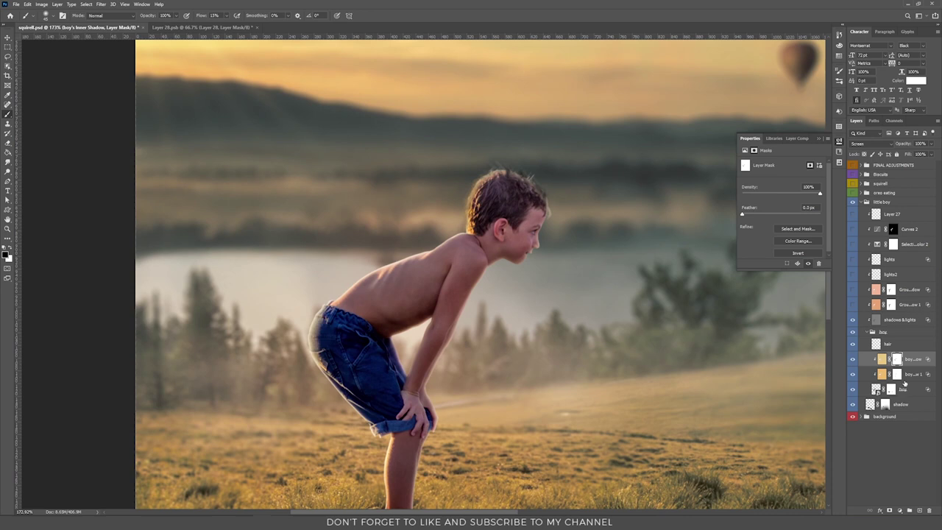
Delete both practice inner shadow layers and show the two original inner shadow layers above shadows & lights.
{"action": "left_click", "coordinate": [910, 379], "text": "shift"}
{"action": "key", "text": "Delete"}
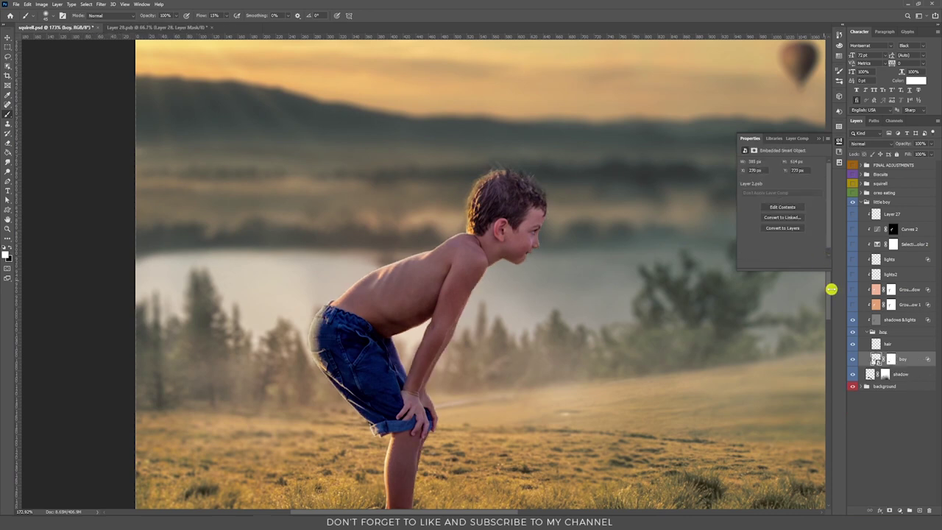
{"action": "left_click", "coordinate": [854, 305]}
{"action": "left_click", "coordinate": [852, 290]}
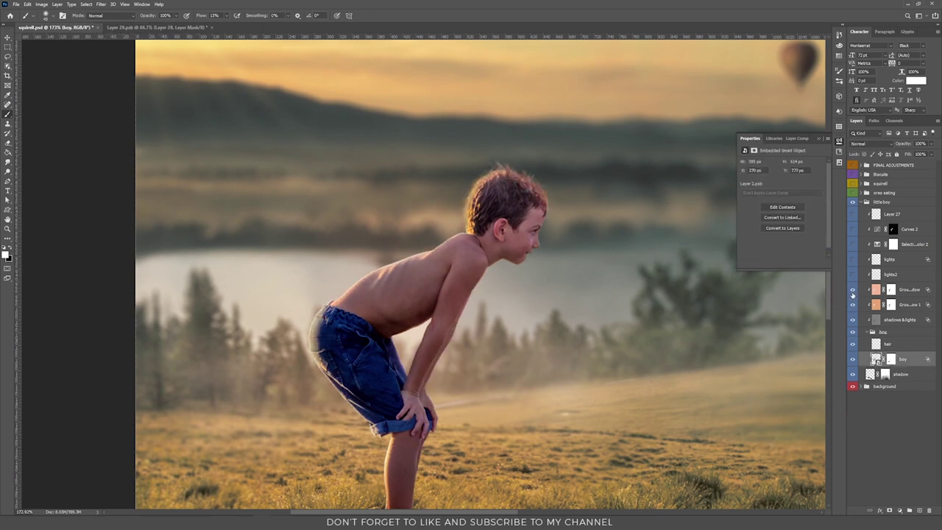
Show the lights2 layer and compare the boy with and without it, leaving it switched on.
{"action": "left_click", "coordinate": [887, 277]}
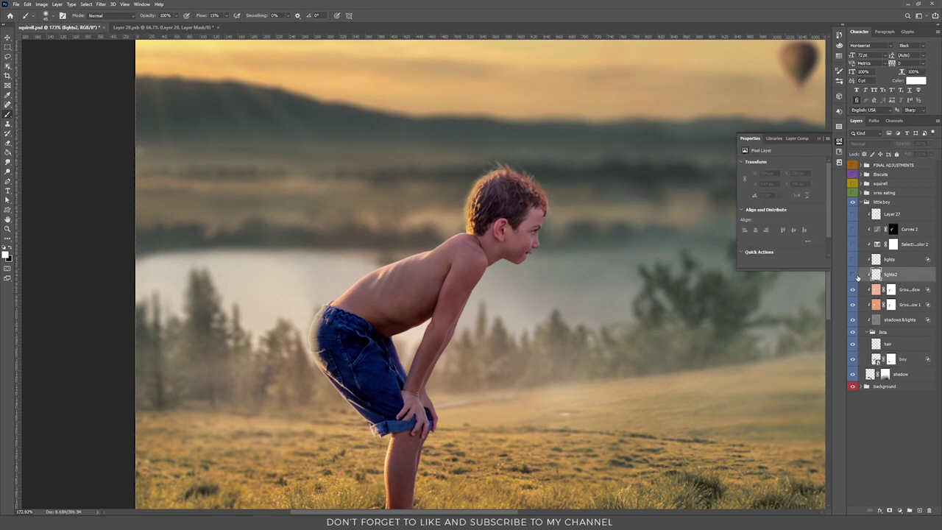
{"action": "left_click", "coordinate": [853, 275]}
{"action": "key", "text": "v"}
{"action": "left_click", "coordinate": [853, 274]}
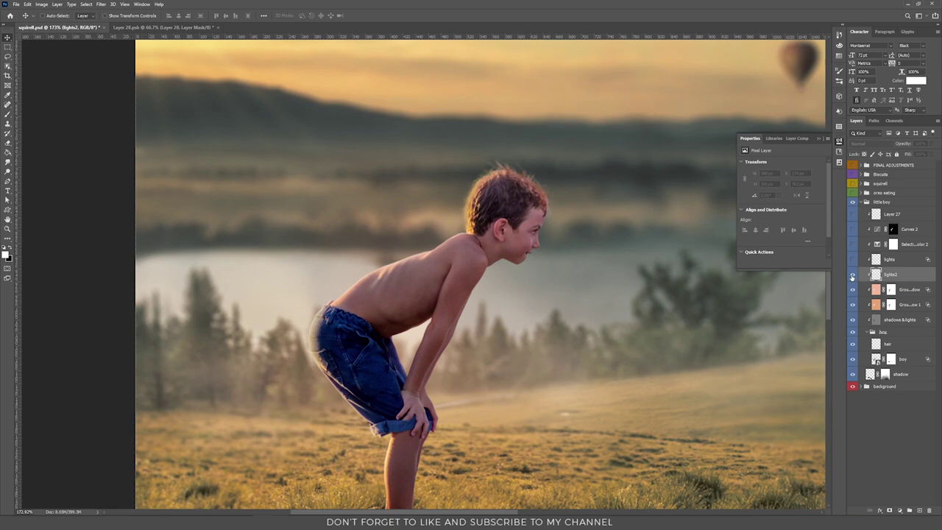
{"action": "left_click_drag", "start_coordinate": [466, 143], "coordinate": [452, 169]}
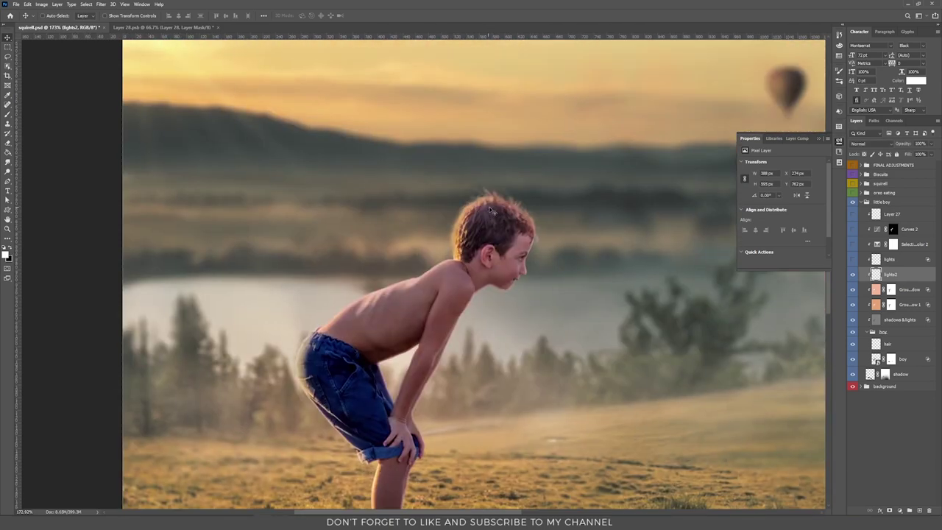
{"action": "left_click", "coordinate": [853, 274]}
{"action": "left_click", "coordinate": [853, 275]}
Create a new layer above lights2, clipped to the boy, and name it lights.
{"action": "left_click", "coordinate": [919, 510]}
{"action": "double_click", "coordinate": [892, 276]}
{"action": "type", "text": "lights"}
{"action": "key", "text": "Return"}
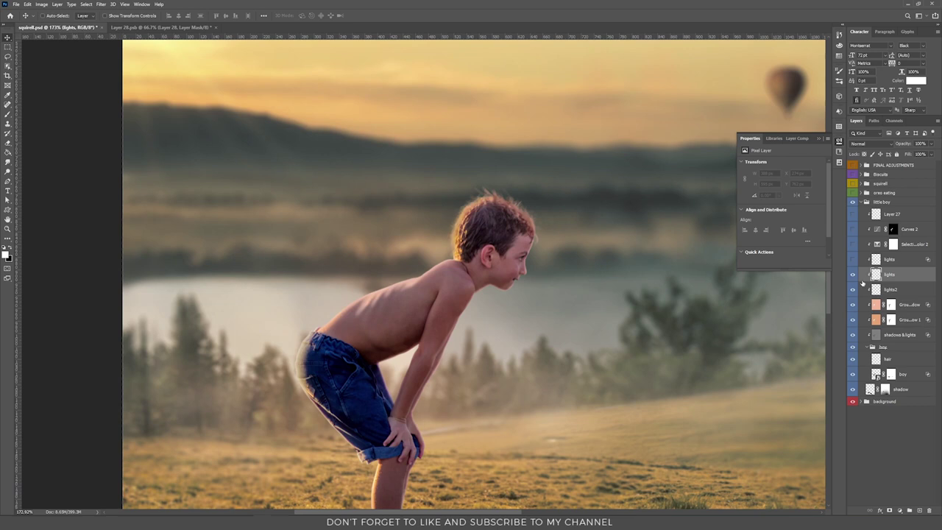
Brush a golden colour sampled from the sky along the lower back edge of the boy's shorts on the new lights layer.
{"action": "key", "text": "b"}
{"action": "left_click", "coordinate": [448, 62], "text": "alt"}
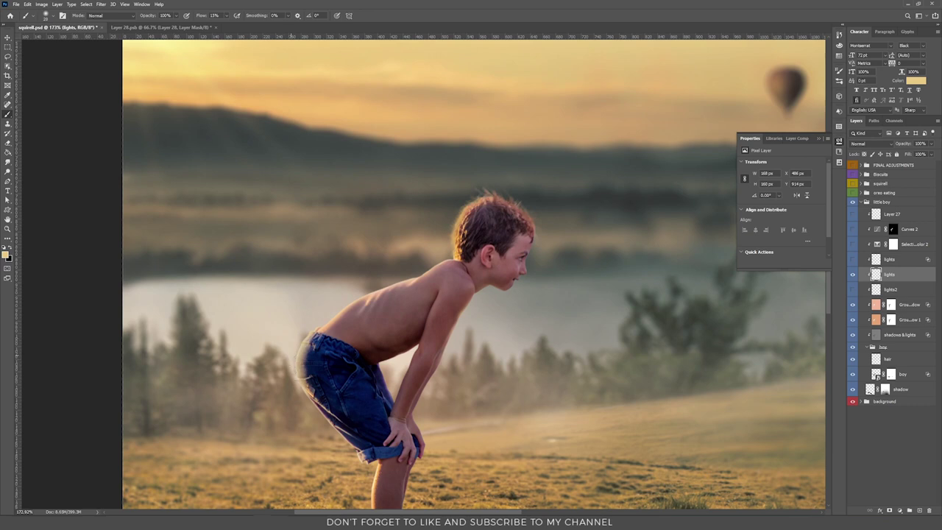
{"action": "left_click_drag", "start_coordinate": [346, 437], "coordinate": [352, 443]}
Delete the practice lights layer and show the original lights and lights2 layers.
{"action": "key", "text": "Delete"}
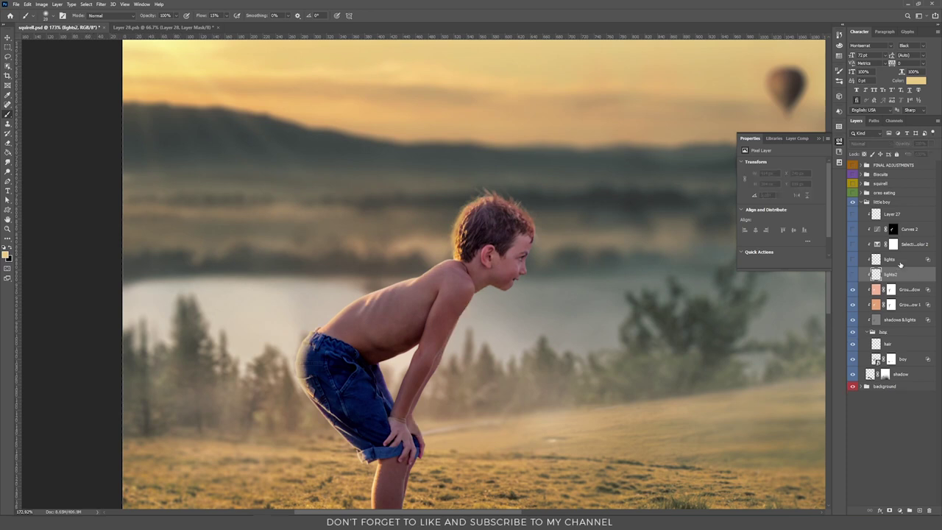
{"action": "left_click", "coordinate": [854, 270]}
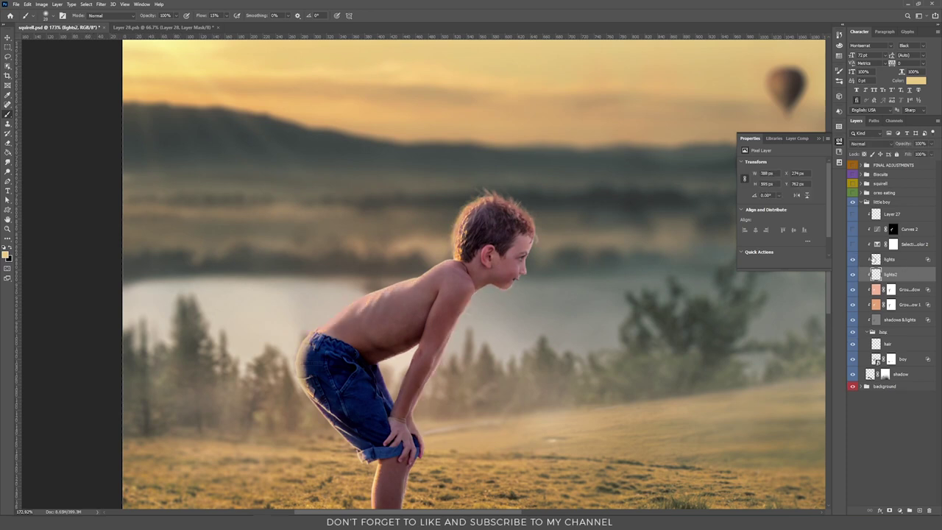
Try a lower split Blend If dark limit for the underlying layer on the original lights layer, and discard the change.
{"action": "left_click", "coordinate": [896, 260]}
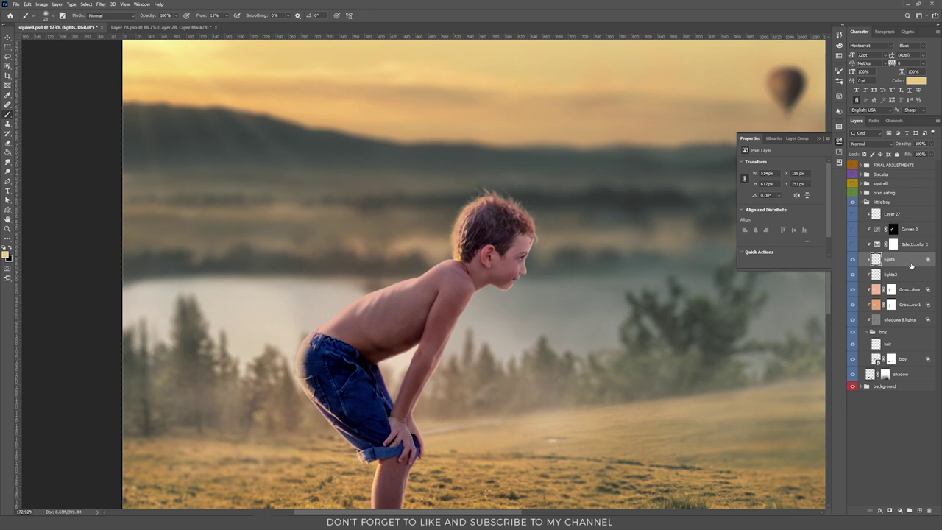
{"action": "double_click", "coordinate": [905, 262]}
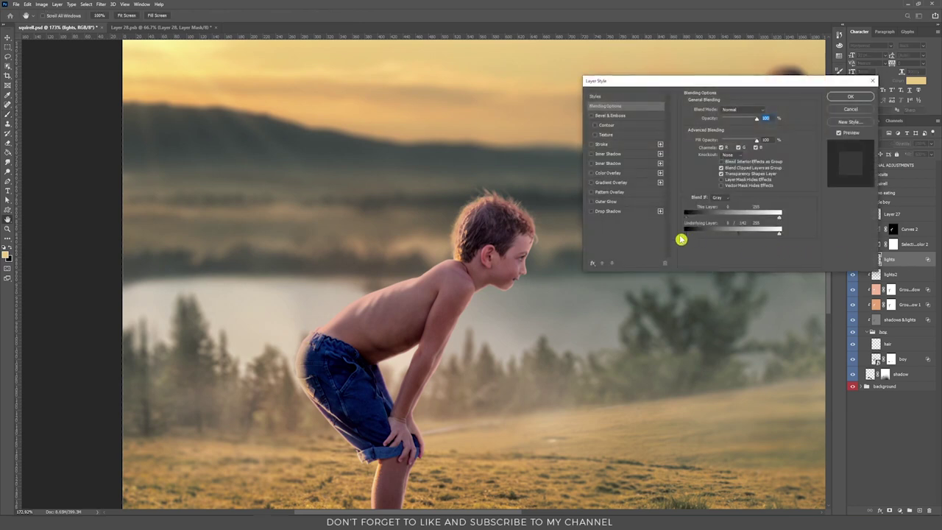
{"action": "mouse_move", "coordinate": [734, 238]}
{"action": "left_mouse_down"}
{"action": "mouse_move", "coordinate": [677, 237]}
{"action": "mouse_move", "coordinate": [712, 238]}
{"action": "left_mouse_up"}
{"action": "key", "text": "alt"}
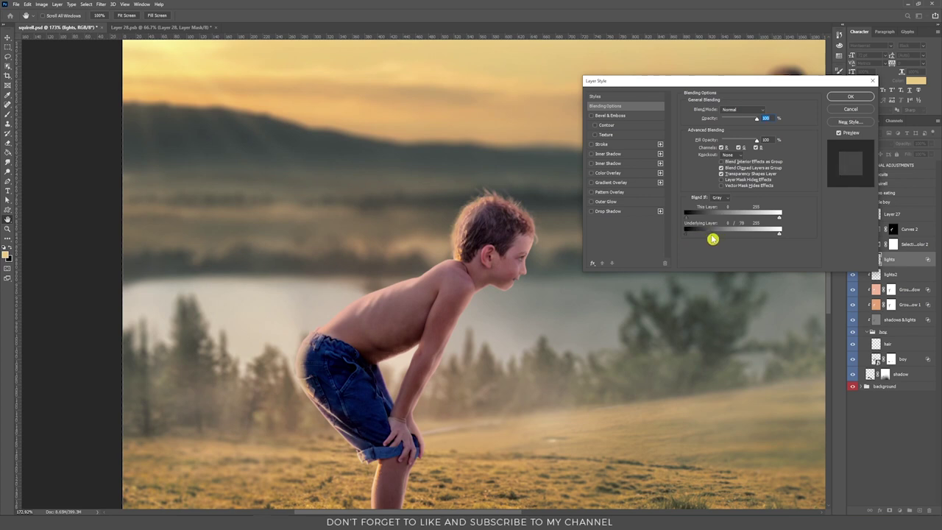
{"action": "left_click", "coordinate": [863, 109]}
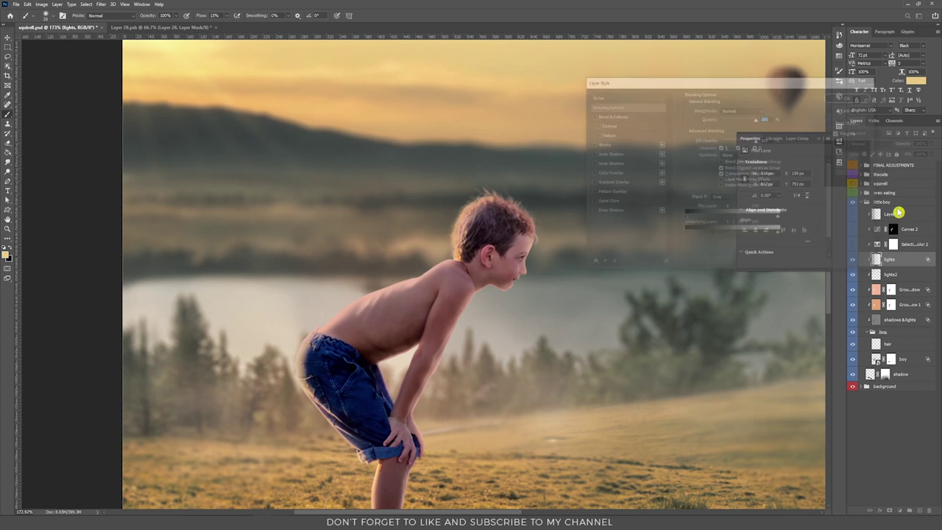
Show the Selective Color 2 adjustment above the lights layer and select it to view its effect on the boy.
{"action": "left_click", "coordinate": [854, 245]}
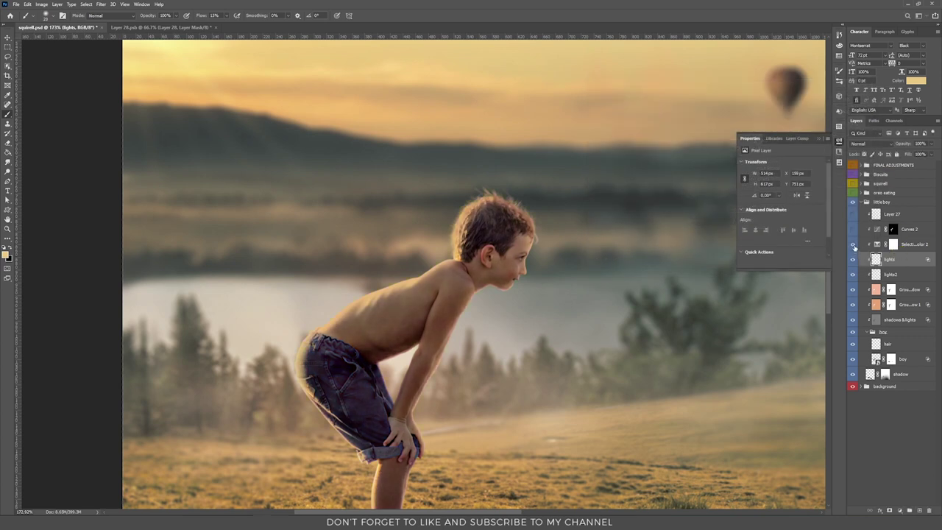
{"action": "left_click", "coordinate": [909, 245]}
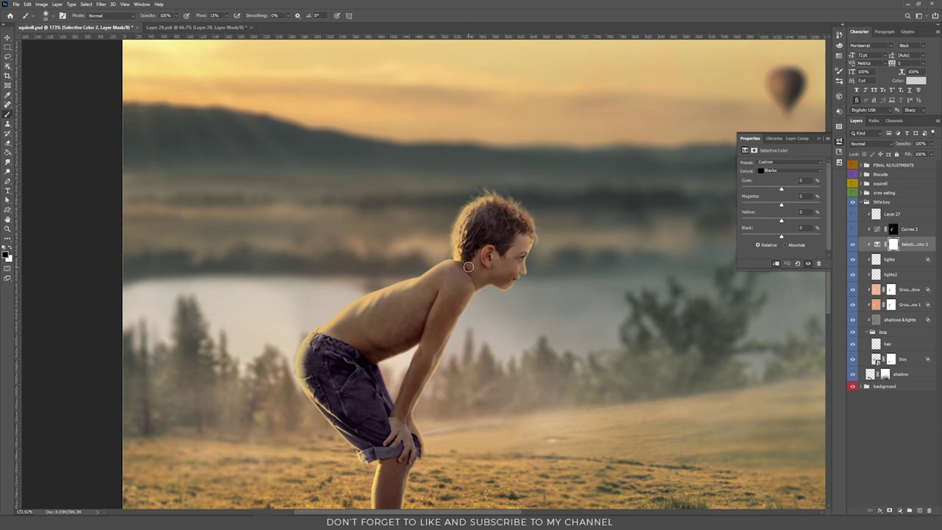
{"action": "scroll", "coordinate": [463, 268], "scroll_direction": "down", "scroll_amount": 4}
{"action": "scroll", "coordinate": [471, 263], "scroll_direction": "down", "scroll_amount": 1}
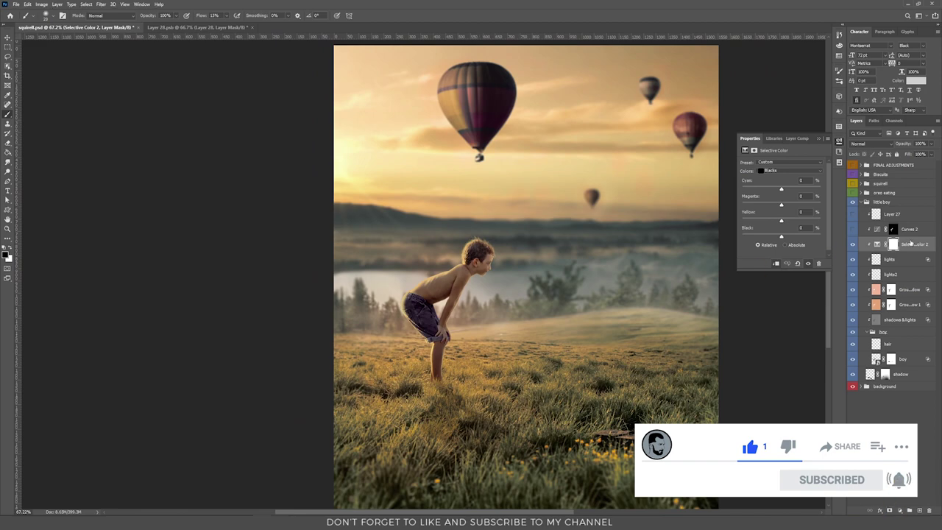
{"action": "scroll", "coordinate": [440, 285], "scroll_direction": "up", "scroll_amount": 2}
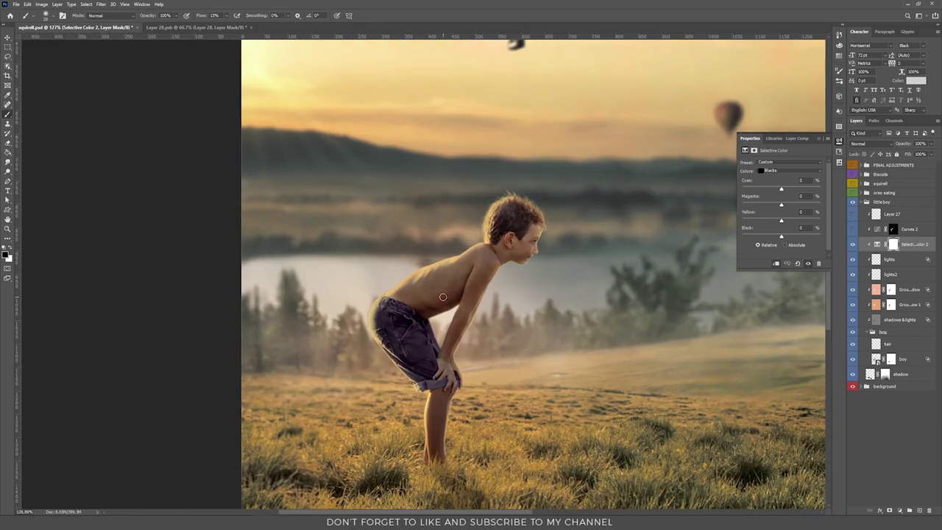
Examine the Reds values of the Selective Color 2 adjustment.
{"action": "left_click", "coordinate": [794, 171]}
{"action": "left_click", "coordinate": [793, 178]}
{"action": "left_click", "coordinate": [786, 173]}
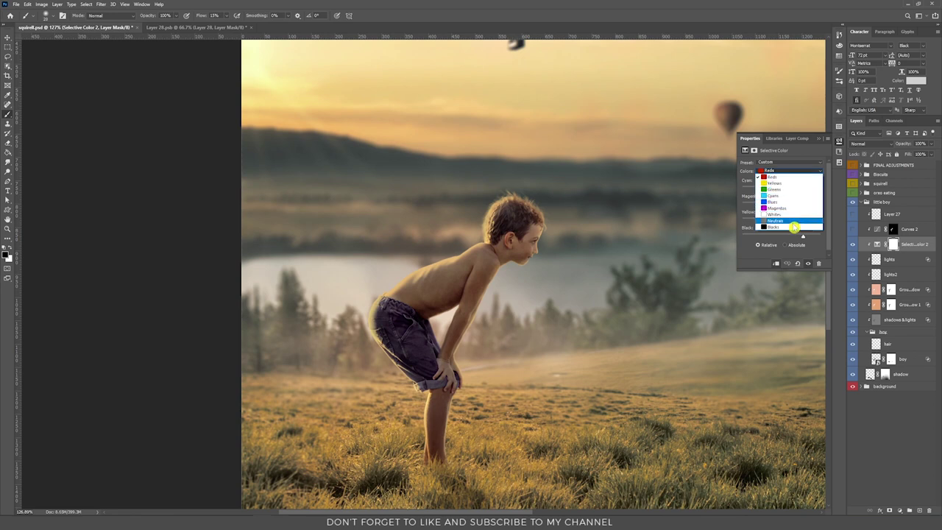
{"action": "left_click", "coordinate": [803, 152]}
{"action": "mouse_move", "coordinate": [793, 190]}
{"action": "left_mouse_down"}
{"action": "mouse_move", "coordinate": [811, 189]}
{"action": "mouse_move", "coordinate": [766, 196]}
{"action": "mouse_move", "coordinate": [782, 194]}
{"action": "left_mouse_up"}
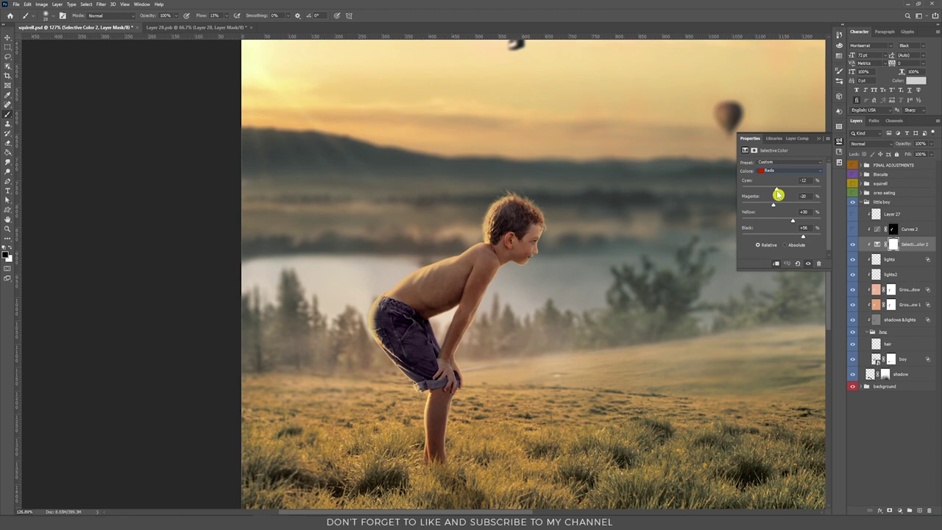
{"action": "mouse_move", "coordinate": [778, 195]}
{"action": "left_mouse_down"}
{"action": "mouse_move", "coordinate": [797, 211]}
{"action": "mouse_move", "coordinate": [777, 212]}
{"action": "left_mouse_up"}
Examine the Yellows and Greens values of the Selective Color 2 adjustment.
{"action": "left_click", "coordinate": [789, 171]}
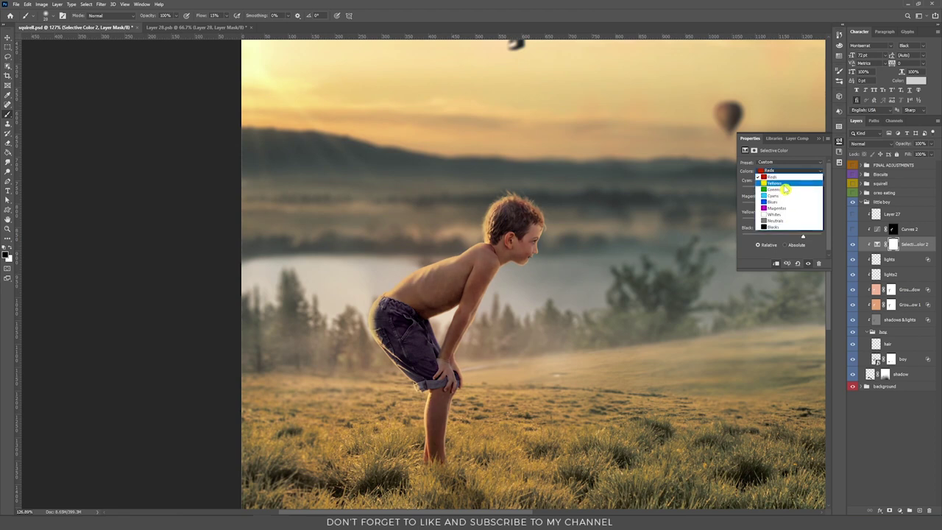
{"action": "left_click", "coordinate": [785, 186]}
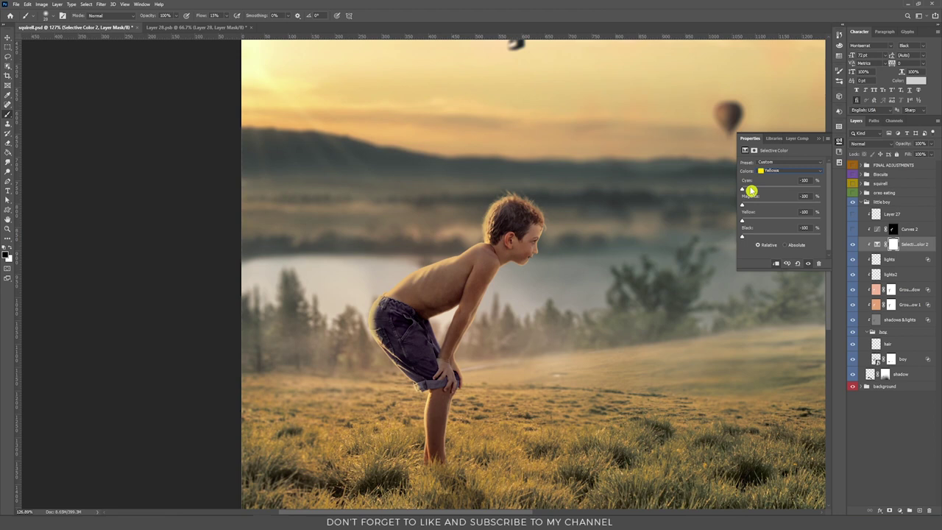
{"action": "left_click", "coordinate": [780, 171]}
{"action": "left_click", "coordinate": [778, 192]}
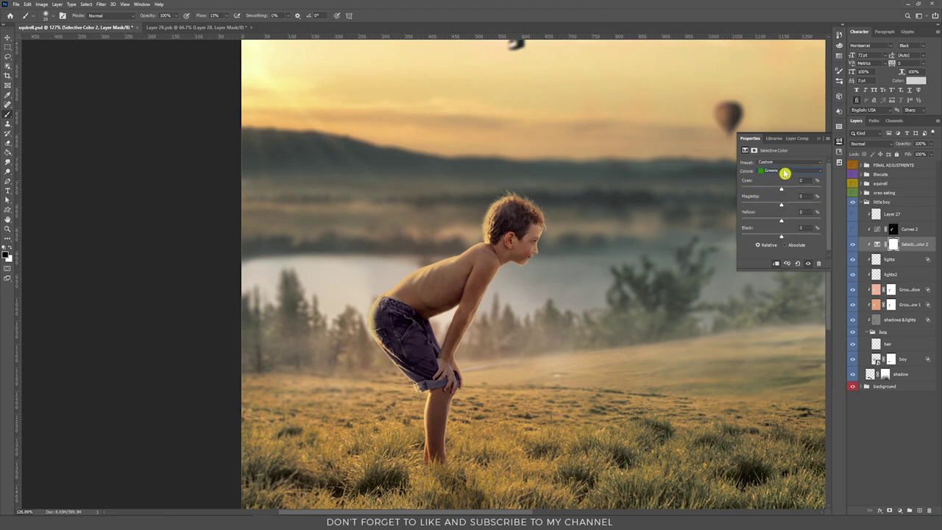
{"action": "left_click", "coordinate": [785, 173]}
{"action": "left_click", "coordinate": [778, 181]}
{"action": "left_click", "coordinate": [785, 171]}
{"action": "left_click", "coordinate": [878, 243]}
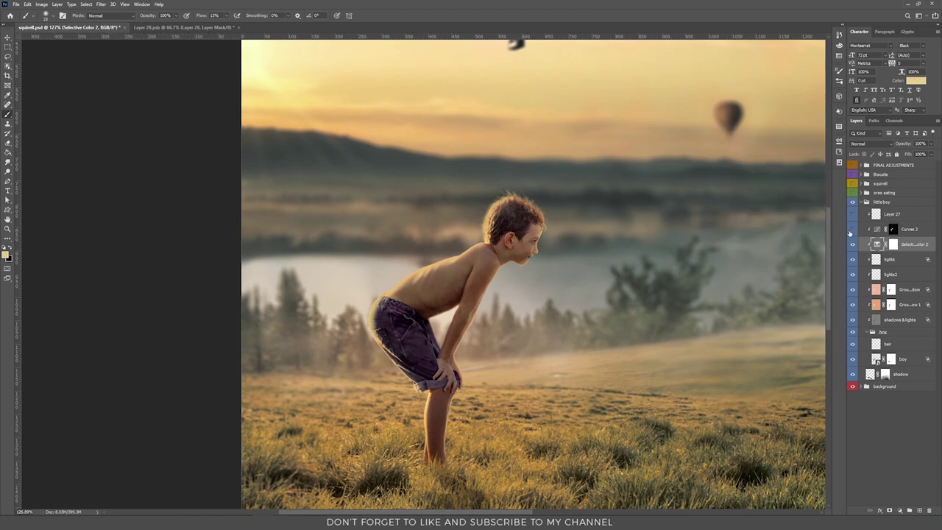
Show the Curves 2 layer and compare the boy with and without it, leaving it hidden.
{"action": "left_click", "coordinate": [852, 230]}
{"action": "left_click", "coordinate": [893, 230]}
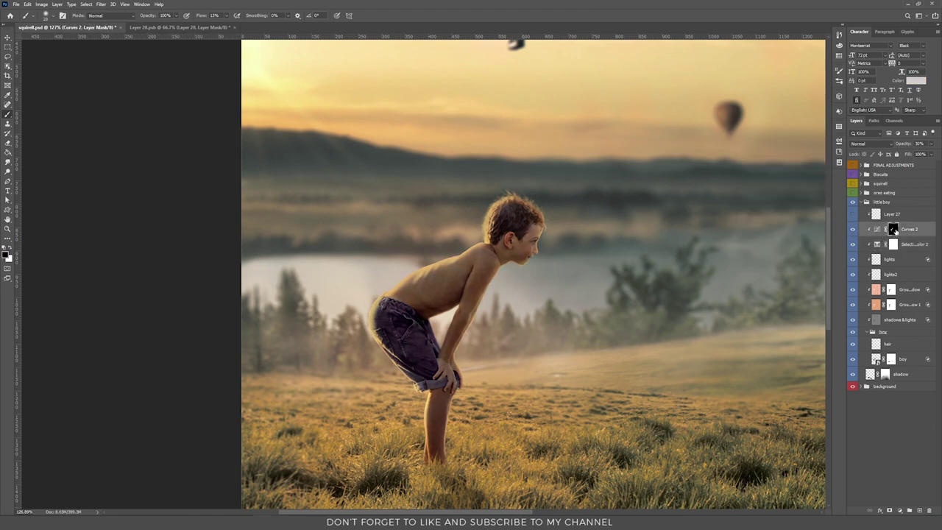
{"action": "left_click", "coordinate": [852, 230]}
{"action": "left_click", "coordinate": [853, 230]}
{"action": "left_click_drag", "start_coordinate": [584, 328], "coordinate": [562, 290]}
{"action": "left_click", "coordinate": [854, 231]}
Add a clipped Curves adjustment above Curves 2 that darkens the midtones, invert its mask to black and brush white on it.
{"action": "left_click", "coordinate": [900, 510]}
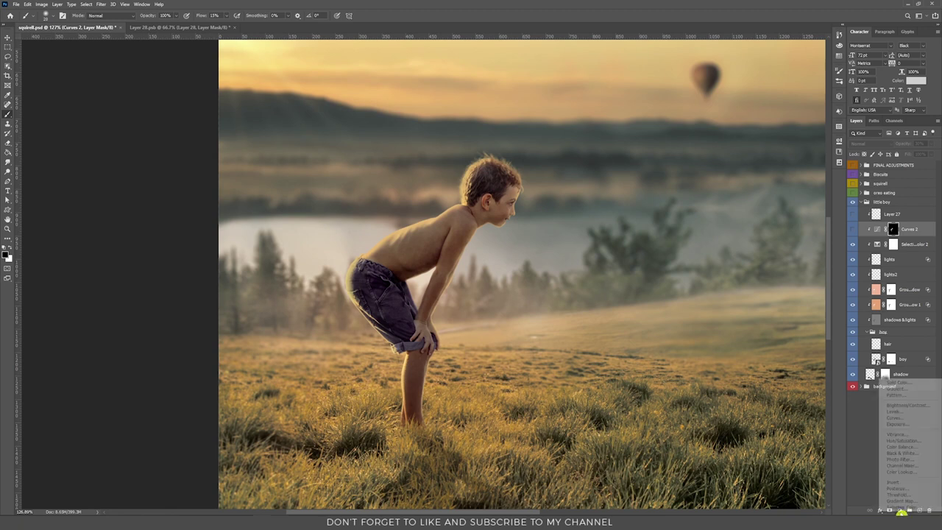
{"action": "left_click", "coordinate": [906, 419]}
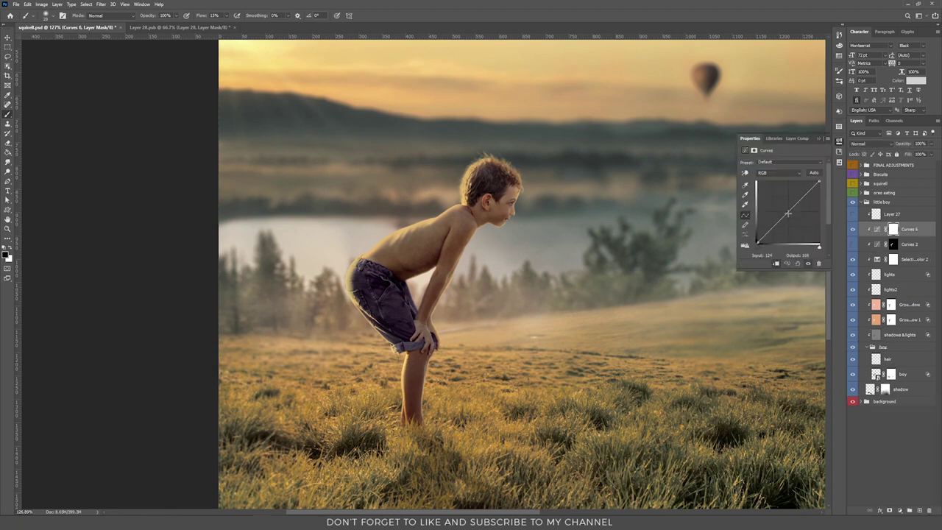
{"action": "left_click_drag", "start_coordinate": [788, 213], "coordinate": [791, 217]}
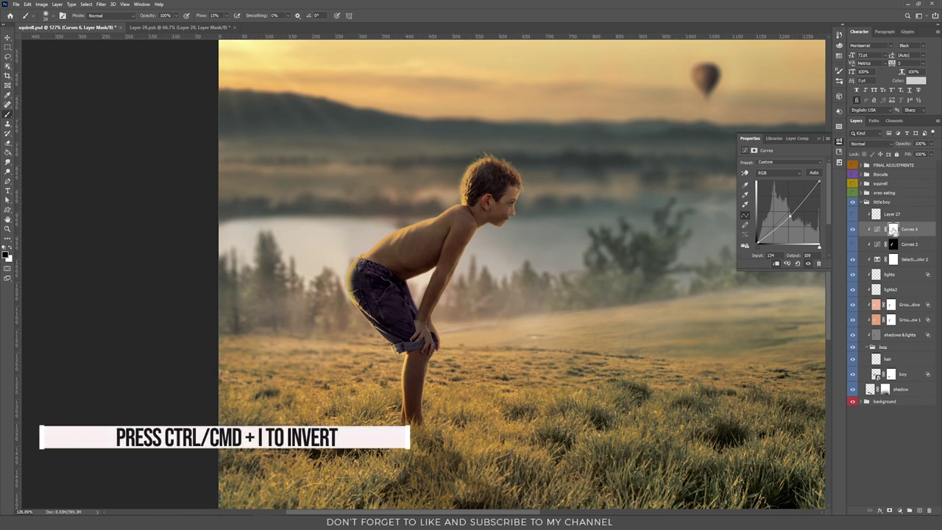
{"action": "key", "text": "ctrl+i"}
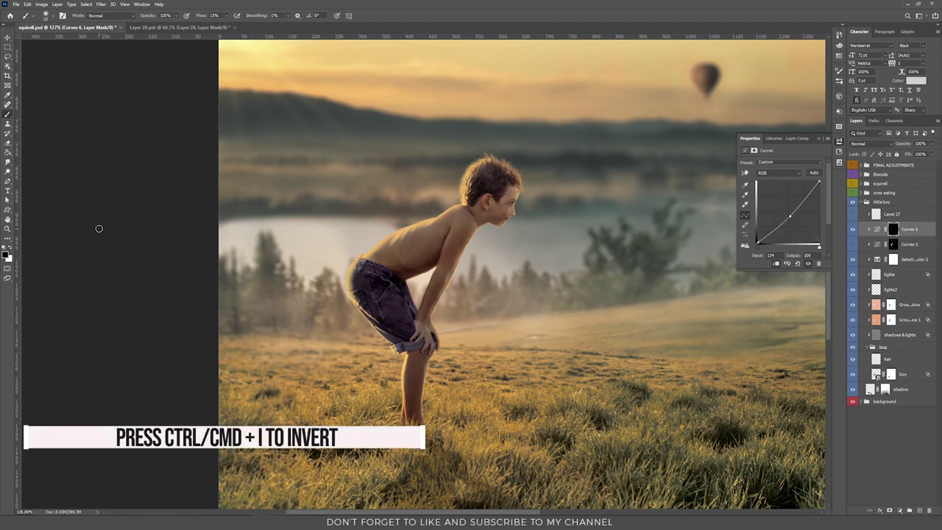
{"action": "left_click", "coordinate": [10, 248]}
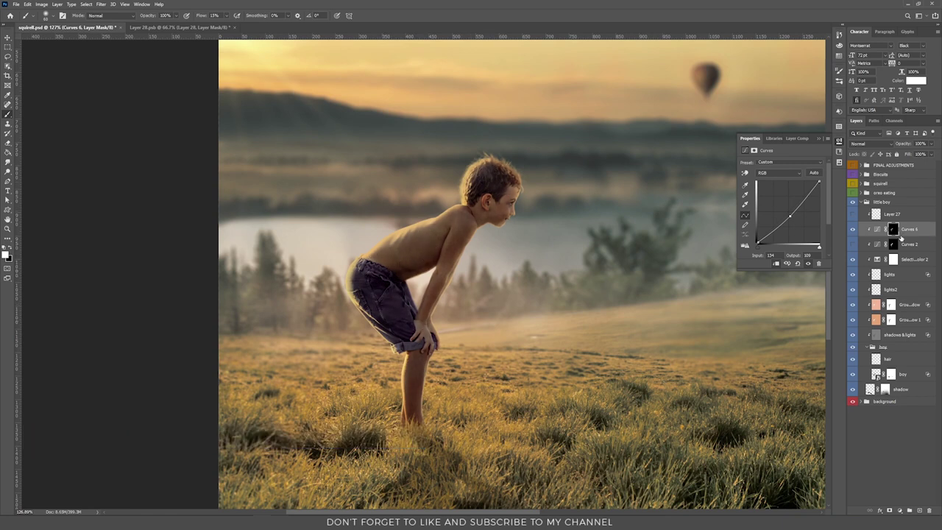
Delete the practice Curves layer and show the original Curves 2 layer and Layer 27, with Layer 27 selected.
{"action": "key", "text": "Delete"}
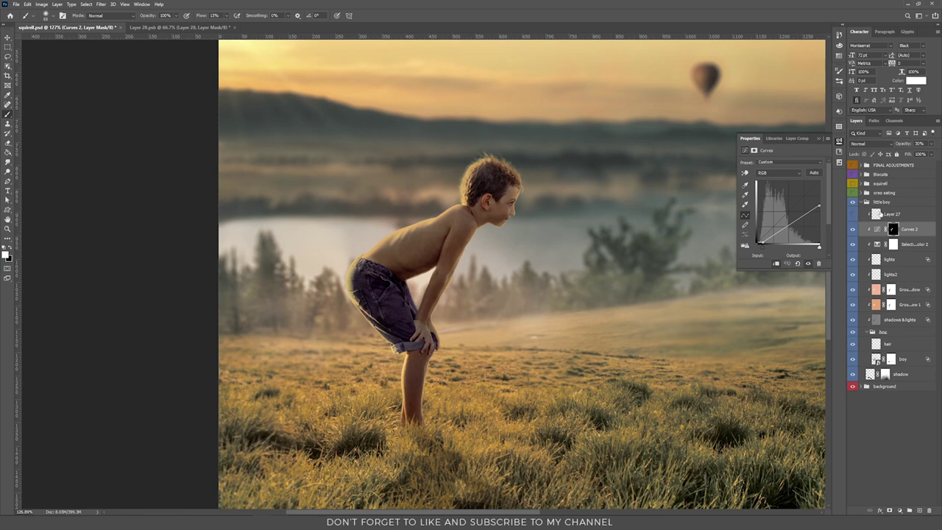
{"action": "left_click", "coordinate": [886, 214]}
{"action": "scroll", "coordinate": [383, 315], "scroll_direction": "up", "scroll_amount": 3}
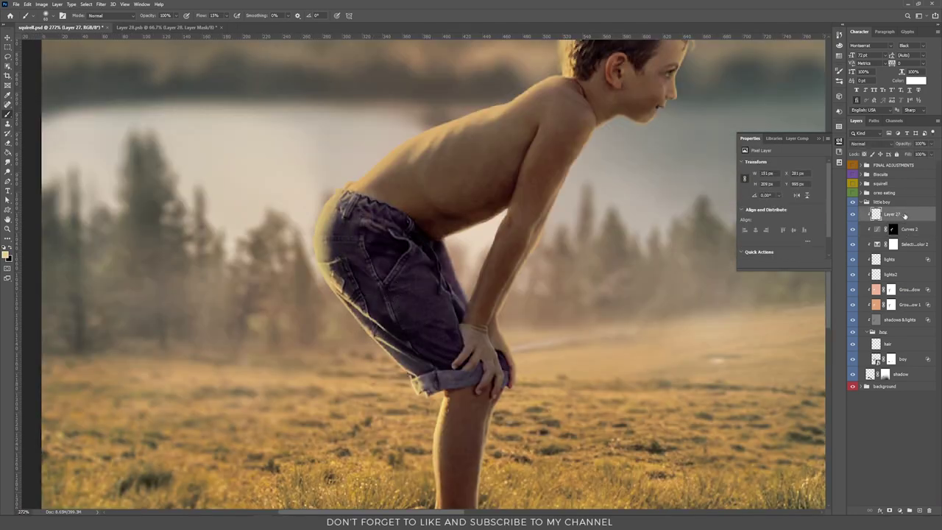
{"action": "key", "text": "v"}
{"action": "mouse_move", "coordinate": [376, 185]}
{"action": "left_mouse_down"}
{"action": "mouse_move", "coordinate": [438, 221]}
{"action": "mouse_move", "coordinate": [400, 239]}
{"action": "mouse_move", "coordinate": [413, 252]}
{"action": "left_mouse_up"}
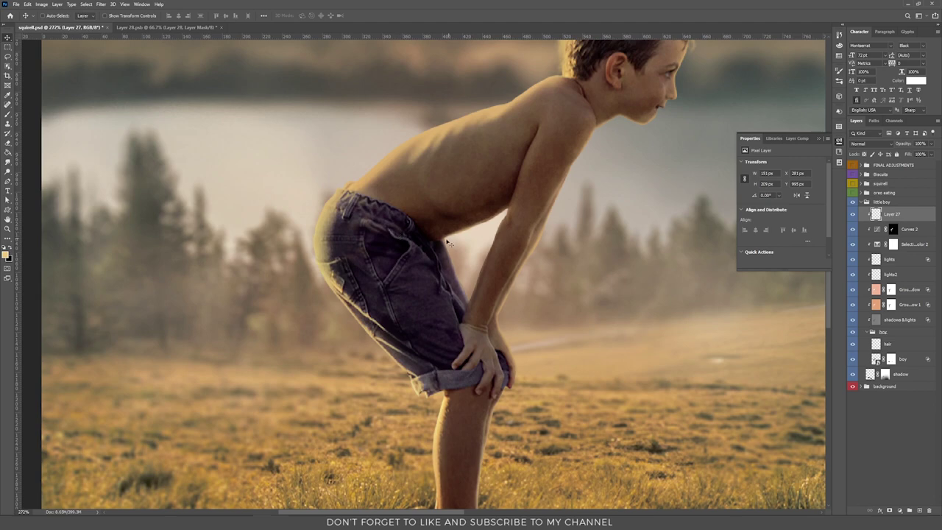
{"action": "scroll", "coordinate": [431, 248], "scroll_direction": "down", "scroll_amount": 5}
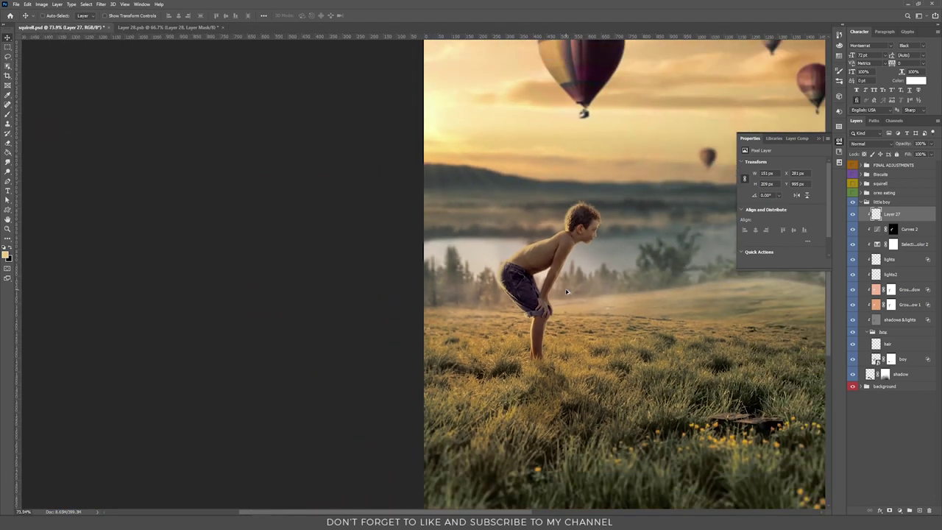
{"action": "scroll", "coordinate": [384, 298], "scroll_direction": "up", "scroll_amount": 5}
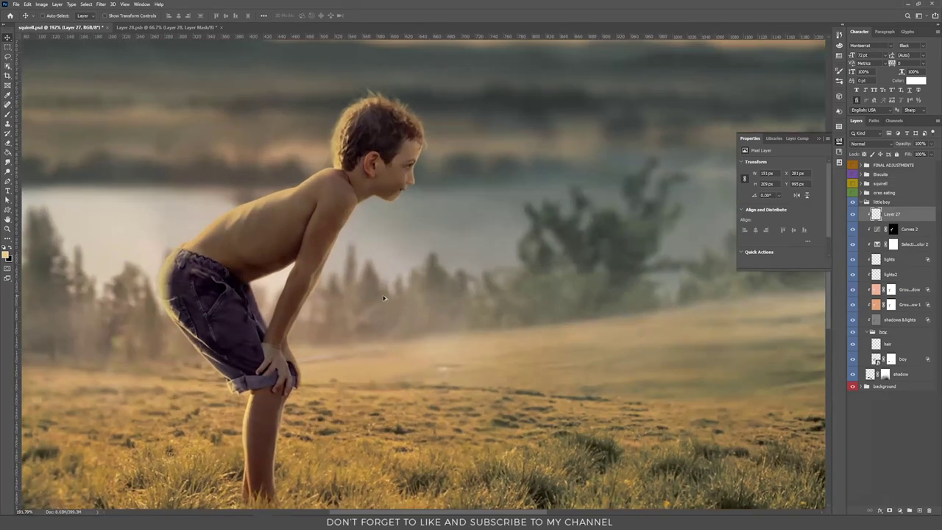
{"action": "left_click_drag", "start_coordinate": [434, 210], "coordinate": [396, 306]}
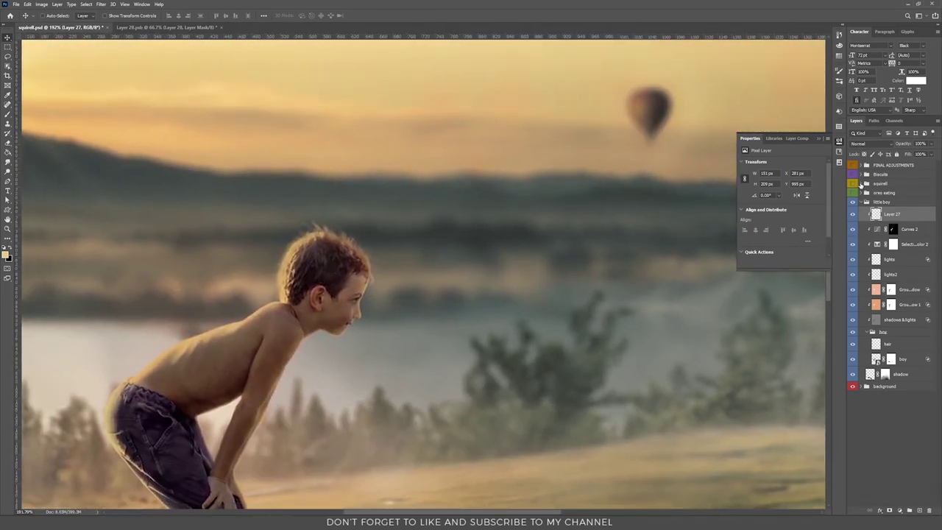
Expand and show the squirell group, hiding all of its layers except the base squirell layer.
{"action": "left_click", "coordinate": [867, 183]}
{"action": "left_click", "coordinate": [853, 183]}
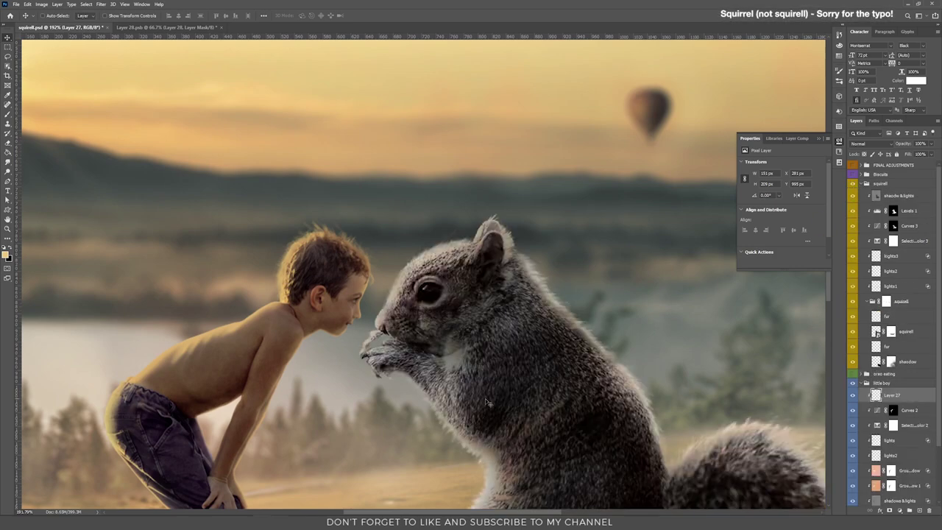
{"action": "scroll", "coordinate": [485, 401], "scroll_direction": "down", "scroll_amount": 4}
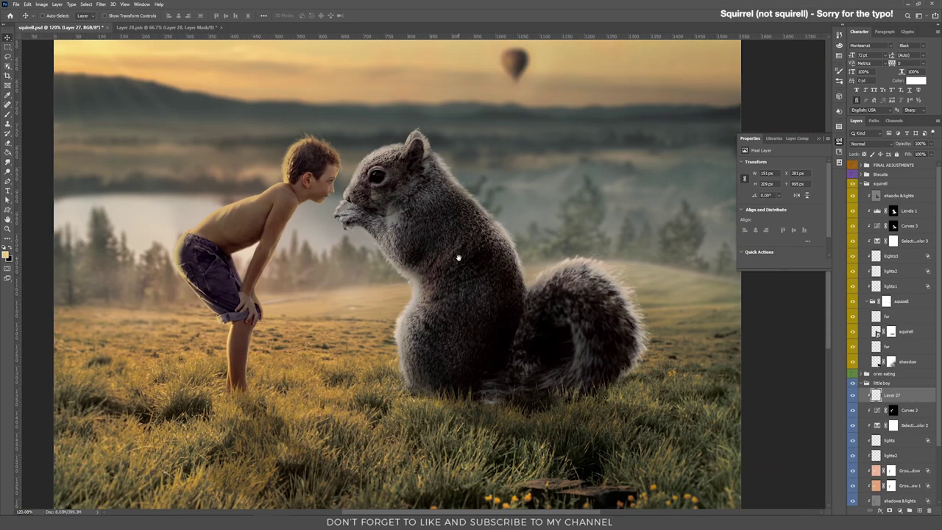
{"action": "left_click_drag", "start_coordinate": [853, 196], "coordinate": [859, 352]}
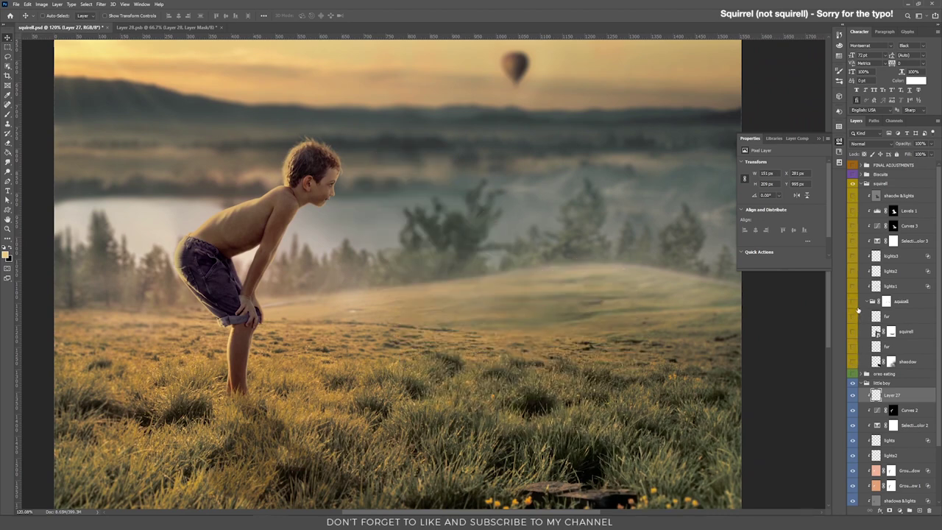
{"action": "left_click", "coordinate": [852, 332]}
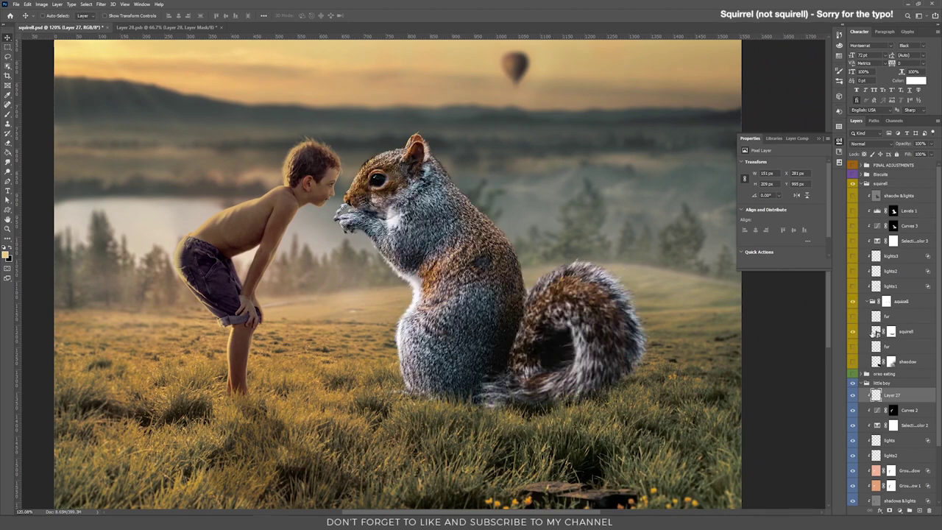
Open the contents of the squirell smart object to view the cut-out squirrel, and close that document again.
{"action": "left_click", "coordinate": [876, 332]}
{"action": "double_click", "coordinate": [876, 332]}
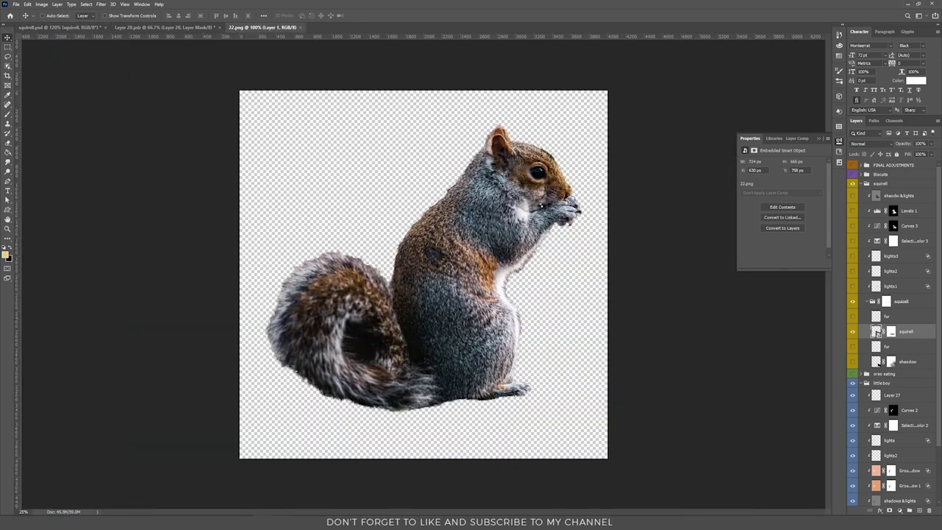
{"action": "left_click", "coordinate": [296, 28]}
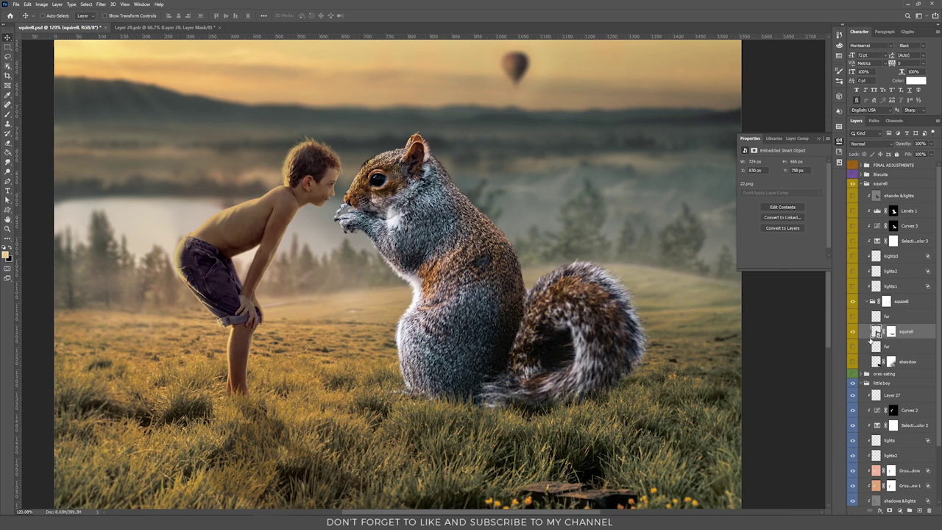
Show and select the shadow layer beneath the squirrel, try moving the shadow across the grass, and undo the move.
{"action": "left_click_drag", "start_coordinate": [688, 357], "coordinate": [631, 269]}
{"action": "left_click", "coordinate": [853, 362]}
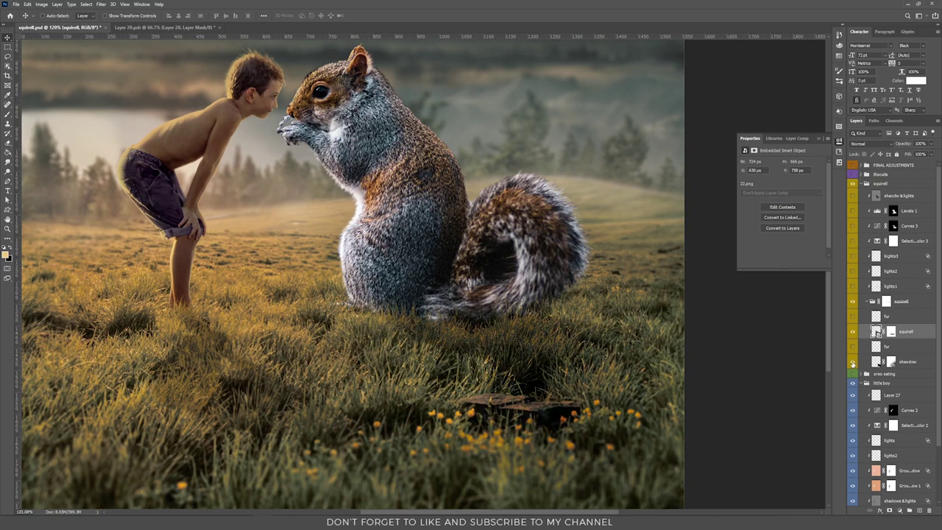
{"action": "left_click", "coordinate": [903, 363]}
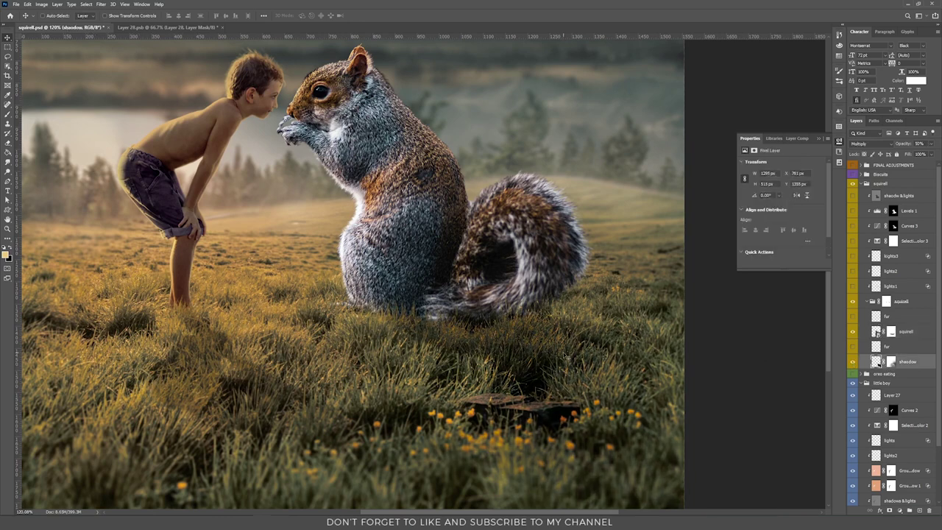
{"action": "left_click_drag", "start_coordinate": [561, 352], "coordinate": [312, 281]}
{"action": "key", "text": "ctrl+z"}
Show both fur layers around the squirrel cut-out, try shifting the upper fur layer, and undo the shift.
{"action": "left_click", "coordinate": [891, 346]}
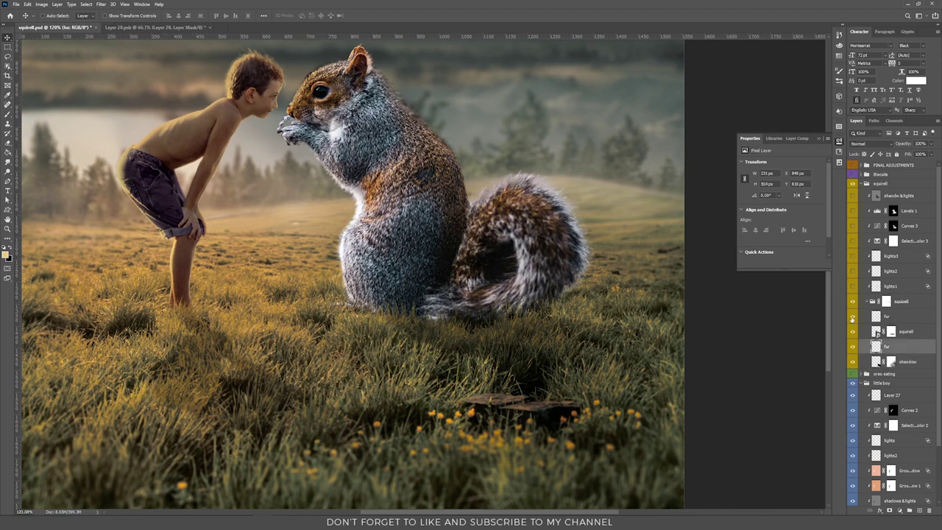
{"action": "scroll", "coordinate": [522, 232], "scroll_direction": "up", "scroll_amount": 3}
{"action": "left_click_drag", "start_coordinate": [500, 261], "coordinate": [509, 337]}
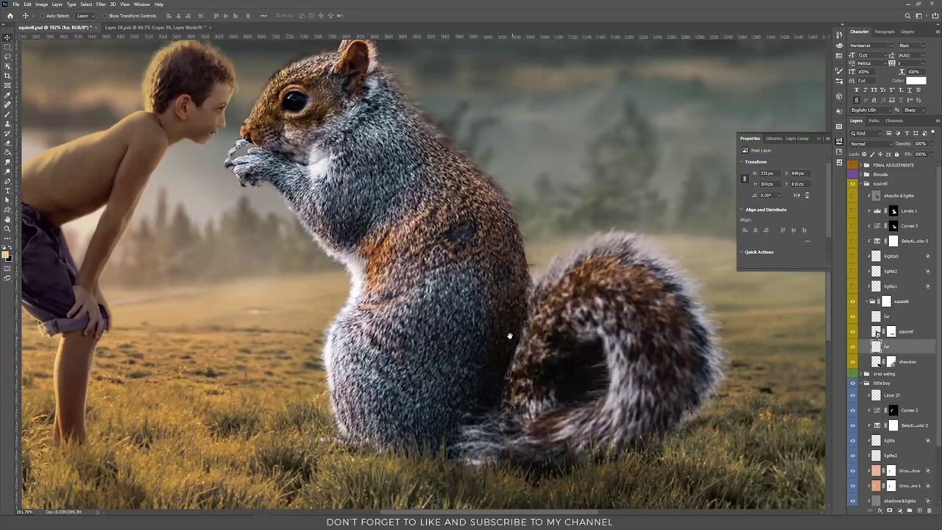
{"action": "left_click", "coordinate": [887, 316]}
{"action": "left_click_drag", "start_coordinate": [519, 190], "coordinate": [529, 222]}
{"action": "key", "text": "ctrl+z"}
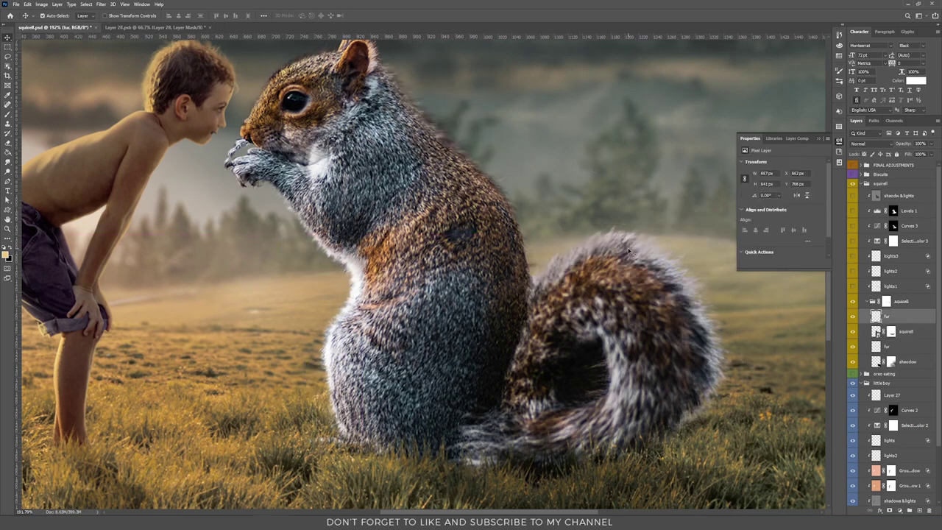
Examine the lower and upper fur layers and the layer mask of the inner squirell group.
{"action": "left_click", "coordinate": [896, 347]}
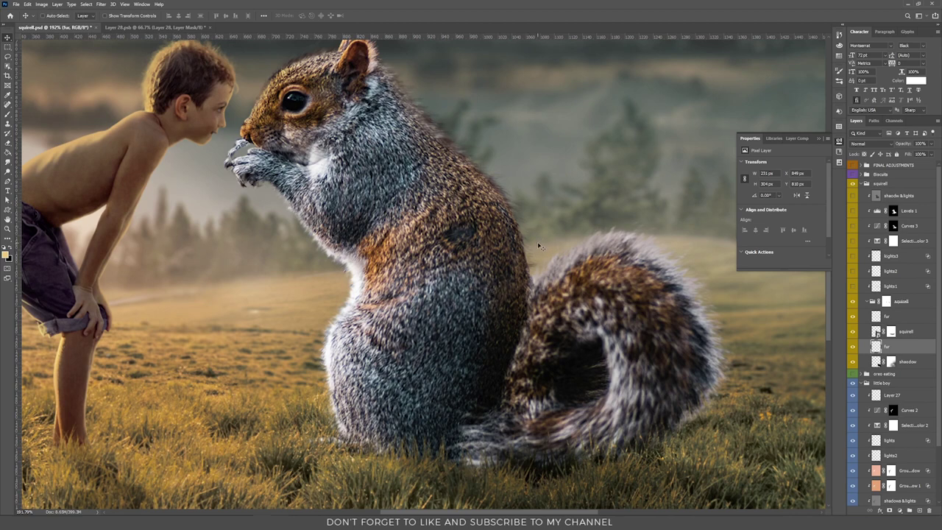
{"action": "left_click", "coordinate": [890, 318]}
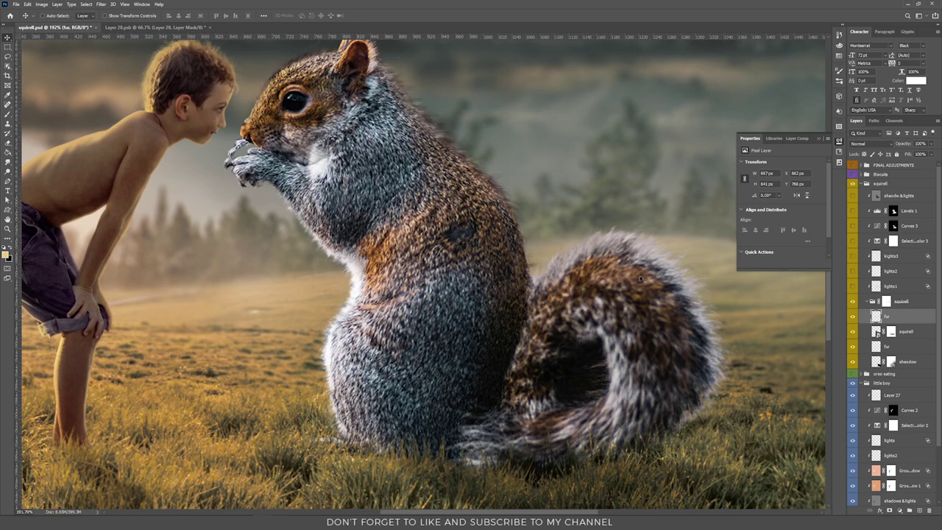
{"action": "left_click", "coordinate": [883, 302]}
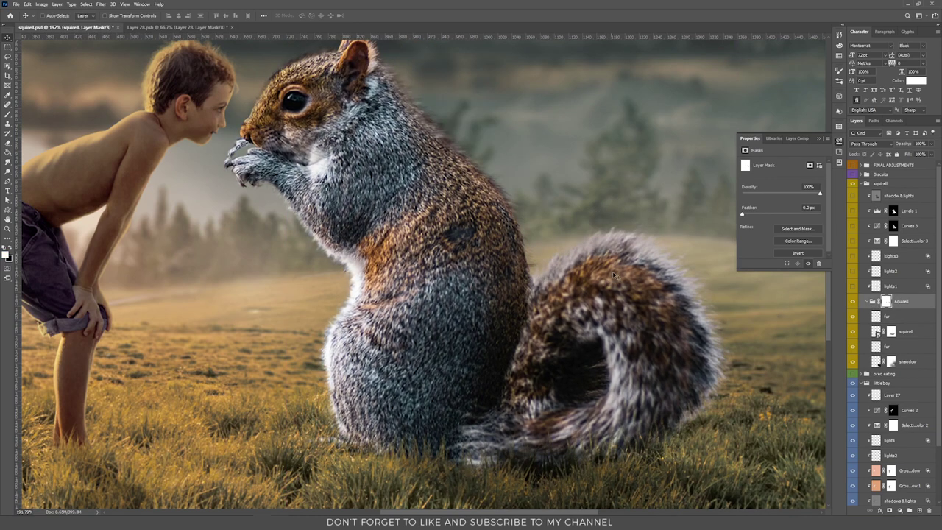
Show and select the clipped lights1 layer above the inner squirell group.
{"action": "left_click", "coordinate": [853, 287]}
{"action": "left_click", "coordinate": [895, 287]}
{"action": "left_click_drag", "start_coordinate": [561, 232], "coordinate": [529, 238]}
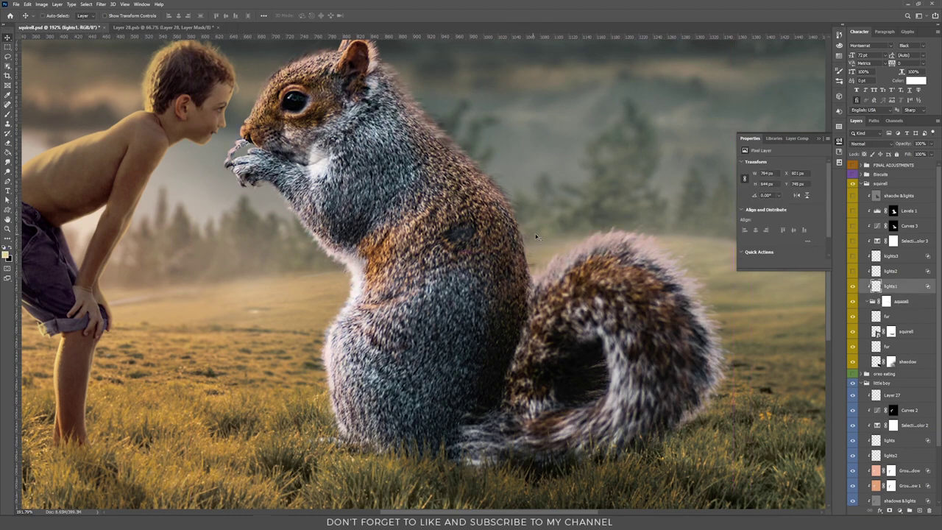
Try resetting the lights1 layer's Blend If Underlying Layer black point and splitting it to 0 / 121, then cancel the changes.
{"action": "double_click", "coordinate": [910, 288]}
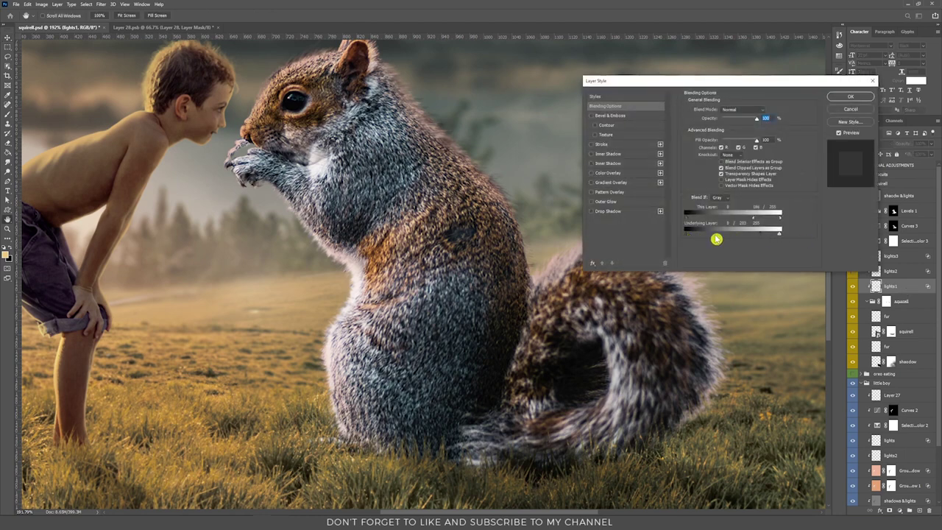
{"action": "left_click_drag", "start_coordinate": [758, 235], "coordinate": [677, 238]}
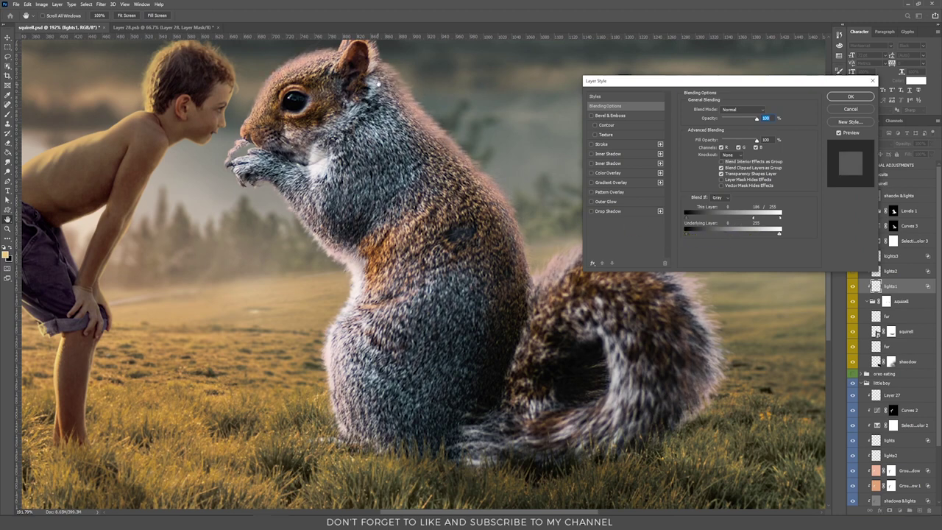
{"action": "left_click_drag", "start_coordinate": [684, 238], "coordinate": [732, 237]}
{"action": "key", "text": "alt"}
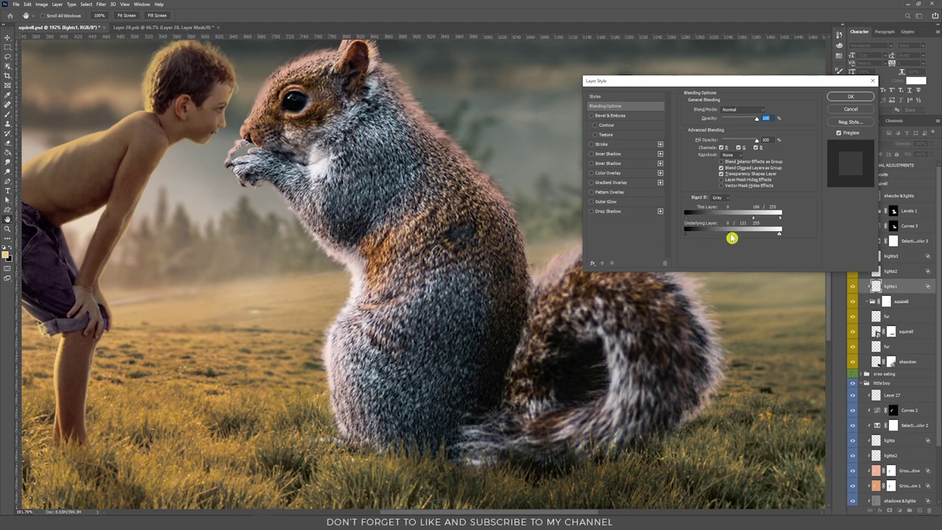
{"action": "left_click", "coordinate": [846, 110]}
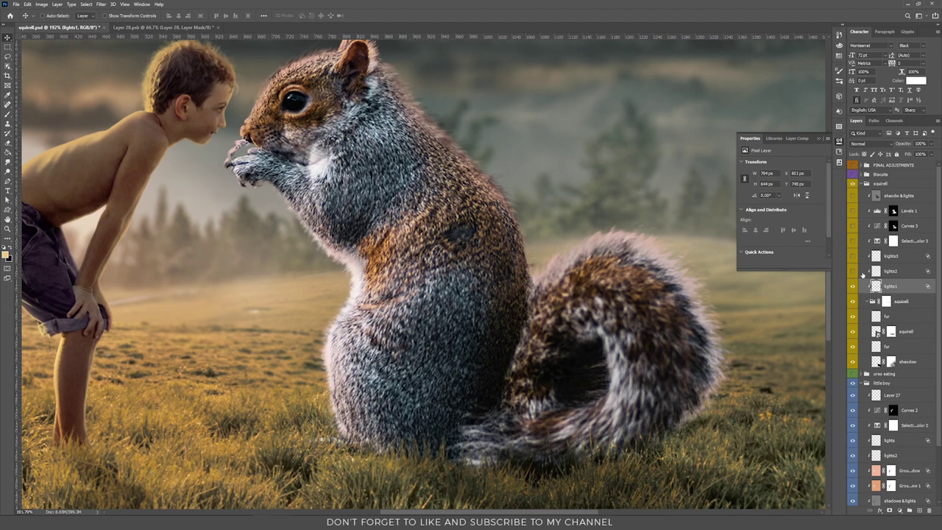
Show and select the clipped lights2 layer above lights1.
{"action": "left_click", "coordinate": [853, 271]}
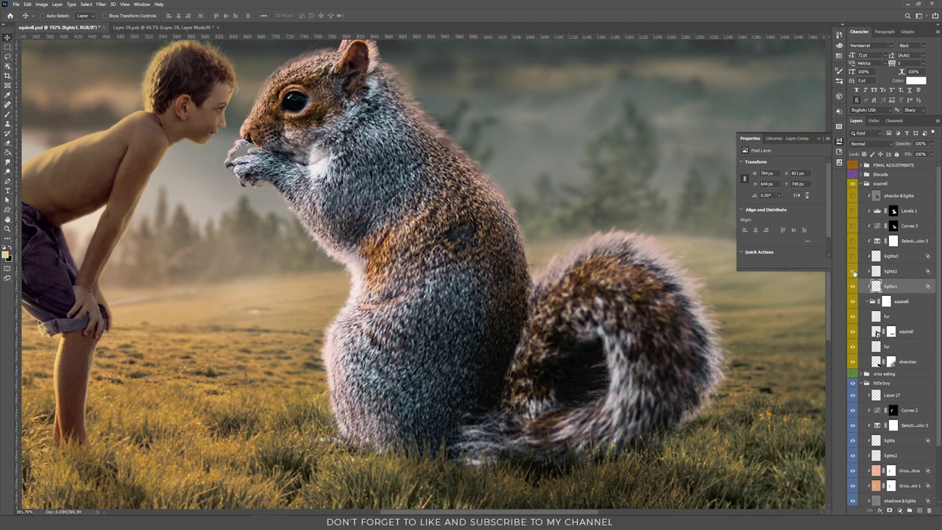
{"action": "left_click", "coordinate": [904, 274]}
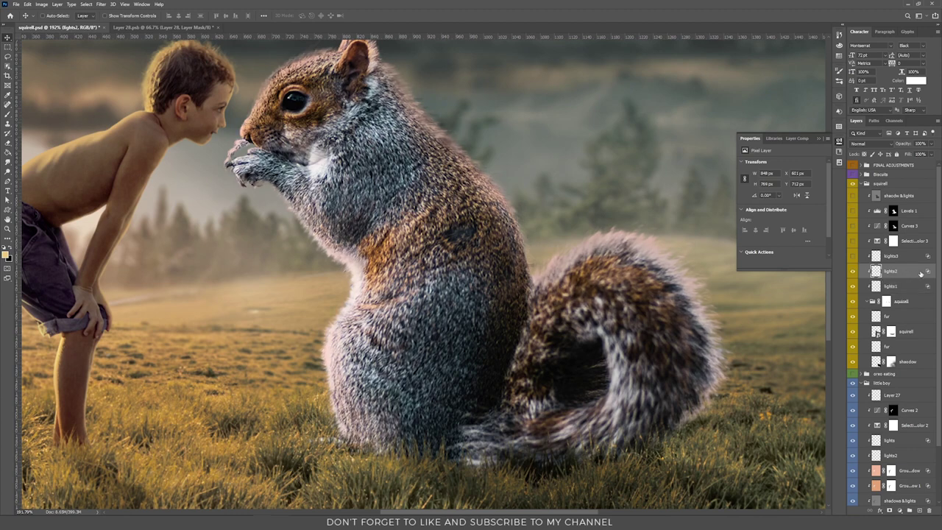
Check the lights2 layer's blending options without changing them, and turn on and select the lights3 layer.
{"action": "double_click", "coordinate": [825, 253]}
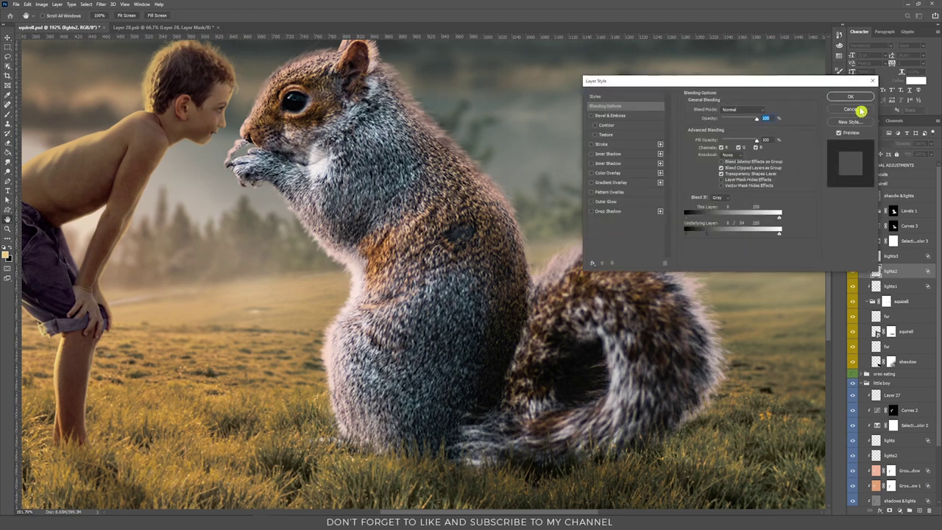
{"action": "left_click", "coordinate": [850, 109]}
{"action": "left_click", "coordinate": [854, 256]}
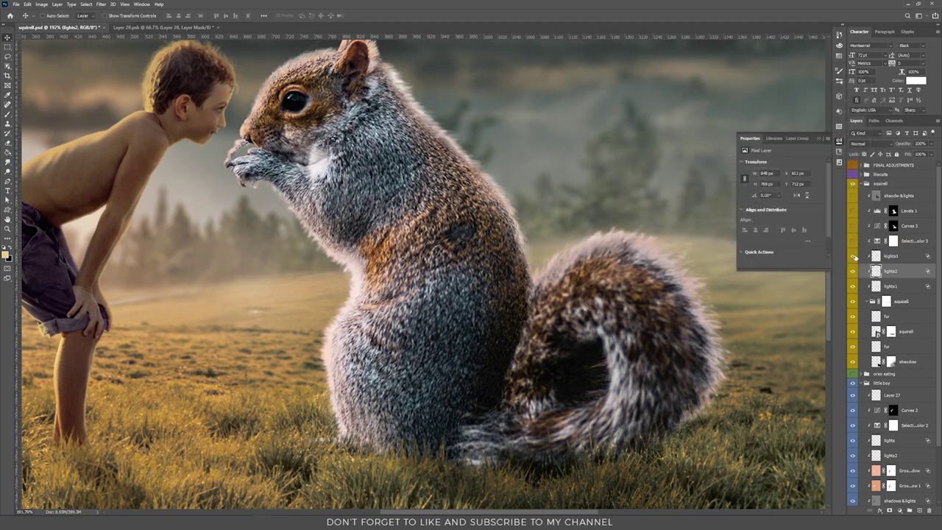
{"action": "left_click", "coordinate": [887, 256]}
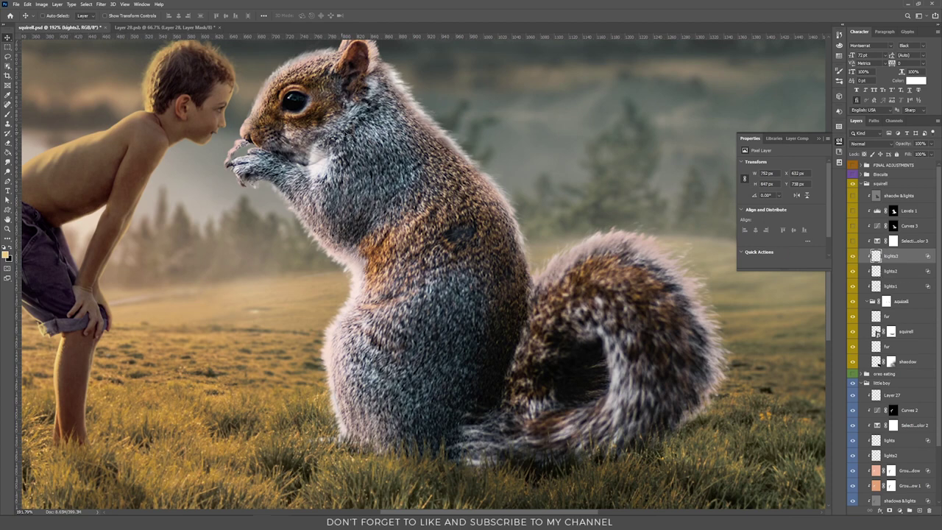
{"action": "scroll", "coordinate": [345, 140], "scroll_direction": "up", "scroll_amount": 3}
{"action": "scroll", "coordinate": [418, 212], "scroll_direction": "down", "scroll_amount": 4}
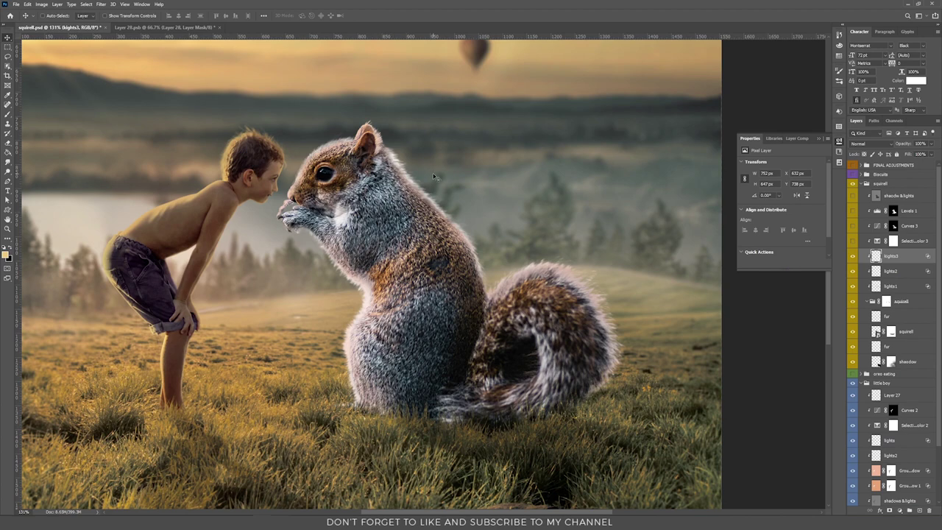
Turn on the Selective Color 3 adjustment above the squirrel's light layers and review its settings per color range.
{"action": "left_click", "coordinate": [853, 241]}
{"action": "left_click", "coordinate": [913, 243]}
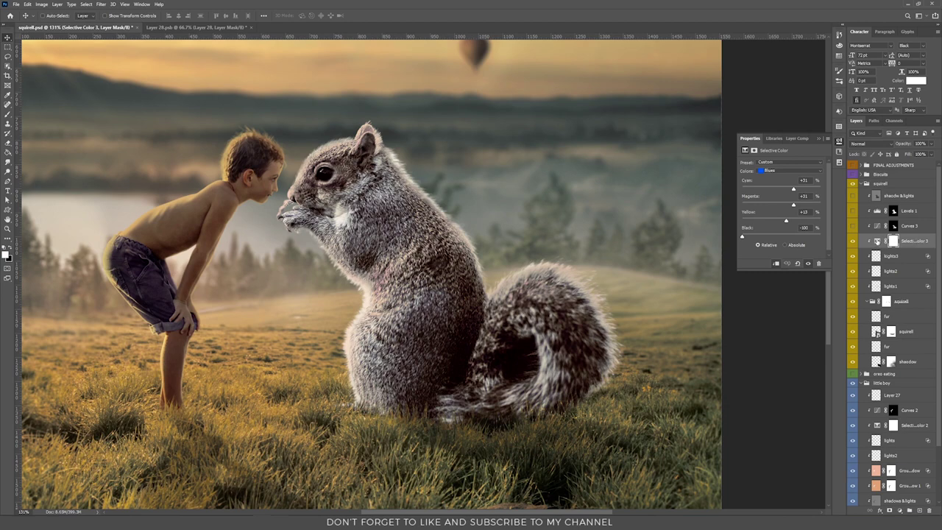
{"action": "left_click", "coordinate": [784, 171]}
{"action": "left_click", "coordinate": [785, 174]}
{"action": "left_click", "coordinate": [784, 171]}
{"action": "left_click", "coordinate": [780, 226]}
Turn on the Curves 3 and Levels 1 adjustments in the squirrel group and inspect their settings.
{"action": "left_click", "coordinate": [883, 225]}
{"action": "left_click", "coordinate": [852, 228]}
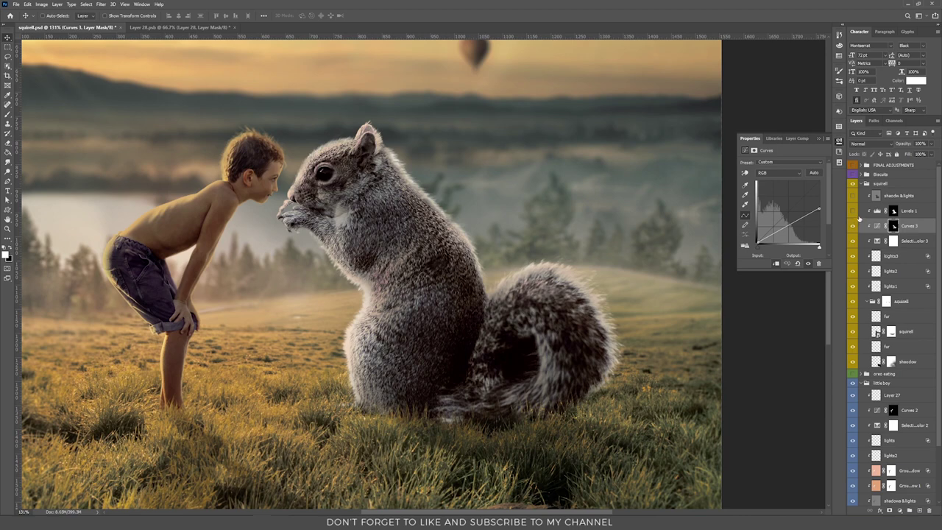
{"action": "left_click", "coordinate": [853, 211]}
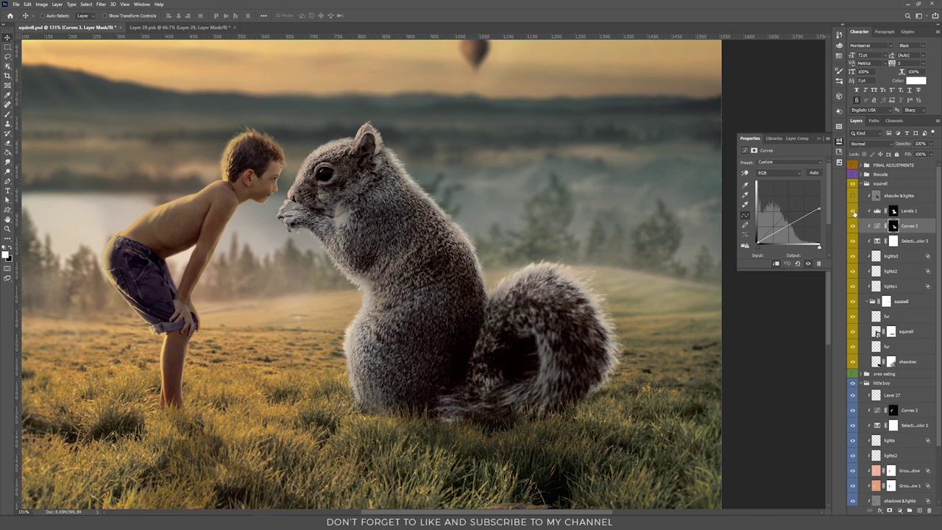
{"action": "left_click", "coordinate": [904, 211]}
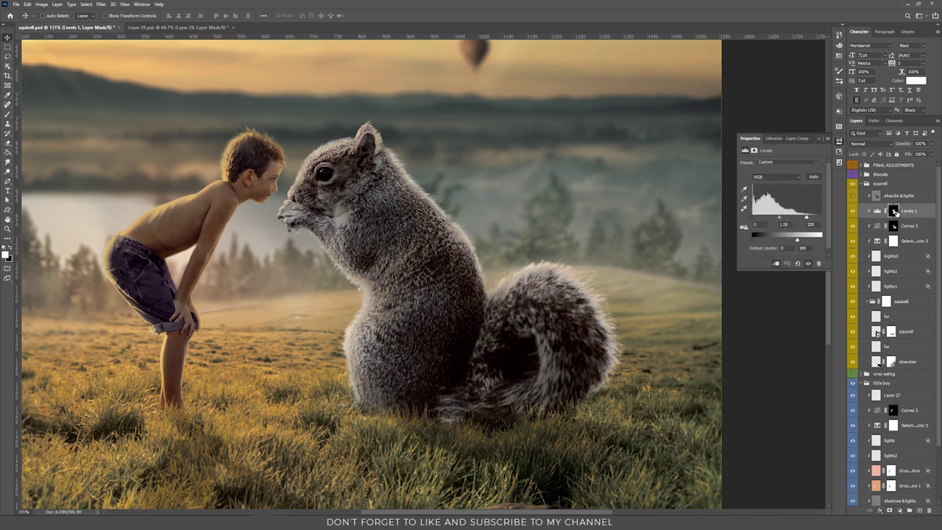
{"action": "left_click", "coordinate": [899, 229]}
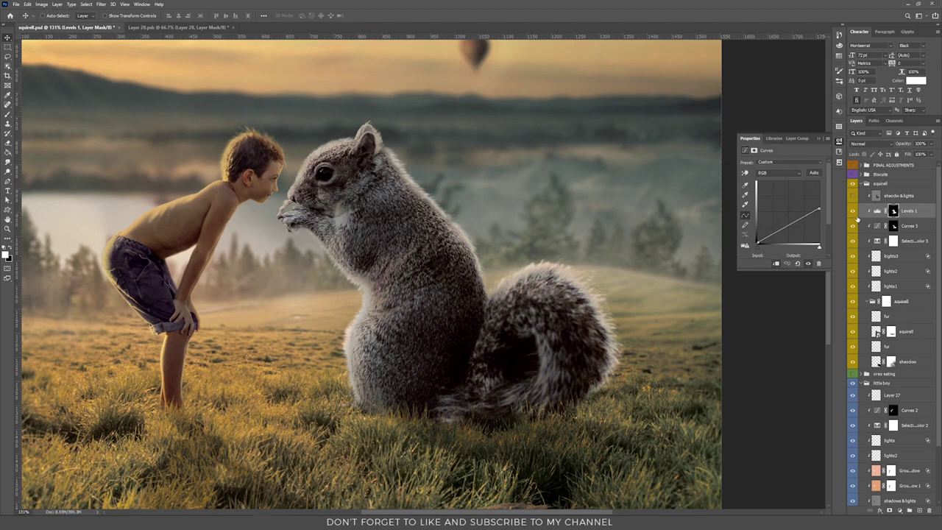
{"action": "left_click", "coordinate": [912, 212]}
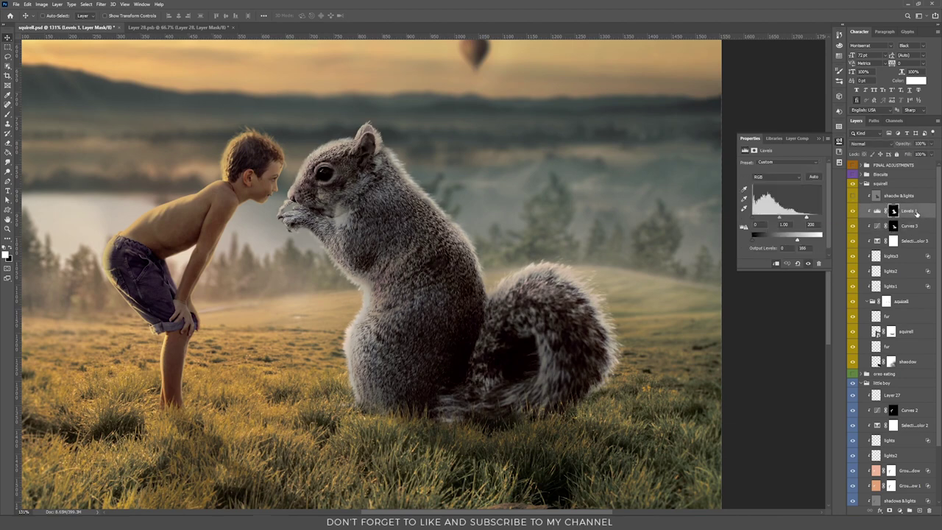
Turn on the Soft Light shadow and lights layer at the top of the squirrel group.
{"action": "left_click", "coordinate": [893, 197]}
{"action": "left_click", "coordinate": [852, 195]}
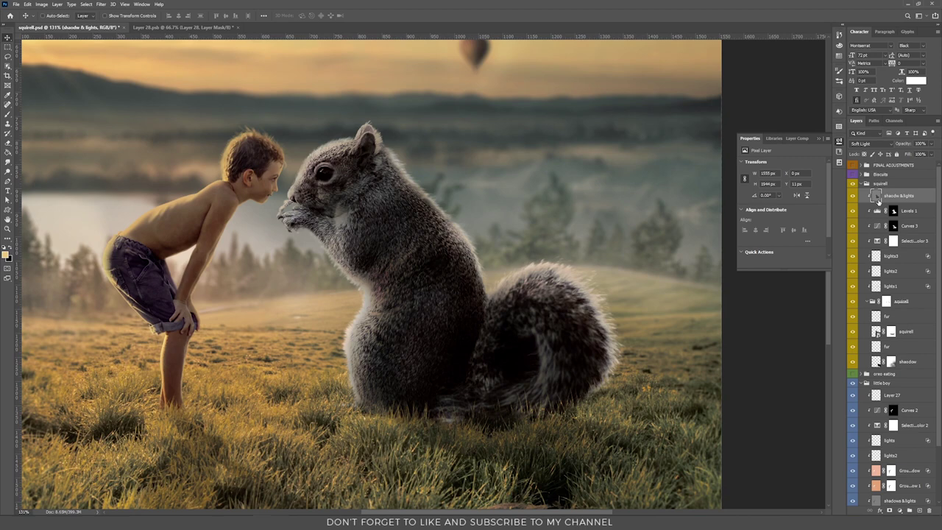
{"action": "scroll", "coordinate": [499, 244], "scroll_direction": "down", "scroll_amount": 3}
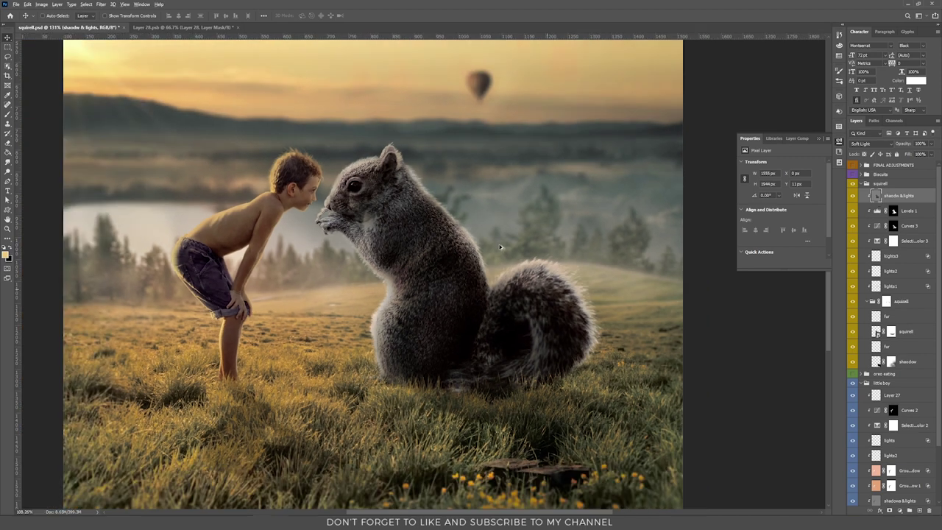
Turn on the oreo eating group beneath the squirrel group and expand it to show its layers.
{"action": "scroll", "coordinate": [500, 244], "scroll_direction": "up", "scroll_amount": 8}
{"action": "left_click", "coordinate": [891, 332]}
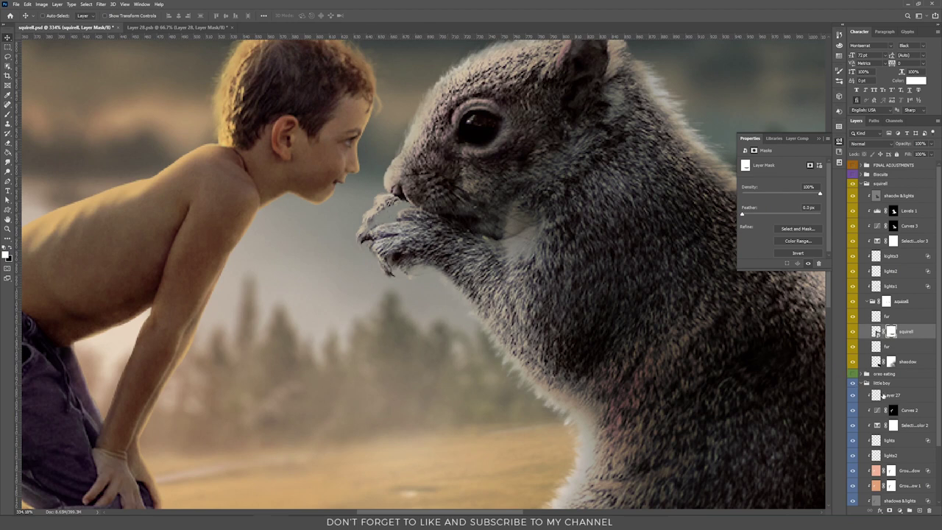
{"action": "left_click", "coordinate": [853, 374]}
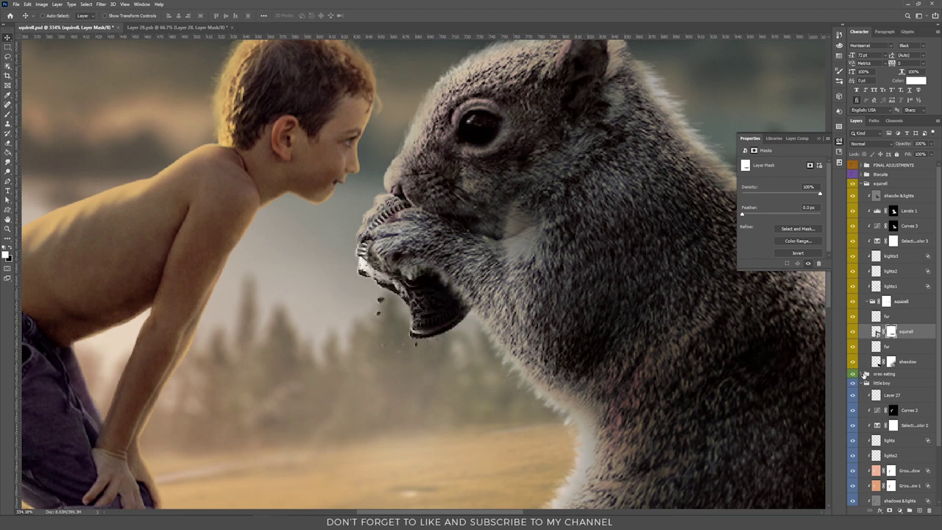
{"action": "left_click", "coordinate": [866, 374]}
{"action": "scroll", "coordinate": [890, 376], "scroll_direction": "down", "scroll_amount": 3}
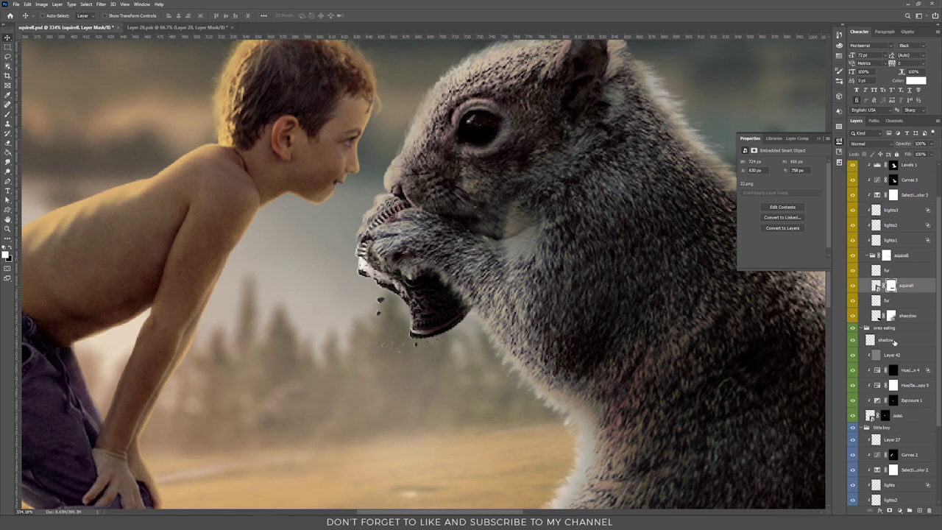
Hide all layers above the oreo in its group, and shift the cookie to inspect its cutout, undoing the move.
{"action": "left_click", "coordinate": [853, 354]}
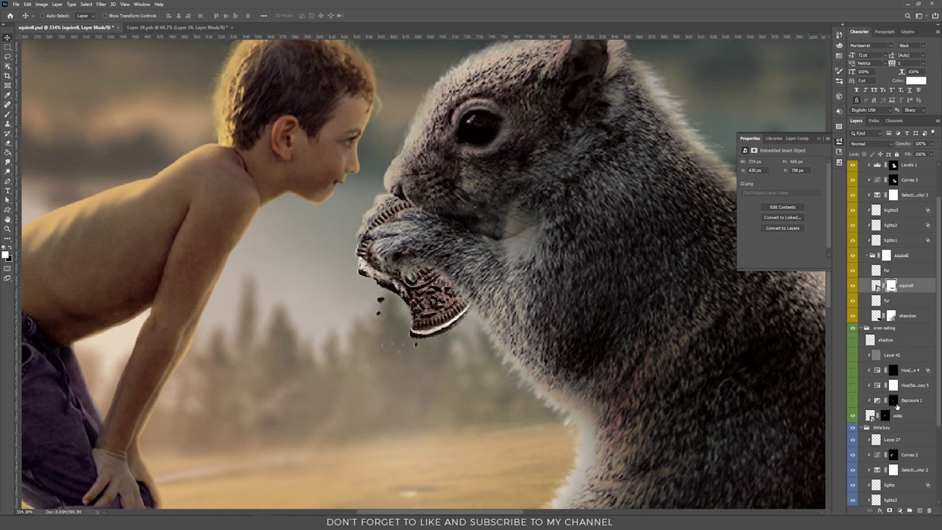
{"action": "left_click", "coordinate": [900, 415]}
{"action": "left_click_drag", "start_coordinate": [497, 309], "coordinate": [414, 318]}
{"action": "key", "text": "ctrl+z"}
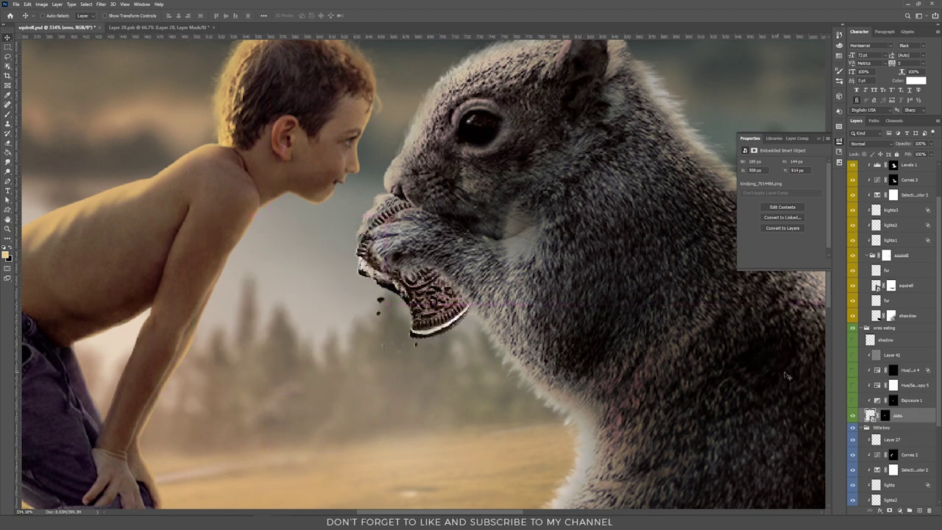
Turn on Exposure 1 to inspect its effect and settings on the oreo, and hide it again.
{"action": "left_click", "coordinate": [853, 400]}
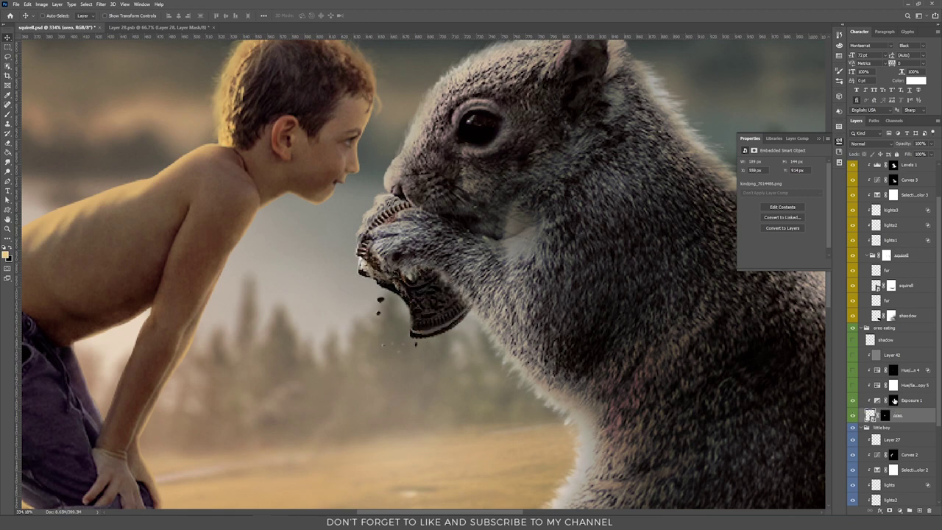
{"action": "left_click", "coordinate": [893, 400]}
{"action": "left_click", "coordinate": [877, 400]}
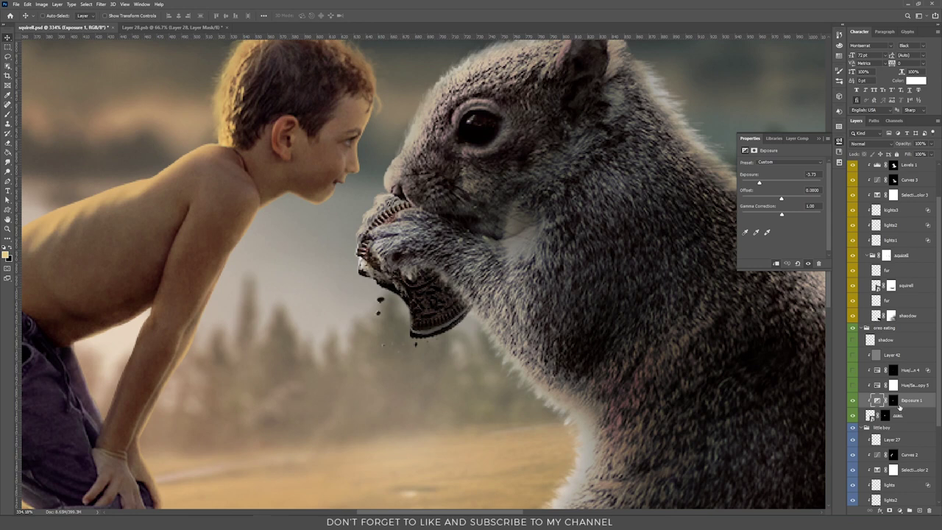
{"action": "left_click", "coordinate": [852, 401]}
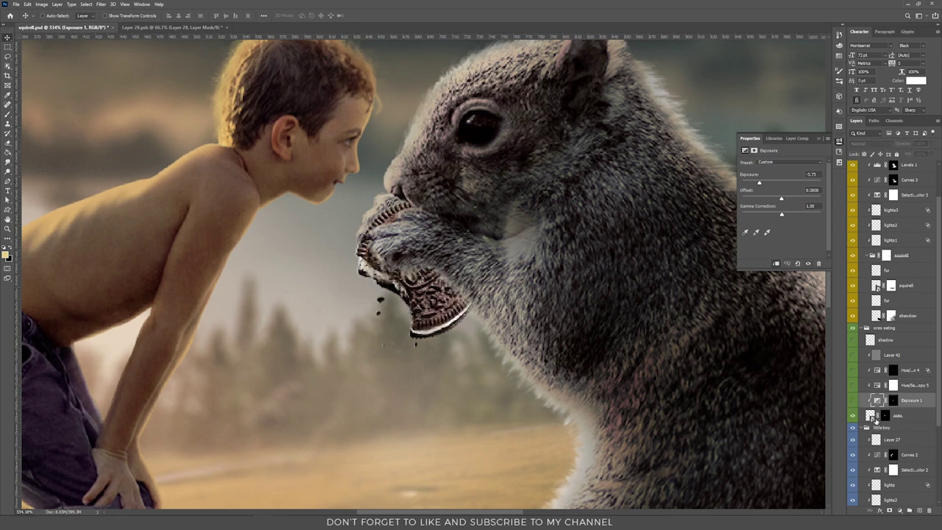
Add a clipped Exposure adjustment above the oreo with exposure at -2.22.
{"action": "left_click", "coordinate": [901, 510]}
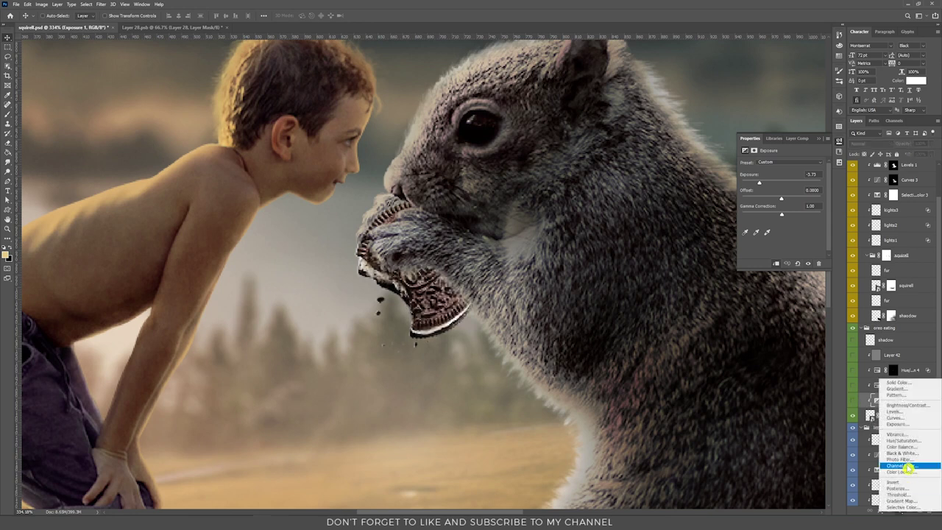
{"action": "left_click", "coordinate": [910, 424]}
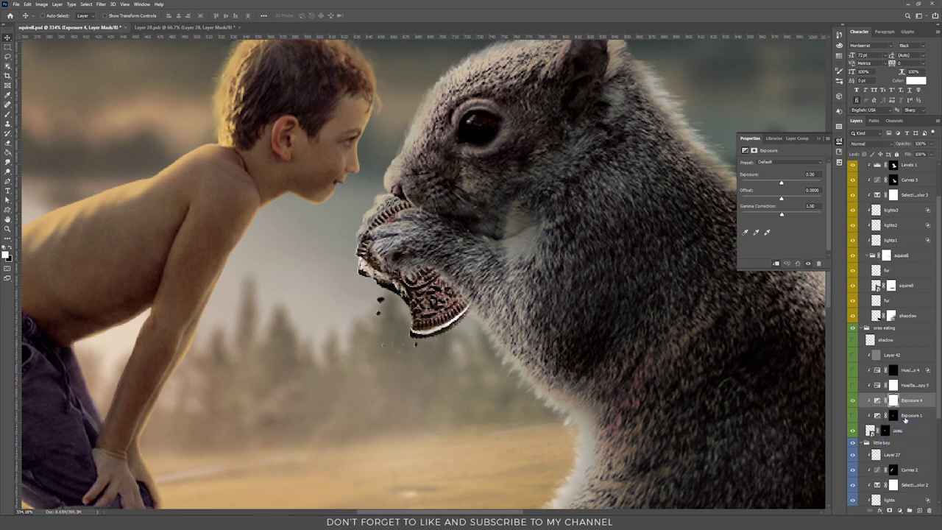
{"action": "left_click_drag", "start_coordinate": [781, 183], "coordinate": [770, 186]}
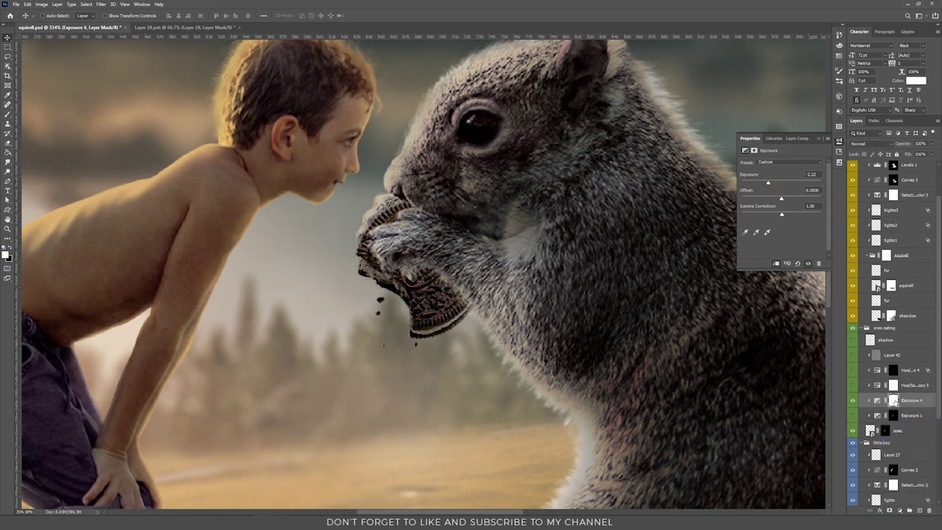
Invert the new Exposure layer's mask to black and paint the darkening back onto the lower part of the cookie.
{"action": "left_click", "coordinate": [894, 402]}
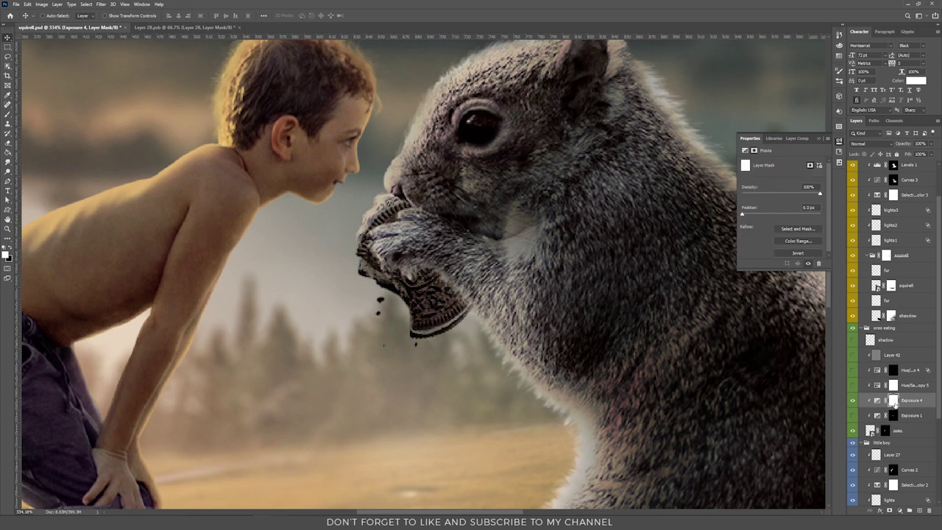
{"action": "key", "text": "ctrl+i"}
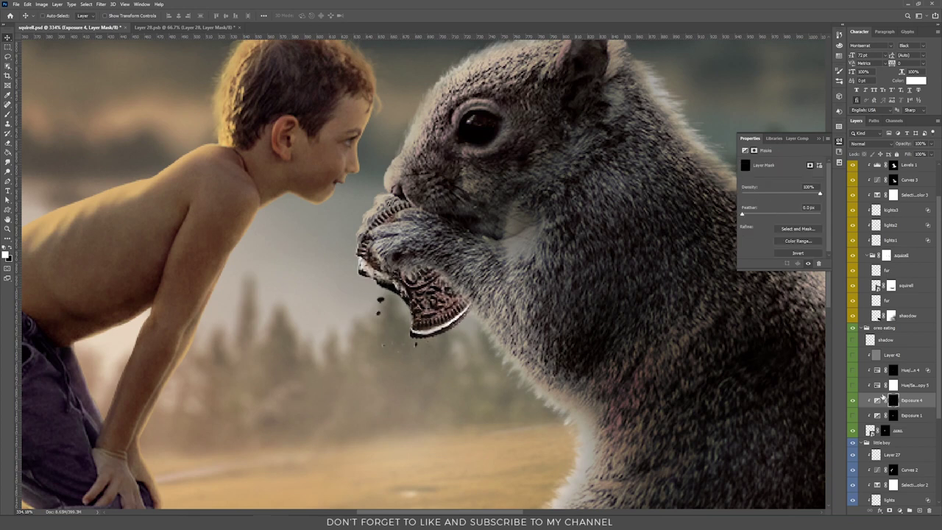
{"action": "key", "text": "b"}
{"action": "mouse_move", "coordinate": [421, 281]}
{"action": "left_mouse_down"}
{"action": "mouse_move", "coordinate": [449, 314]}
{"action": "mouse_move", "coordinate": [433, 267]}
{"action": "mouse_move", "coordinate": [457, 286]}
{"action": "mouse_move", "coordinate": [427, 346]}
{"action": "mouse_move", "coordinate": [449, 249]}
{"action": "mouse_move", "coordinate": [458, 306]}
{"action": "left_mouse_up"}
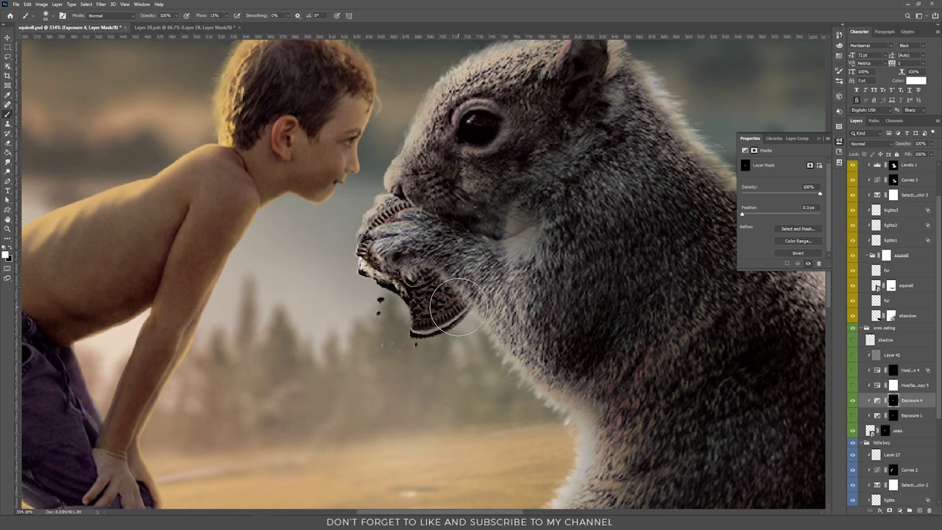
Delete the trial Exposure layer and turn on Exposure 1 and Hue/Saturation 1 copy 5 for the oreo.
{"action": "key", "text": "v"}
{"action": "key", "text": "Delete"}
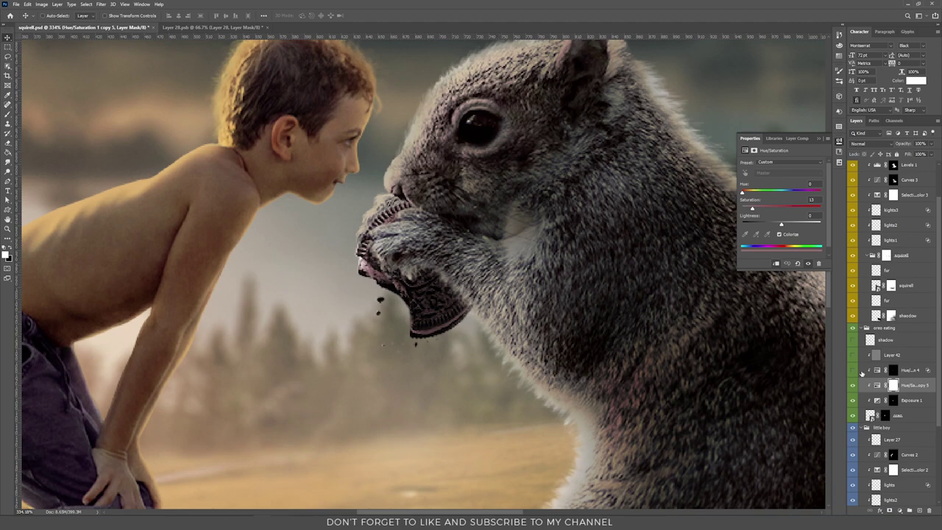
{"action": "left_click_drag", "start_coordinate": [475, 320], "coordinate": [395, 341]}
{"action": "key", "text": "ctrl+z"}
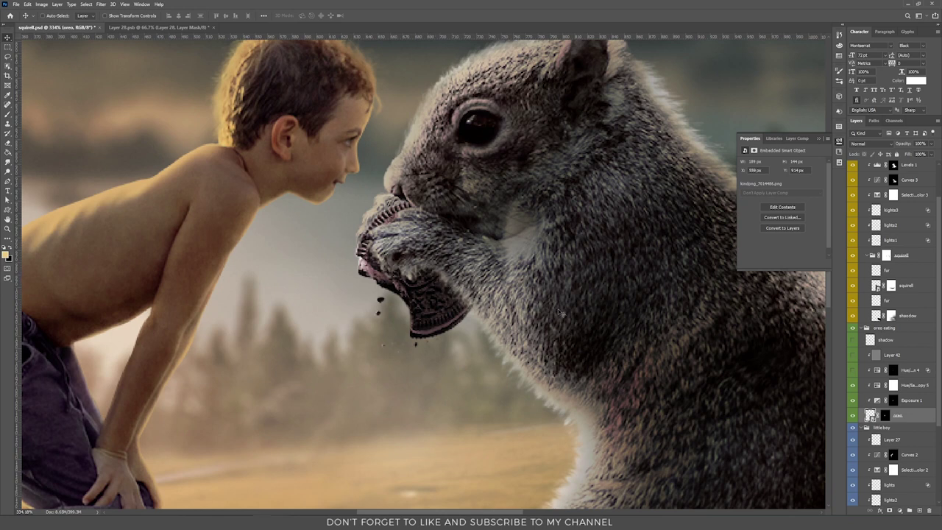
Turn on Hue/Saturation 4 above the oreo and inspect its mask, colorize settings and effect on the cookie.
{"action": "left_click", "coordinate": [852, 371]}
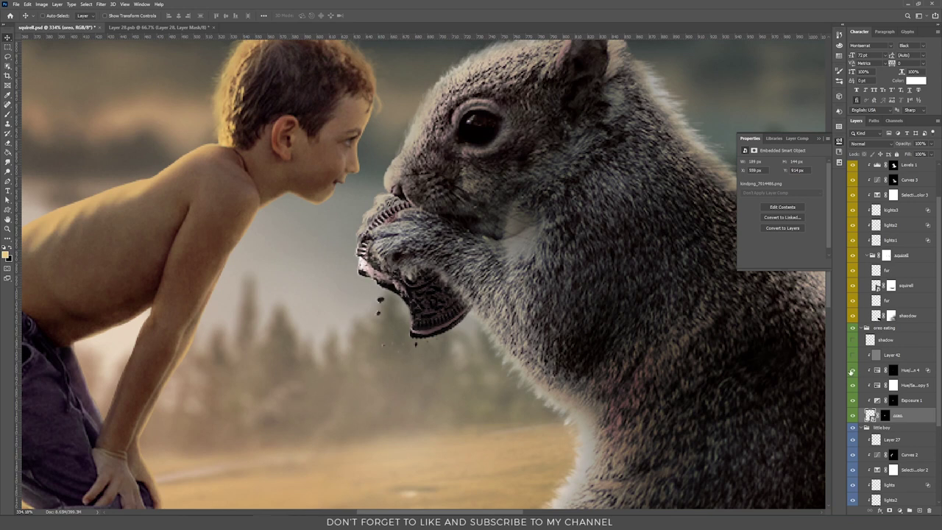
{"action": "left_click", "coordinate": [877, 371]}
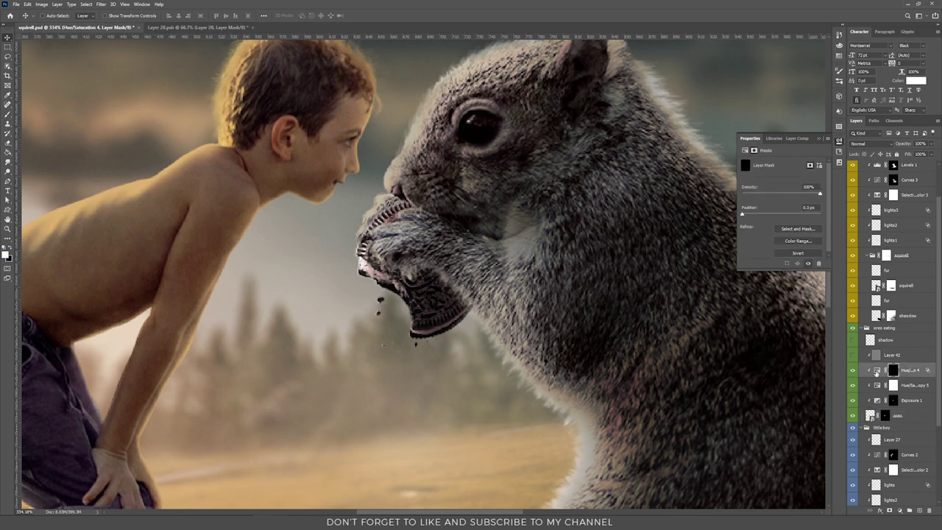
{"action": "left_click", "coordinate": [876, 372]}
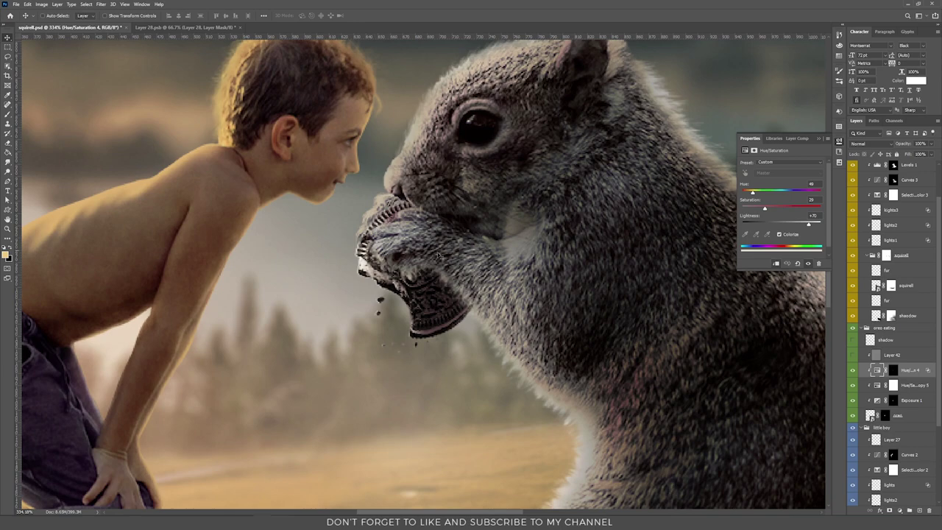
{"action": "scroll", "coordinate": [441, 257], "scroll_direction": "down", "scroll_amount": 6}
{"action": "scroll", "coordinate": [456, 249], "scroll_direction": "up", "scroll_amount": 7}
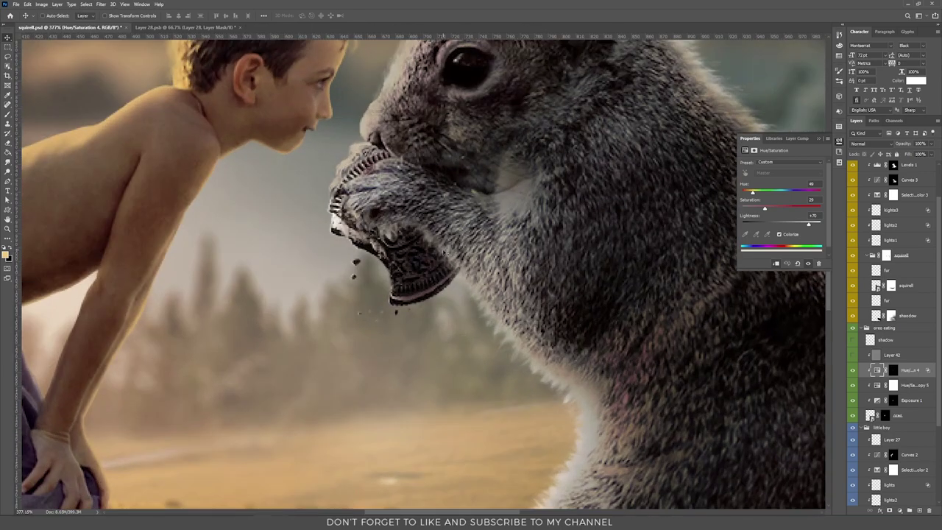
{"action": "scroll", "coordinate": [442, 259], "scroll_direction": "down", "scroll_amount": 3}
{"action": "scroll", "coordinate": [418, 256], "scroll_direction": "up", "scroll_amount": 2}
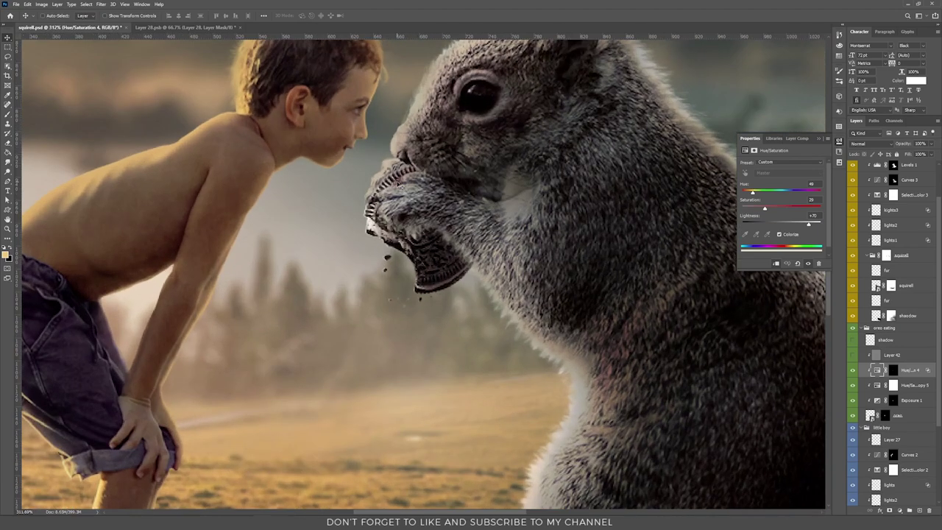
Turn on the Soft Light Layer 42 and the shadow layer in the oreo eating group.
{"action": "left_click", "coordinate": [853, 356]}
{"action": "left_click", "coordinate": [891, 358]}
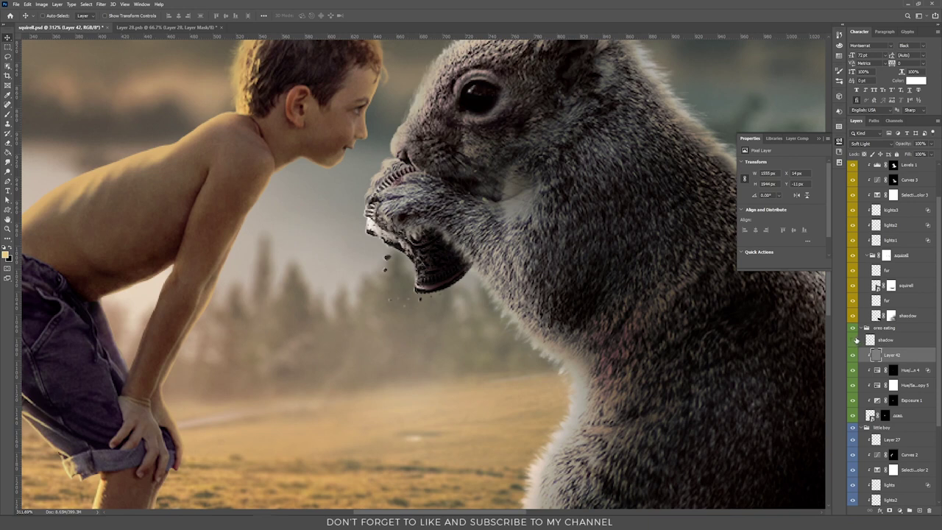
{"action": "left_click", "coordinate": [854, 340]}
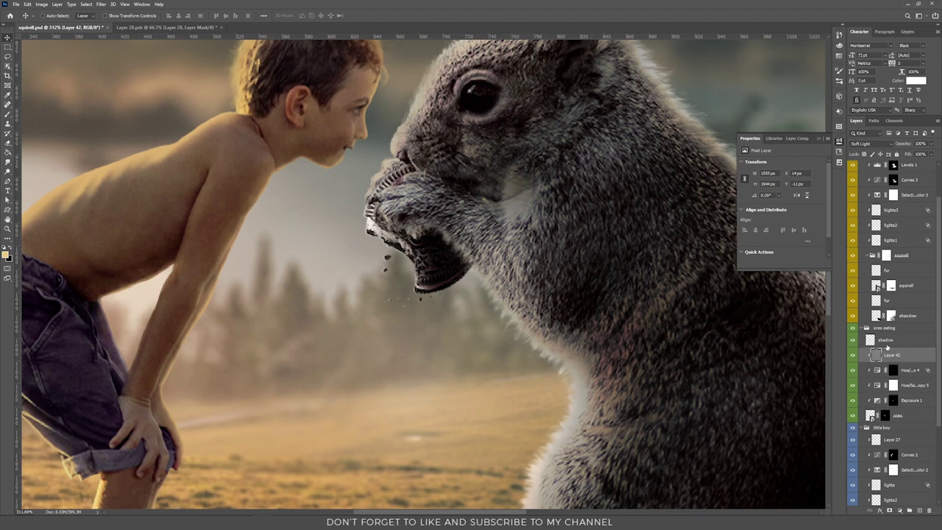
Toggle the shadow layer in the oreo eating group off and on to compare its effect around the cookie and paws.
{"action": "left_click", "coordinate": [887, 340]}
{"action": "left_click_drag", "start_coordinate": [553, 262], "coordinate": [505, 263]}
{"action": "left_click", "coordinate": [854, 340]}
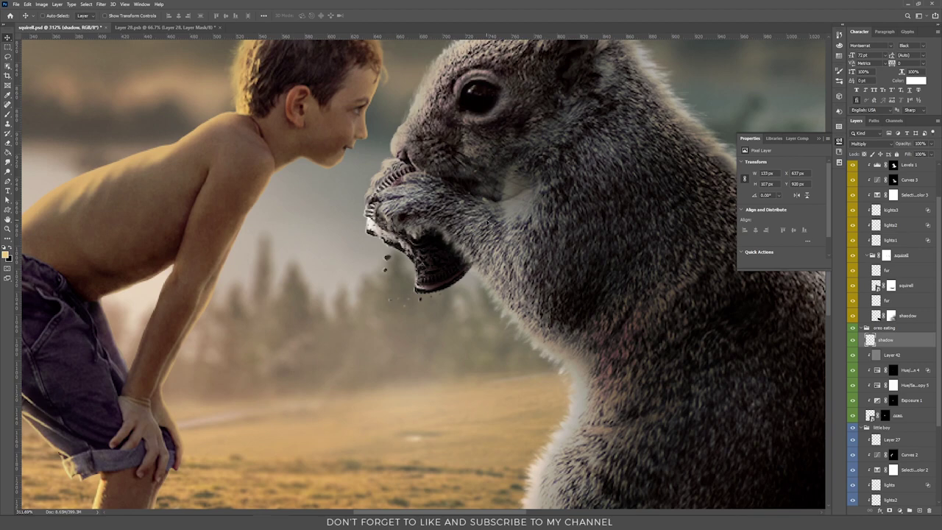
{"action": "left_click", "coordinate": [854, 340]}
{"action": "left_click", "coordinate": [854, 340]}
{"action": "scroll", "coordinate": [530, 288], "scroll_direction": "down", "scroll_amount": 4}
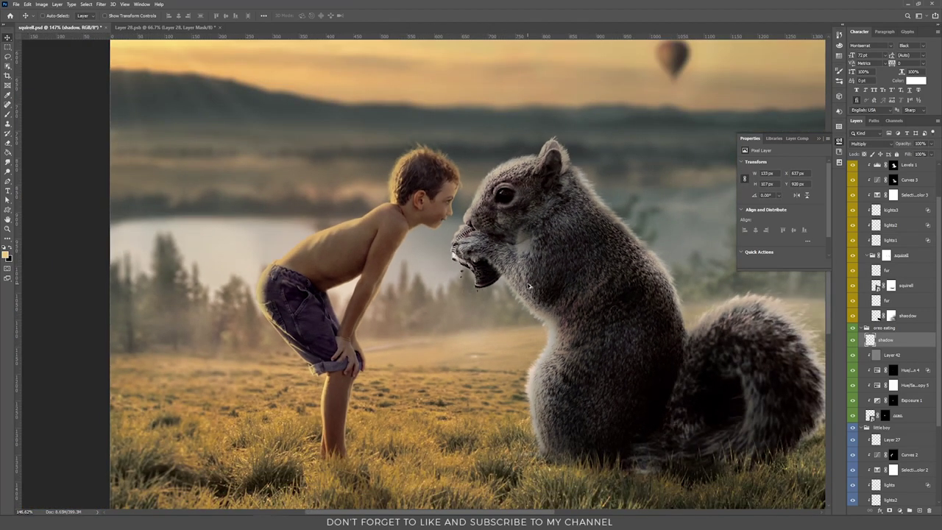
{"action": "scroll", "coordinate": [529, 287], "scroll_direction": "down", "scroll_amount": 3}
{"action": "scroll", "coordinate": [528, 289], "scroll_direction": "up", "scroll_amount": 4}
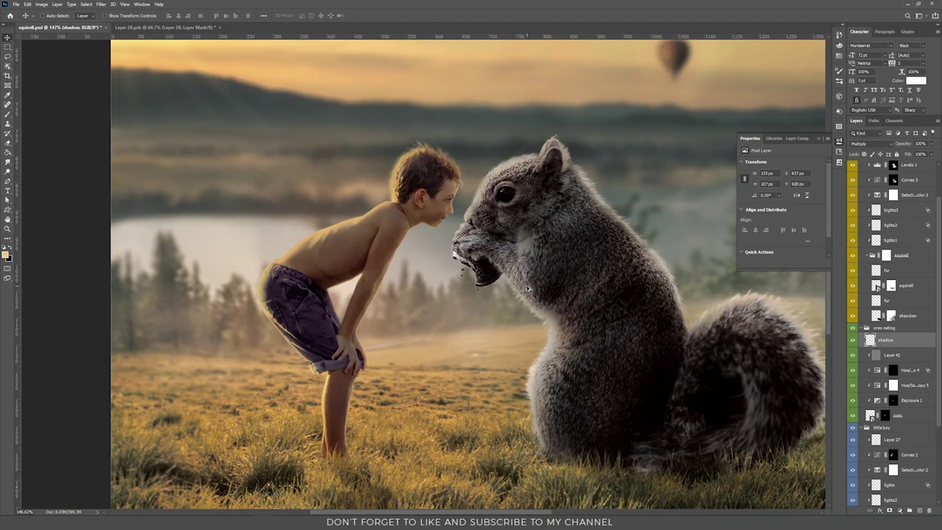
Collapse the oreo eating and little boy layer groups and bring the lower part of the composite into view.
{"action": "left_click", "coordinate": [862, 193]}
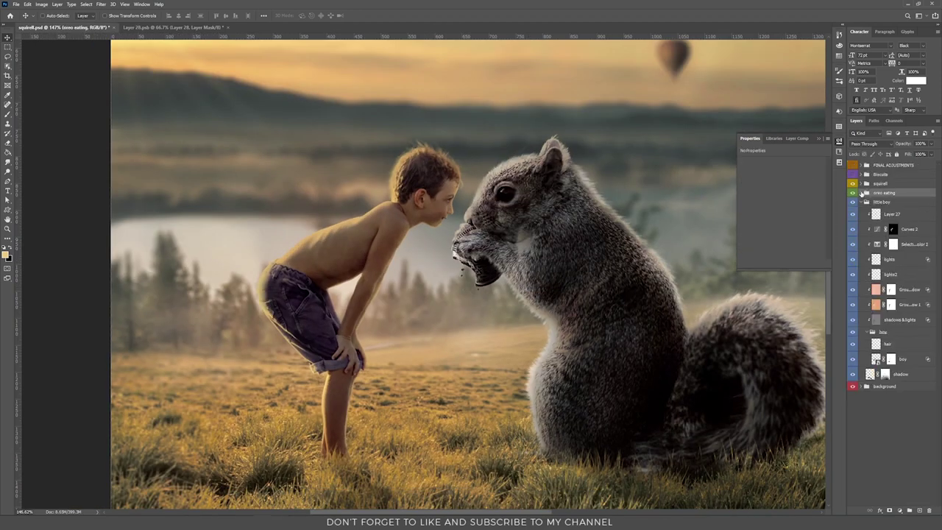
{"action": "left_click", "coordinate": [861, 203]}
{"action": "scroll", "coordinate": [527, 260], "scroll_direction": "down", "scroll_amount": 3}
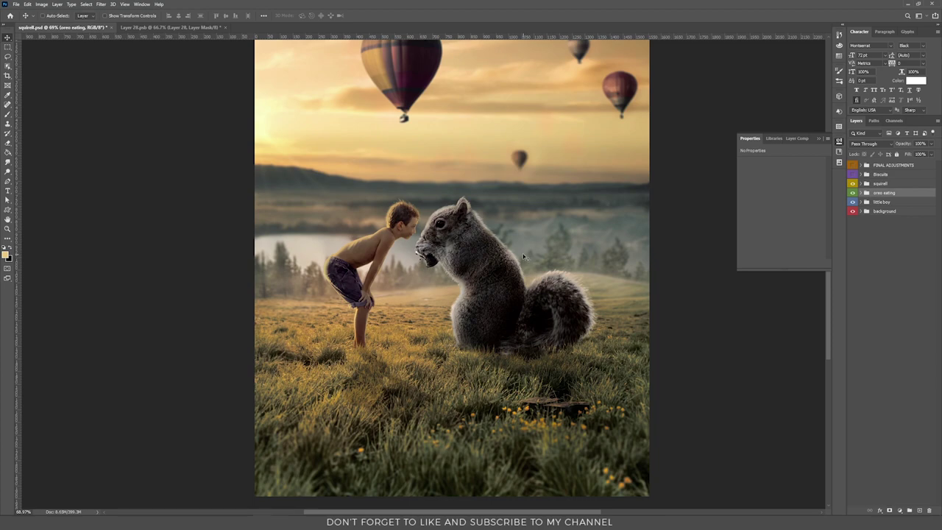
{"action": "scroll", "coordinate": [447, 279], "scroll_direction": "up", "scroll_amount": 2}
{"action": "left_click_drag", "start_coordinate": [486, 274], "coordinate": [540, 173]}
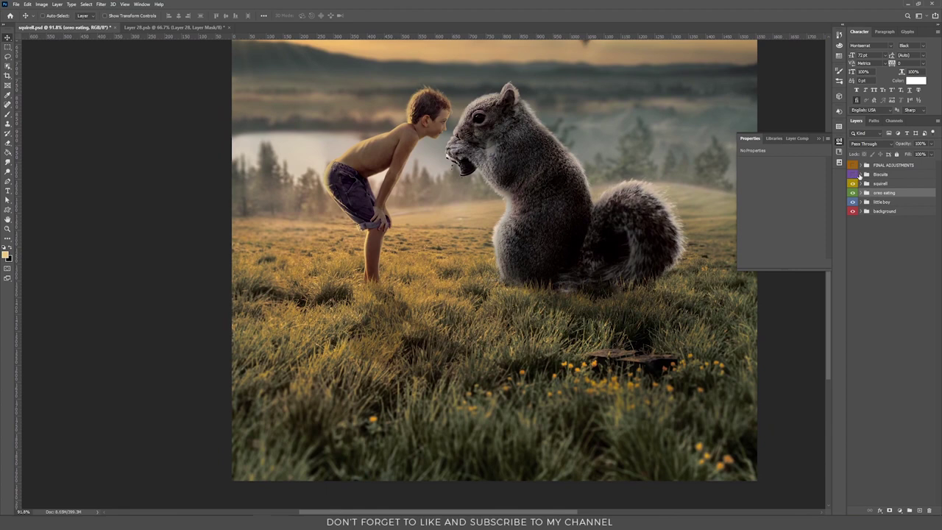
Expand and turn on the Biscuits group, and frame the oreo stack behind the squirrel's tail.
{"action": "left_click", "coordinate": [860, 175]}
{"action": "left_click", "coordinate": [853, 175]}
{"action": "left_click_drag", "start_coordinate": [534, 293], "coordinate": [444, 267]}
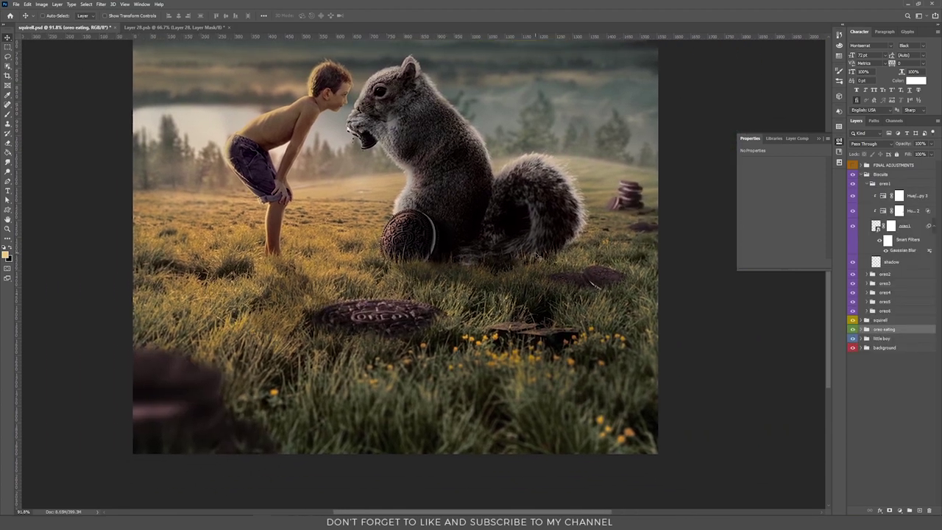
{"action": "scroll", "coordinate": [642, 203], "scroll_direction": "up", "scroll_amount": 5}
{"action": "scroll", "coordinate": [642, 203], "scroll_direction": "up", "scroll_amount": 3}
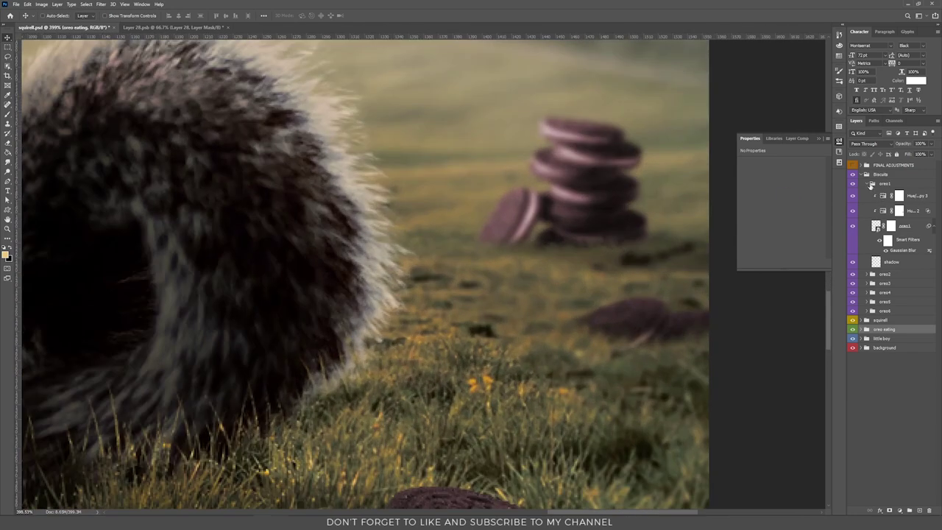
Hide the two Hue/Saturation layers in the oreo1 group and turn off the oreo1 layer's smart filters.
{"action": "left_click", "coordinate": [883, 183]}
{"action": "mouse_move", "coordinate": [570, 201]}
{"action": "left_mouse_down"}
{"action": "mouse_move", "coordinate": [591, 154]}
{"action": "mouse_move", "coordinate": [570, 204]}
{"action": "left_mouse_up"}
{"action": "left_click_drag", "start_coordinate": [853, 211], "coordinate": [852, 195]}
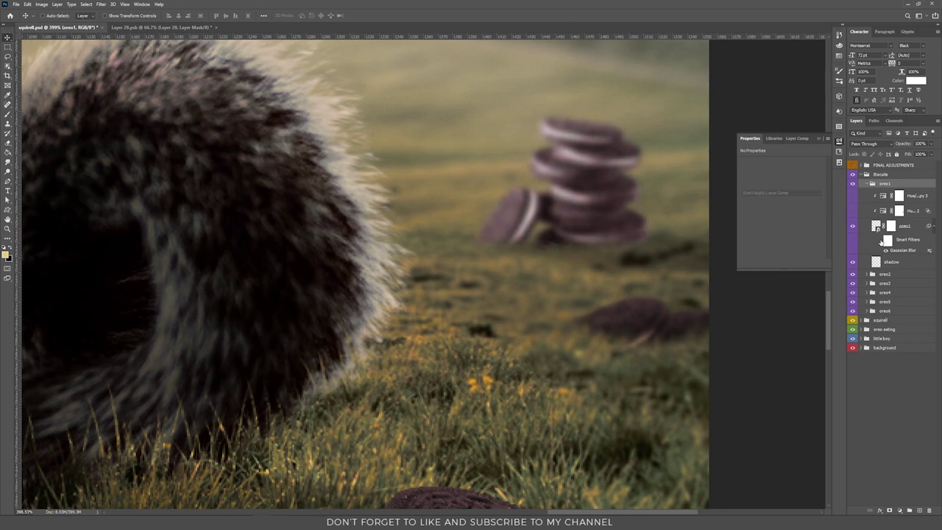
{"action": "left_click", "coordinate": [881, 242]}
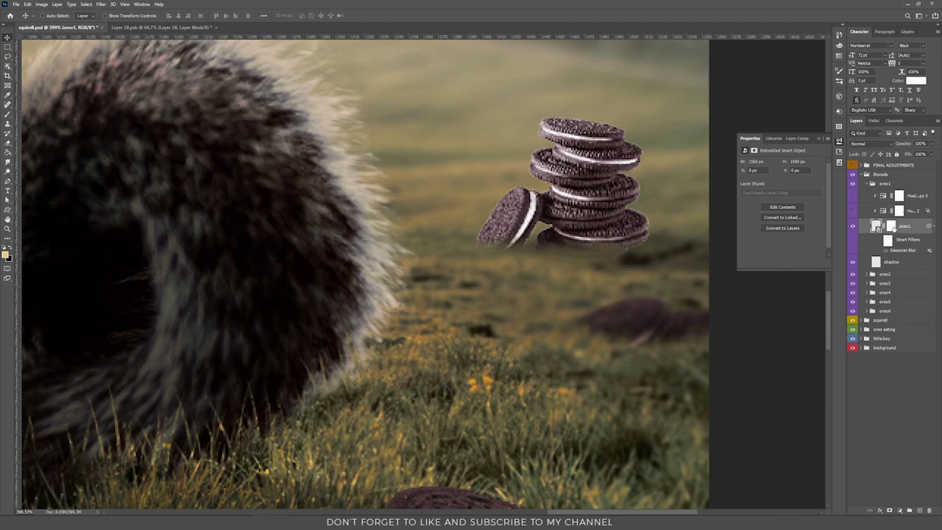
Disable and re-enable the oreo1 layer mask to compare the base of the oreo stack with and without it.
{"action": "left_click", "coordinate": [892, 227], "text": "shift"}
{"action": "scroll", "coordinate": [555, 257], "scroll_direction": "down", "scroll_amount": 6, "text": "alt"}
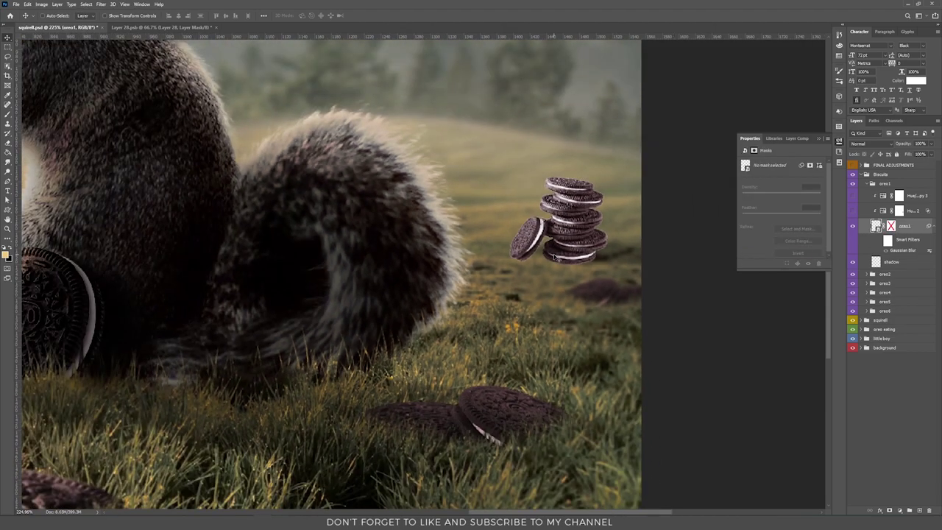
{"action": "scroll", "coordinate": [564, 259], "scroll_direction": "up", "scroll_amount": 5, "text": "alt"}
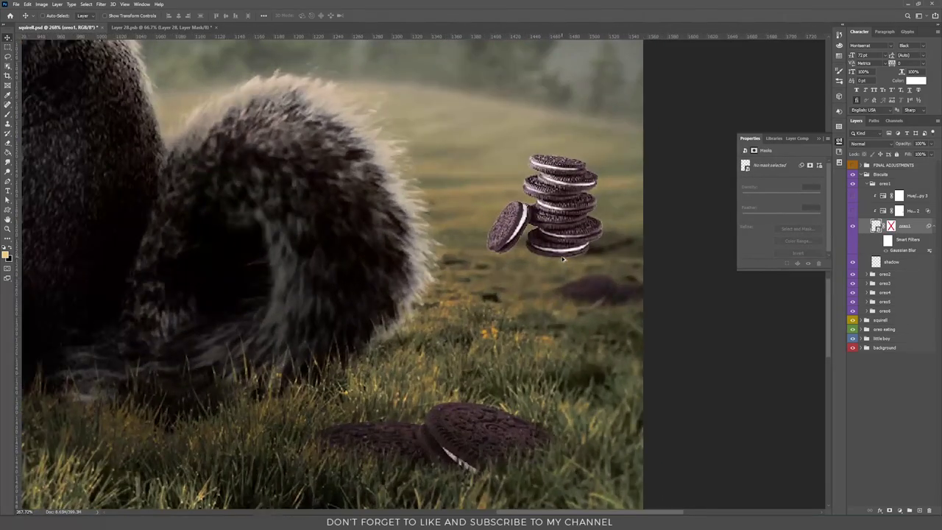
{"action": "scroll", "coordinate": [562, 257], "scroll_direction": "up", "scroll_amount": 4, "text": "alt"}
{"action": "left_click", "coordinate": [891, 227], "text": "shift"}
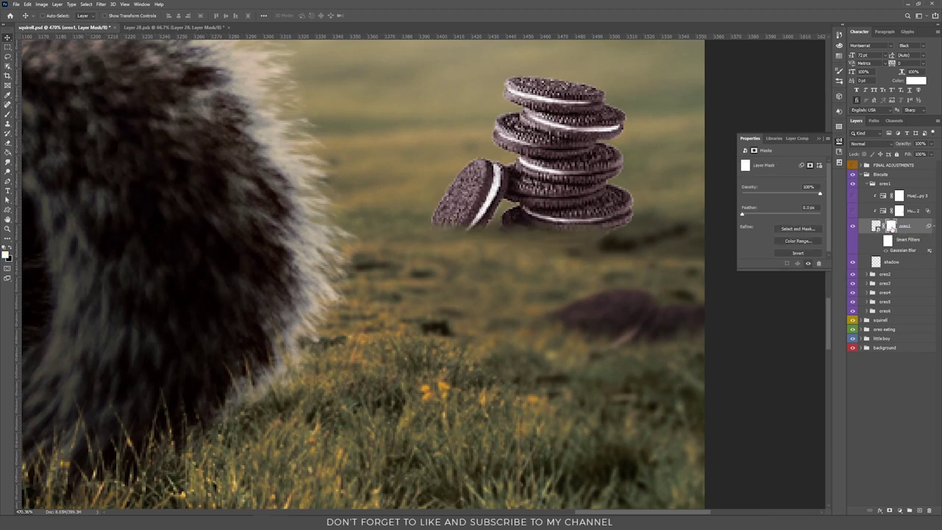
Try brushing black on the oreo1 layer mask to fade the bottom of the stack into the grass.
{"action": "key", "text": "b"}
{"action": "key", "text": "x"}
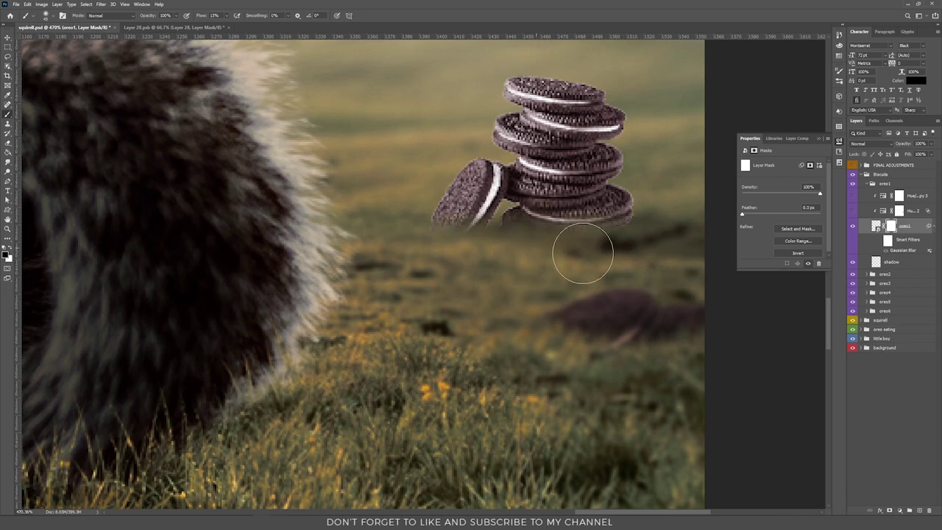
{"action": "key", "text": "ctrl+0"}
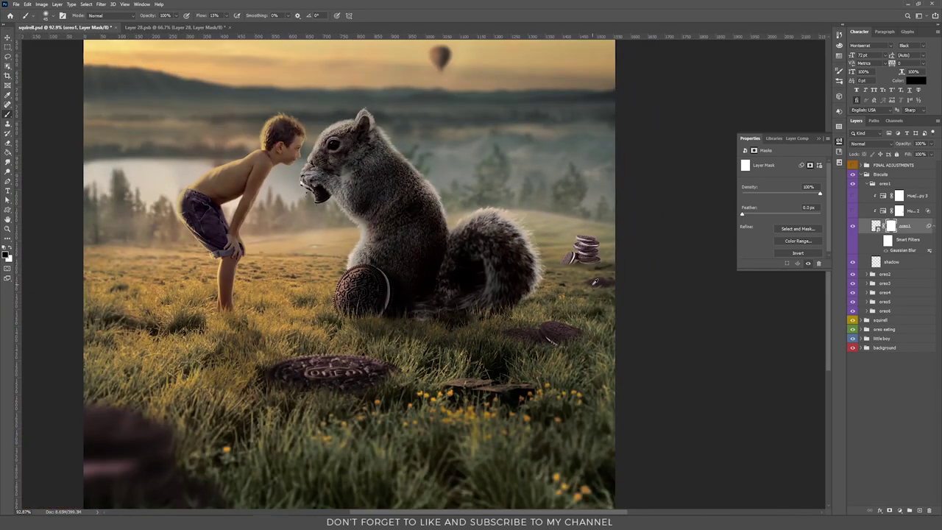
{"action": "scroll", "coordinate": [587, 270], "scroll_direction": "up", "scroll_amount": 10}
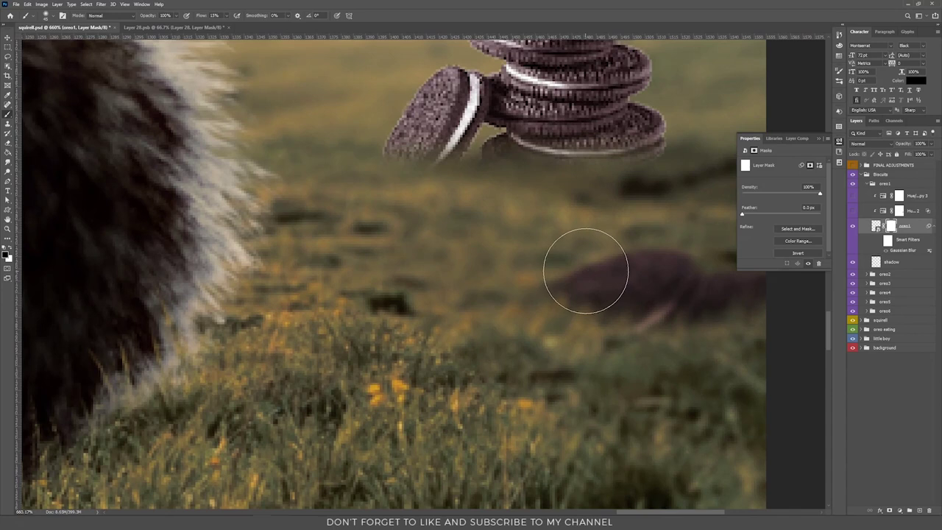
{"action": "key", "text": "v"}
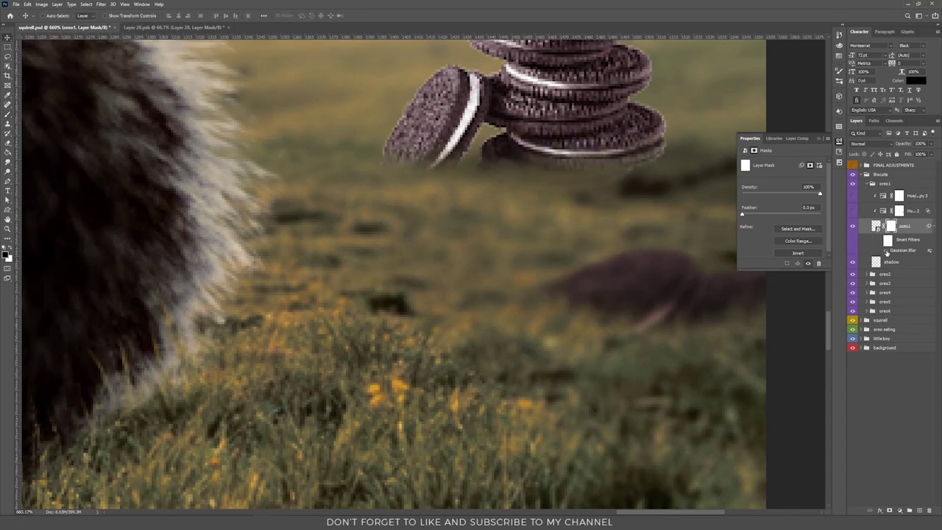
Turn the Gaussian Blur smart filter back on for the oreo1 layer and check the stack against the background.
{"action": "left_click", "coordinate": [887, 251]}
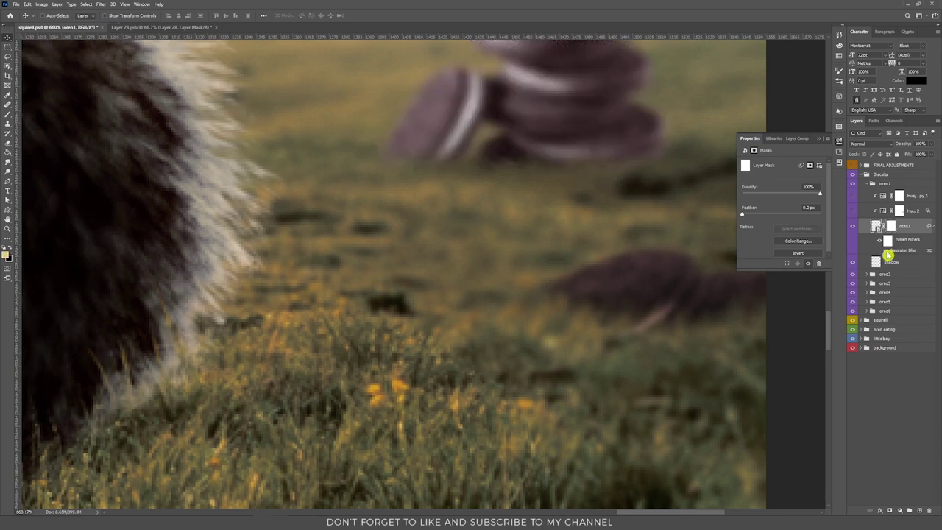
{"action": "scroll", "coordinate": [444, 319], "scroll_direction": "down", "scroll_amount": 7}
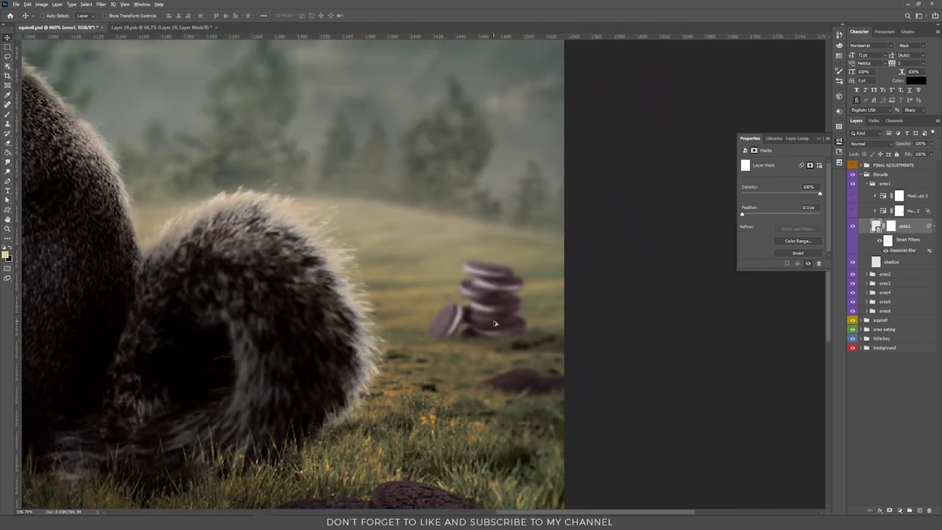
{"action": "scroll", "coordinate": [495, 323], "scroll_direction": "up", "scroll_amount": 5}
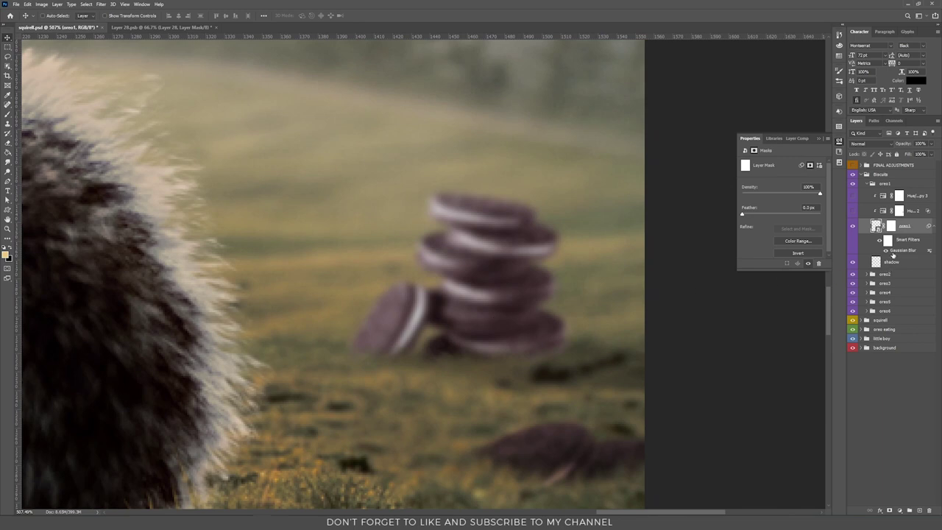
Inspect the settings of Hue/Saturation 1 copy 3 and Hue/Saturation 3 copy 2, toggling the latter's darkening of the oreo stack.
{"action": "left_click", "coordinate": [898, 195]}
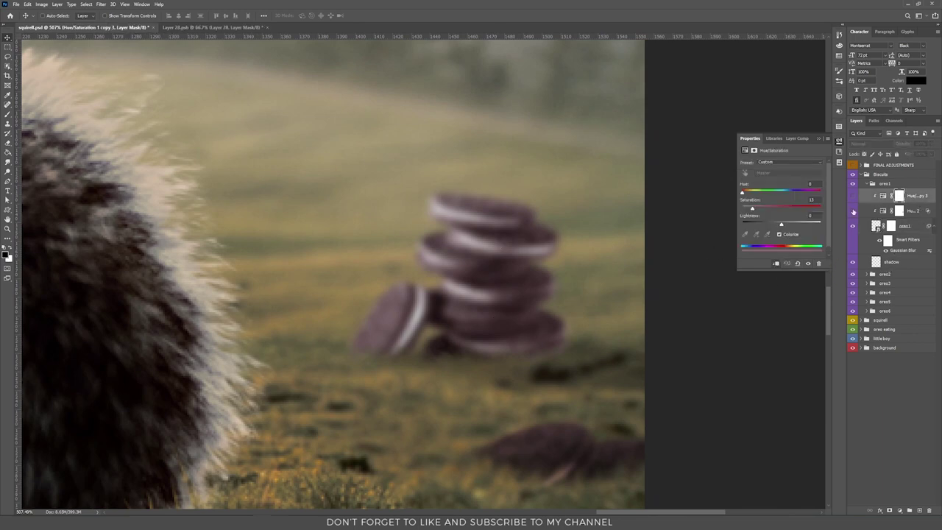
{"action": "left_click", "coordinate": [854, 212]}
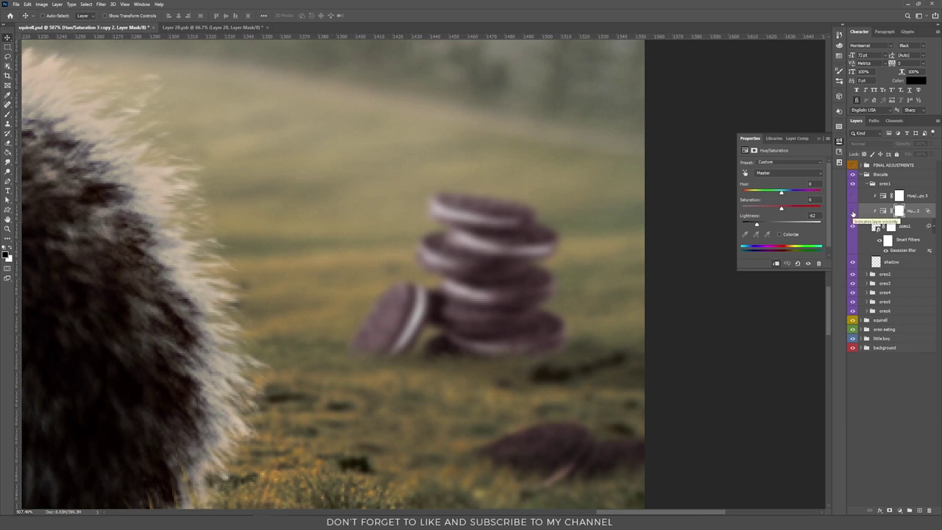
{"action": "left_click", "coordinate": [854, 213]}
{"action": "left_click", "coordinate": [899, 212]}
{"action": "left_click", "coordinate": [885, 212]}
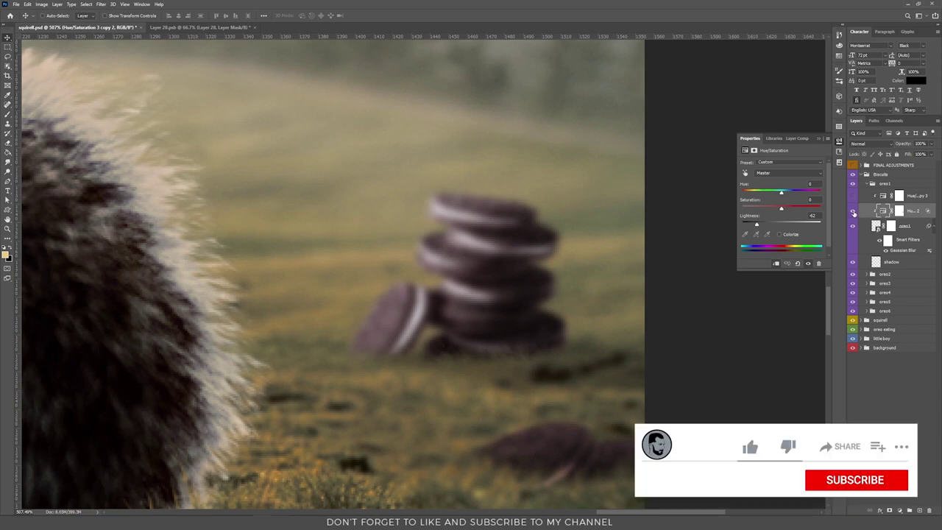
Add a trial Hue/Saturation adjustment clipped to the oreo1 layer and lower its lightness to darken the stack.
{"action": "left_click", "coordinate": [906, 226]}
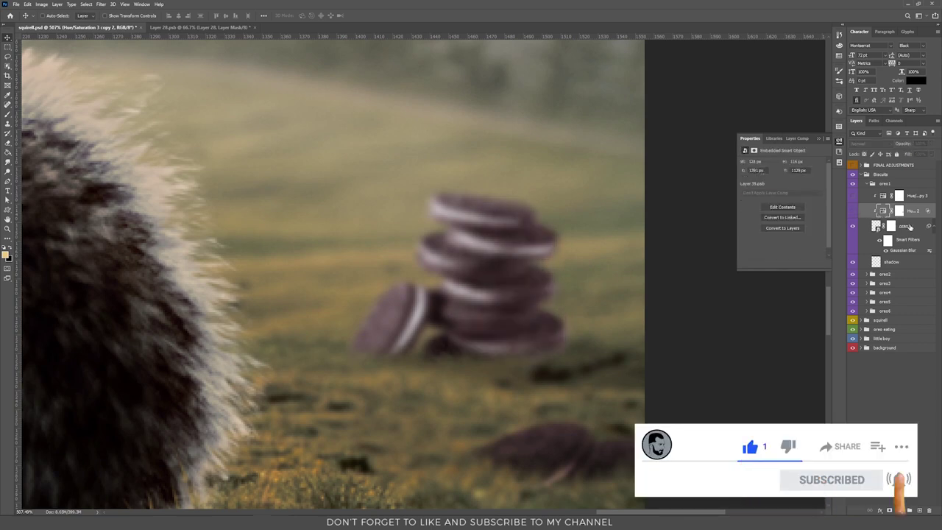
{"action": "left_click", "coordinate": [899, 511]}
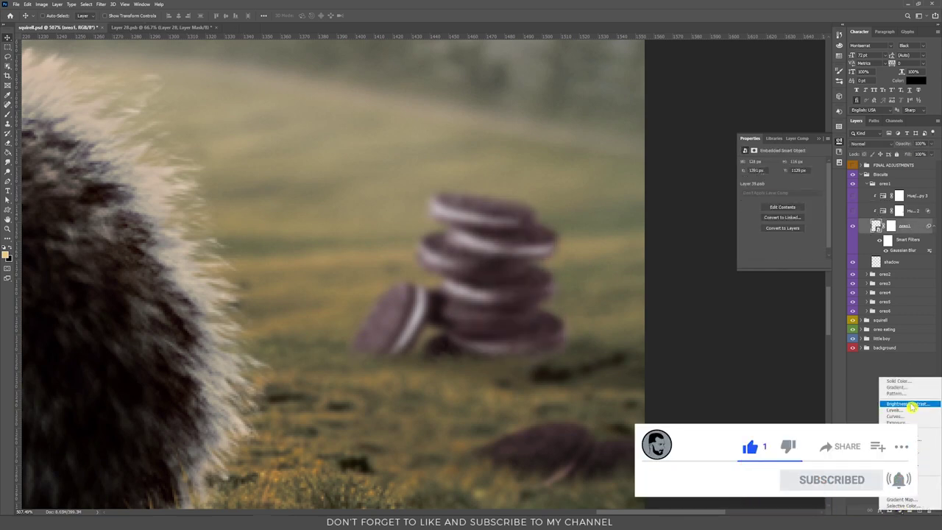
{"action": "left_click", "coordinate": [910, 440]}
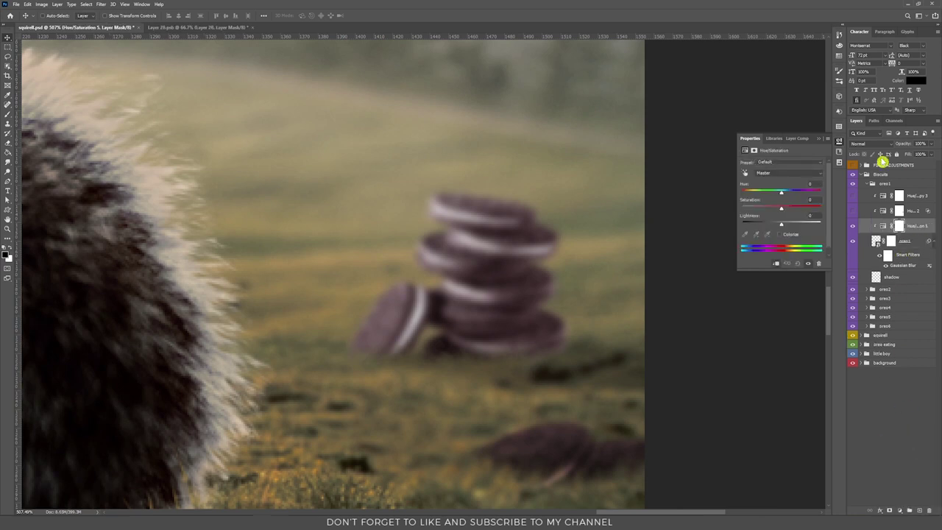
{"action": "left_click_drag", "start_coordinate": [782, 223], "coordinate": [767, 223]}
Paint black on the trial Hue/Saturation mask to bring light back to the edges of the stacked and leaning cookies.
{"action": "left_click", "coordinate": [900, 227]}
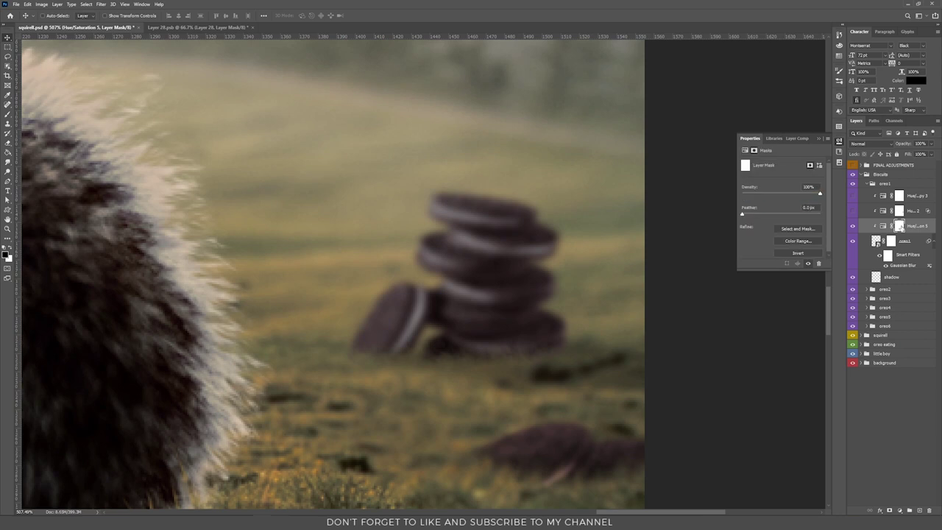
{"action": "key", "text": "b"}
{"action": "mouse_move", "coordinate": [505, 231]}
{"action": "left_mouse_down"}
{"action": "mouse_move", "coordinate": [455, 207]}
{"action": "mouse_move", "coordinate": [440, 211]}
{"action": "left_mouse_up"}
{"action": "mouse_move", "coordinate": [343, 330]}
{"action": "left_mouse_down"}
{"action": "mouse_move", "coordinate": [404, 346]}
{"action": "mouse_move", "coordinate": [474, 210]}
{"action": "mouse_move", "coordinate": [479, 217]}
{"action": "mouse_move", "coordinate": [409, 313]}
{"action": "left_mouse_up"}
{"action": "scroll", "coordinate": [380, 288], "scroll_direction": "down", "scroll_amount": 5}
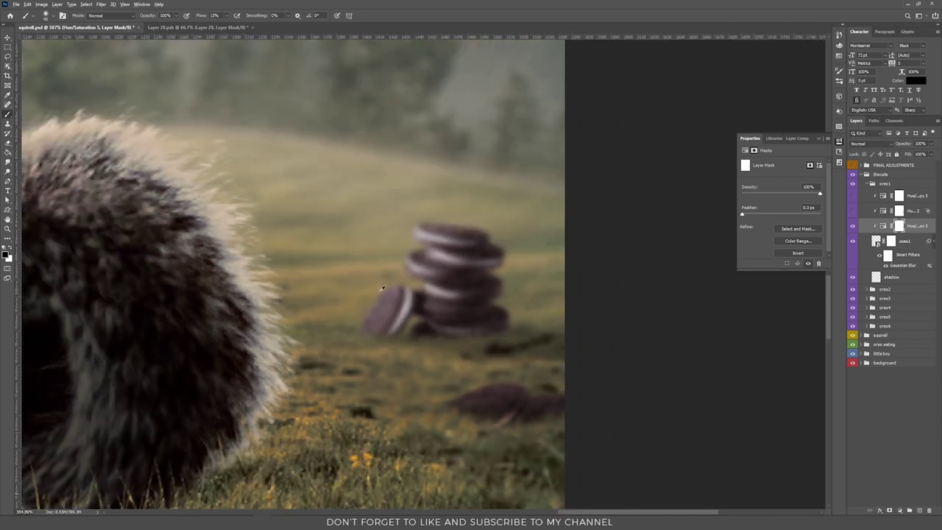
{"action": "scroll", "coordinate": [386, 284], "scroll_direction": "down", "scroll_amount": 2}
{"action": "scroll", "coordinate": [414, 287], "scroll_direction": "down", "scroll_amount": 2}
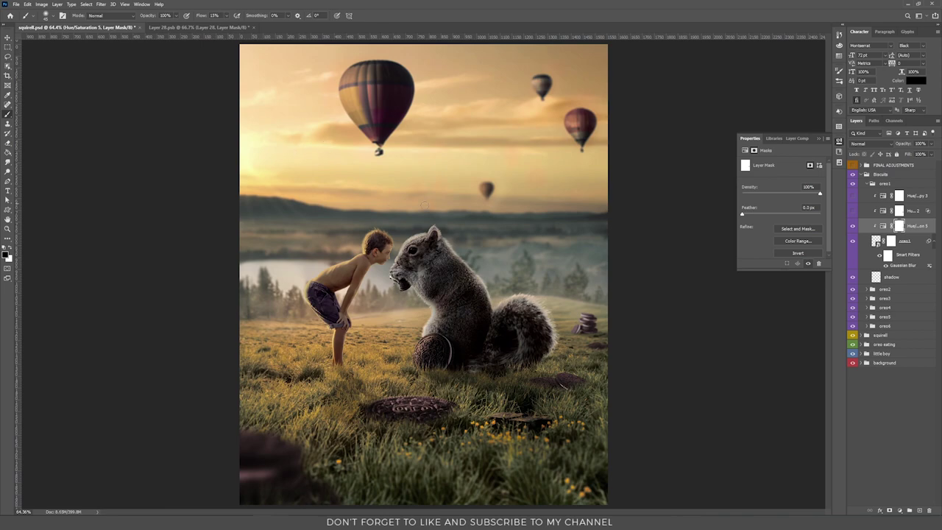
Delete the trial Hue/Saturation layer and turn on Hue/Saturation 3 copy 2 and Hue/Saturation 1 copy 3 for the oreo stack.
{"action": "scroll", "coordinate": [593, 324], "scroll_direction": "up", "scroll_amount": 5}
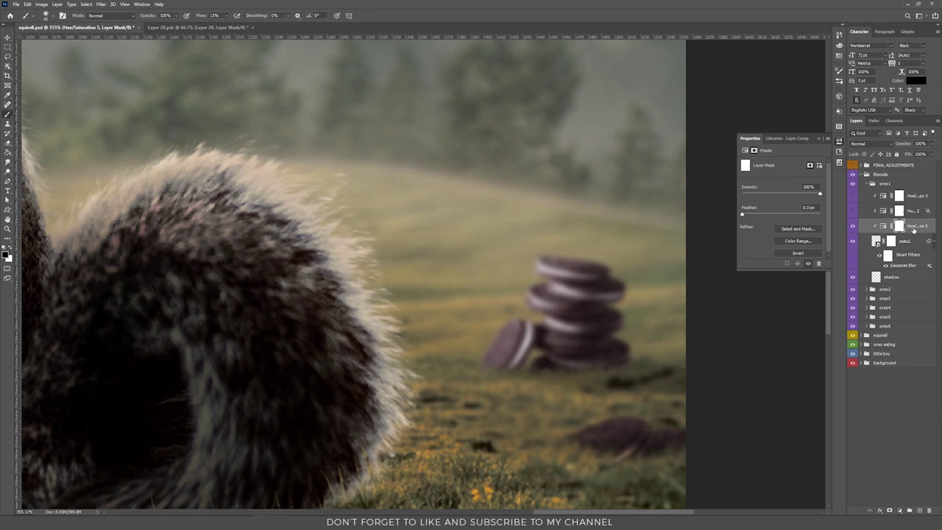
{"action": "key", "text": "Delete"}
{"action": "left_click", "coordinate": [853, 196]}
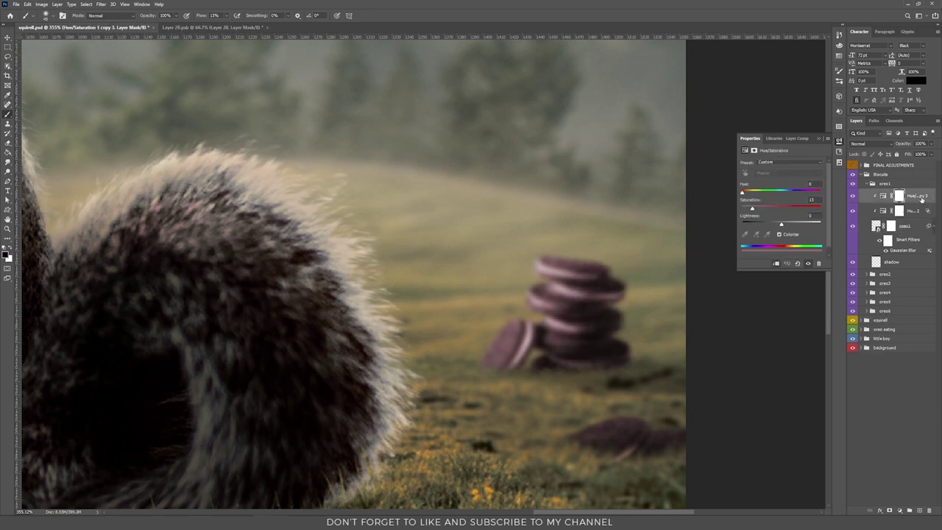
{"action": "scroll", "coordinate": [578, 315], "scroll_direction": "down", "scroll_amount": 4}
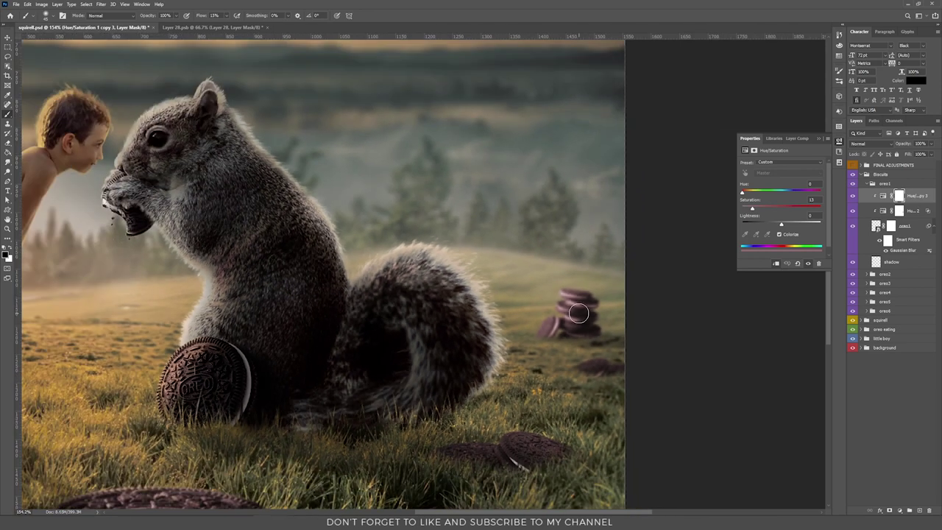
Select both Hue/Saturation adjustments of the oreo stack, collapse the oreo1 group and hide it.
{"action": "left_click", "coordinate": [912, 211], "text": "shift"}
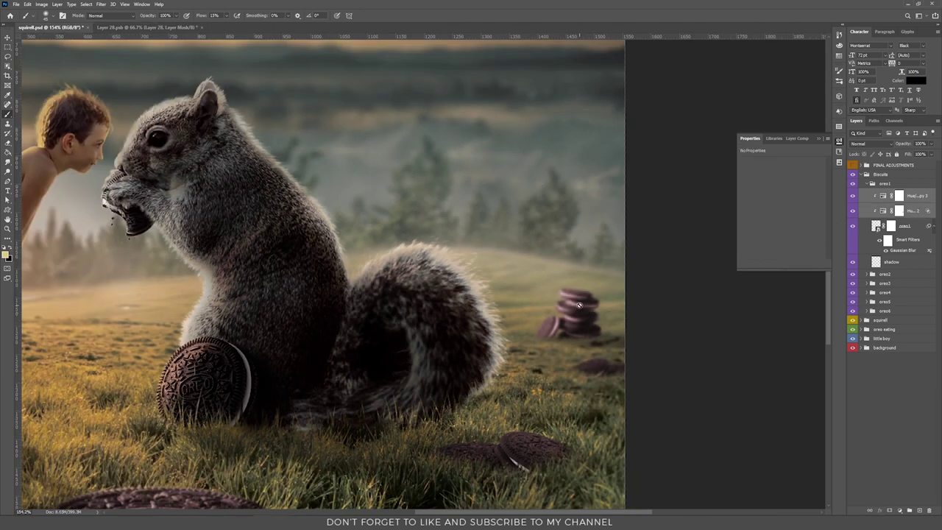
{"action": "left_click_drag", "start_coordinate": [550, 435], "coordinate": [555, 240]}
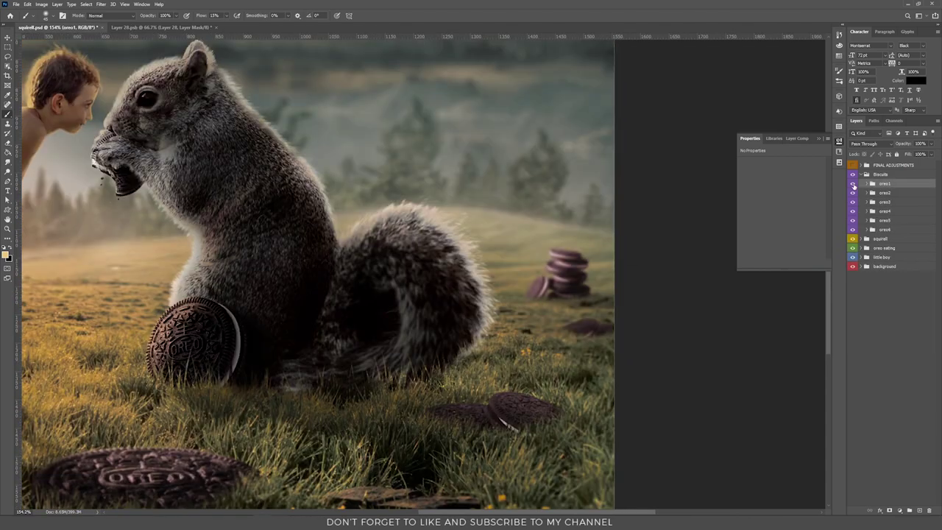
{"action": "left_click", "coordinate": [854, 184]}
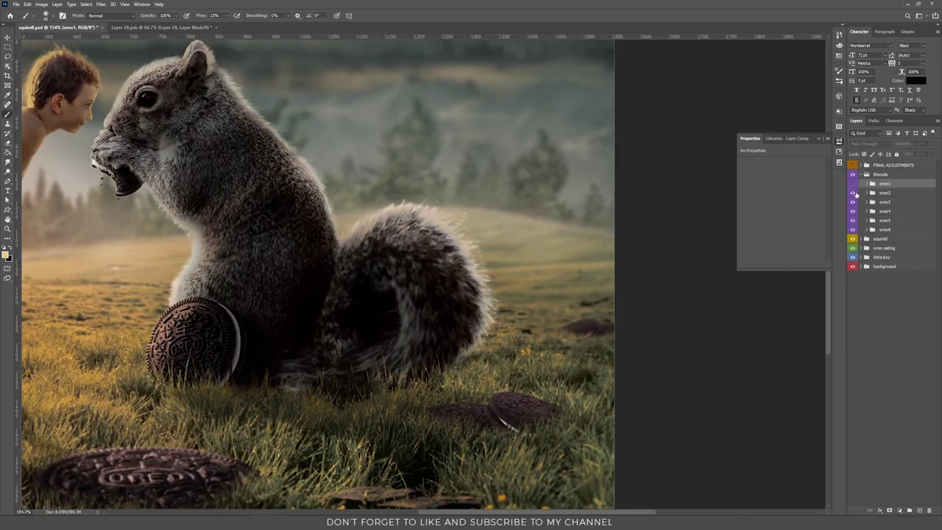
Toggle the oreo2 group, its two Hue/Saturation adjustments and its Gaussian Blur smart filter off and on to compare their effects.
{"action": "left_click", "coordinate": [854, 193]}
{"action": "left_click", "coordinate": [853, 193]}
{"action": "left_click", "coordinate": [867, 193]}
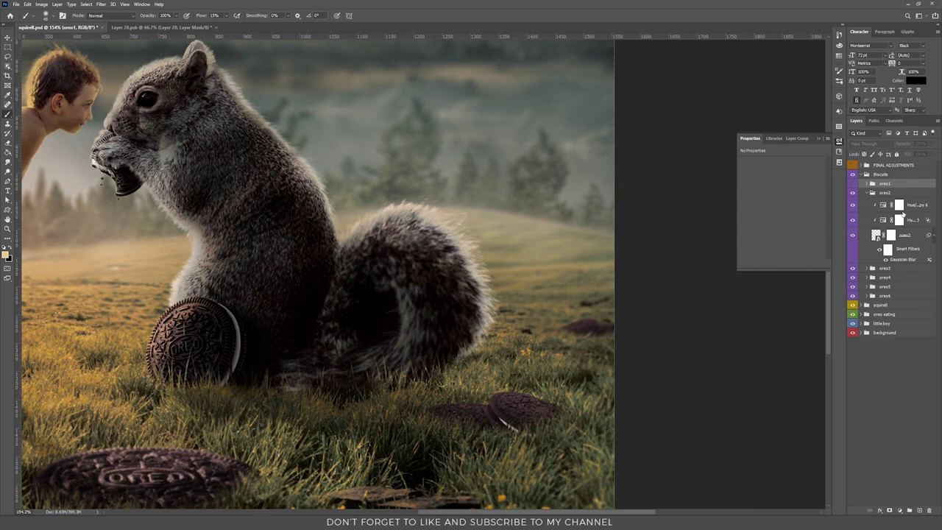
{"action": "scroll", "coordinate": [575, 335], "scroll_direction": "up", "scroll_amount": 5}
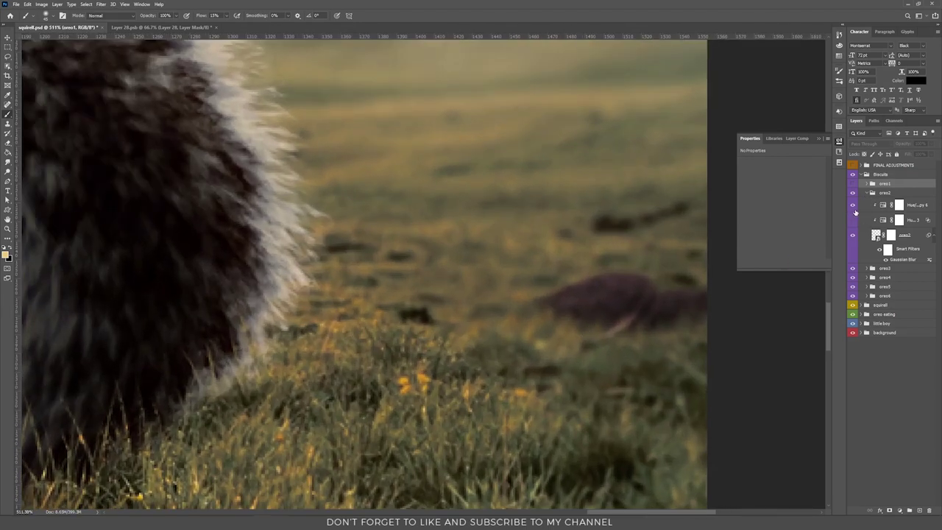
{"action": "left_click", "coordinate": [854, 210]}
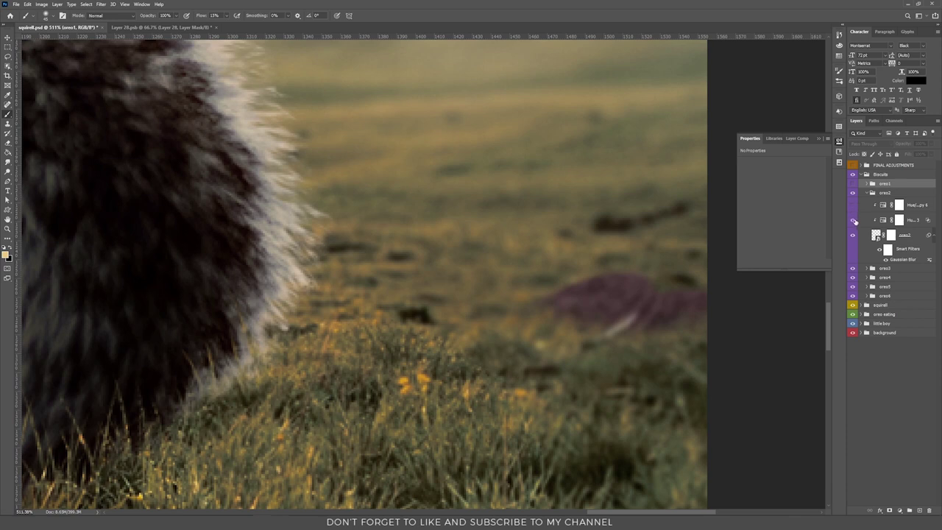
{"action": "left_click", "coordinate": [854, 220]}
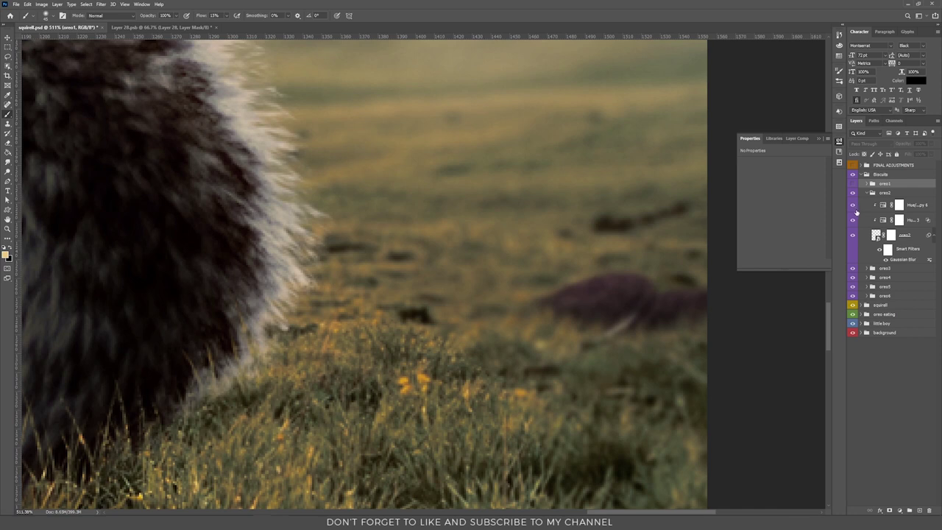
{"action": "scroll", "coordinate": [626, 273], "scroll_direction": "down", "scroll_amount": 2}
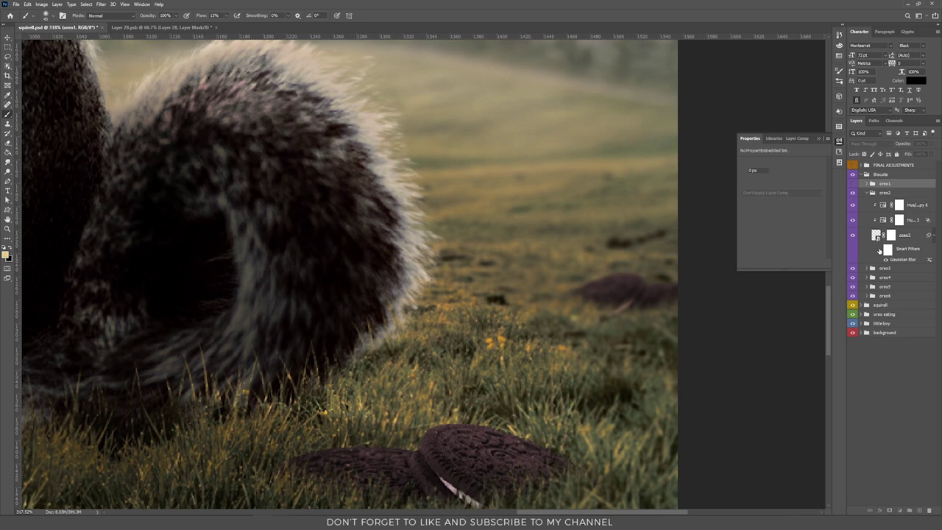
{"action": "left_click", "coordinate": [880, 249]}
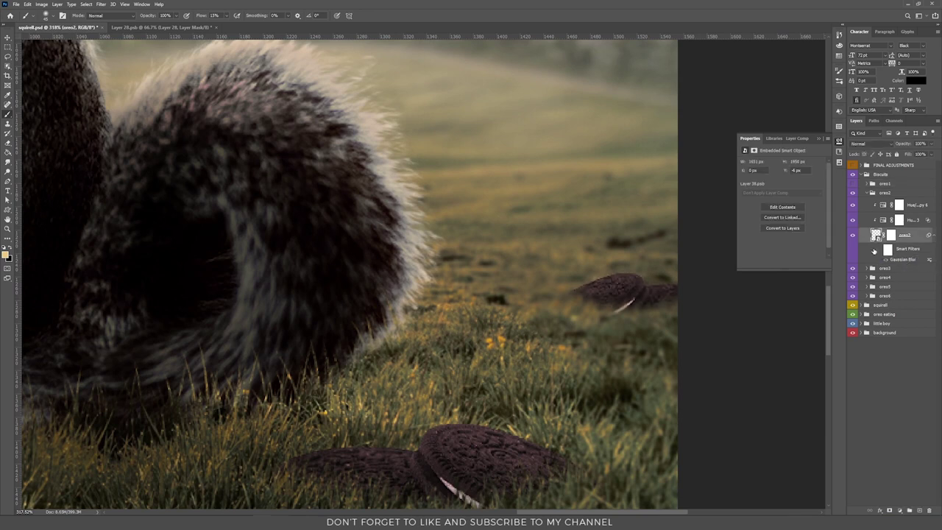
{"action": "left_click", "coordinate": [881, 250]}
Collapse the oreo2 group and hide it.
{"action": "left_click", "coordinate": [867, 193]}
{"action": "left_click", "coordinate": [853, 193]}
{"action": "left_click", "coordinate": [597, 226]}
{"action": "key", "text": "Return"}
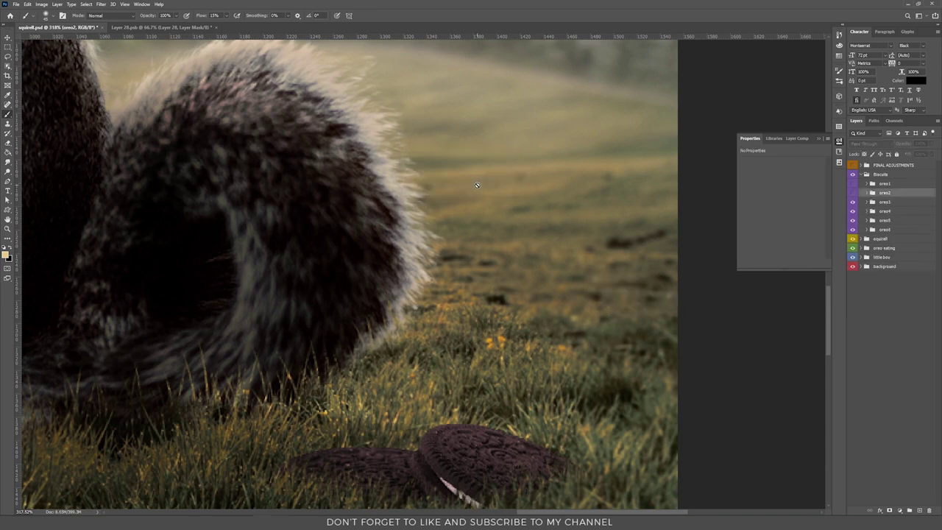
Toggle the oreo3 group off and on and expand it to show the layers of the two cookies.
{"action": "left_click_drag", "start_coordinate": [530, 301], "coordinate": [570, 151]}
{"action": "left_click", "coordinate": [853, 201]}
{"action": "left_click", "coordinate": [853, 201]}
{"action": "left_click", "coordinate": [887, 203]}
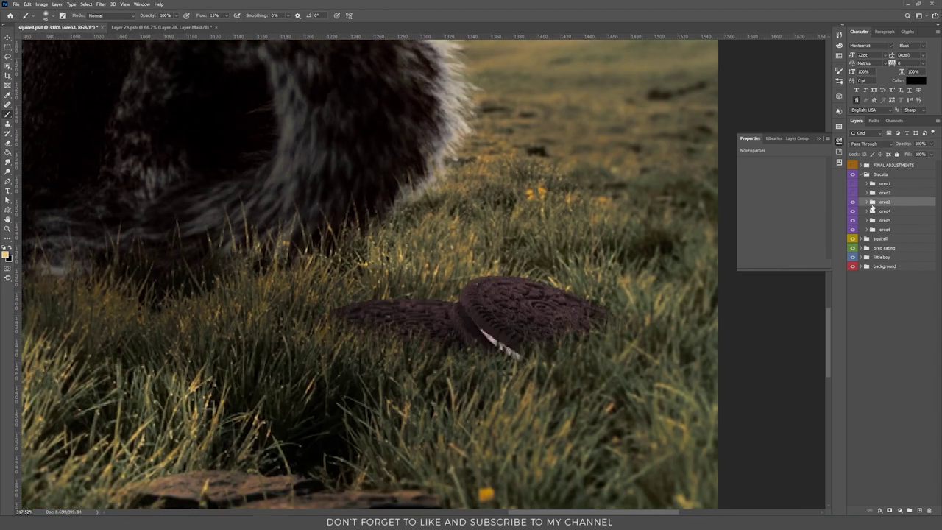
{"action": "left_click", "coordinate": [868, 202]}
Apply a Gaussian Blur with a 0.3 pixel radius to the oreo3 smart object.
{"action": "left_click", "coordinate": [913, 245]}
{"action": "scroll", "coordinate": [551, 303], "scroll_direction": "down", "scroll_amount": 5}
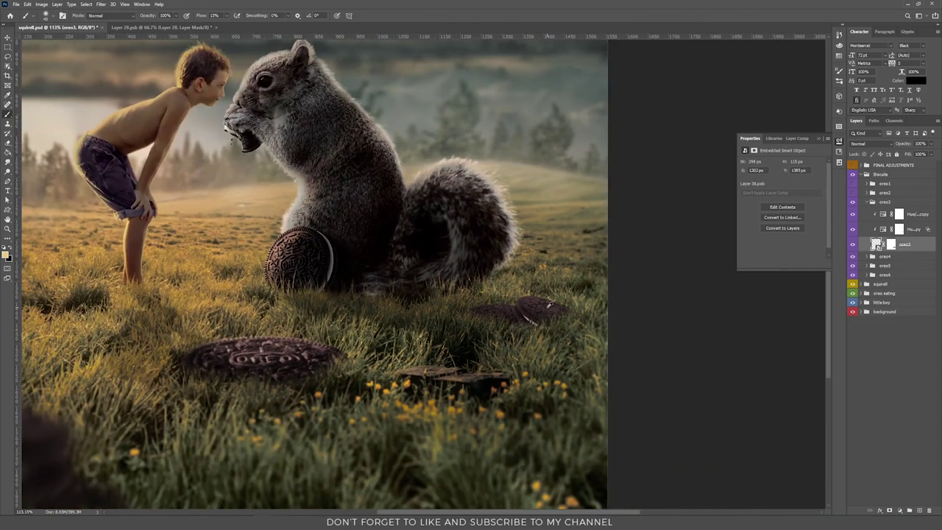
{"action": "scroll", "coordinate": [549, 304], "scroll_direction": "up", "scroll_amount": 2}
{"action": "scroll", "coordinate": [530, 302], "scroll_direction": "down", "scroll_amount": 2}
{"action": "scroll", "coordinate": [529, 302], "scroll_direction": "up", "scroll_amount": 3}
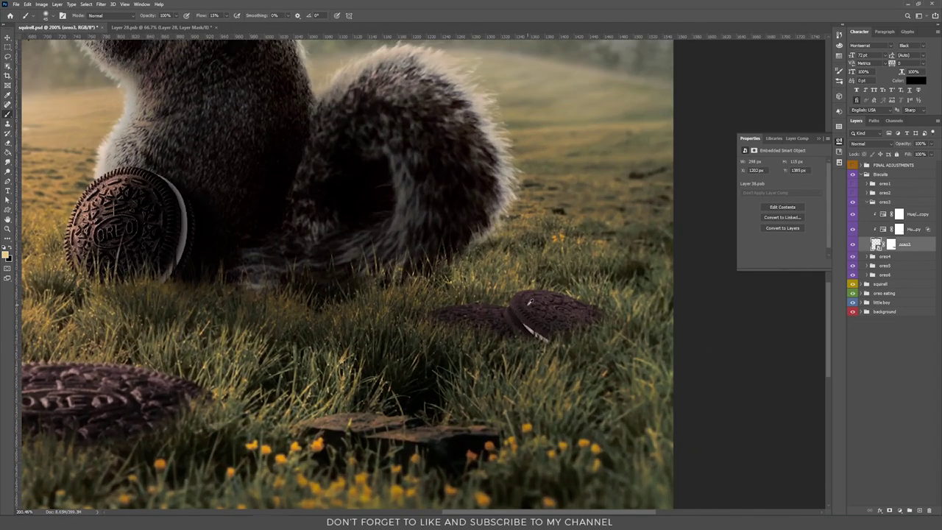
{"action": "scroll", "coordinate": [528, 302], "scroll_direction": "up", "scroll_amount": 2}
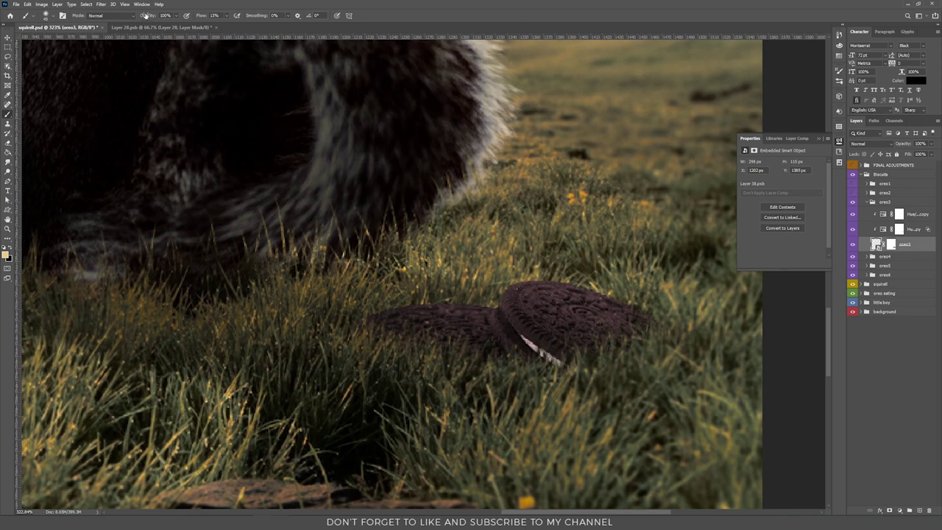
{"action": "left_click", "coordinate": [102, 5]}
{"action": "mouse_move", "coordinate": [110, 87]}
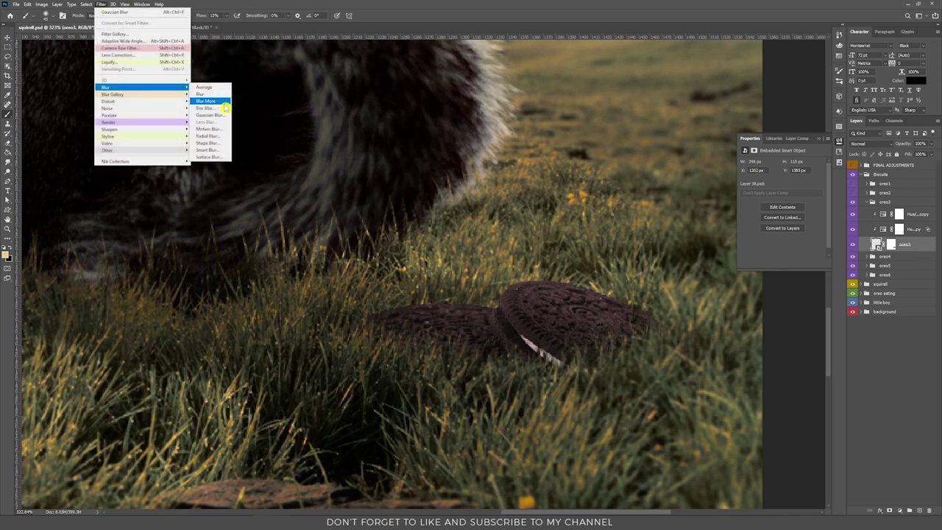
{"action": "left_click", "coordinate": [221, 116]}
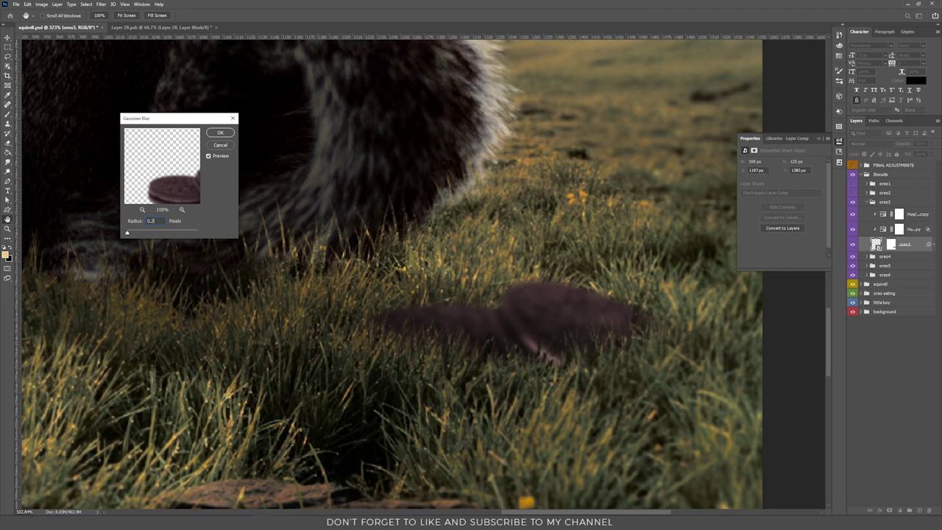
{"action": "left_click", "coordinate": [220, 133]}
{"action": "scroll", "coordinate": [540, 284], "scroll_direction": "down", "scroll_amount": 5}
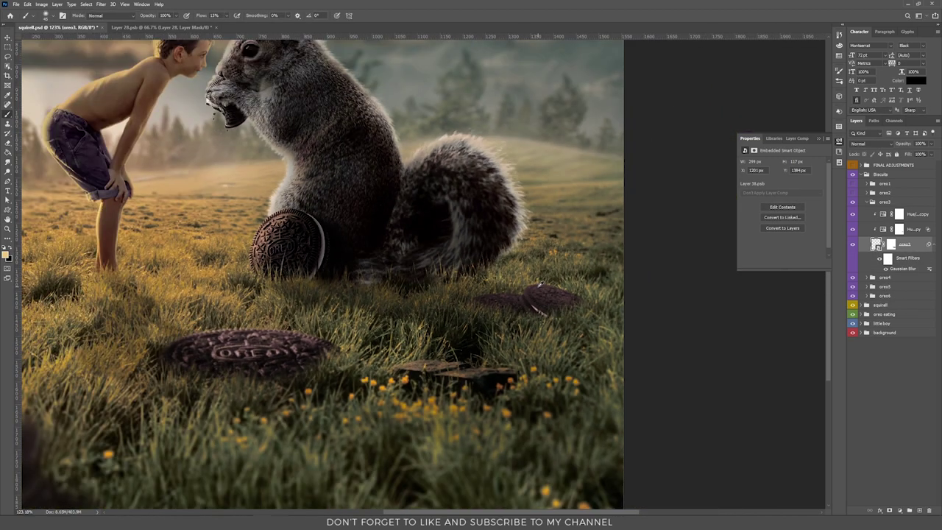
{"action": "scroll", "coordinate": [543, 284], "scroll_direction": "up", "scroll_amount": 4}
Hide the oreo3 group, turn the oreo4 group back on and expand its layers.
{"action": "key", "text": "v"}
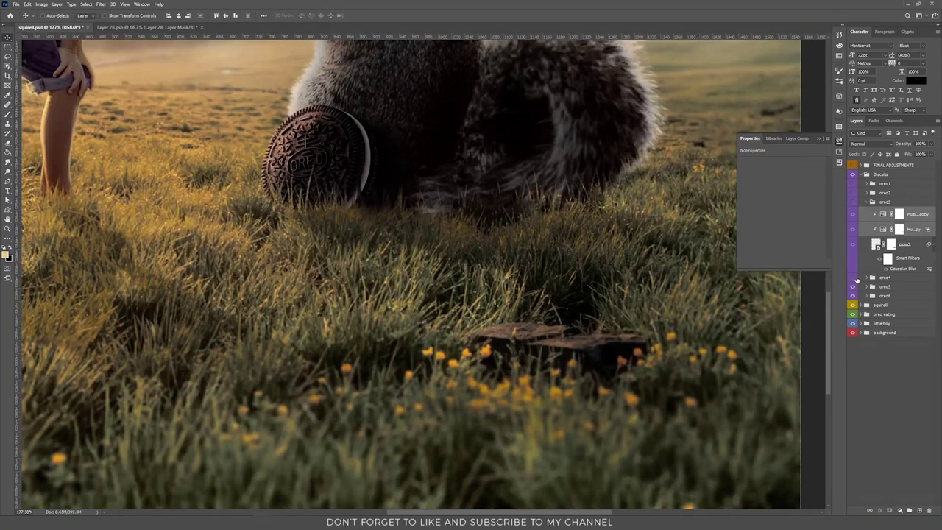
{"action": "left_click", "coordinate": [854, 277]}
{"action": "left_click_drag", "start_coordinate": [280, 326], "coordinate": [391, 253]}
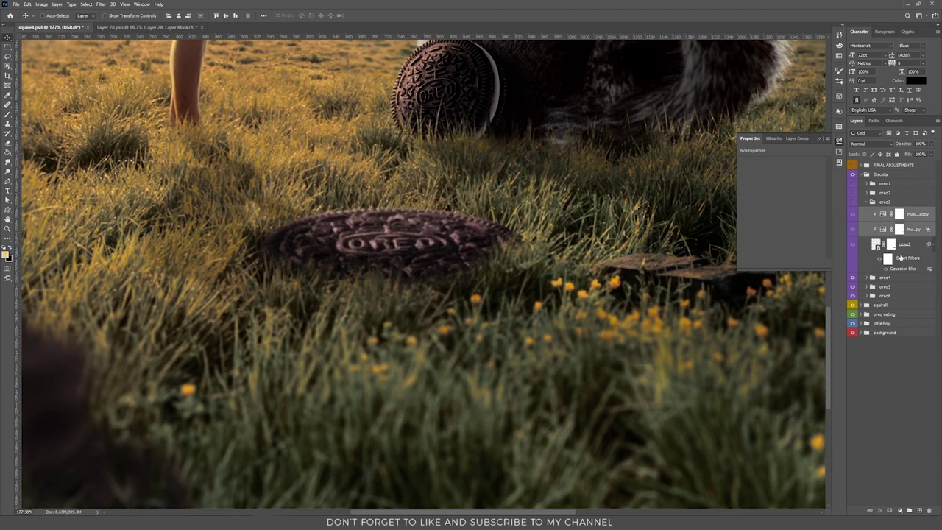
{"action": "left_click", "coordinate": [891, 244]}
{"action": "left_click", "coordinate": [872, 277]}
Disable and re-enable Layer 35's mask to compare the full oreo with the one sunk in the grass.
{"action": "left_click", "coordinate": [892, 349], "text": "shift"}
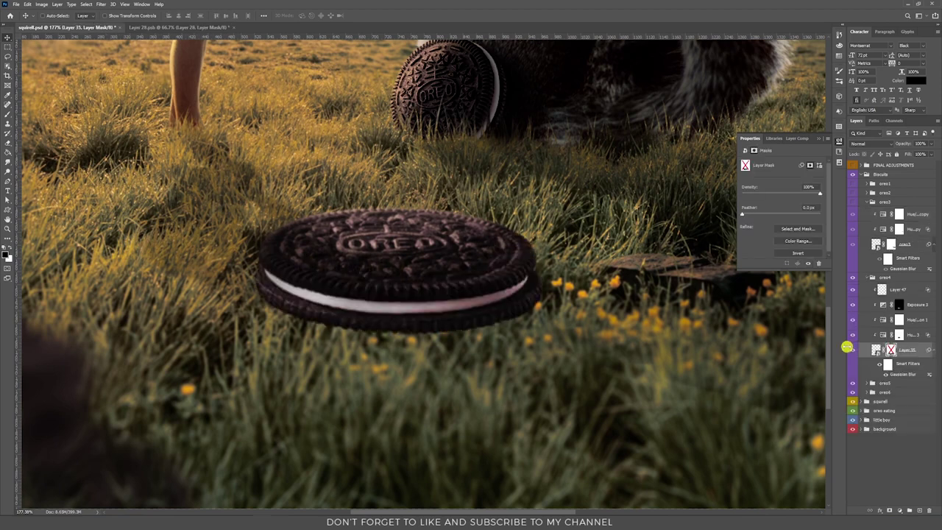
{"action": "scroll", "coordinate": [487, 266], "scroll_direction": "down", "scroll_amount": 1}
{"action": "scroll", "coordinate": [487, 266], "scroll_direction": "down", "scroll_amount": 5}
{"action": "scroll", "coordinate": [487, 265], "scroll_direction": "up", "scroll_amount": 7}
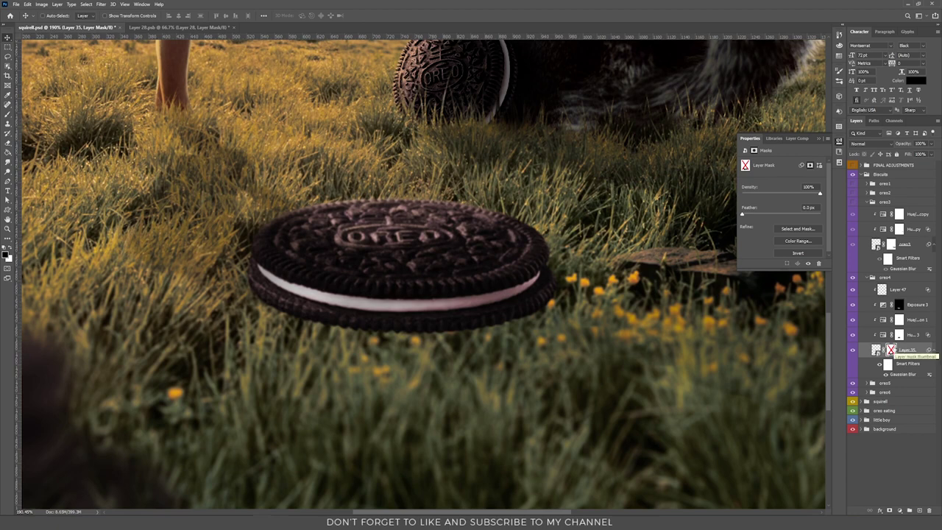
{"action": "left_click", "coordinate": [891, 350], "text": "shift"}
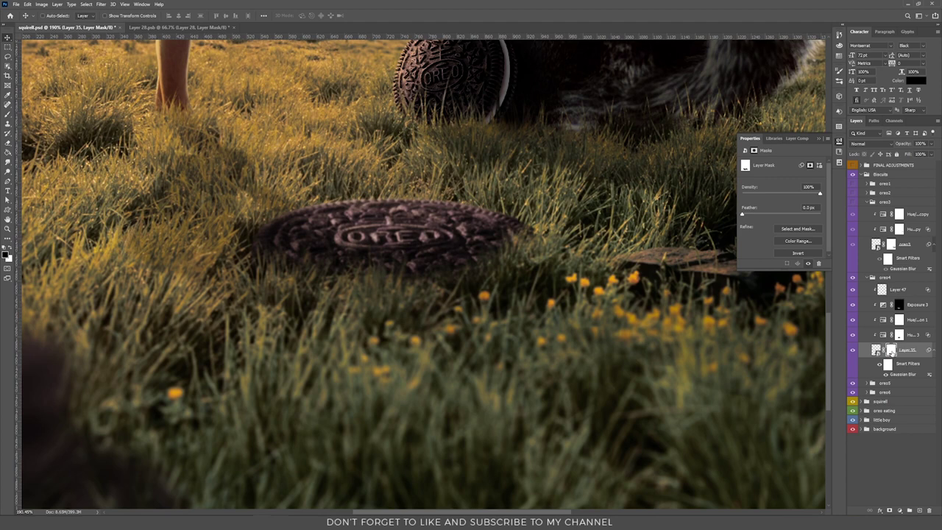
Delete Layer 35's mask and add a fresh white layer mask in its place.
{"action": "right_click", "coordinate": [891, 351]}
{"action": "left_click", "coordinate": [898, 367]}
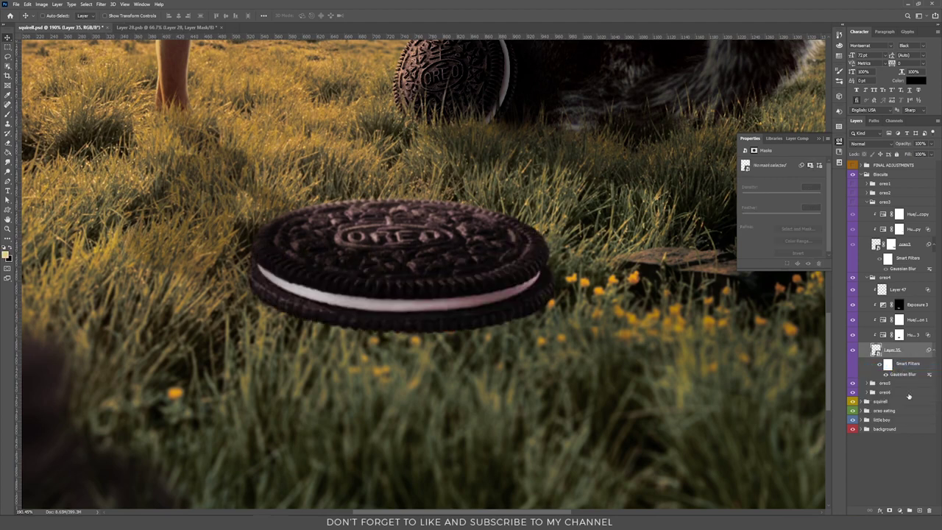
{"action": "left_click", "coordinate": [890, 510]}
Paint black on the new mask with the grass brush along the oreo's lower half so the grass overlaps it.
{"action": "key", "text": "b"}
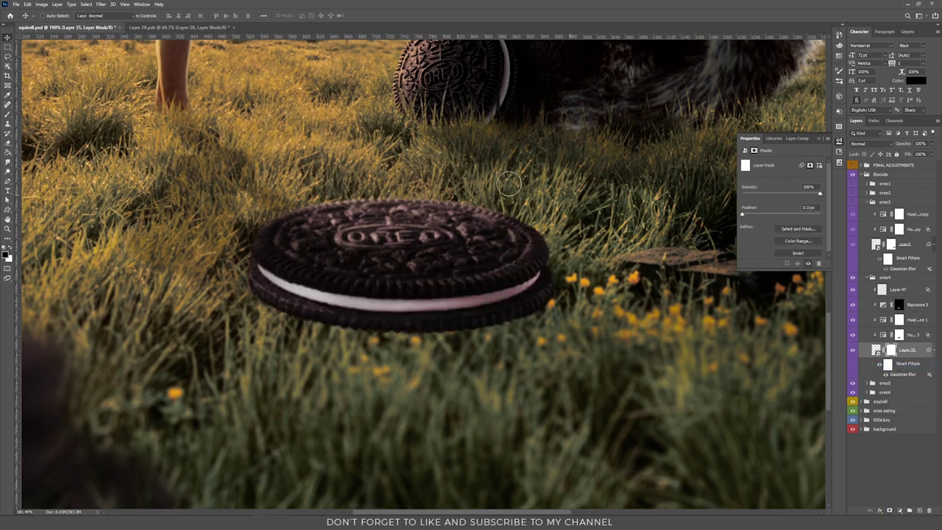
{"action": "right_click", "coordinate": [488, 180]}
{"action": "left_click", "coordinate": [758, 236]}
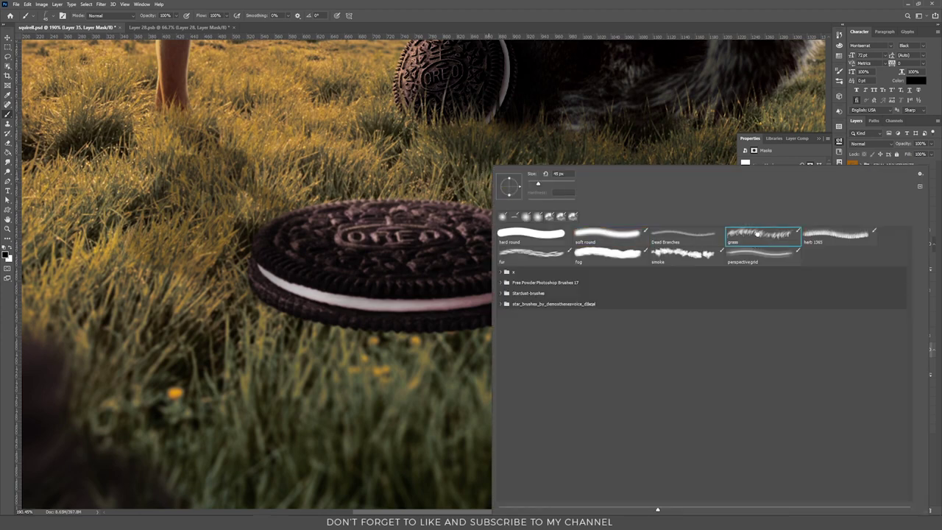
{"action": "left_click", "coordinate": [613, 4]}
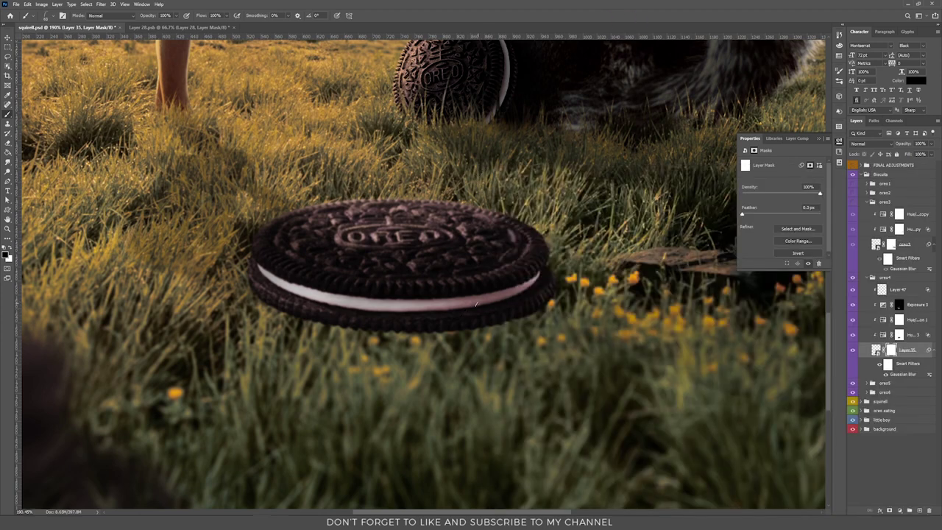
{"action": "mouse_move", "coordinate": [475, 313]}
{"action": "left_mouse_down"}
{"action": "mouse_move", "coordinate": [397, 328]}
{"action": "mouse_move", "coordinate": [316, 324]}
{"action": "mouse_move", "coordinate": [259, 306]}
{"action": "mouse_move", "coordinate": [291, 324]}
{"action": "mouse_move", "coordinate": [401, 324]}
{"action": "mouse_move", "coordinate": [526, 310]}
{"action": "mouse_move", "coordinate": [560, 269]}
{"action": "mouse_move", "coordinate": [465, 310]}
{"action": "mouse_move", "coordinate": [280, 272]}
{"action": "mouse_move", "coordinate": [323, 283]}
{"action": "mouse_move", "coordinate": [566, 272]}
{"action": "mouse_move", "coordinate": [256, 317]}
{"action": "left_mouse_up"}
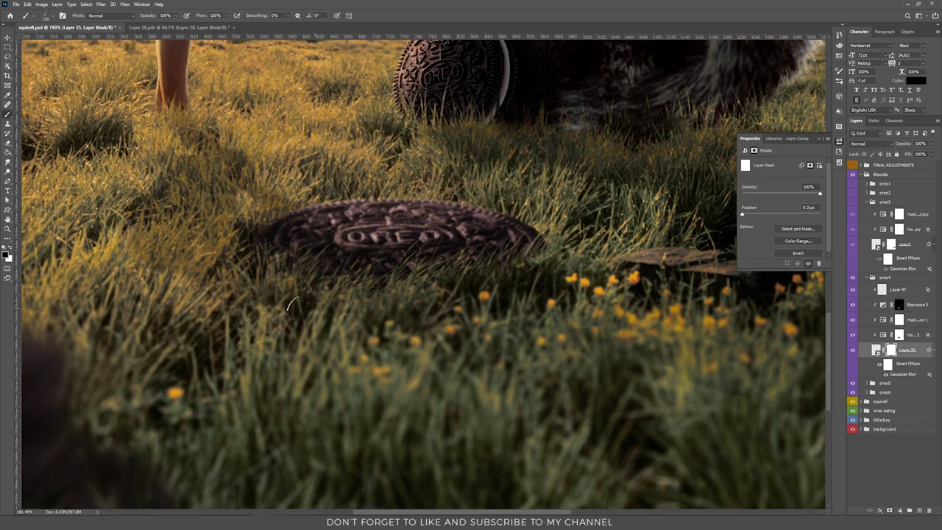
{"action": "left_click", "coordinate": [201, 292]}
Discard the trial mask and turn Layer 35's original mask back on.
{"action": "key", "text": "Delete"}
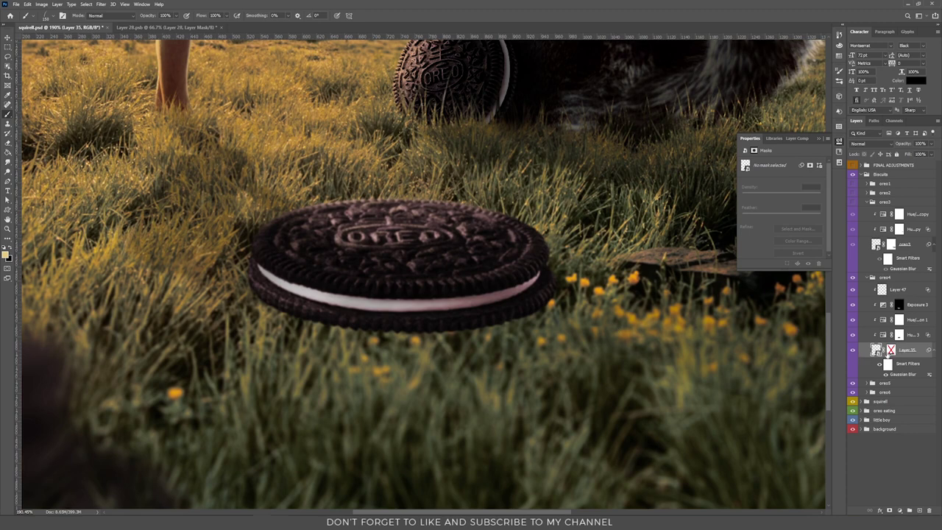
{"action": "left_click", "coordinate": [892, 350], "text": "shift"}
{"action": "key", "text": "v"}
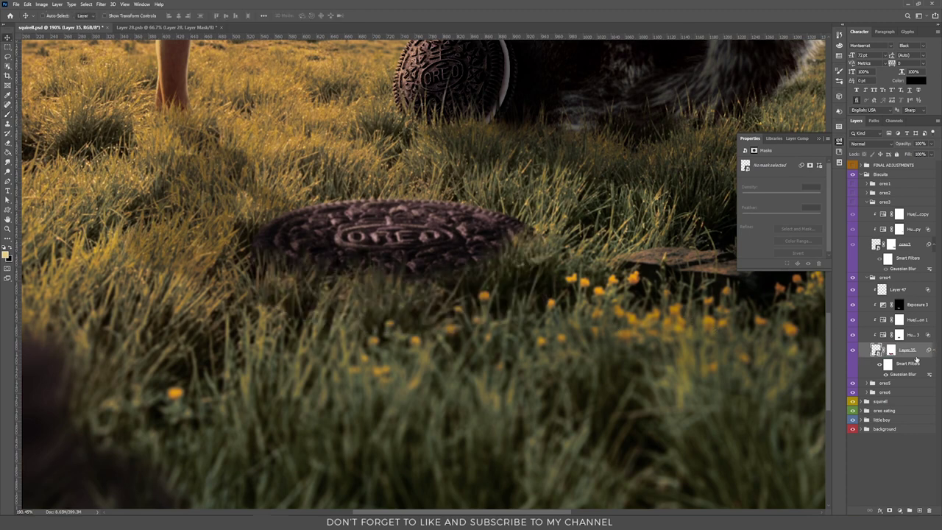
Select Layer 35's layer mask and point out Gaussian Blur as the filter for it.
{"action": "left_click", "coordinate": [891, 351]}
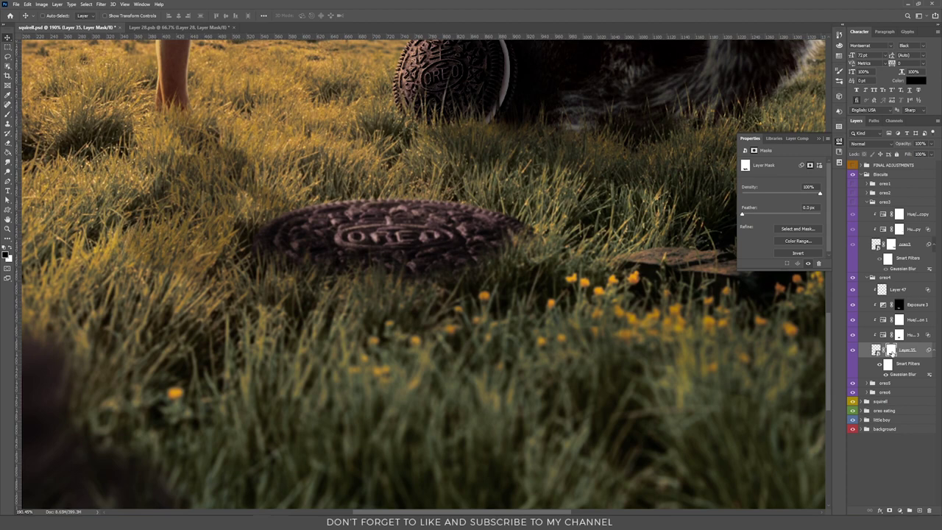
{"action": "left_click", "coordinate": [101, 5]}
{"action": "mouse_move", "coordinate": [136, 87]}
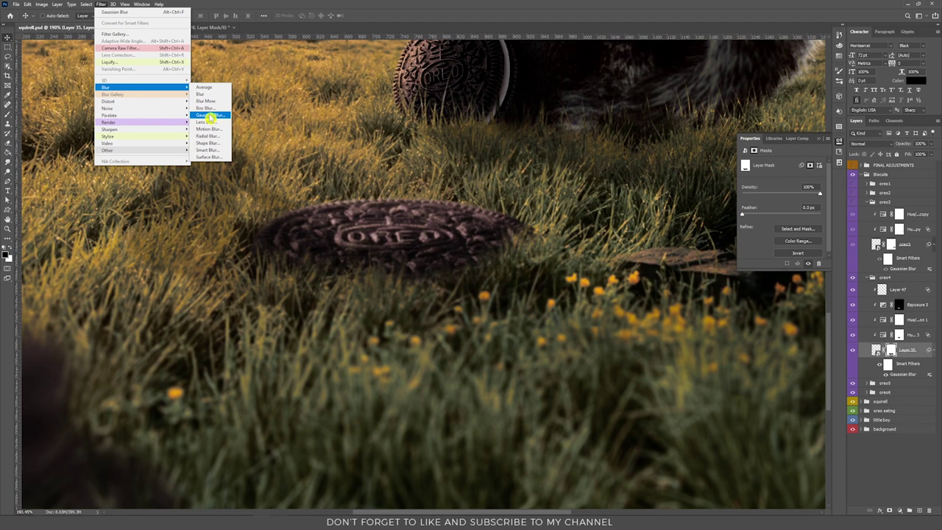
{"action": "left_click", "coordinate": [530, 244]}
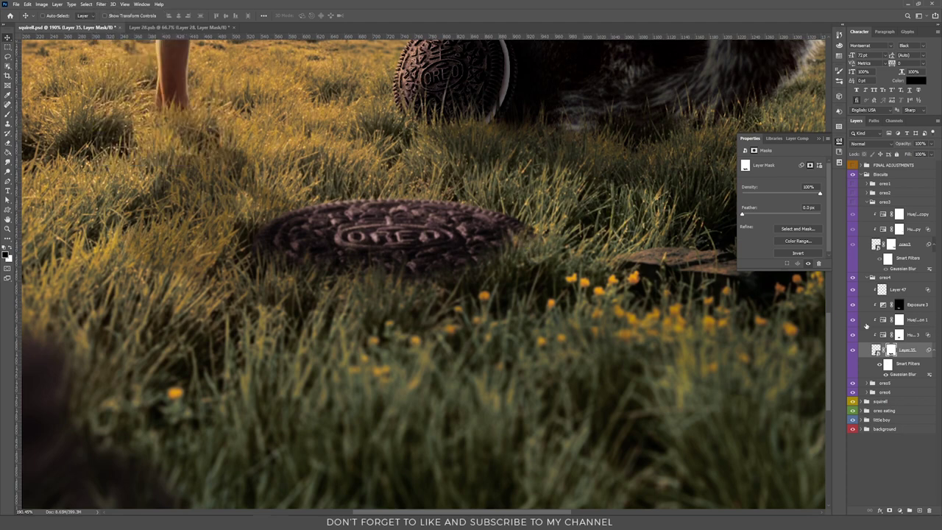
Try a black grass-brush stroke across the flat oreo on Layer 35's mask and undo it.
{"action": "key", "text": "b"}
{"action": "mouse_move", "coordinate": [515, 247]}
{"action": "left_mouse_down"}
{"action": "mouse_move", "coordinate": [491, 281]}
{"action": "mouse_move", "coordinate": [357, 301]}
{"action": "mouse_move", "coordinate": [361, 295]}
{"action": "mouse_move", "coordinate": [229, 282]}
{"action": "mouse_move", "coordinate": [552, 276]}
{"action": "left_mouse_up"}
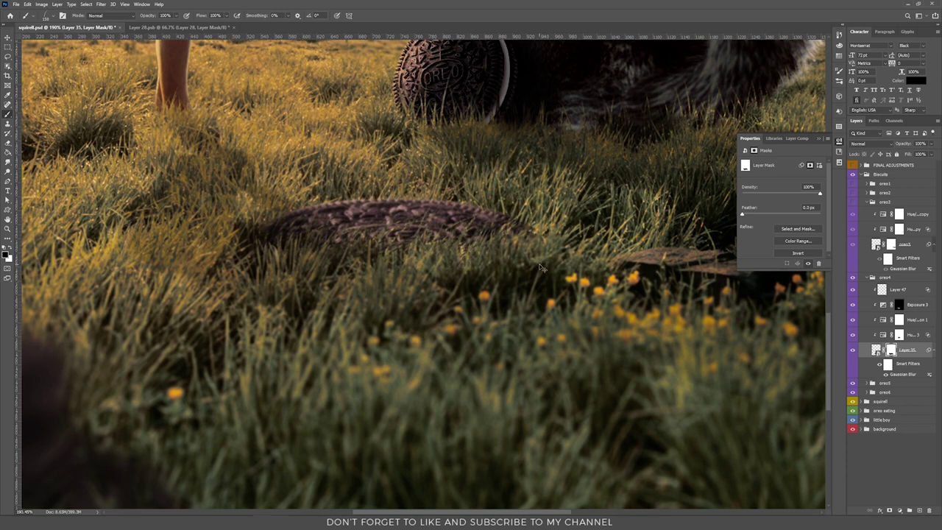
{"action": "key", "text": "ctrl+z"}
Try the Gaussian Blur filter on Layer 35's layer mask and dismiss it without applying.
{"action": "key", "text": "v"}
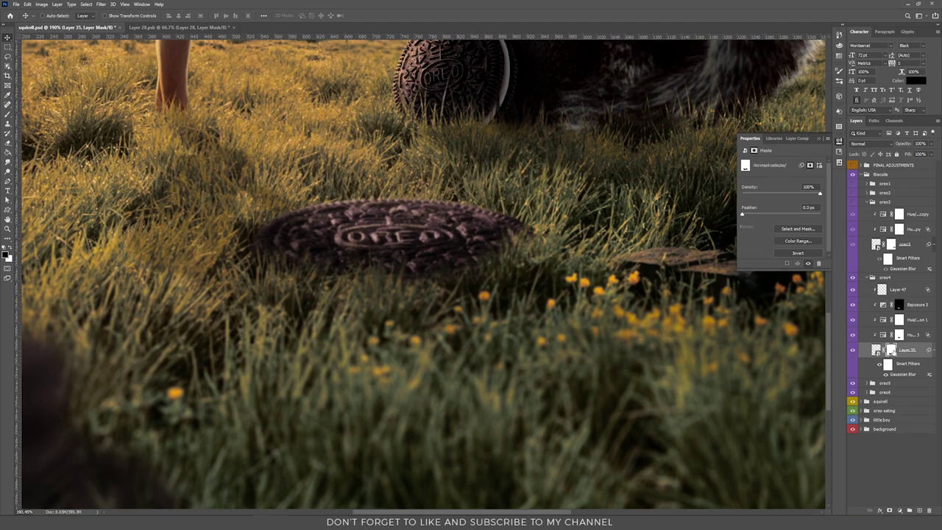
{"action": "left_click", "coordinate": [103, 6]}
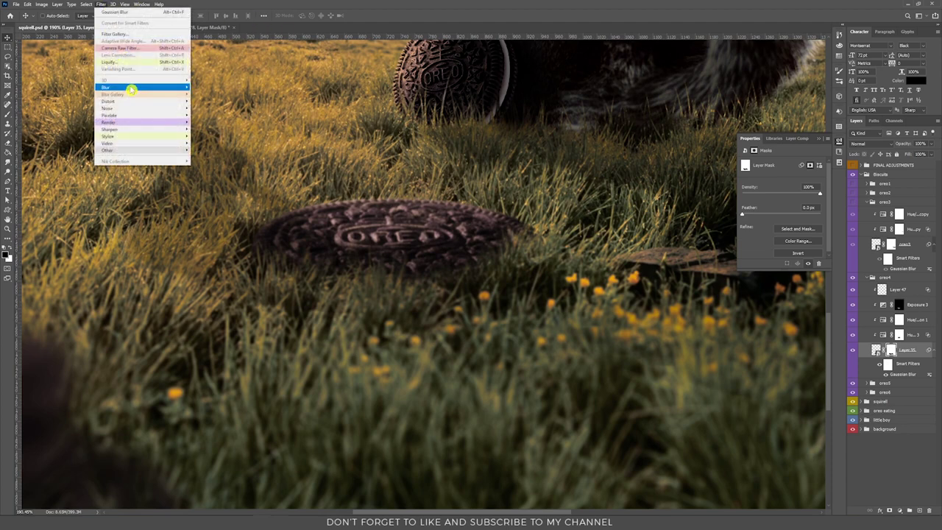
{"action": "mouse_move", "coordinate": [131, 89]}
{"action": "left_click", "coordinate": [210, 118]}
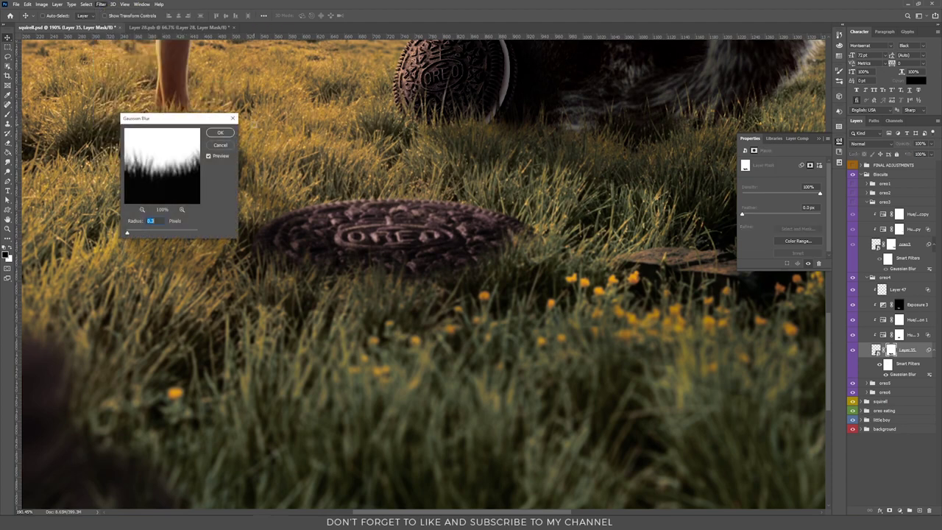
{"action": "left_click", "coordinate": [220, 147]}
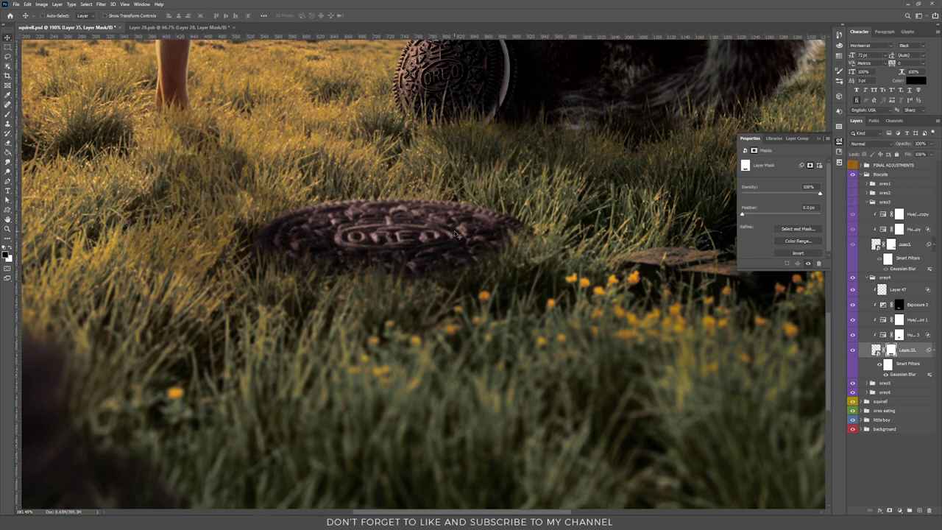
Review the flat oreo's Hue/Saturation 3, Hue/Saturation 1, Exposure 3 and Layer 47 by toggling visibility and checking their settings.
{"action": "left_click", "coordinate": [854, 335]}
{"action": "left_click", "coordinate": [854, 335]}
{"action": "left_click", "coordinate": [899, 335]}
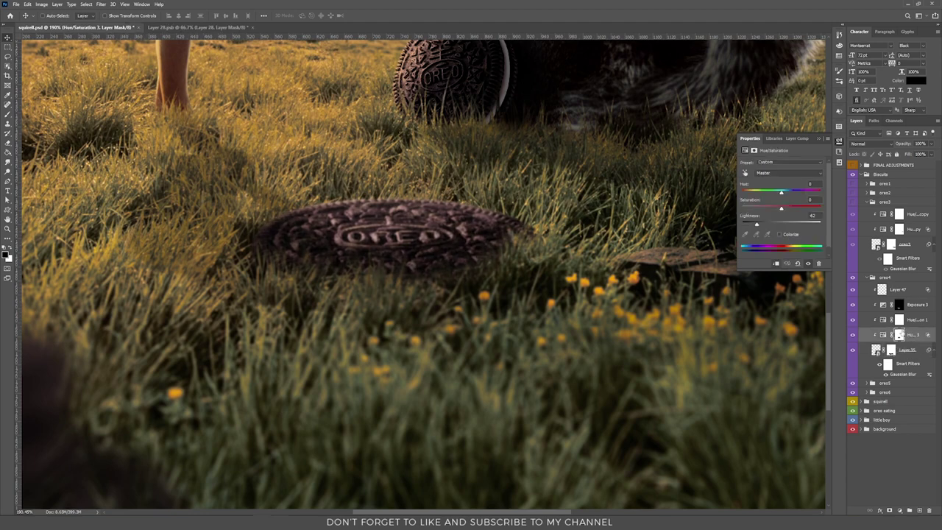
{"action": "left_click", "coordinate": [857, 320]}
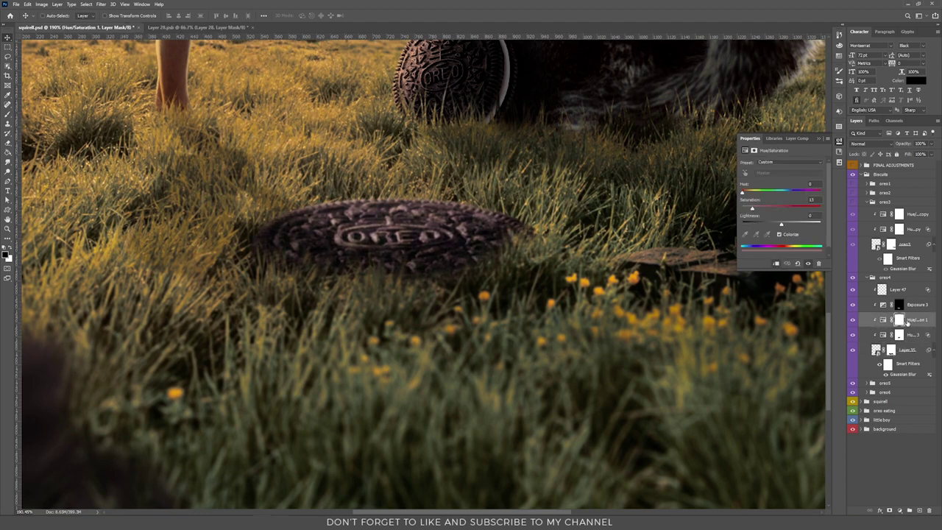
{"action": "left_click", "coordinate": [855, 304]}
{"action": "left_click", "coordinate": [853, 305]}
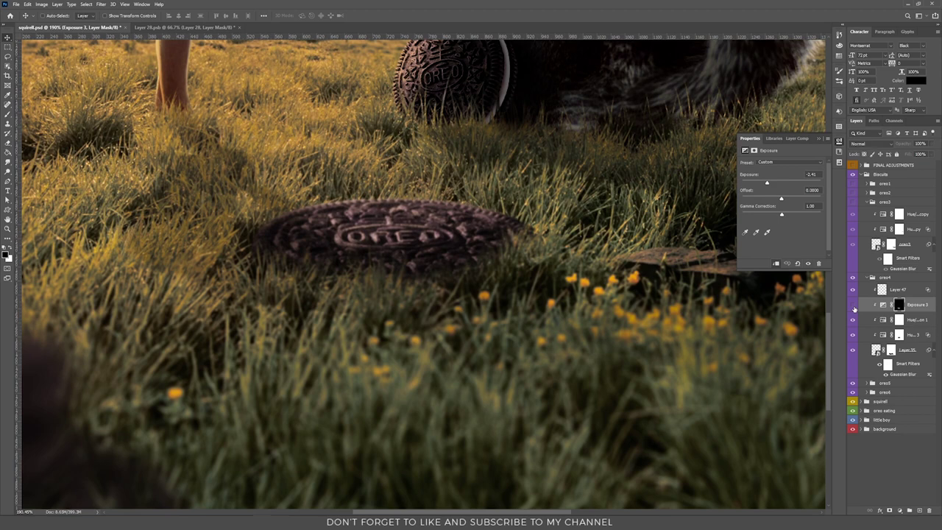
{"action": "left_click", "coordinate": [853, 306]}
{"action": "left_click", "coordinate": [853, 291]}
Split the Underlying Layer shadow slider in Layer 47's Blend If options to 0 / 97 and apply it.
{"action": "scroll", "coordinate": [486, 241], "scroll_direction": "down", "scroll_amount": 5}
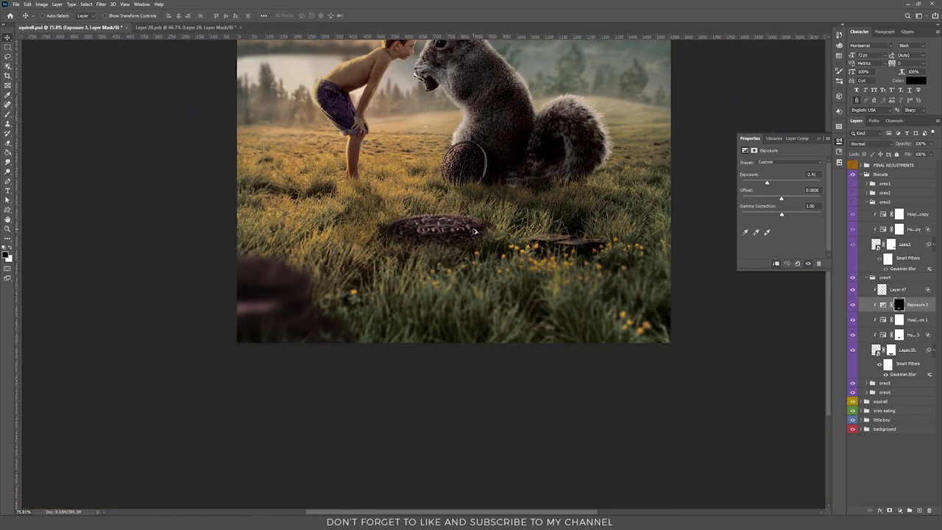
{"action": "scroll", "coordinate": [396, 397], "scroll_direction": "up", "scroll_amount": 2}
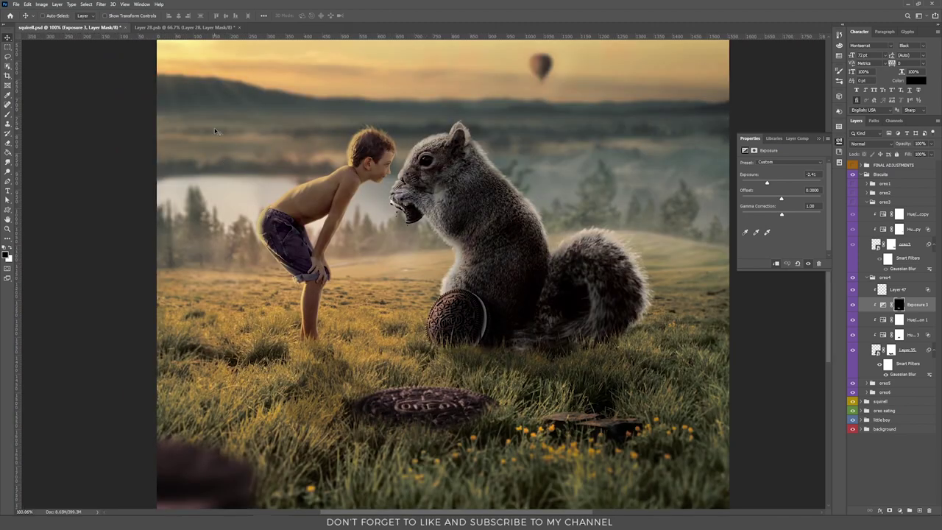
{"action": "left_click_drag", "start_coordinate": [232, 81], "coordinate": [298, 192]}
{"action": "left_click_drag", "start_coordinate": [400, 220], "coordinate": [364, 121]}
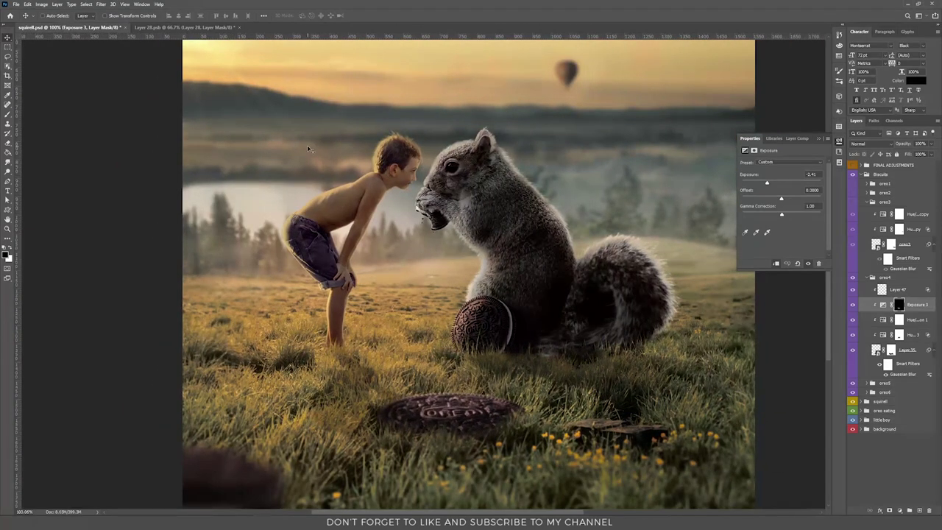
{"action": "scroll", "coordinate": [455, 406], "scroll_direction": "up", "scroll_amount": 3}
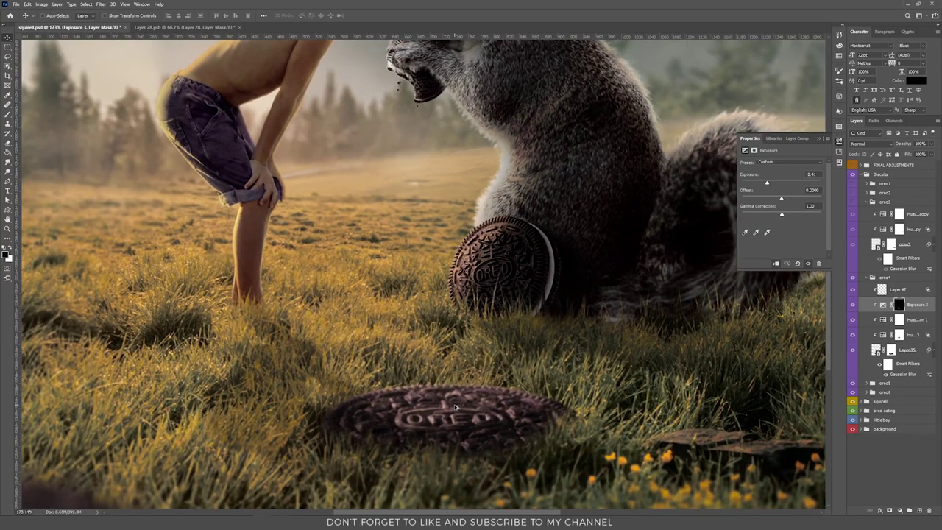
{"action": "scroll", "coordinate": [455, 406], "scroll_direction": "up", "scroll_amount": 1}
{"action": "left_click", "coordinate": [904, 291]}
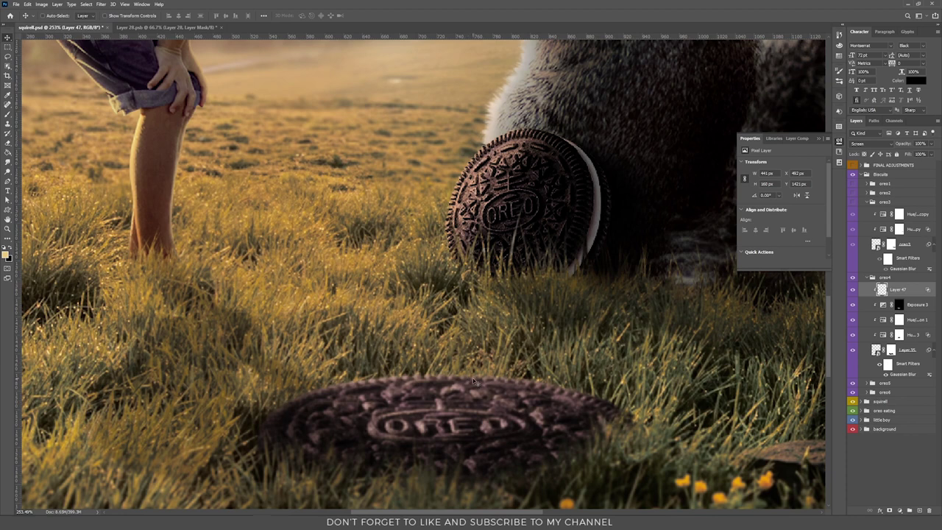
{"action": "left_click_drag", "start_coordinate": [472, 380], "coordinate": [524, 373]}
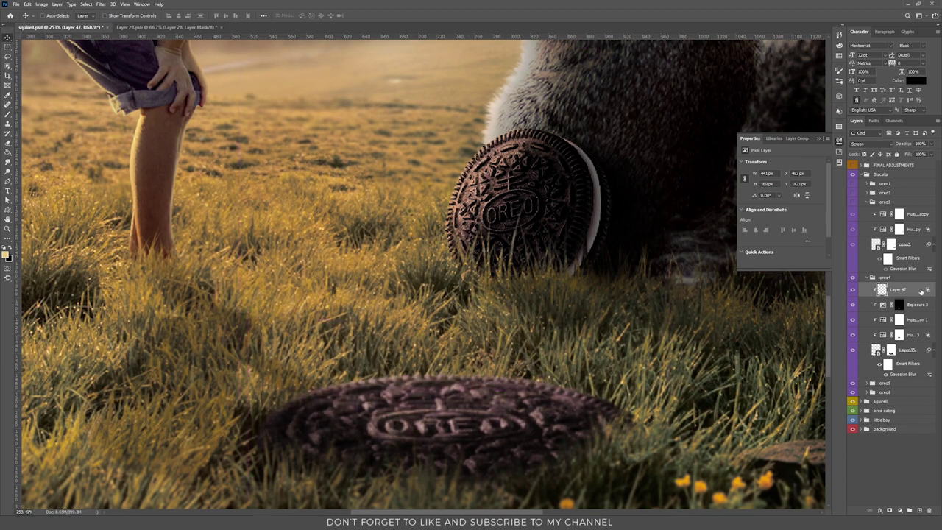
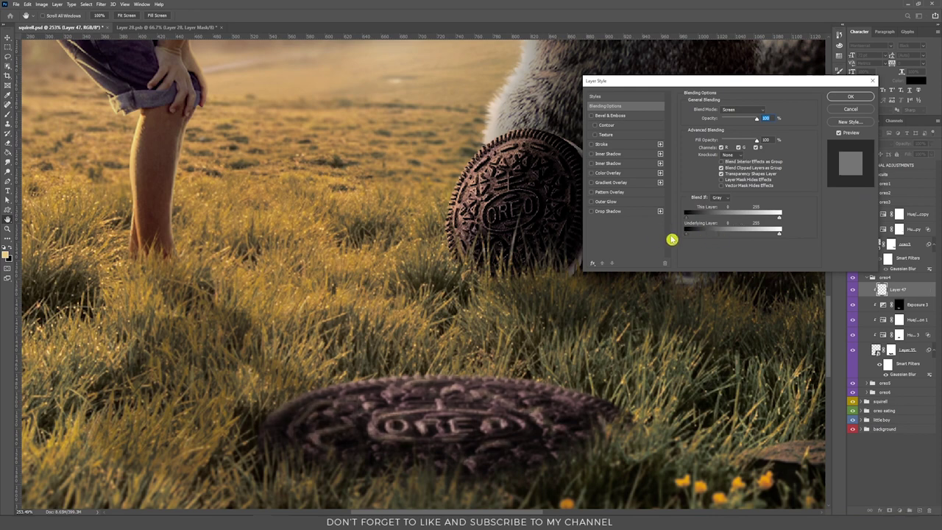
{"action": "left_click_drag", "start_coordinate": [687, 235], "coordinate": [719, 238]}
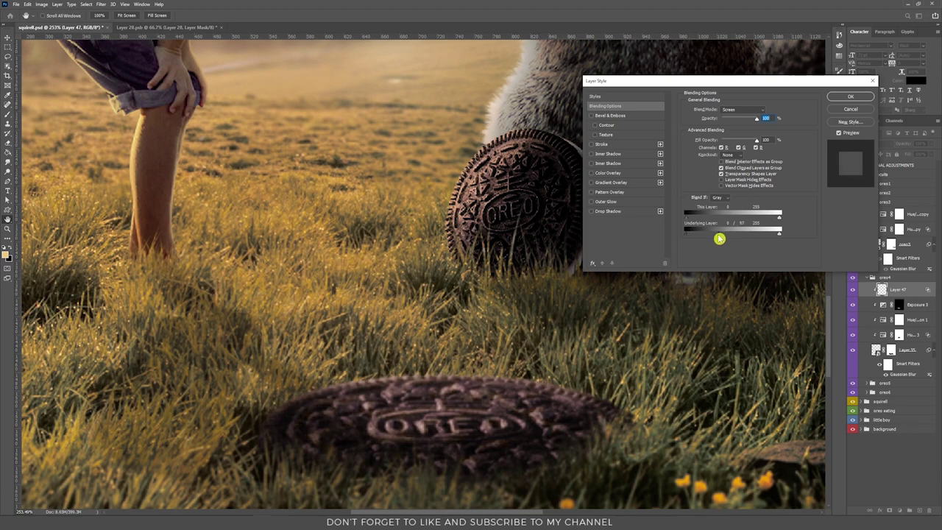
{"action": "left_click", "coordinate": [851, 97]}
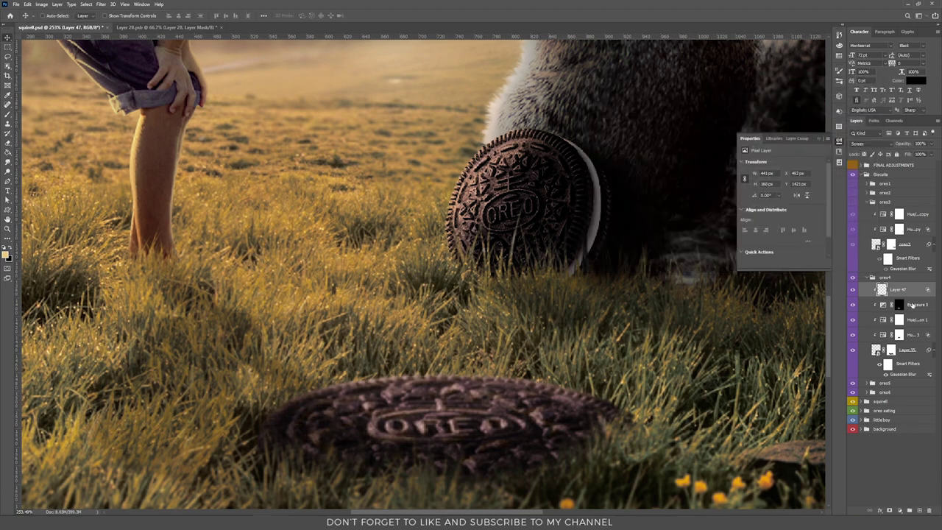
Hide and collapse the oreo4 group, and expand the oreo5 group after toggling its visibility.
{"action": "scroll", "coordinate": [591, 338], "scroll_direction": "down", "scroll_amount": 3}
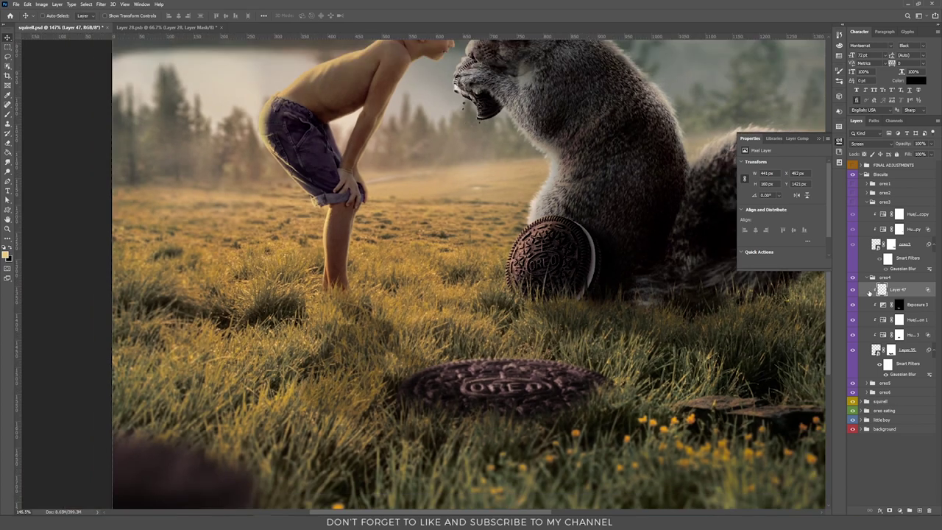
{"action": "left_click", "coordinate": [853, 278]}
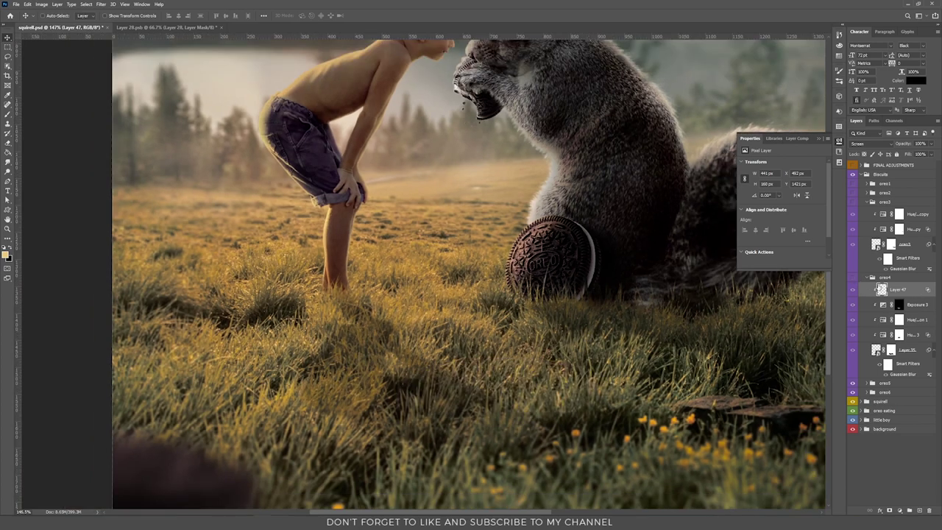
{"action": "left_click", "coordinate": [881, 292], "text": "ctrl"}
{"action": "left_click", "coordinate": [868, 278]}
{"action": "left_click", "coordinate": [854, 286]}
{"action": "left_click", "coordinate": [854, 287]}
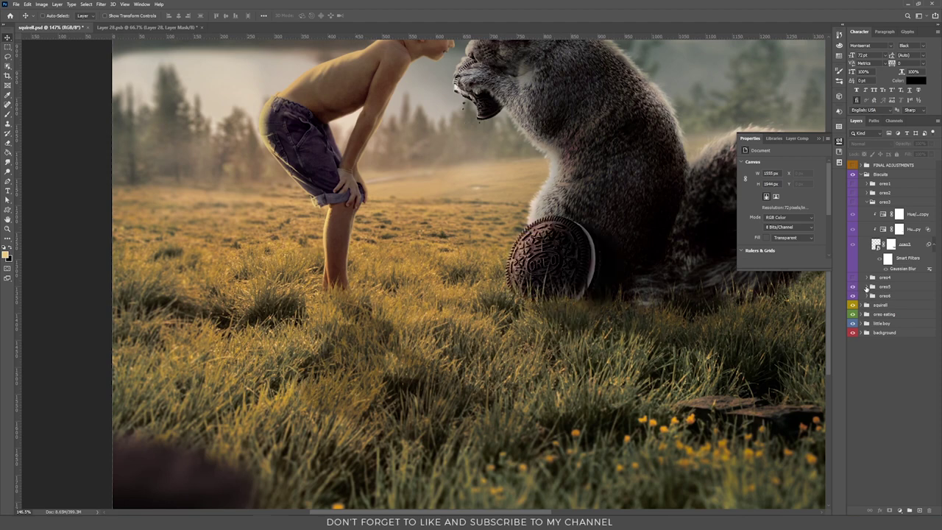
{"action": "left_click", "coordinate": [867, 287]}
Add a new empty layer above Layer 45 in the oreo5 group of the upright oreo beside the squirrel.
{"action": "scroll", "coordinate": [619, 285], "scroll_direction": "up", "scroll_amount": 3}
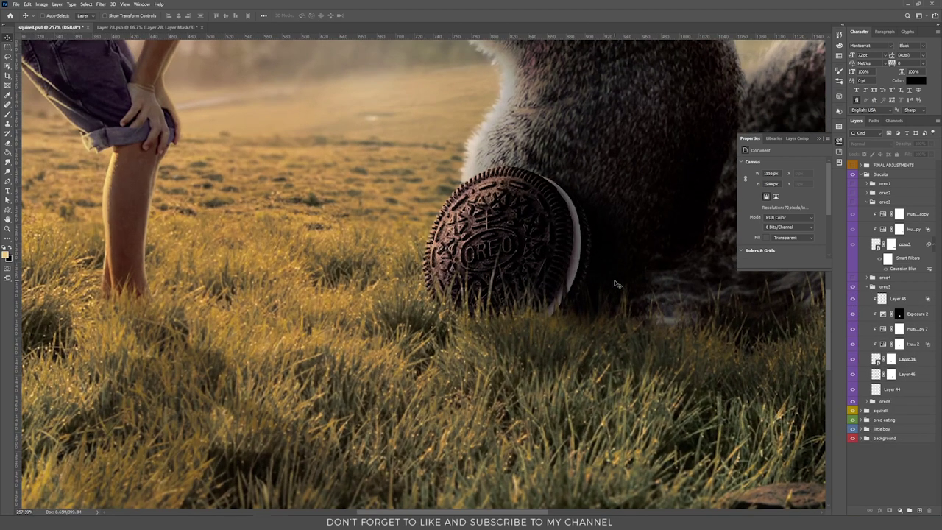
{"action": "scroll", "coordinate": [527, 315], "scroll_direction": "up", "scroll_amount": 2}
{"action": "left_click_drag", "start_coordinate": [527, 315], "coordinate": [502, 321]}
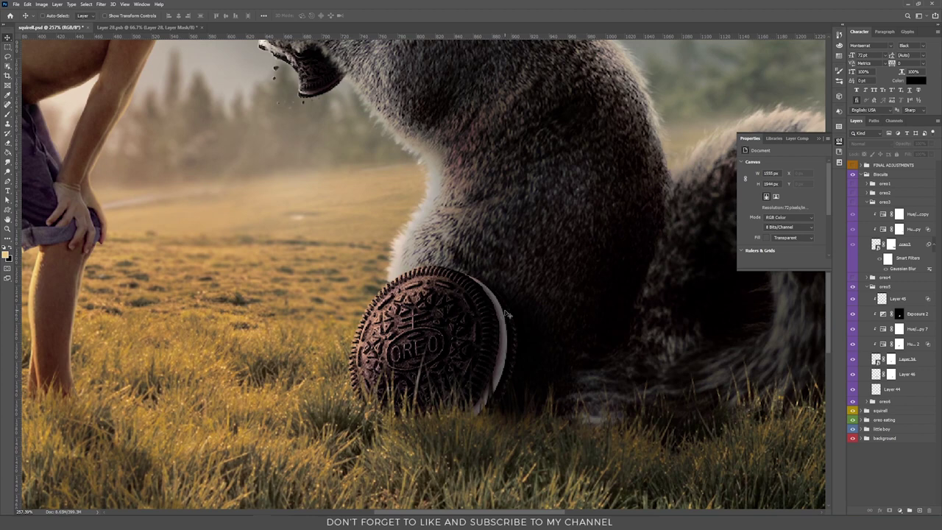
{"action": "scroll", "coordinate": [507, 314], "scroll_direction": "down", "scroll_amount": 4}
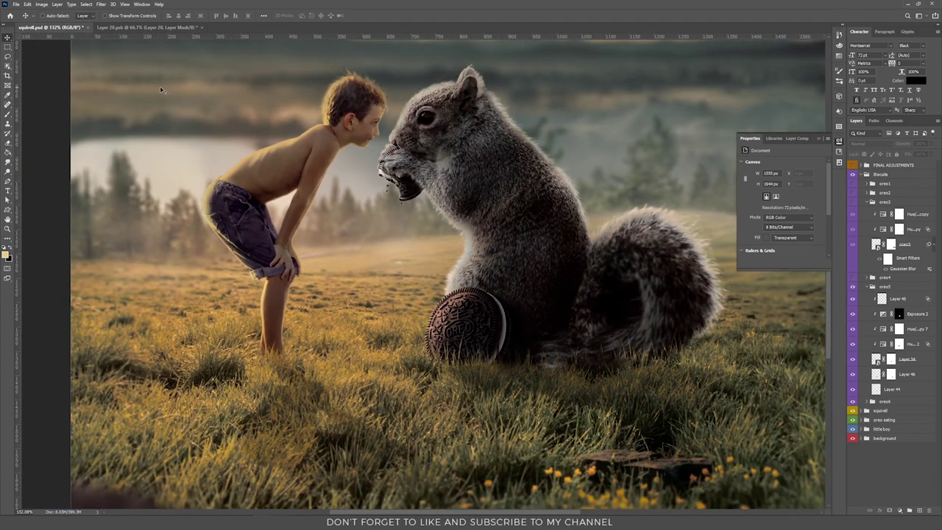
{"action": "left_click", "coordinate": [911, 289]}
{"action": "key", "text": "ctrl+shift+alt+n"}
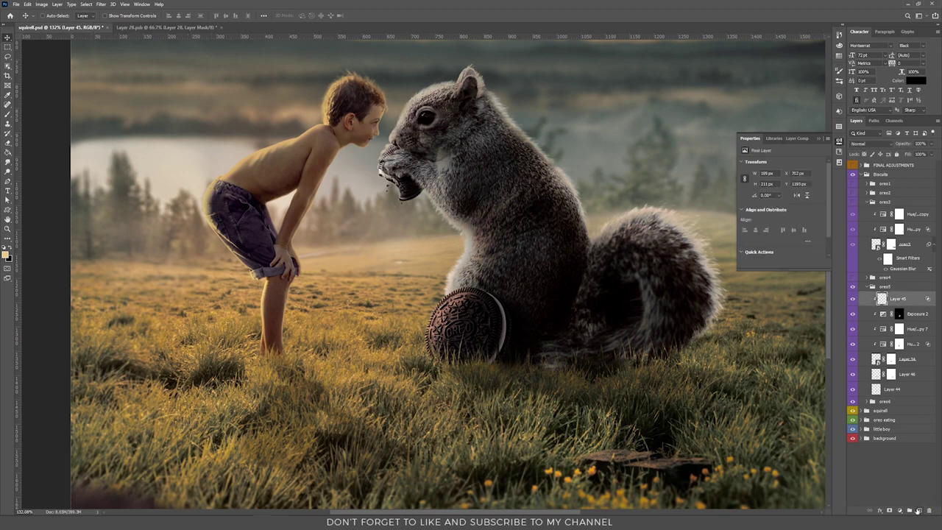
Paint a soft pale-yellow diagonal stroke from the sky towards the upright oreo to show the light direction, and undo it.
{"action": "key", "text": "b"}
{"action": "mouse_move", "coordinate": [125, 47]}
{"action": "left_mouse_down"}
{"action": "mouse_move", "coordinate": [401, 302]}
{"action": "mouse_move", "coordinate": [441, 324]}
{"action": "left_mouse_up"}
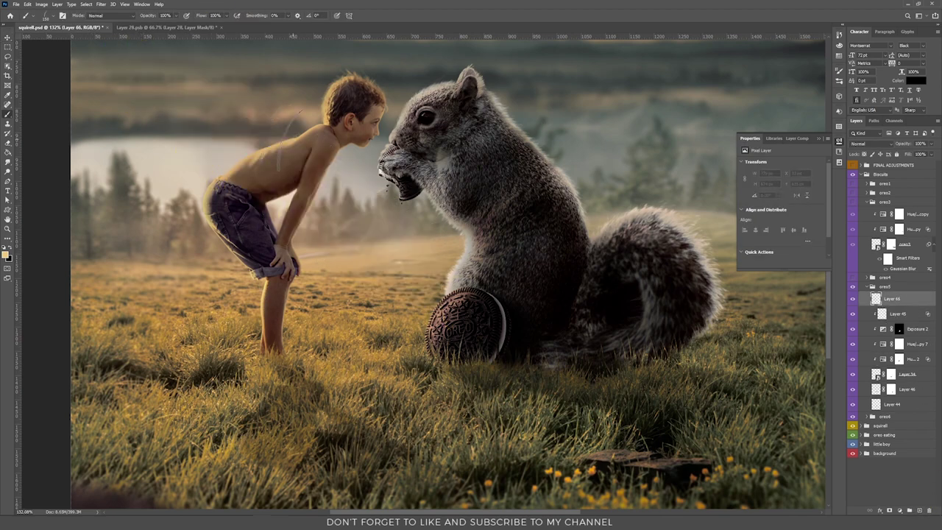
{"action": "right_click", "coordinate": [296, 140]}
{"action": "left_click", "coordinate": [406, 212]}
{"action": "key", "text": "Return"}
{"action": "left_click_drag", "start_coordinate": [121, 61], "coordinate": [416, 271]}
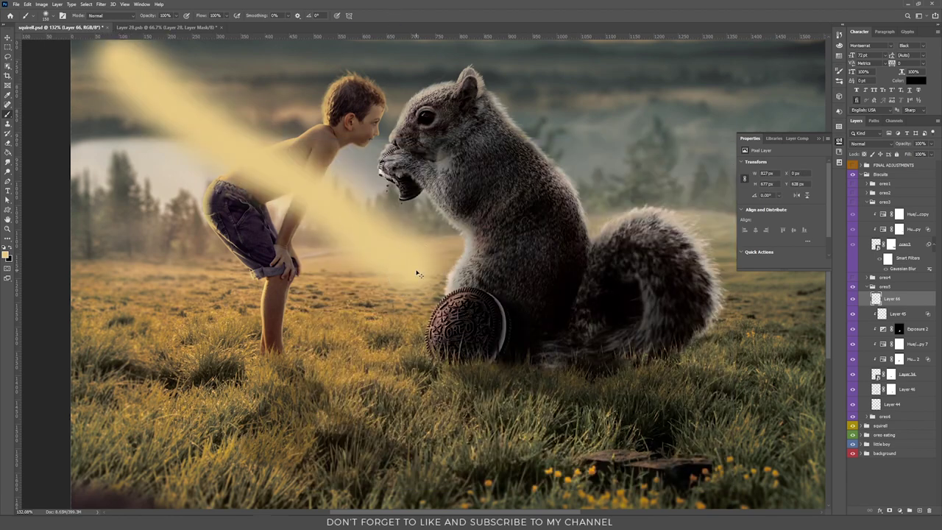
{"action": "key", "text": "ctrl+z"}
Toggle the upright oreo's Layer 34 off and on, and select its layer mask.
{"action": "scroll", "coordinate": [435, 382], "scroll_direction": "up", "scroll_amount": 2}
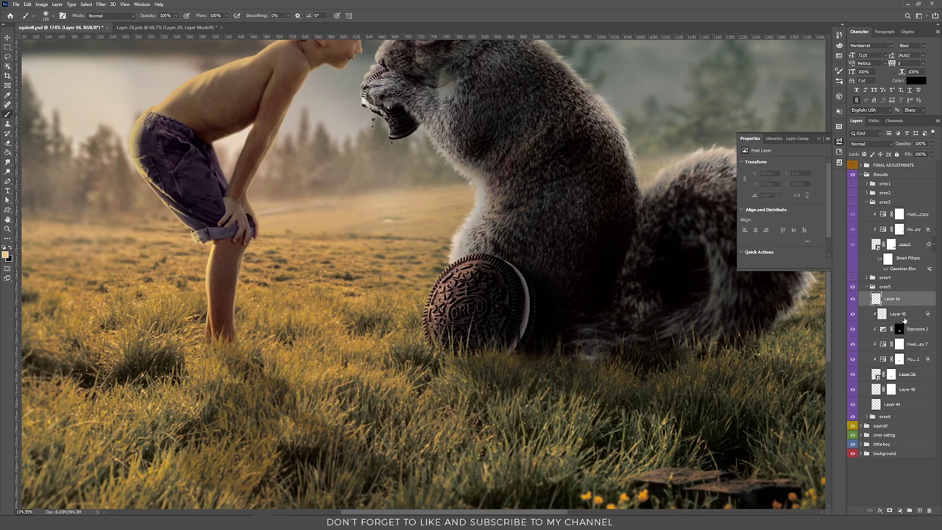
{"action": "left_click", "coordinate": [853, 375]}
{"action": "left_click", "coordinate": [853, 374]}
{"action": "left_click", "coordinate": [910, 375]}
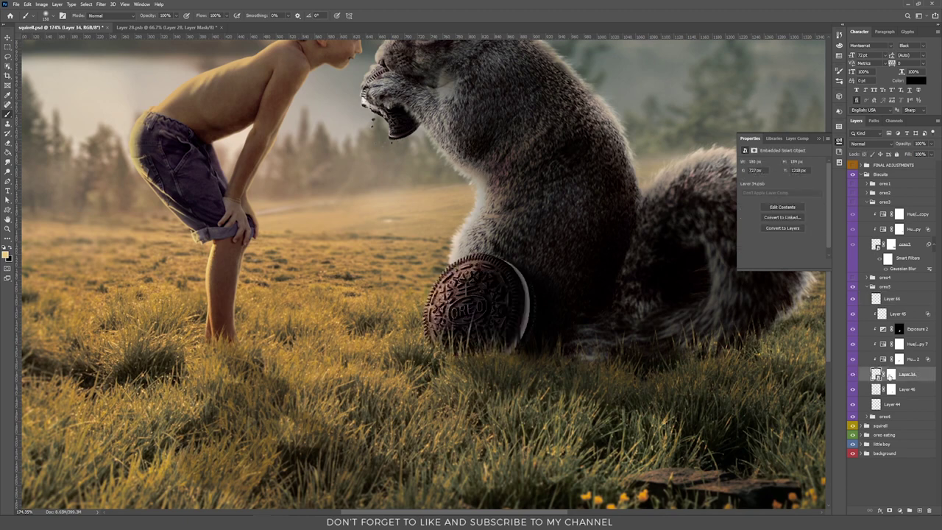
{"action": "left_click", "coordinate": [890, 374]}
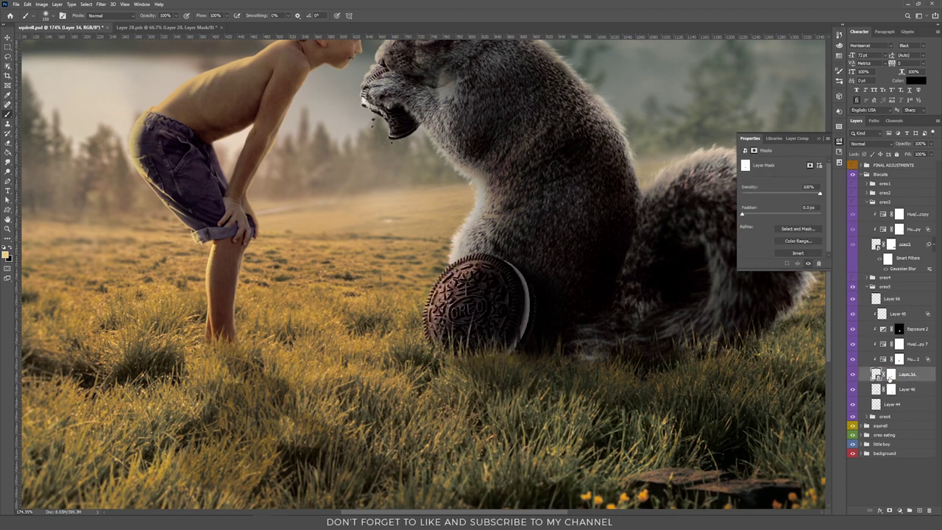
Pick the grass brush, trace along the upright oreo's lower edge on Layer 34's mask, and point out the Blur filters.
{"action": "right_click", "coordinate": [505, 346]}
{"action": "left_click", "coordinate": [753, 238]}
{"action": "left_click", "coordinate": [434, 353]}
{"action": "mouse_move", "coordinate": [461, 365]}
{"action": "left_mouse_down"}
{"action": "mouse_move", "coordinate": [457, 344]}
{"action": "mouse_move", "coordinate": [563, 361]}
{"action": "left_mouse_up"}
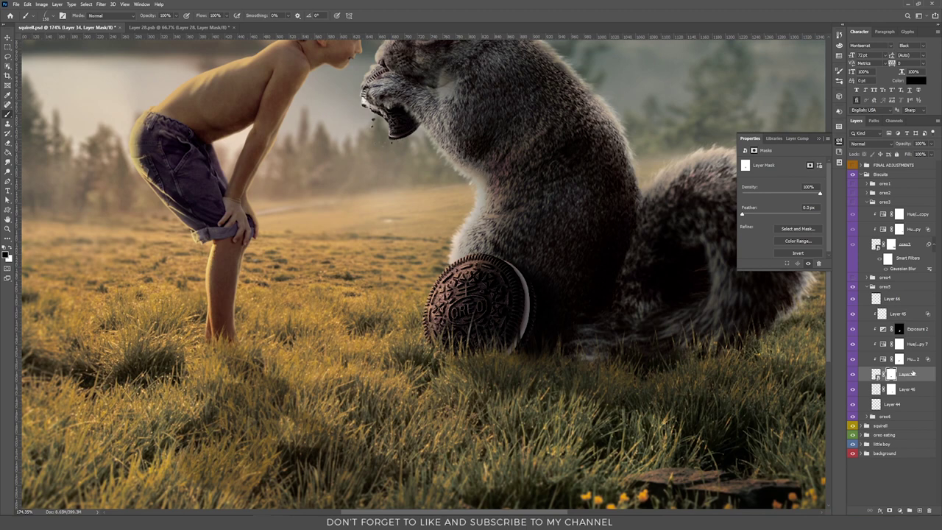
{"action": "left_click", "coordinate": [101, 4]}
{"action": "mouse_move", "coordinate": [129, 89]}
{"action": "left_click", "coordinate": [390, 5]}
Review the upright oreo's Hue/Saturation 2 and Exposure 2 adjustments and toggle the Layer 45 highlight off and on.
{"action": "left_click", "coordinate": [917, 360]}
{"action": "key", "text": "v"}
{"action": "left_click", "coordinate": [916, 330]}
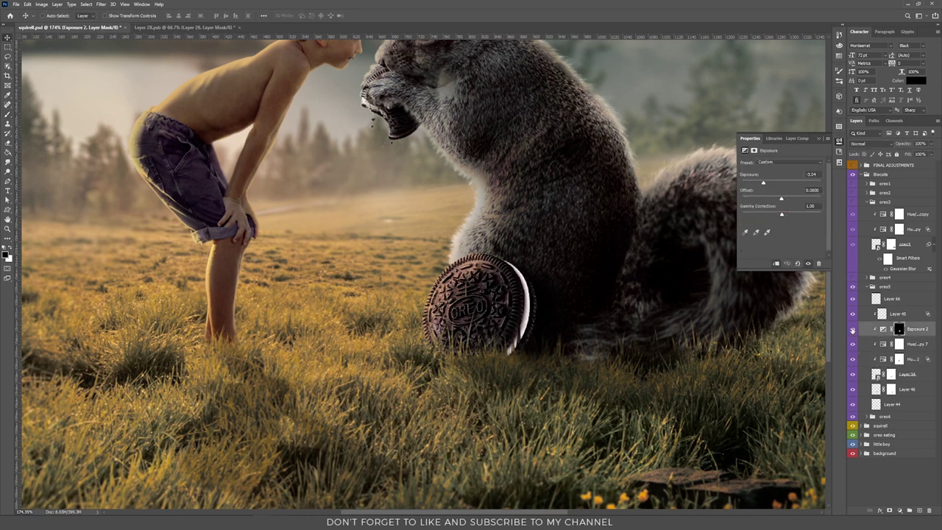
{"action": "left_click", "coordinate": [853, 315]}
{"action": "left_click", "coordinate": [852, 314]}
Hide the Layer 45 highlight and add a new empty layer directly above it, with the Brush tool active.
{"action": "left_click", "coordinate": [903, 318]}
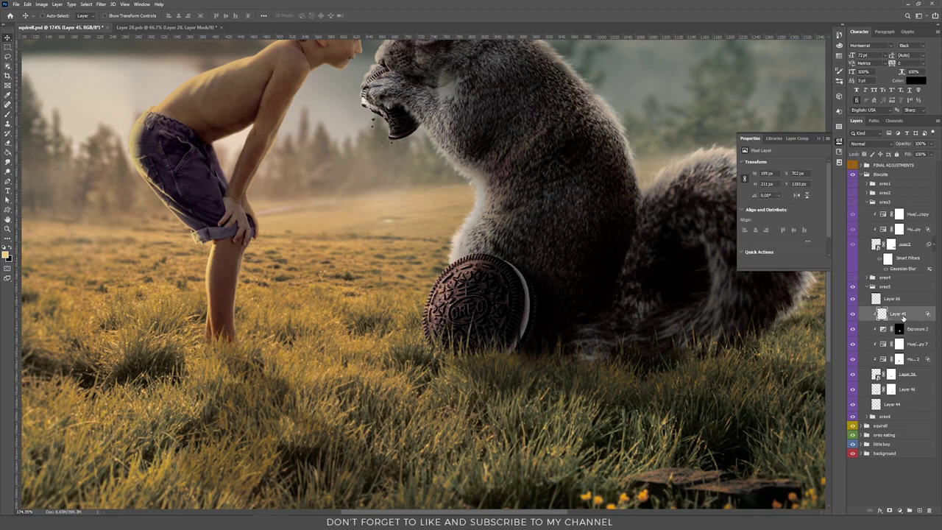
{"action": "key", "text": "b"}
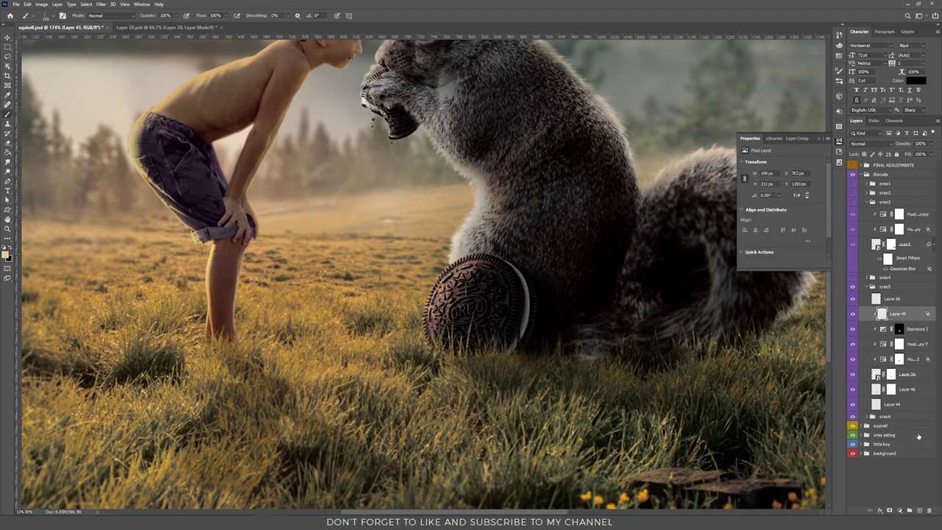
{"action": "left_click", "coordinate": [854, 315]}
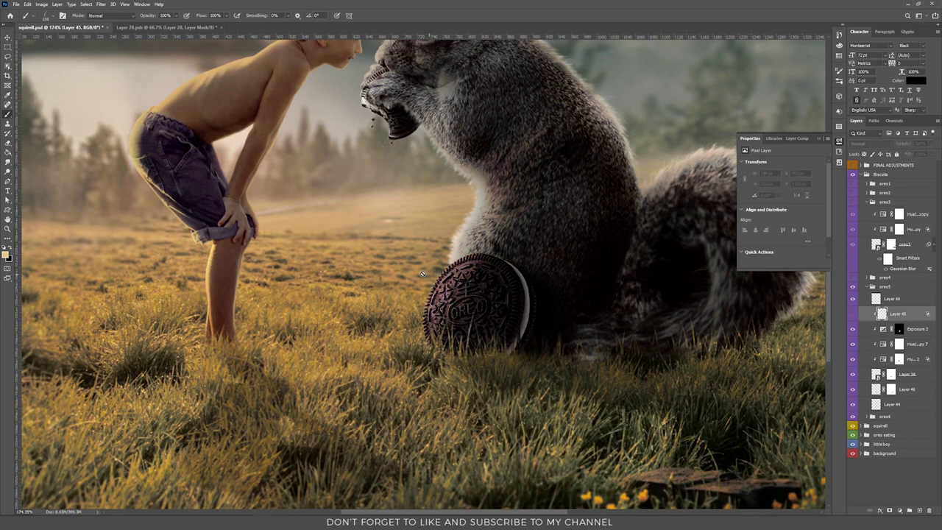
{"action": "scroll", "coordinate": [581, 339], "scroll_direction": "up", "scroll_amount": 5}
{"action": "scroll", "coordinate": [636, 384], "scroll_direction": "left", "scroll_amount": 3}
{"action": "left_click_drag", "start_coordinate": [635, 385], "coordinate": [440, 261]}
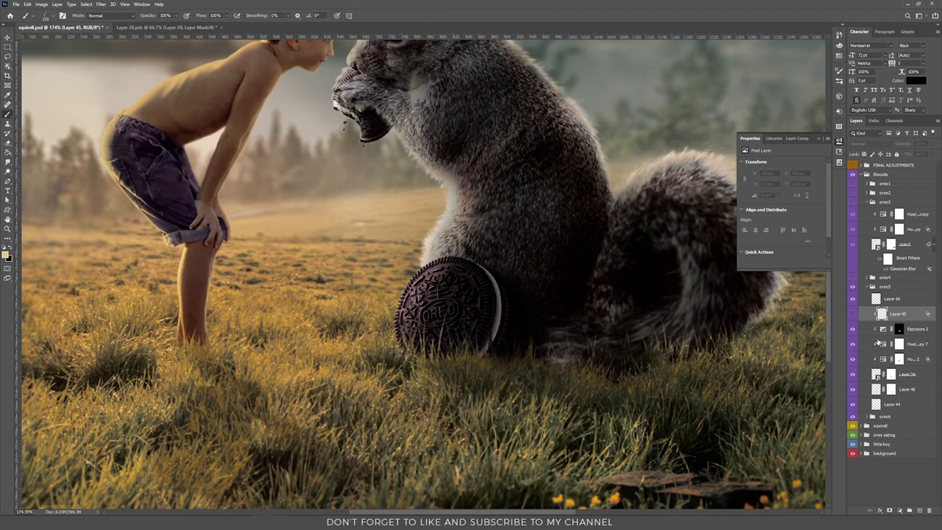
{"action": "left_click", "coordinate": [921, 510]}
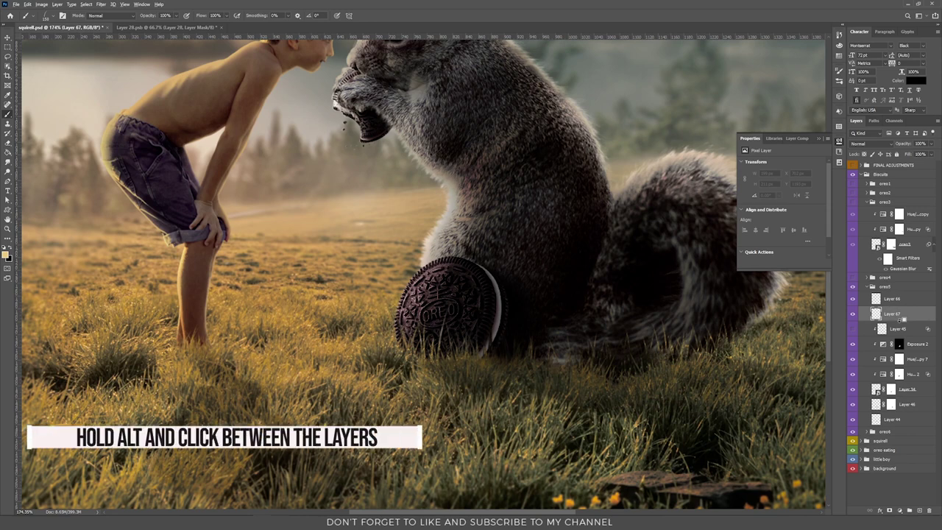
Clip the new empty layer to the upright oreo's layer stack and rename it lights.
{"action": "left_click", "coordinate": [902, 320], "text": "alt"}
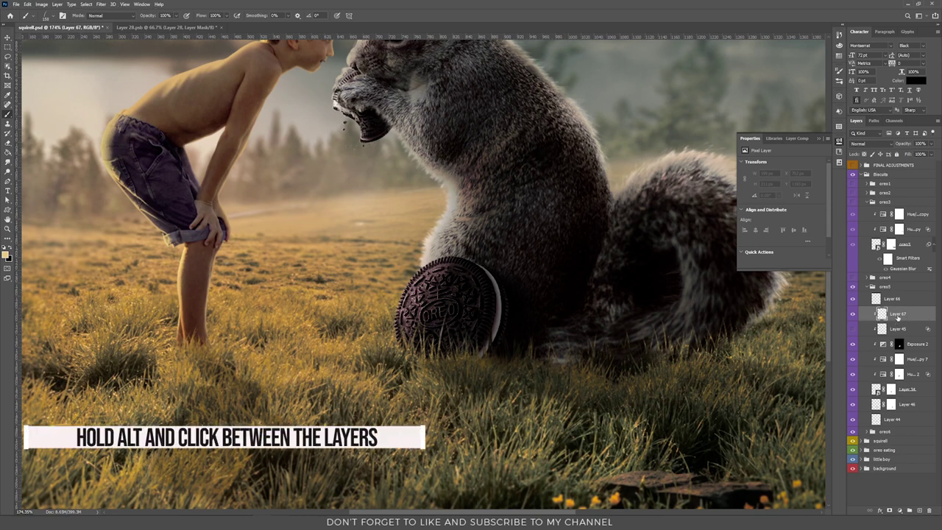
{"action": "double_click", "coordinate": [897, 314]}
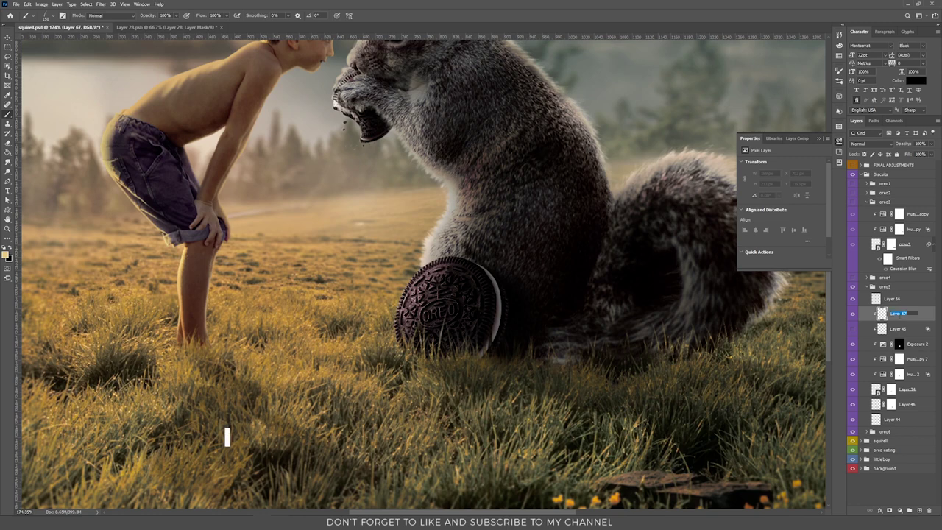
{"action": "type", "text": "lights"}
{"action": "key", "text": "Return"}
Switch to the Brush tool and choose the soft round brush.
{"action": "key", "text": "v"}
{"action": "key", "text": "b"}
{"action": "right_click", "coordinate": [575, 296]}
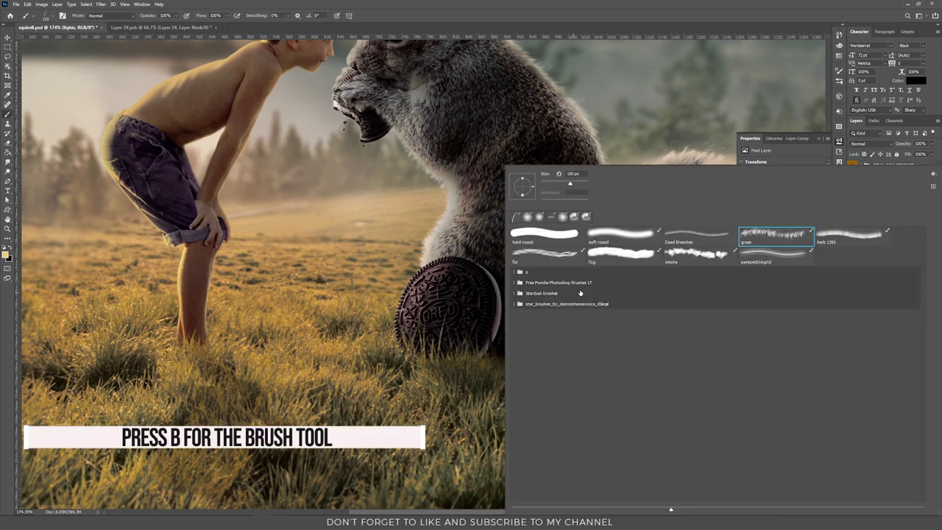
{"action": "left_click", "coordinate": [615, 239]}
{"action": "key", "text": "Return"}
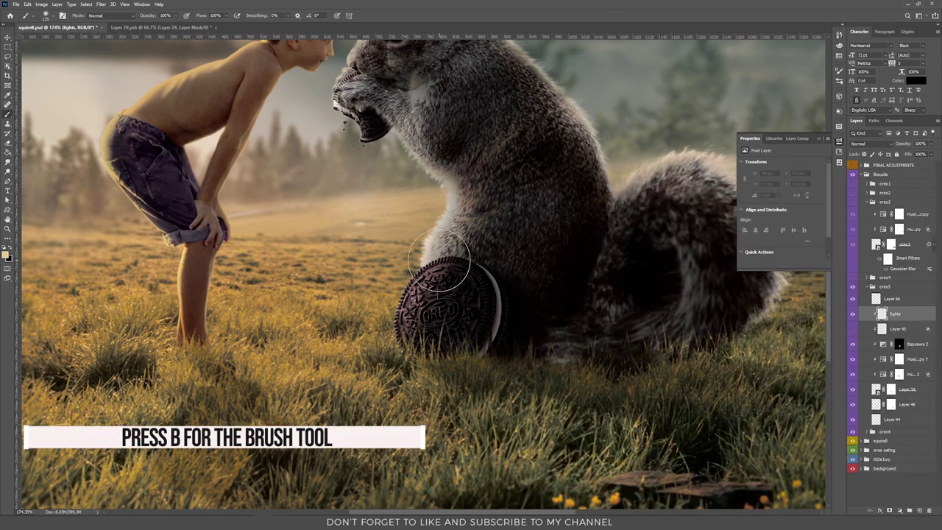
Paint soft pale-yellow light over the upright oreo's upper face on the lights layer, using 8% brush flow.
{"action": "key", "text": "ctrl+0"}
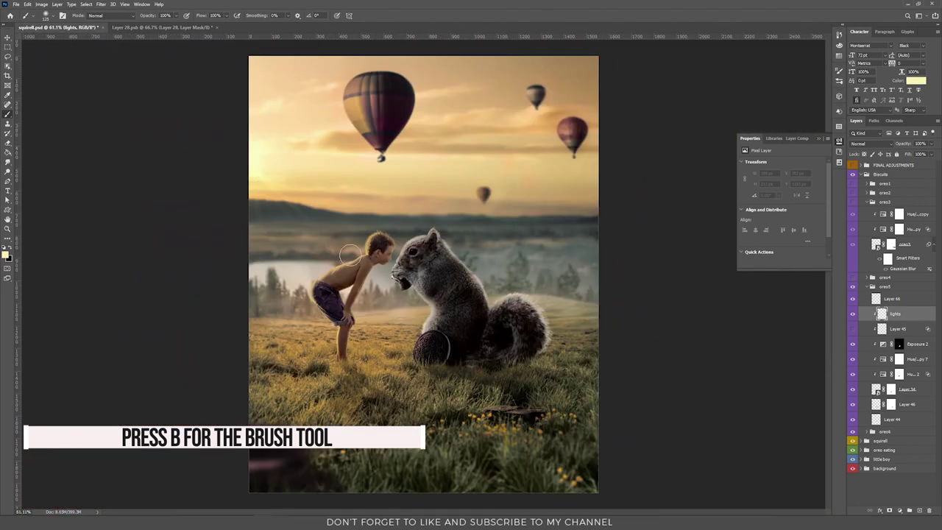
{"action": "scroll", "coordinate": [416, 301], "scroll_direction": "up", "scroll_amount": 3}
{"action": "scroll", "coordinate": [435, 326], "scroll_direction": "up", "scroll_amount": 4}
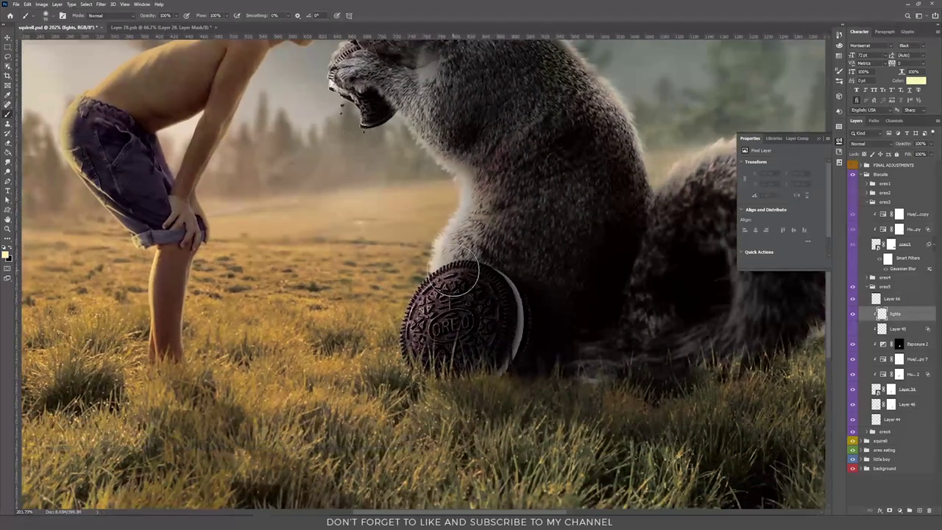
{"action": "left_click_drag", "start_coordinate": [463, 268], "coordinate": [416, 296]}
{"action": "key", "text": "ctrl+z"}
{"action": "left_click_drag", "start_coordinate": [231, 17], "coordinate": [197, 27]}
{"action": "mouse_move", "coordinate": [463, 288]}
{"action": "left_mouse_down"}
{"action": "mouse_move", "coordinate": [456, 263]}
{"action": "mouse_move", "coordinate": [428, 274]}
{"action": "mouse_move", "coordinate": [404, 340]}
{"action": "mouse_move", "coordinate": [434, 284]}
{"action": "mouse_move", "coordinate": [477, 273]}
{"action": "mouse_move", "coordinate": [415, 321]}
{"action": "left_mouse_up"}
{"action": "left_click_drag", "start_coordinate": [427, 330], "coordinate": [415, 324]}
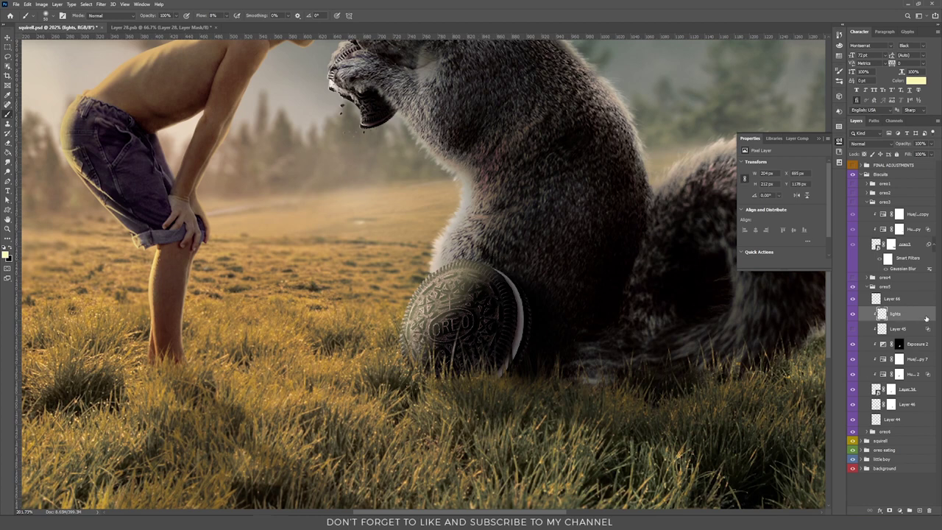
Use Blend If on the lights layer, raising the Underlying Layer shadow limit so the light skips the oreo's dark areas.
{"action": "double_click", "coordinate": [917, 313]}
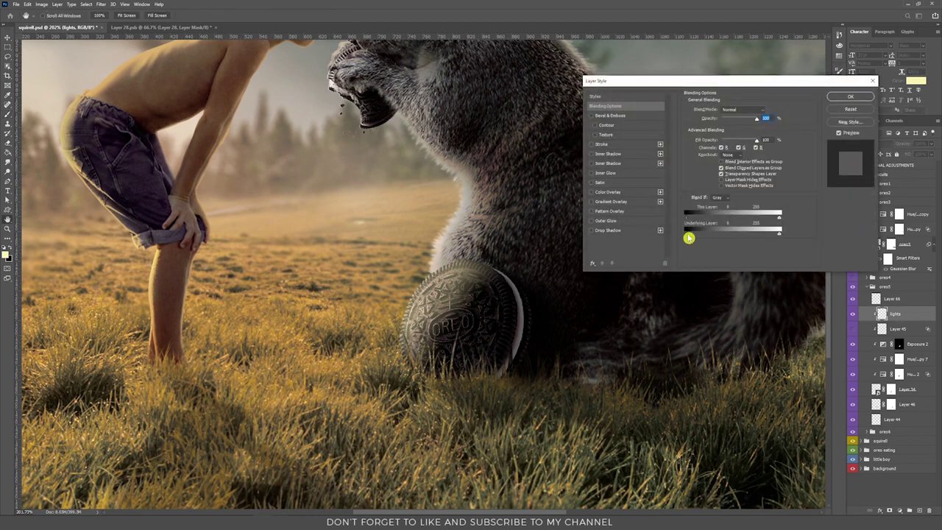
{"action": "left_click_drag", "start_coordinate": [689, 238], "coordinate": [714, 238]}
{"action": "left_click", "coordinate": [850, 96]}
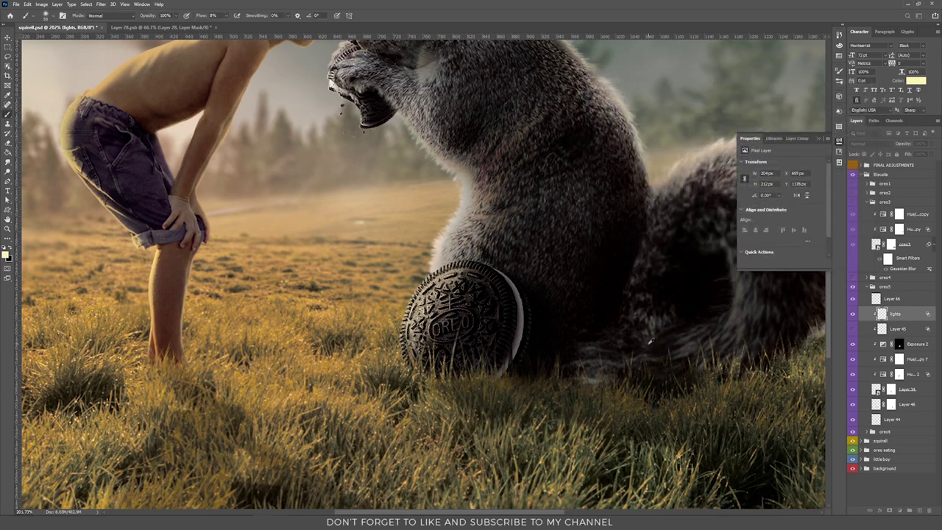
Remove the lights demonstration layer from the oreo5 group.
{"action": "scroll", "coordinate": [645, 337], "scroll_direction": "down", "scroll_amount": 4}
{"action": "scroll", "coordinate": [645, 337], "scroll_direction": "up", "scroll_amount": 3}
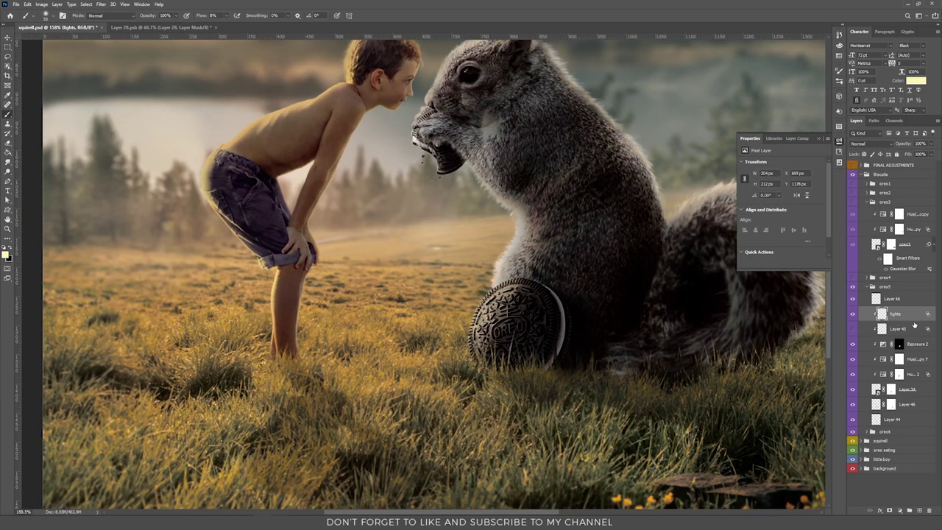
{"action": "key", "text": "ctrl+e"}
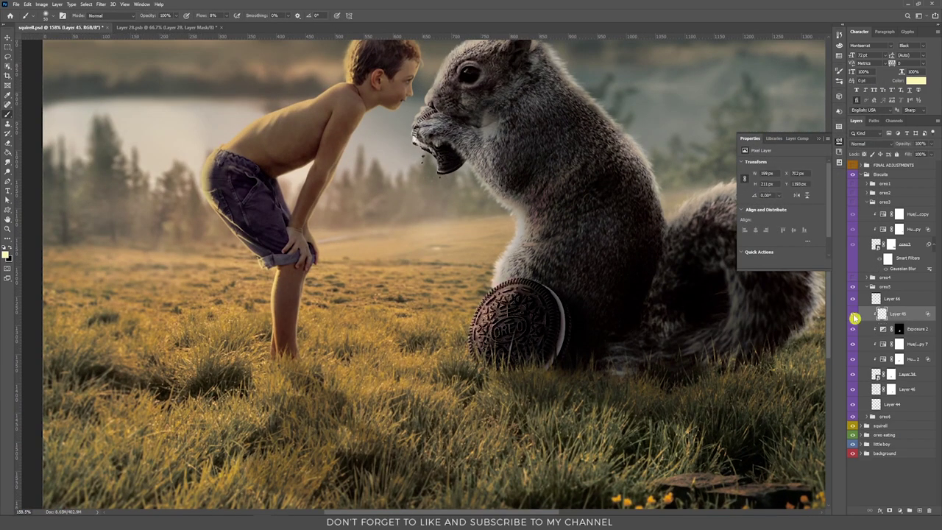
Collapse and hide the oreo5 group, and expand the oreo6 group for the large foreground oreo.
{"action": "left_click", "coordinate": [868, 286]}
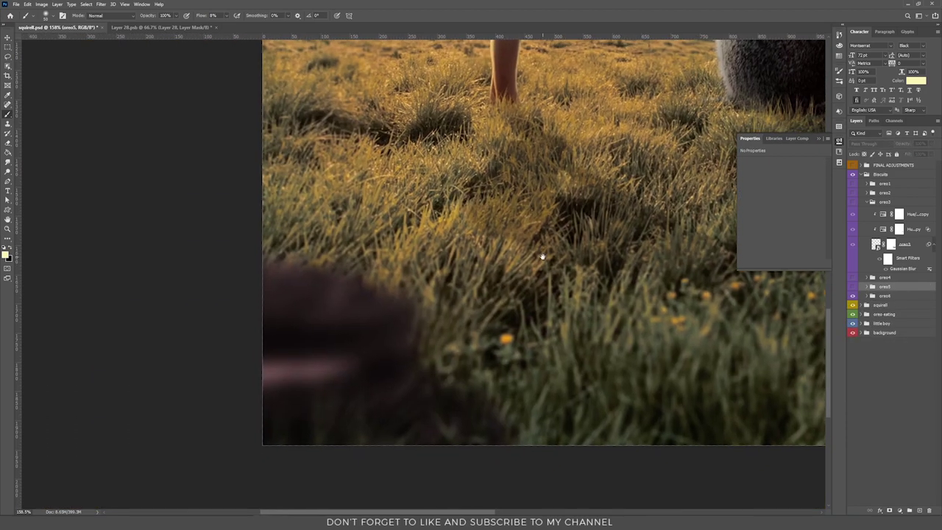
{"action": "scroll", "coordinate": [459, 317], "scroll_direction": "down", "scroll_amount": 5}
{"action": "scroll", "coordinate": [459, 317], "scroll_direction": "up", "scroll_amount": 2}
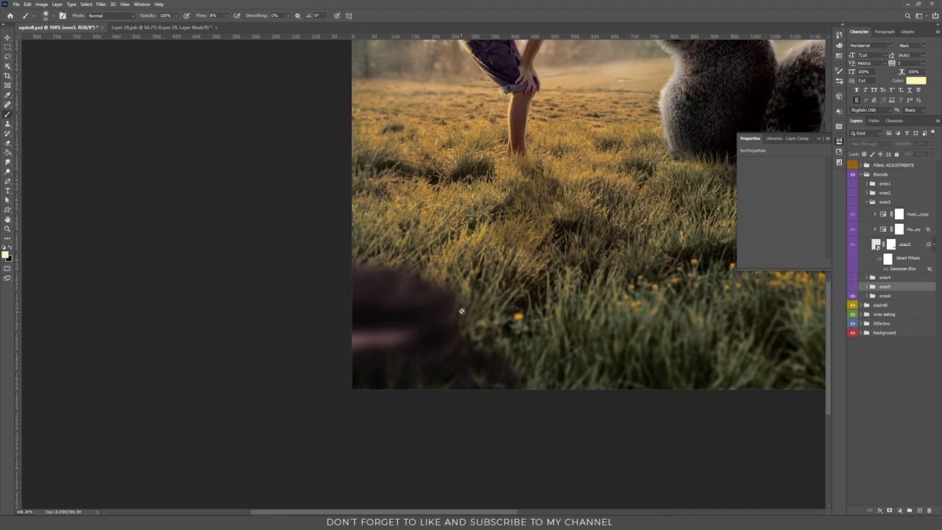
{"action": "left_click", "coordinate": [867, 295]}
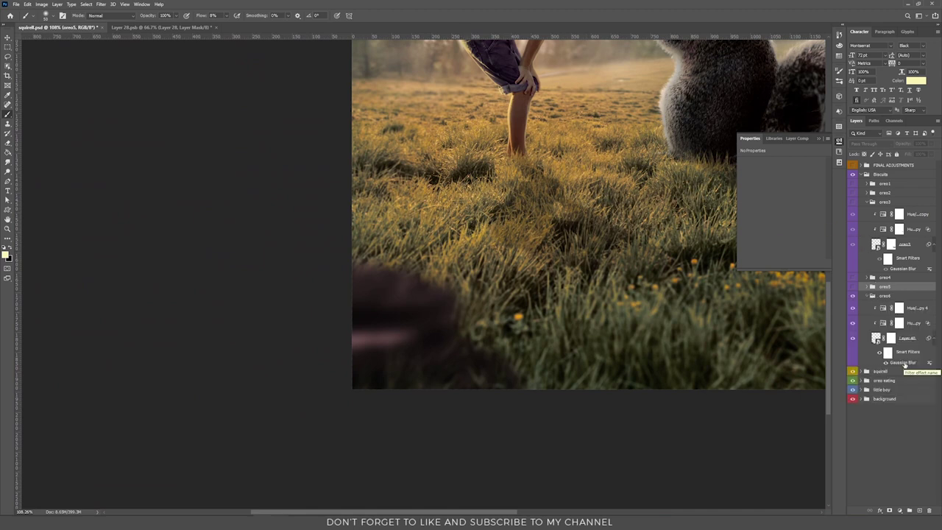
Preview Gaussian Blur radii of 0.1 and 4.3 pixels on the foreground oreo, and cancel the change.
{"action": "double_click", "coordinate": [904, 363]}
{"action": "left_click_drag", "start_coordinate": [156, 235], "coordinate": [110, 228]}
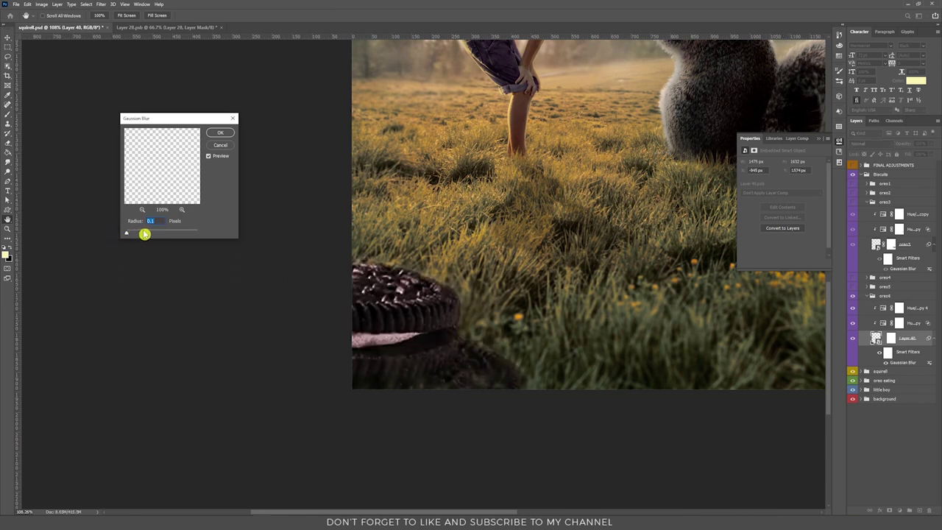
{"action": "left_click_drag", "start_coordinate": [144, 234], "coordinate": [152, 233]}
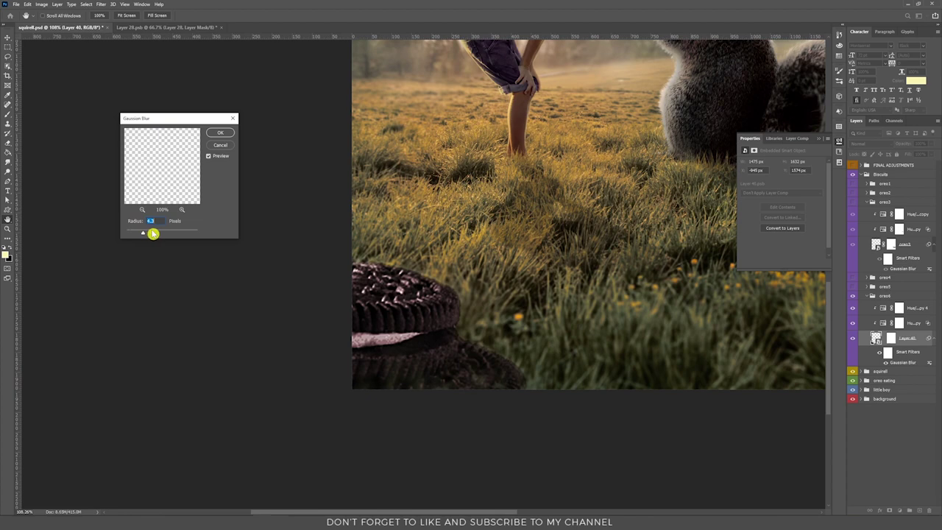
{"action": "left_click", "coordinate": [221, 150]}
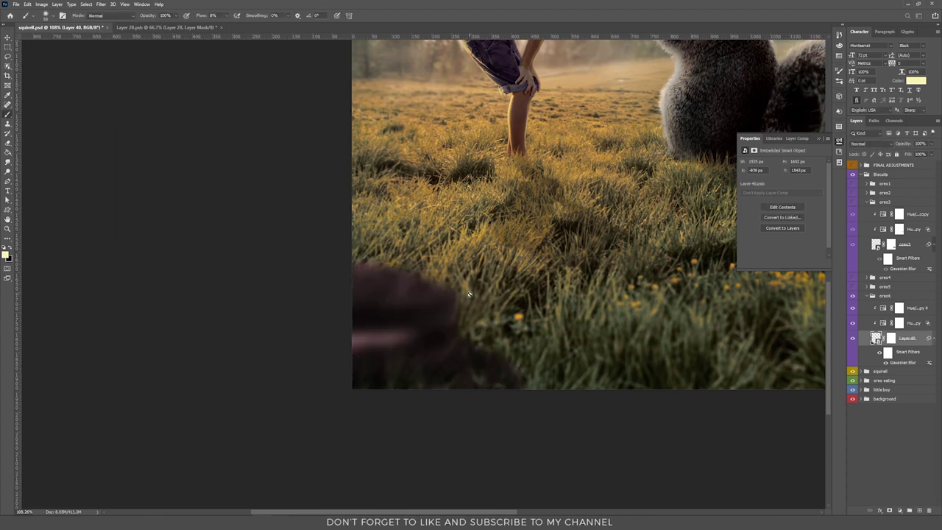
Make all the hidden oreo groups, oreo1 to oreo5, visible again in the composite.
{"action": "key", "text": "ctrl+0"}
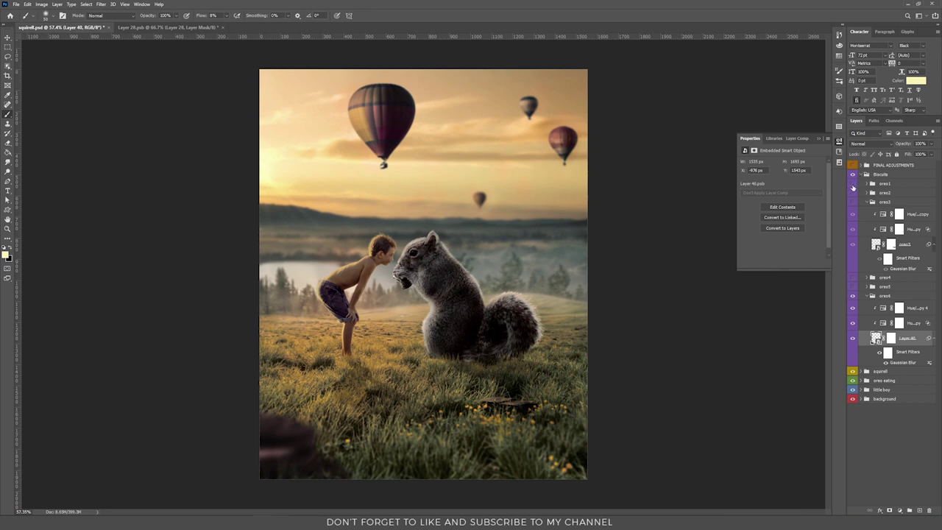
{"action": "left_click_drag", "start_coordinate": [853, 187], "coordinate": [850, 215]}
{"action": "left_click", "coordinate": [852, 288]}
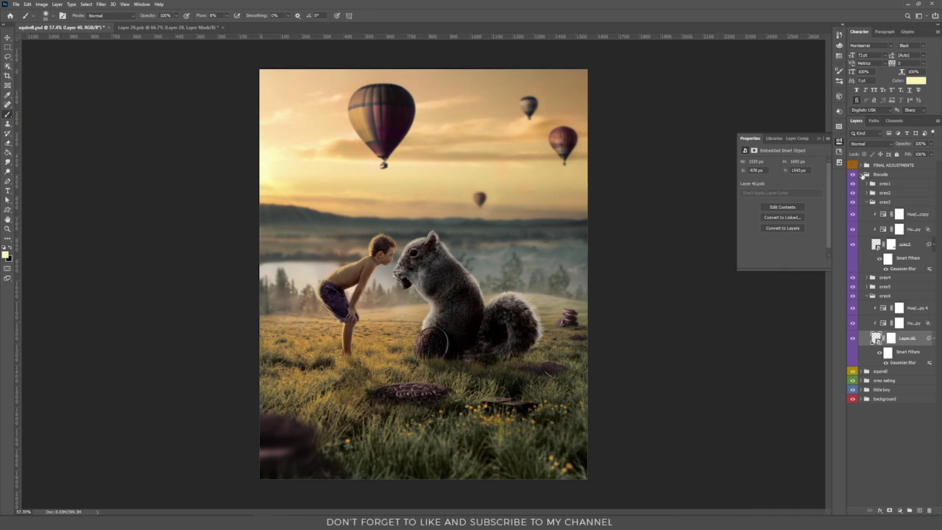
Collapse the Biscuits group, and expand and show FINAL ADJUSTMENTS with every layer inside it hidden.
{"action": "left_click", "coordinate": [862, 176]}
{"action": "left_click", "coordinate": [862, 167]}
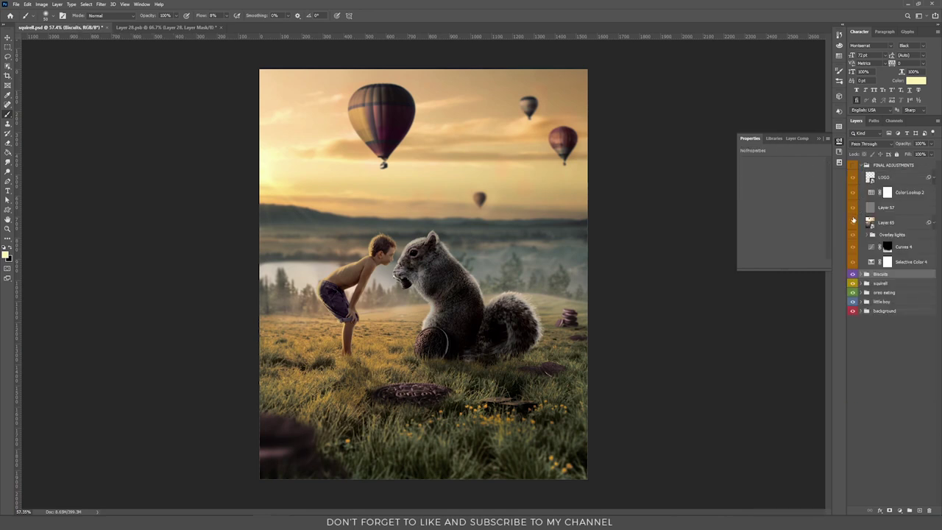
{"action": "left_click", "coordinate": [853, 192]}
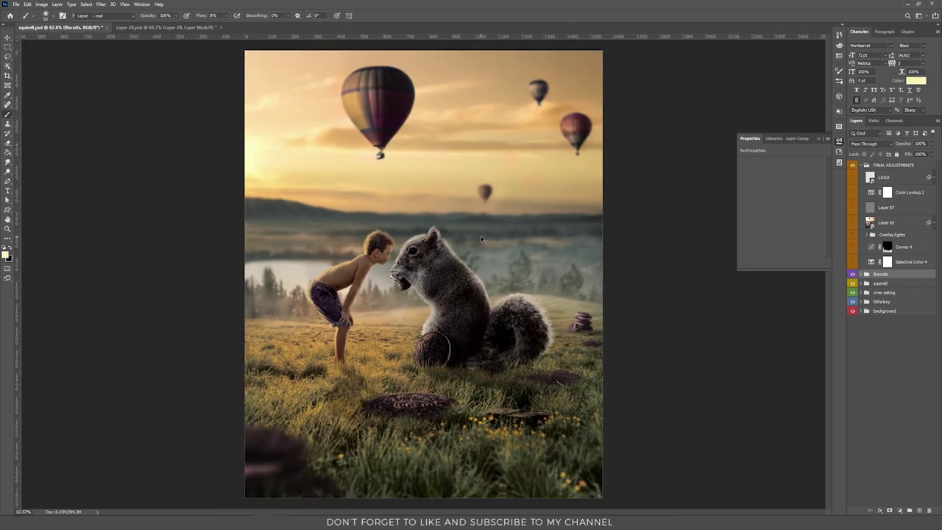
{"action": "key", "text": "v"}
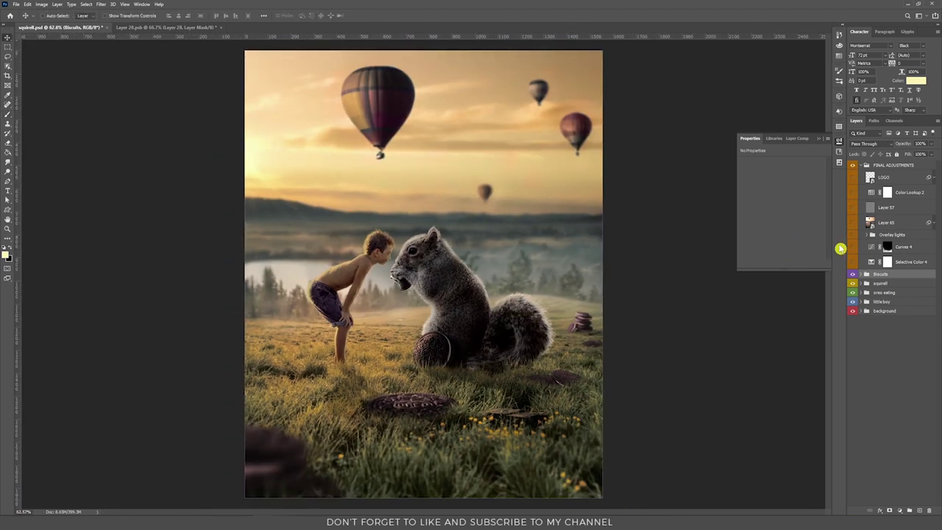
Turn on the Selective Color 4 adjustment, compare the image with and without it, and select its adjustment settings.
{"action": "left_click", "coordinate": [904, 264]}
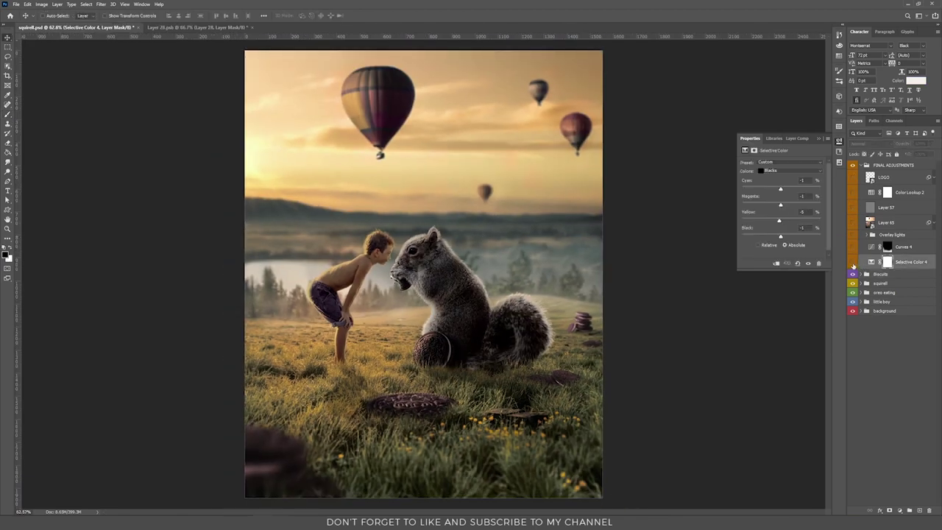
{"action": "left_click", "coordinate": [851, 263]}
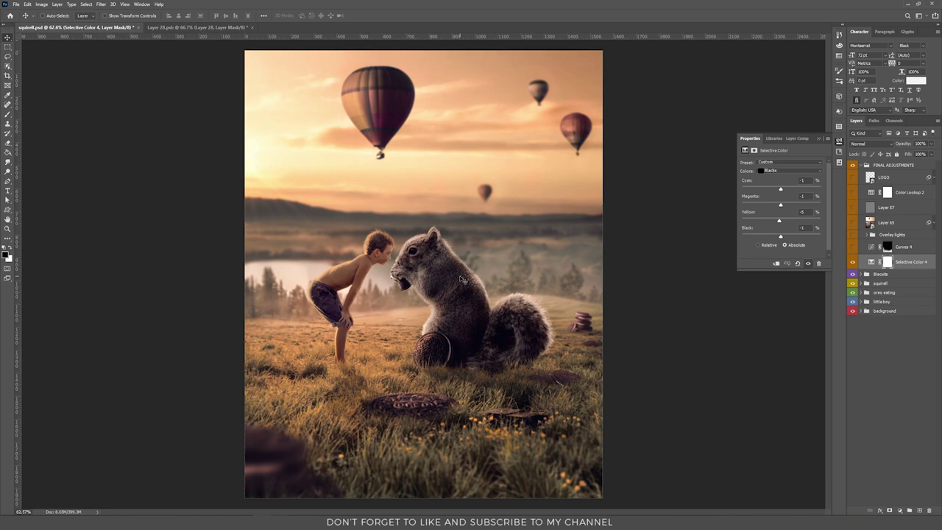
{"action": "left_click", "coordinate": [853, 263]}
{"action": "left_click", "coordinate": [852, 263]}
{"action": "left_click", "coordinate": [872, 263]}
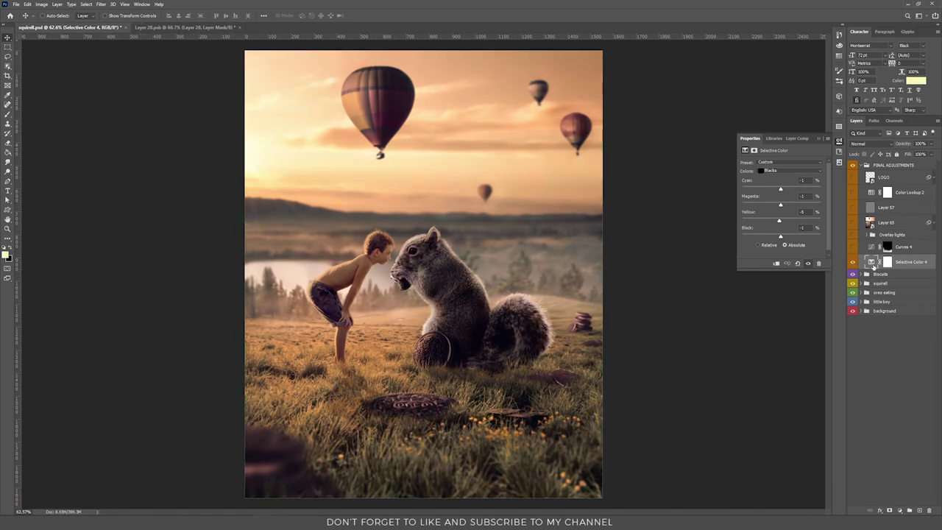
Review the Selective Color 4 settings for the Yellows and Blacks ranges.
{"action": "left_click", "coordinate": [786, 173]}
{"action": "left_click", "coordinate": [785, 173]}
{"action": "left_click", "coordinate": [785, 173]}
{"action": "left_click", "coordinate": [780, 182]}
{"action": "left_click", "coordinate": [785, 173]}
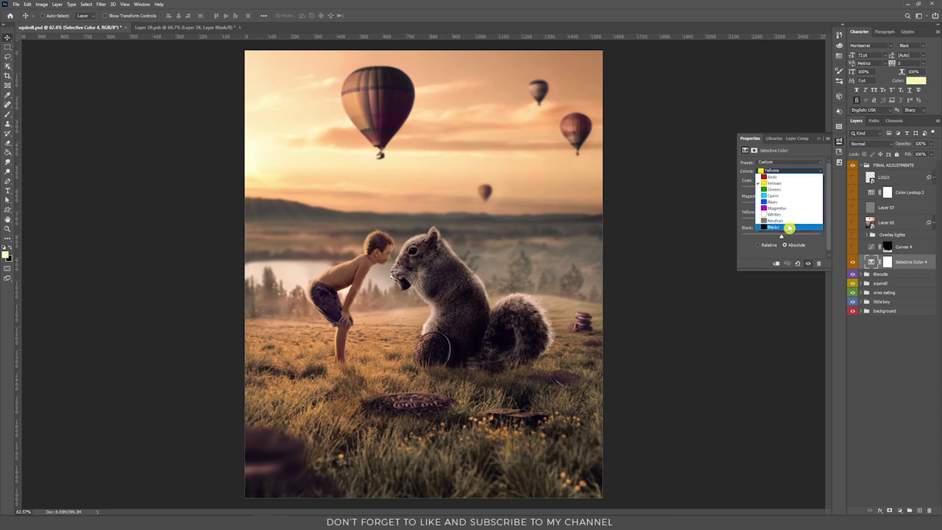
{"action": "left_click", "coordinate": [789, 229]}
Try Cyan at +61% for the Neutrals range of Selective Color 4, and set it to -10%.
{"action": "left_click", "coordinate": [782, 171]}
{"action": "left_click", "coordinate": [799, 221]}
{"action": "left_click", "coordinate": [780, 192]}
{"action": "left_click_drag", "start_coordinate": [780, 191], "coordinate": [807, 193]}
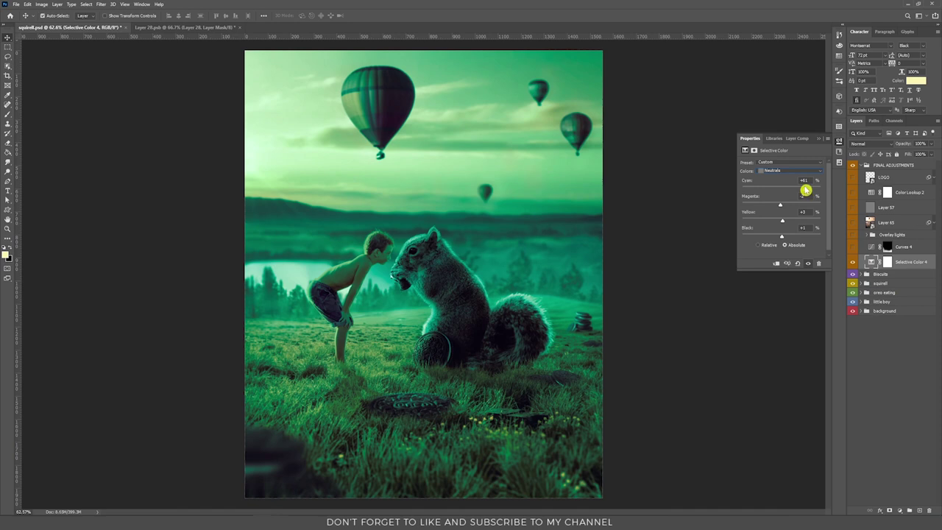
{"action": "left_click_drag", "start_coordinate": [806, 190], "coordinate": [777, 190]}
Turn on the Curves 4 adjustment and inspect its layer mask and curve.
{"action": "left_click", "coordinate": [853, 248]}
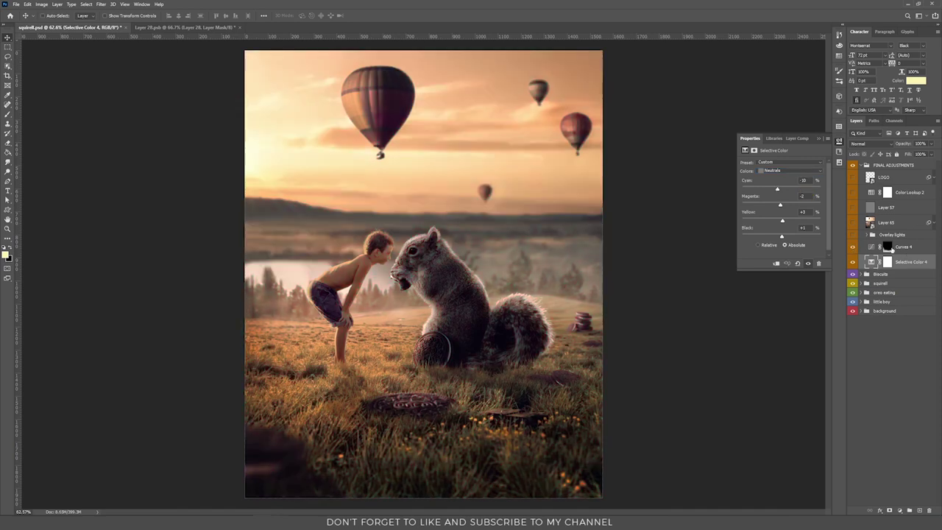
{"action": "left_click", "coordinate": [888, 247]}
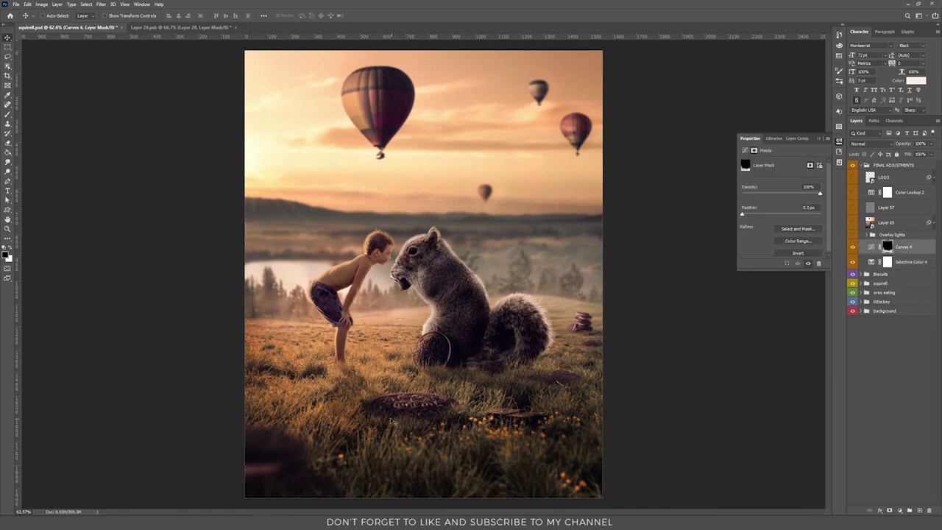
{"action": "left_click", "coordinate": [872, 248]}
Expand and show the Overlay lights group, and choose the Overlay blend mode for Layer 19.
{"action": "left_click", "coordinate": [867, 235]}
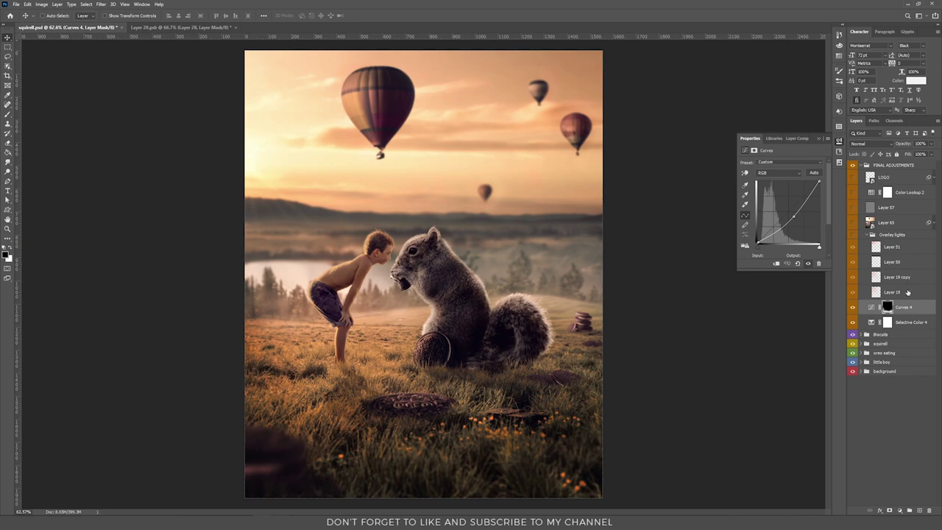
{"action": "left_click", "coordinate": [908, 292]}
{"action": "left_click", "coordinate": [853, 235]}
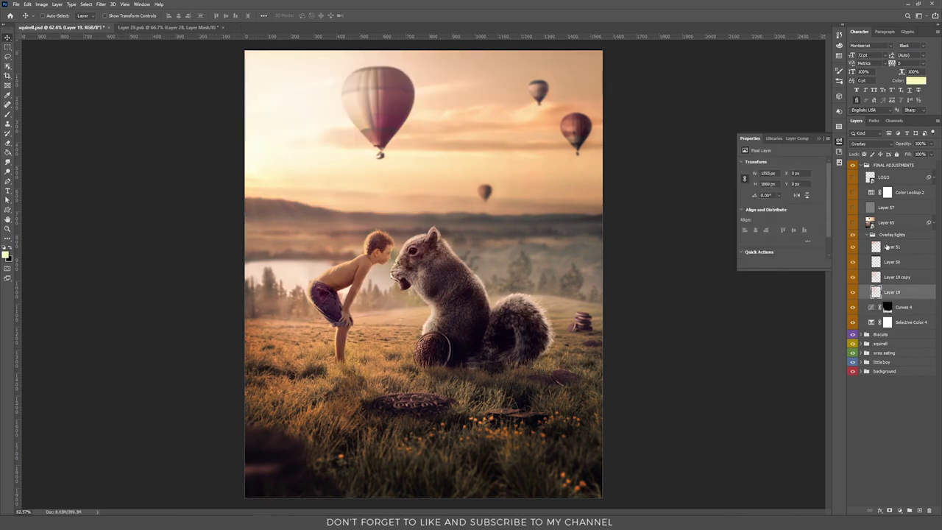
{"action": "left_click", "coordinate": [878, 145]}
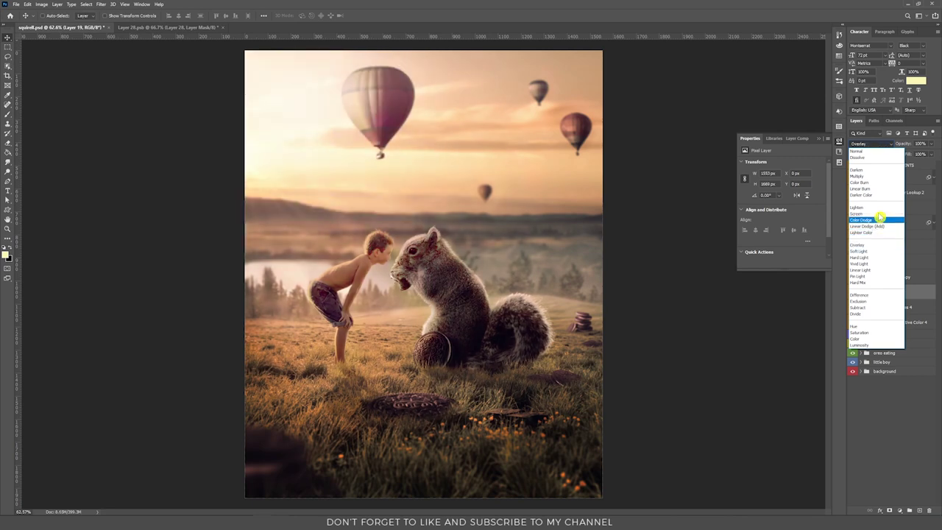
{"action": "left_click", "coordinate": [860, 244]}
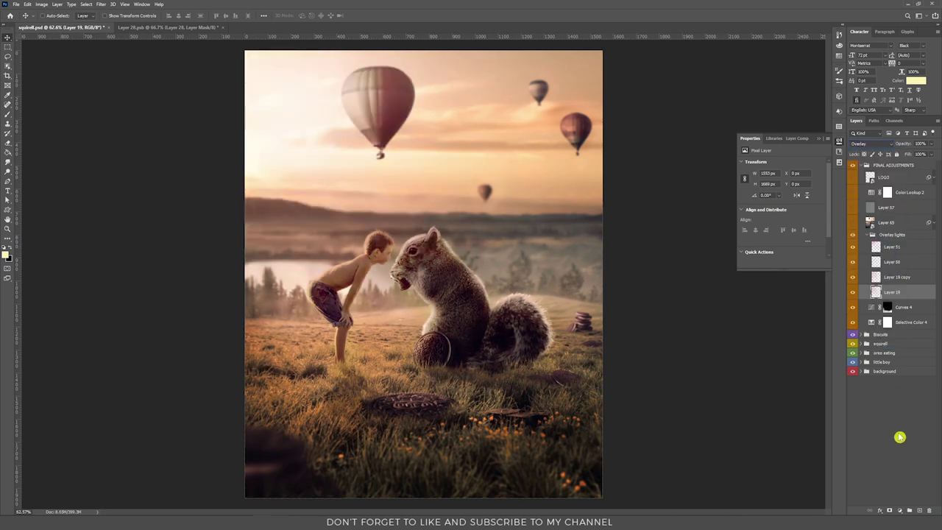
Hide the three upper layers of the Overlay lights group and add a new empty layer directly above Layer 19.
{"action": "left_click_drag", "start_coordinate": [442, 279], "coordinate": [403, 302]}
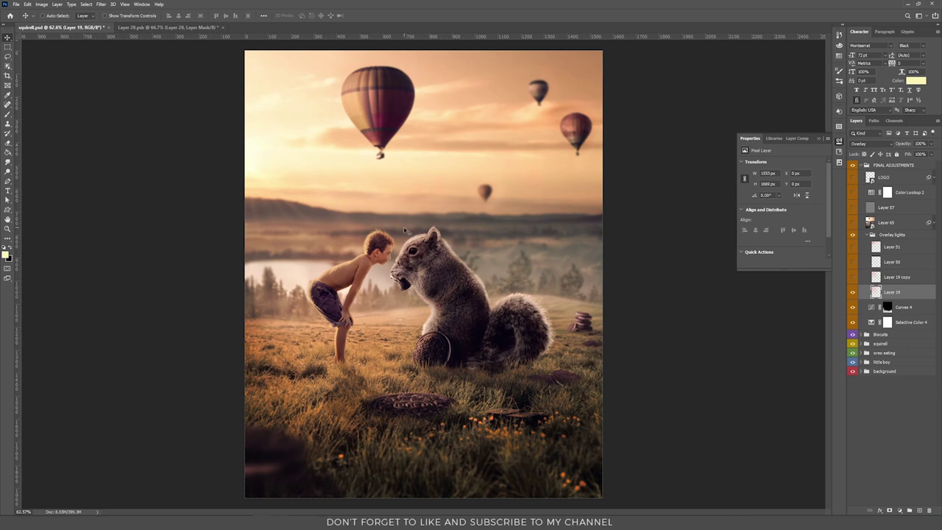
{"action": "mouse_move", "coordinate": [370, 189]}
{"action": "left_mouse_down"}
{"action": "mouse_move", "coordinate": [349, 238]}
{"action": "mouse_move", "coordinate": [364, 195]}
{"action": "mouse_move", "coordinate": [372, 204]}
{"action": "left_mouse_up"}
{"action": "left_click", "coordinate": [919, 510]}
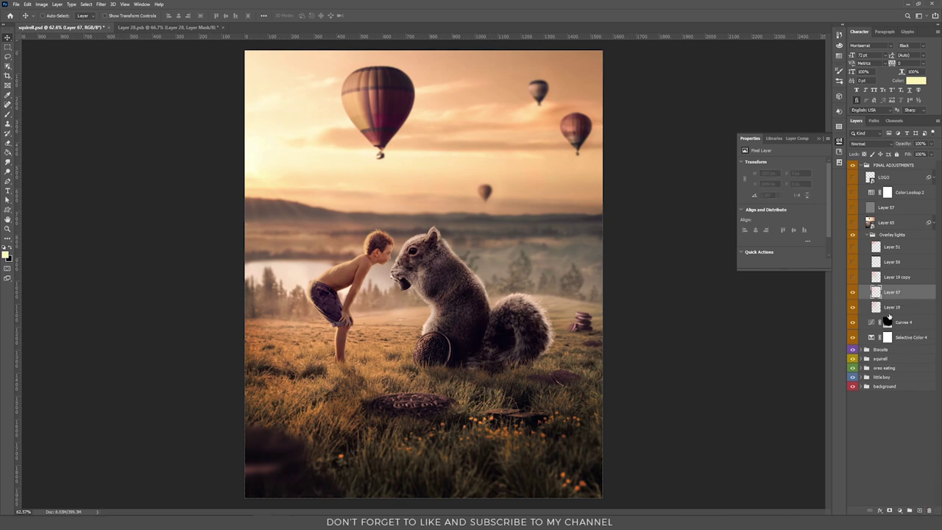
Hide Layer 19 and paint sky-coloured orange light rays from the sky's sunlit side toward the boy on the new layer at 14% flow.
{"action": "left_click", "coordinate": [854, 308]}
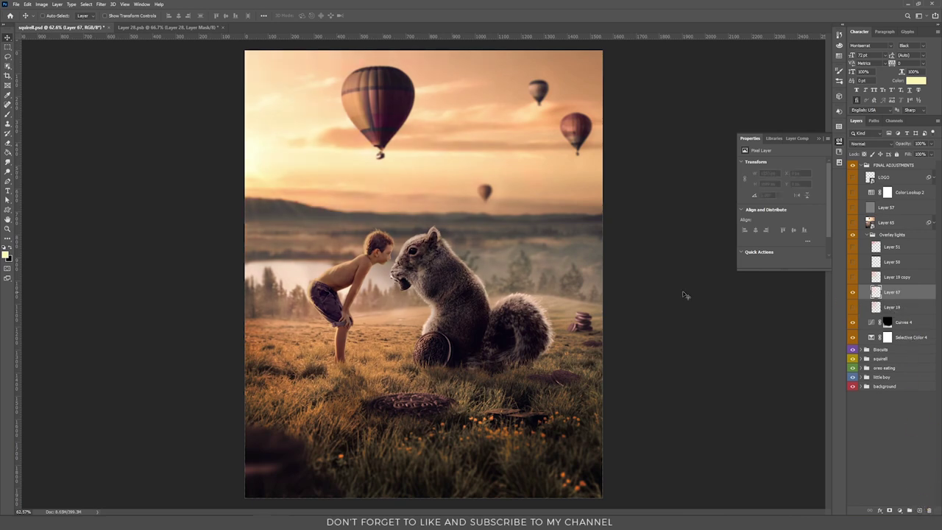
{"action": "key", "text": "b"}
{"action": "left_click", "coordinate": [326, 183], "text": "alt"}
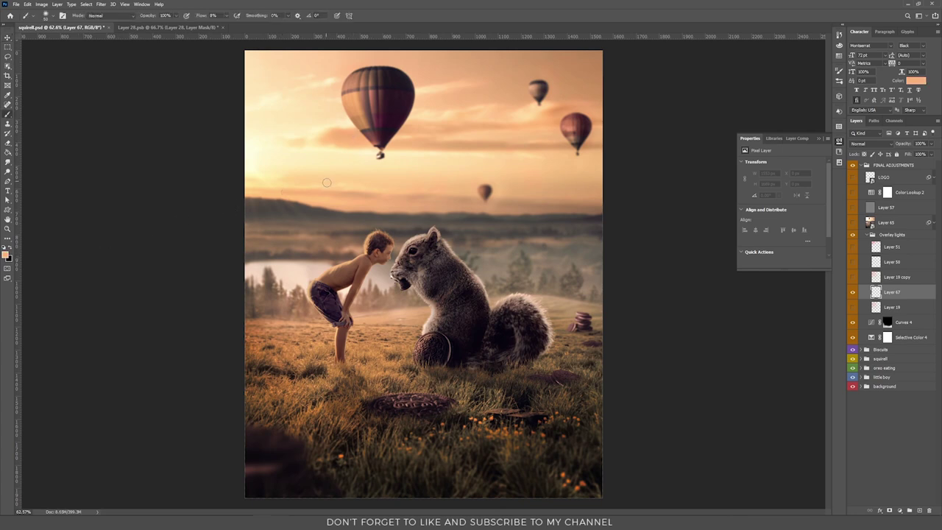
{"action": "right_click", "coordinate": [327, 183]}
{"action": "left_click", "coordinate": [455, 236]}
{"action": "left_click", "coordinate": [438, 8]}
{"action": "left_click", "coordinate": [226, 16]}
{"action": "left_click", "coordinate": [196, 28]}
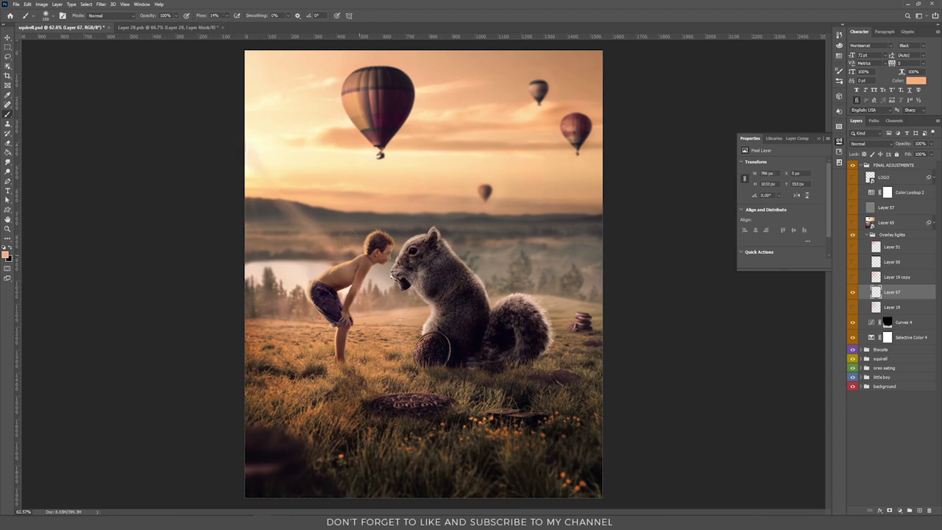
{"action": "mouse_move", "coordinate": [272, 123]}
{"action": "left_mouse_down"}
{"action": "mouse_move", "coordinate": [249, 91]}
{"action": "mouse_move", "coordinate": [264, 107]}
{"action": "mouse_move", "coordinate": [245, 161]}
{"action": "mouse_move", "coordinate": [248, 147]}
{"action": "mouse_move", "coordinate": [347, 373]}
{"action": "left_mouse_up"}
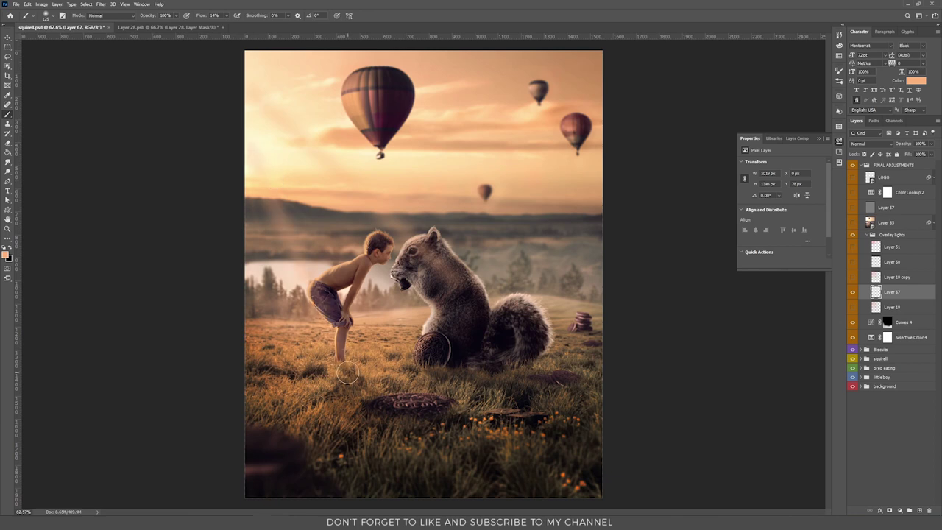
{"action": "left_click_drag", "start_coordinate": [272, 77], "coordinate": [255, 68]}
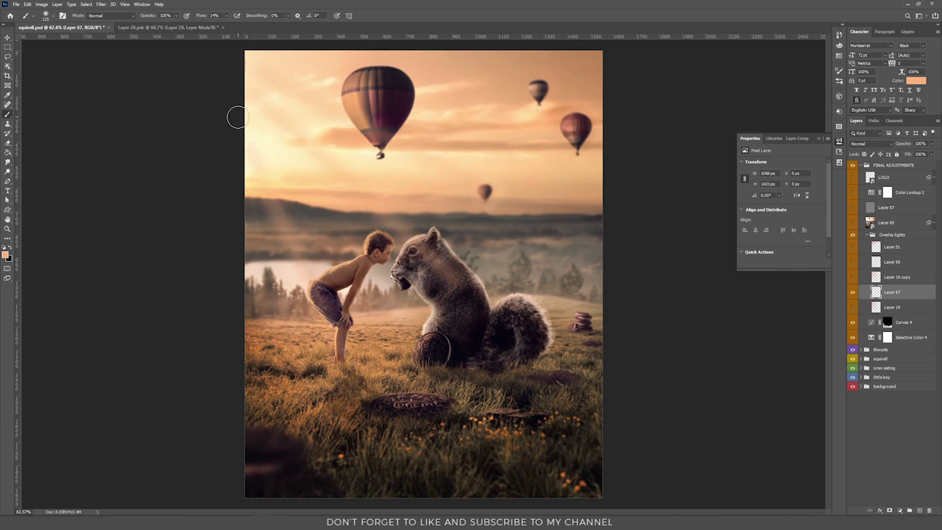
{"action": "key", "text": "v"}
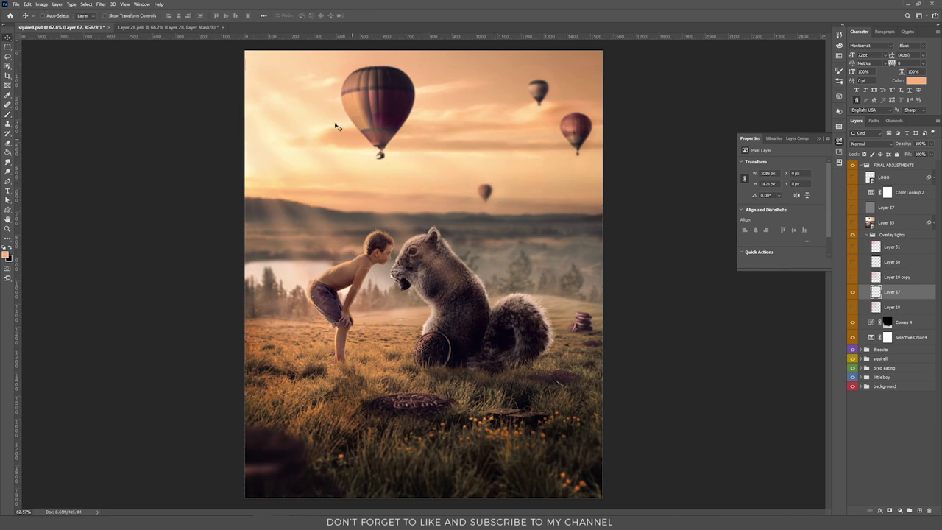
Apply a Gaussian Blur with a radius of 89.9 pixels to the painted light rays.
{"action": "left_click", "coordinate": [101, 4]}
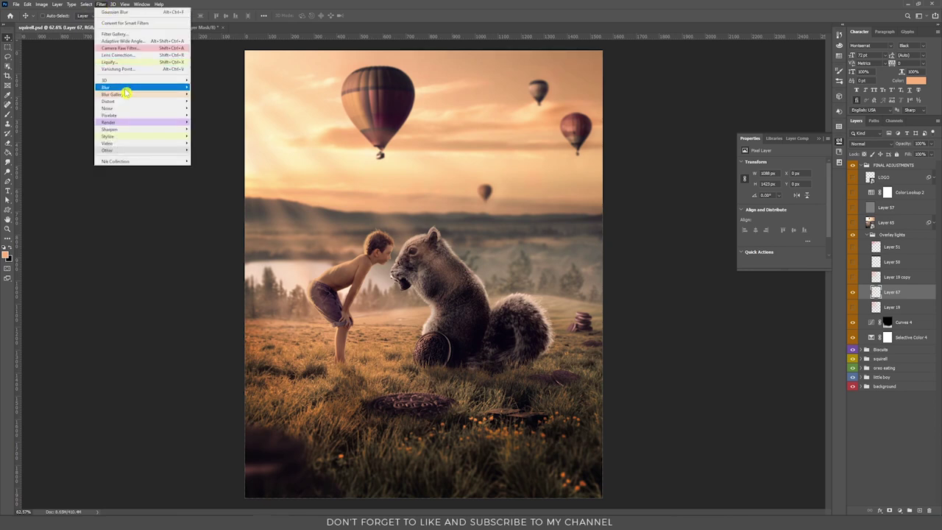
{"action": "mouse_move", "coordinate": [126, 88]}
{"action": "left_click", "coordinate": [210, 115]}
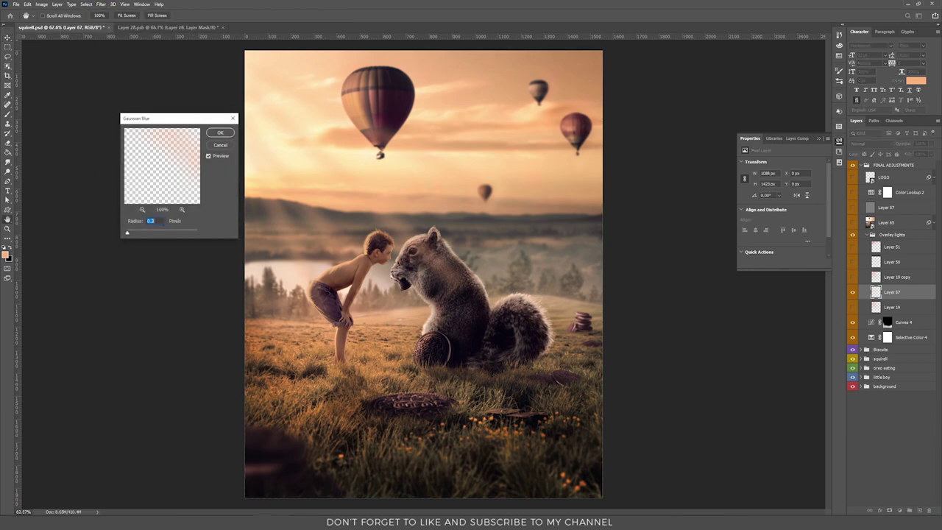
{"action": "left_click_drag", "start_coordinate": [157, 234], "coordinate": [172, 233]}
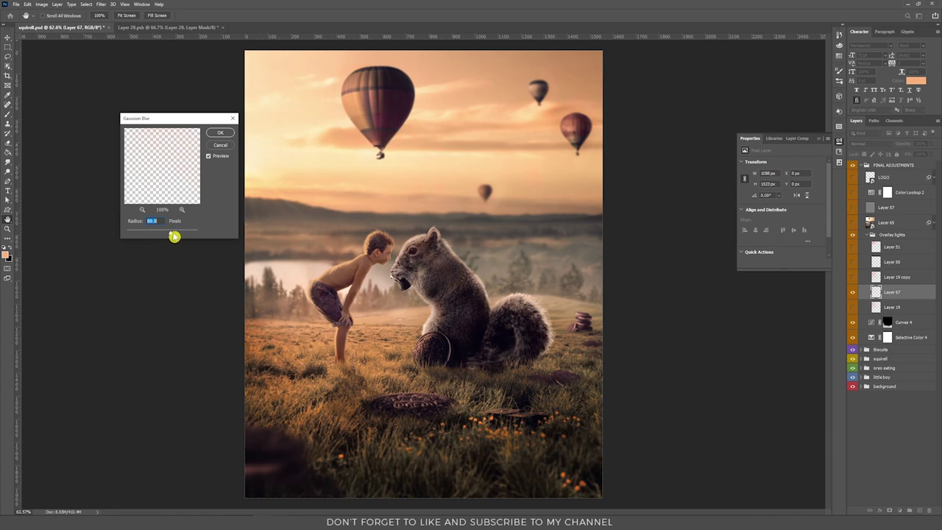
{"action": "left_click", "coordinate": [222, 133]}
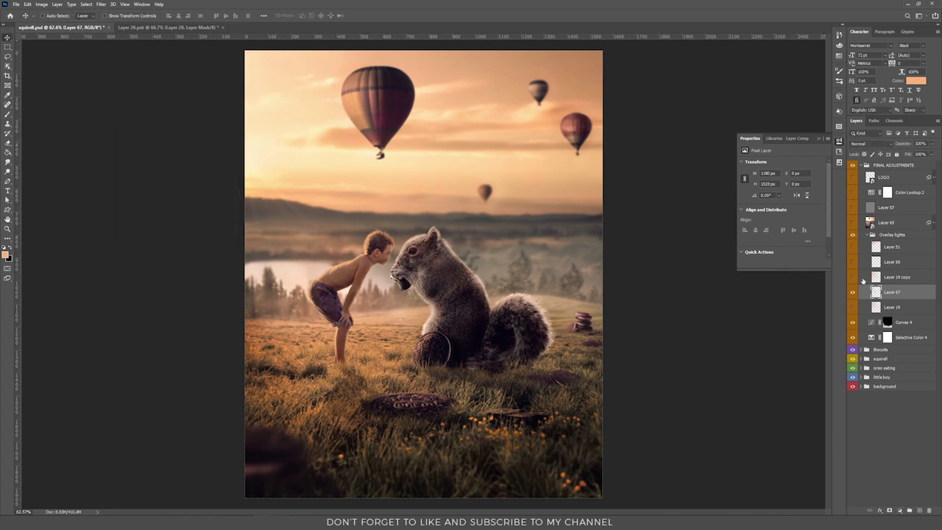
Try another blend mode for the blurred light rays layer and remove the layer.
{"action": "left_click", "coordinate": [873, 143]}
{"action": "left_click", "coordinate": [865, 250]}
{"action": "key", "text": "ctrl+e"}
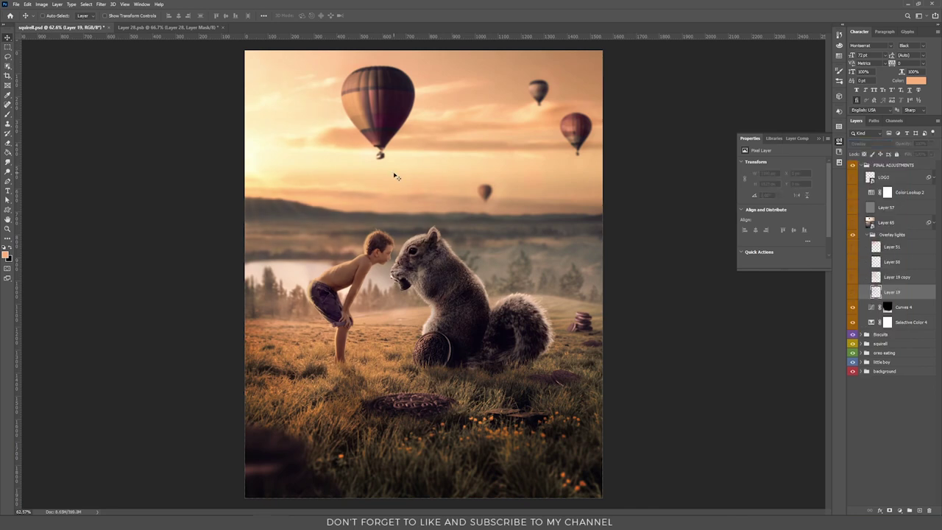
Show Layer 19, Layer 19 copy and Layer 50 in the Overlay lights group, and select Layer 50.
{"action": "left_click", "coordinate": [891, 278]}
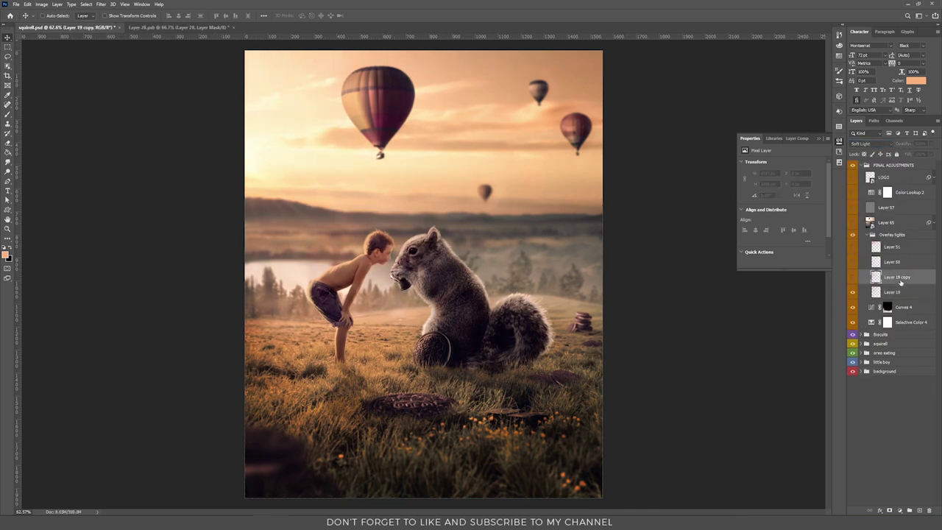
{"action": "left_click", "coordinate": [853, 277]}
{"action": "left_click_drag", "start_coordinate": [324, 193], "coordinate": [325, 308]}
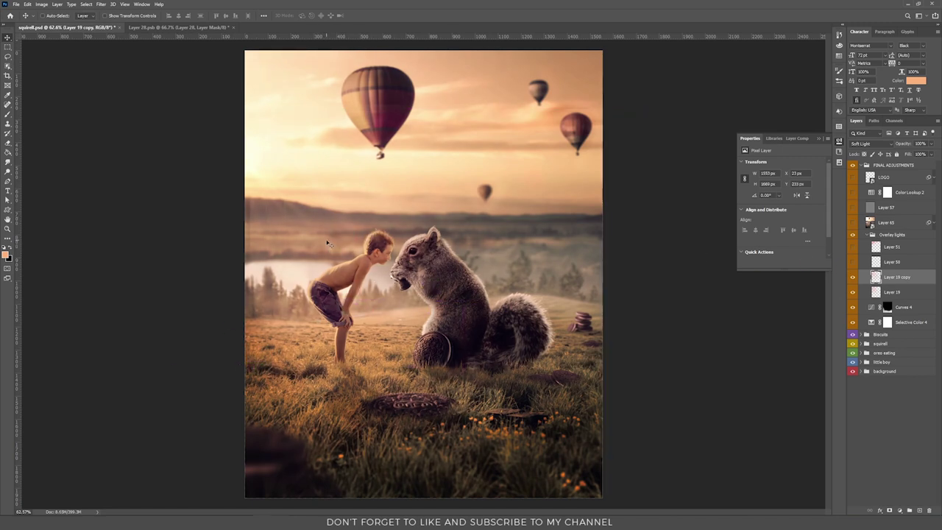
{"action": "left_click", "coordinate": [854, 262]}
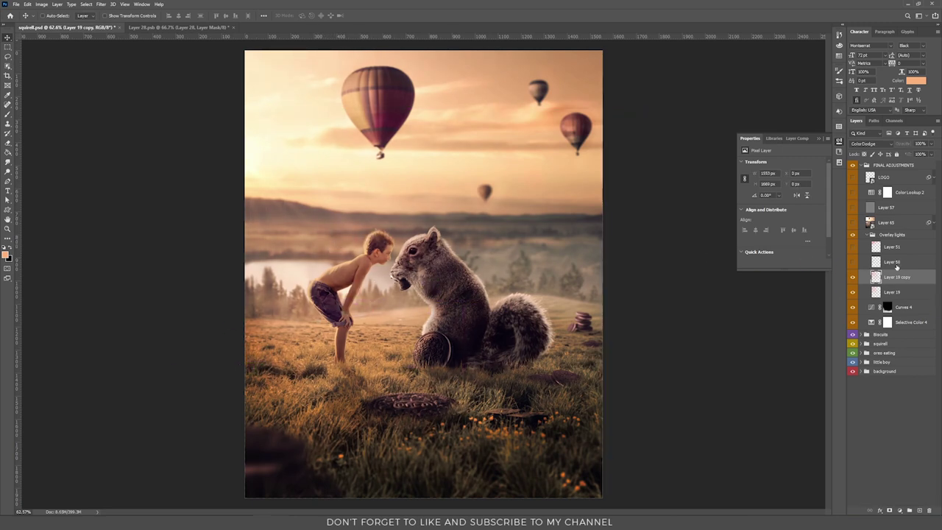
{"action": "left_click", "coordinate": [893, 262]}
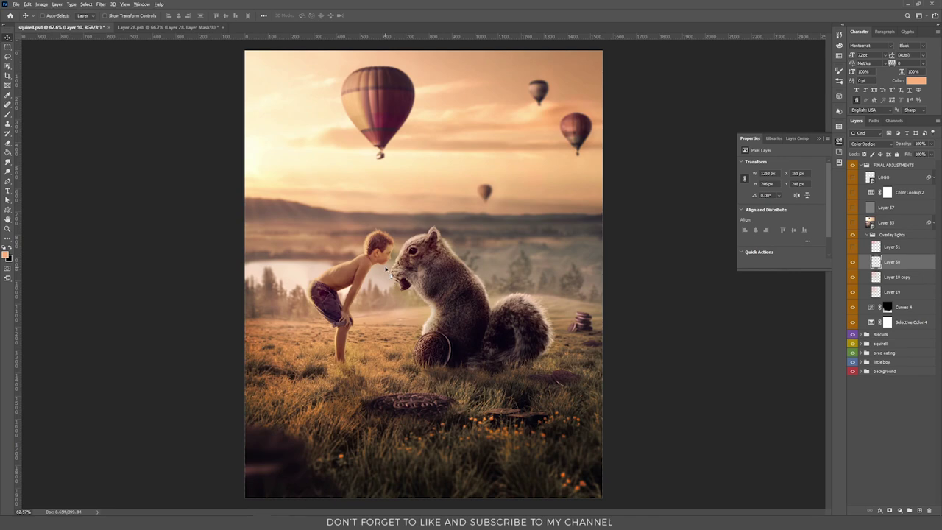
Compare the boy and squirrel up close with Layer 50 shown and hidden.
{"action": "scroll", "coordinate": [385, 269], "scroll_direction": "up", "scroll_amount": 5}
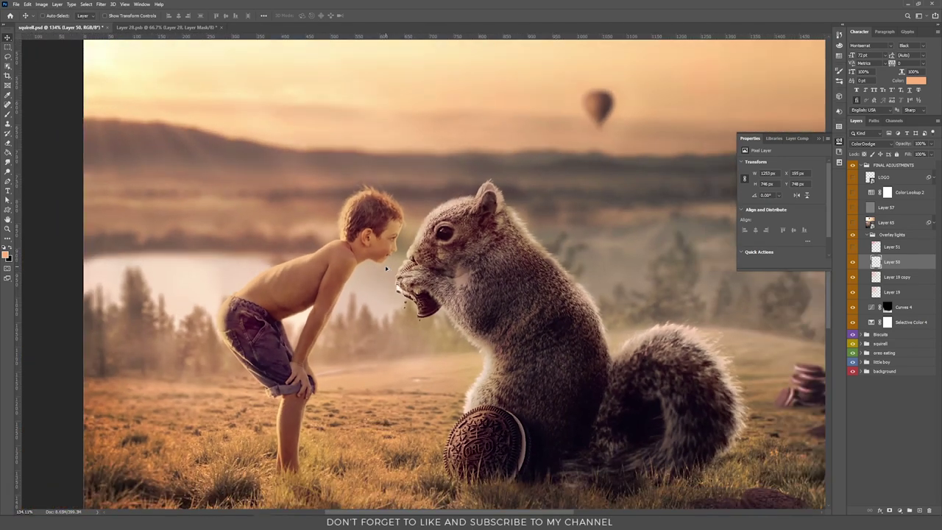
{"action": "key", "text": "ctrl+0"}
{"action": "left_click", "coordinate": [852, 263]}
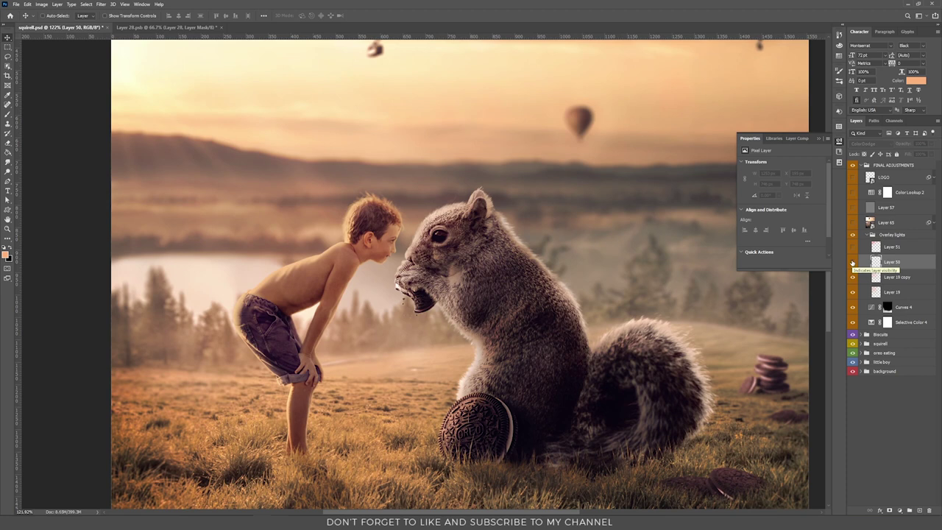
{"action": "left_click", "coordinate": [852, 263]}
{"action": "left_click", "coordinate": [852, 263]}
Add a new layer above Layer 19 copy and set its blend mode to Color Dodge.
{"action": "left_click", "coordinate": [899, 277]}
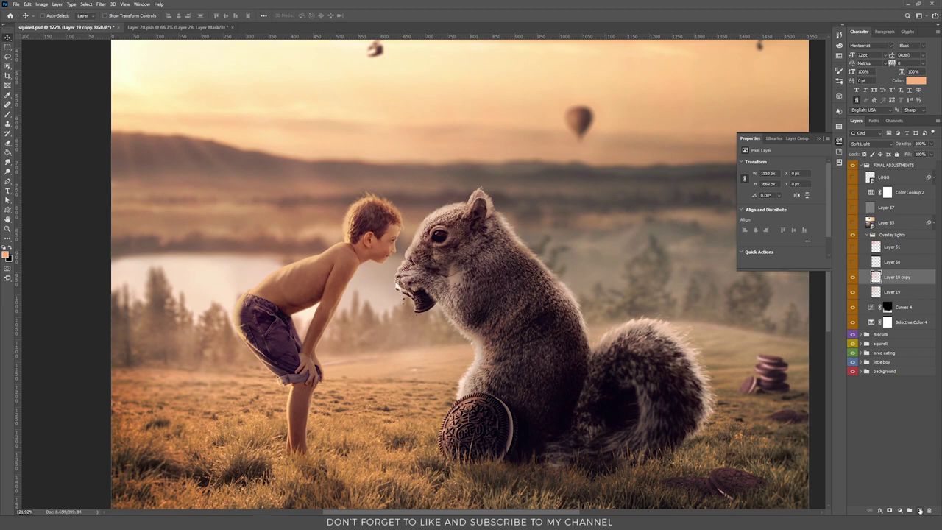
{"action": "left_click", "coordinate": [919, 510]}
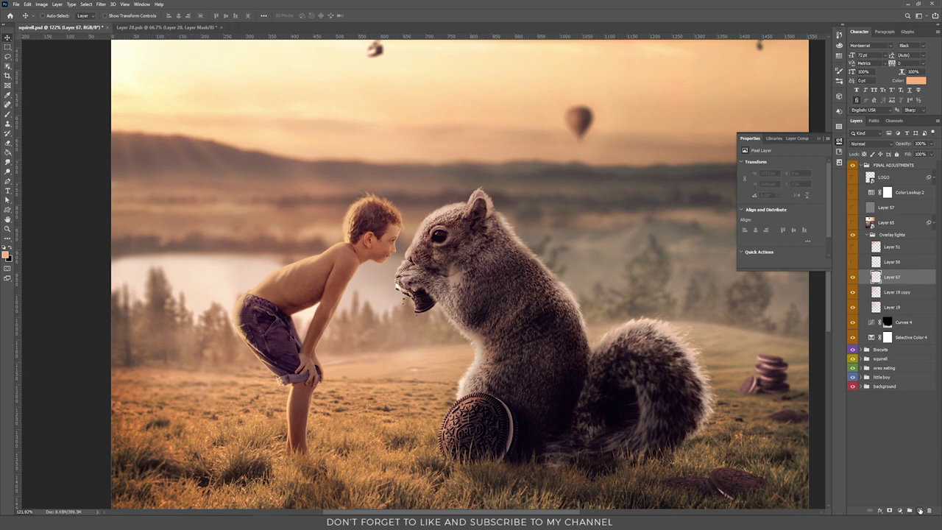
{"action": "left_click", "coordinate": [880, 144]}
{"action": "left_click", "coordinate": [861, 152]}
Brush a soft orange glow over the boy's head and back and the squirrel's face and fur at 5% flow.
{"action": "left_click", "coordinate": [8, 114]}
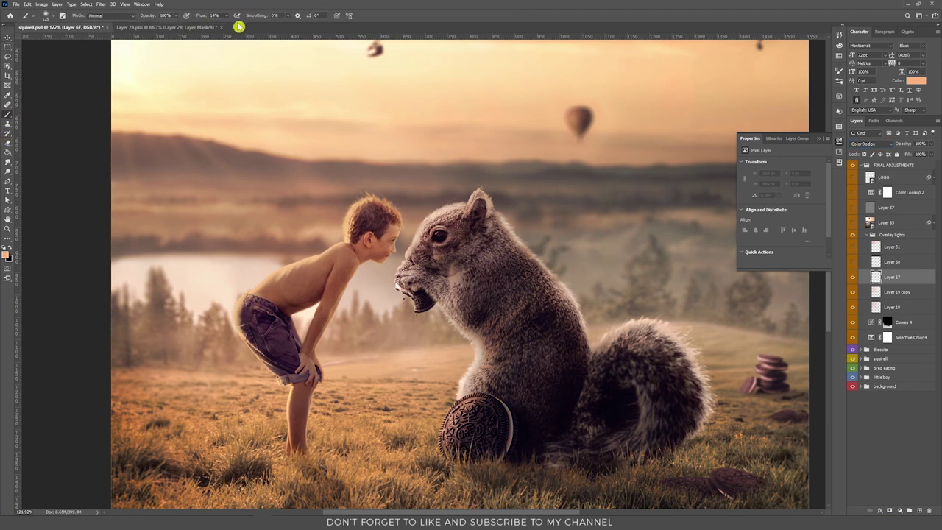
{"action": "left_click_drag", "start_coordinate": [228, 20], "coordinate": [224, 27]}
{"action": "left_click_drag", "start_coordinate": [412, 247], "coordinate": [420, 258]}
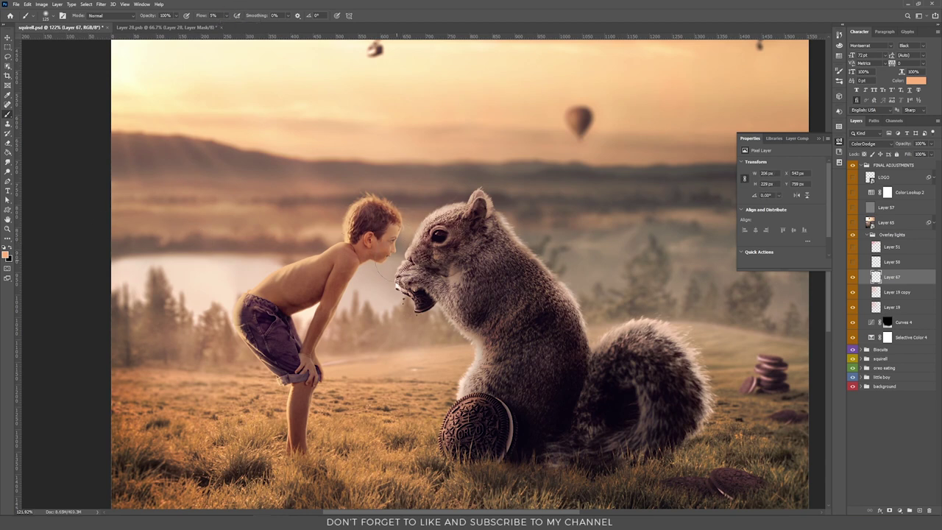
{"action": "left_click_drag", "start_coordinate": [342, 235], "coordinate": [377, 207]}
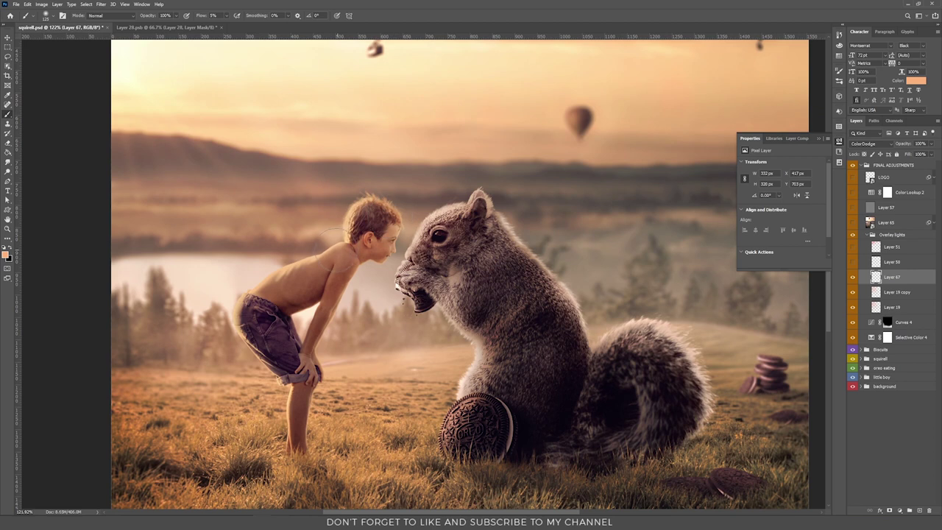
{"action": "mouse_move", "coordinate": [274, 263]}
{"action": "left_mouse_down"}
{"action": "mouse_move", "coordinate": [255, 283]}
{"action": "mouse_move", "coordinate": [251, 319]}
{"action": "mouse_move", "coordinate": [269, 359]}
{"action": "left_mouse_up"}
{"action": "mouse_move", "coordinate": [552, 233]}
{"action": "left_mouse_down"}
{"action": "mouse_move", "coordinate": [498, 203]}
{"action": "mouse_move", "coordinate": [579, 302]}
{"action": "mouse_move", "coordinate": [597, 346]}
{"action": "mouse_move", "coordinate": [643, 330]}
{"action": "mouse_move", "coordinate": [705, 351]}
{"action": "mouse_move", "coordinate": [702, 422]}
{"action": "mouse_move", "coordinate": [687, 437]}
{"action": "mouse_move", "coordinate": [457, 403]}
{"action": "mouse_move", "coordinate": [465, 386]}
{"action": "mouse_move", "coordinate": [442, 312]}
{"action": "mouse_move", "coordinate": [416, 294]}
{"action": "mouse_move", "coordinate": [439, 229]}
{"action": "left_mouse_up"}
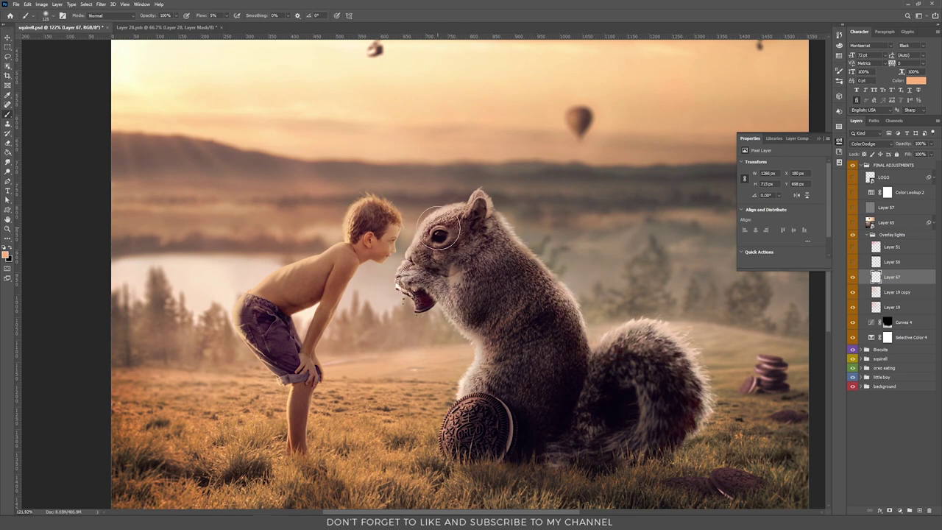
Compare the painted glow on and off, and delete the new Color Dodge layer.
{"action": "left_click", "coordinate": [851, 281]}
{"action": "left_click", "coordinate": [852, 281]}
{"action": "key", "text": "Delete"}
Show Layer 50 and Layer 51 of the Overlay lights group and check Layer 51's effect on the whole image.
{"action": "left_click", "coordinate": [896, 250]}
{"action": "key", "text": "ctrl+0"}
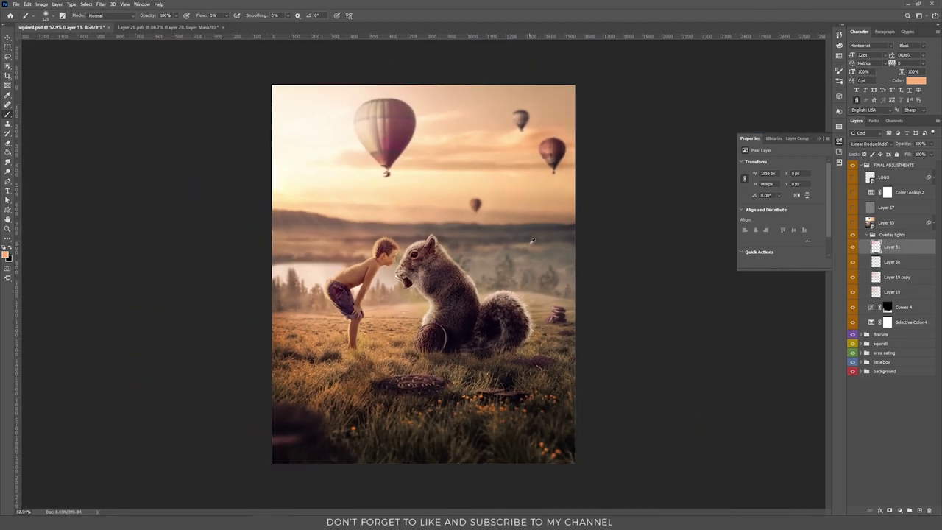
{"action": "key", "text": "v"}
{"action": "left_click", "coordinate": [853, 248]}
{"action": "left_click", "coordinate": [854, 248]}
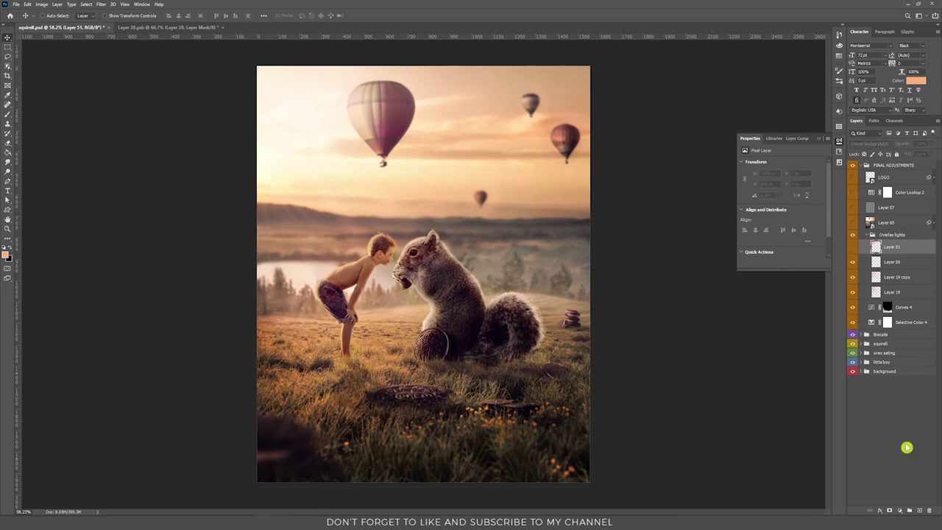
Paint soft orange light over the upper sky and large balloon on a new layer above Layer 51, and try another blend mode.
{"action": "key", "text": "ctrl+z"}
{"action": "key", "text": "ctrl+z"}
{"action": "key", "text": "b"}
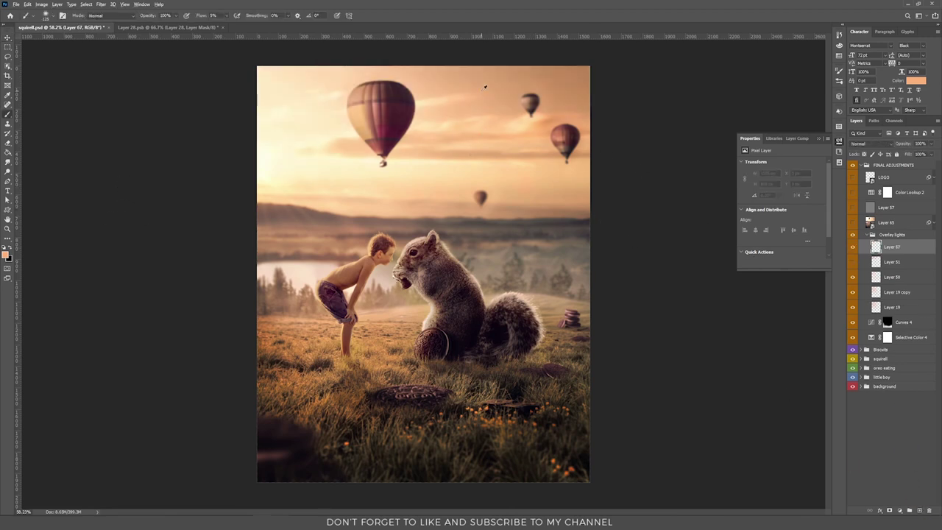
{"action": "mouse_move", "coordinate": [482, 89]}
{"action": "left_mouse_down"}
{"action": "mouse_move", "coordinate": [400, 59]}
{"action": "mouse_move", "coordinate": [477, 185]}
{"action": "mouse_move", "coordinate": [494, 53]}
{"action": "mouse_move", "coordinate": [436, 159]}
{"action": "left_mouse_up"}
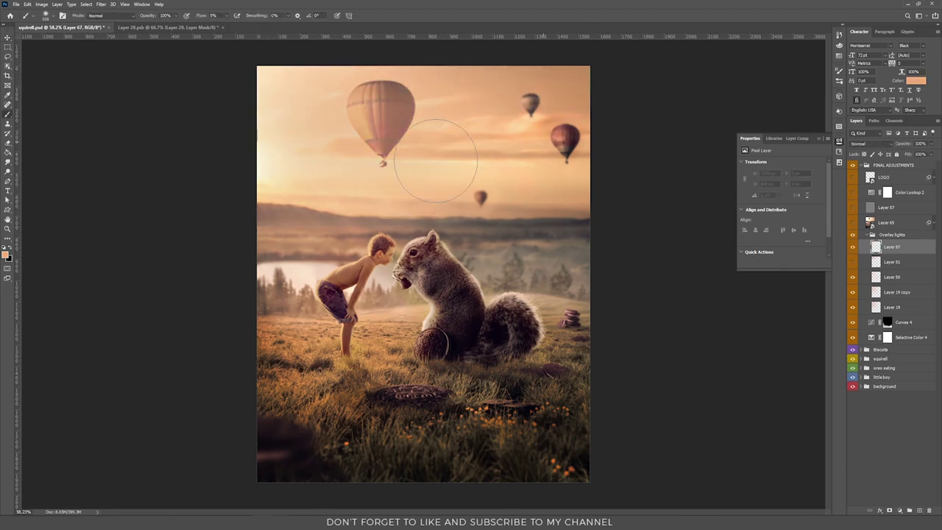
{"action": "left_click", "coordinate": [865, 143]}
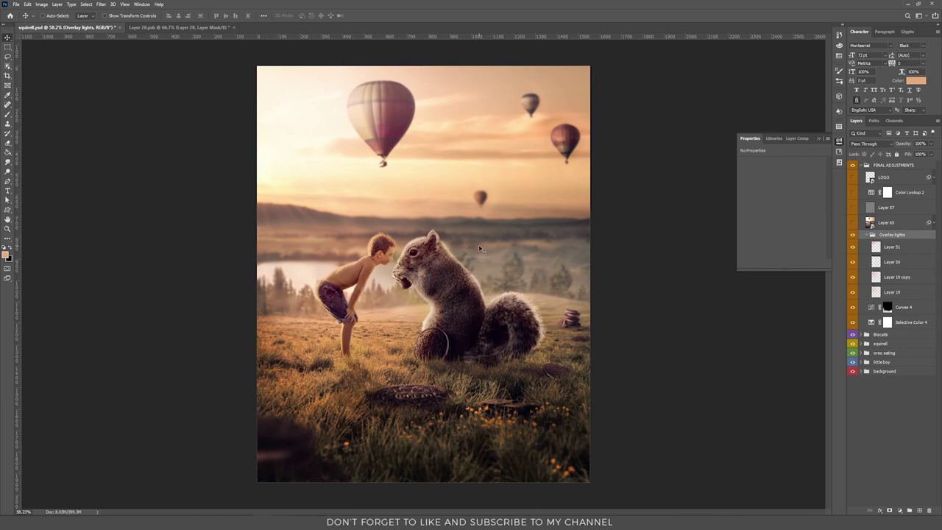
Collapse the Overlay lights group and stamp all visible layers into a new layer directly above it.
{"action": "left_click", "coordinate": [872, 234]}
{"action": "key", "text": "ctrl+alt+shift+e"}
{"action": "left_click_drag", "start_coordinate": [401, 200], "coordinate": [534, 213]}
{"action": "key", "text": "ctrl+z"}
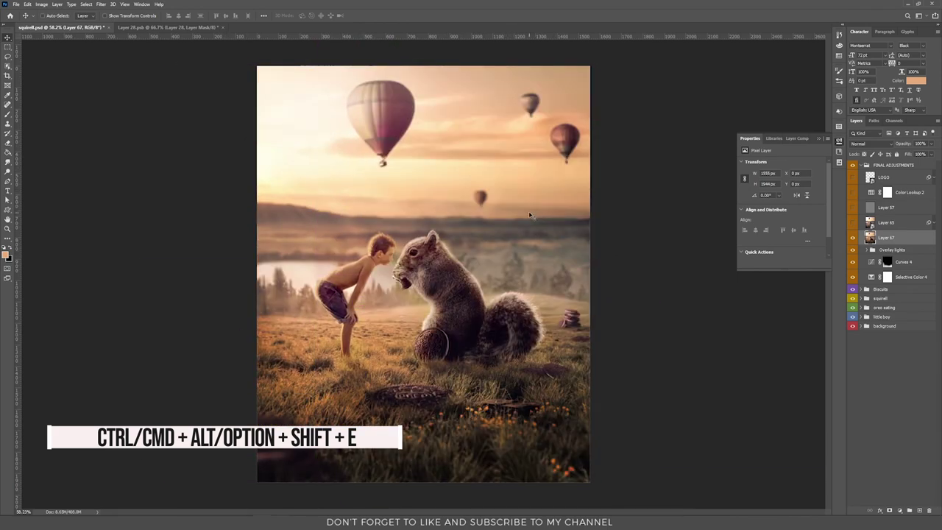
Convert the stamped layer to a smart object.
{"action": "right_click", "coordinate": [918, 240]}
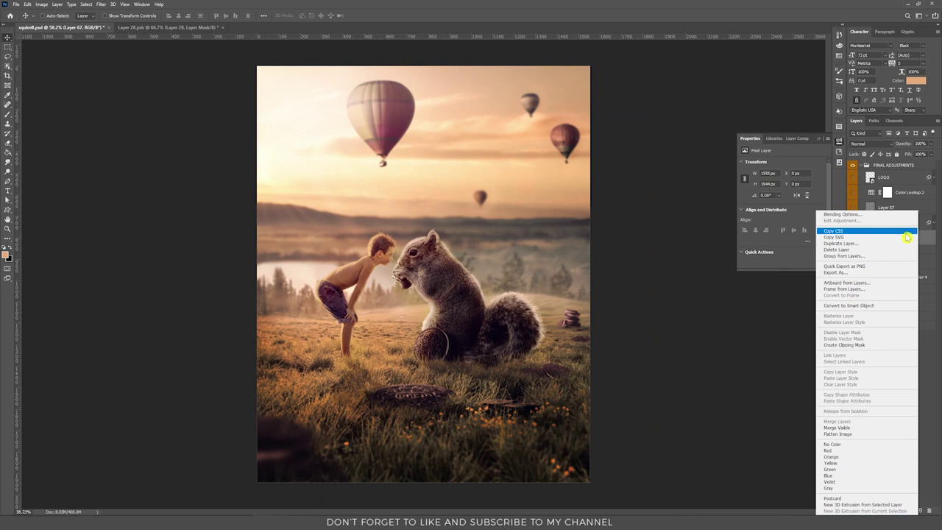
{"action": "left_click", "coordinate": [869, 306]}
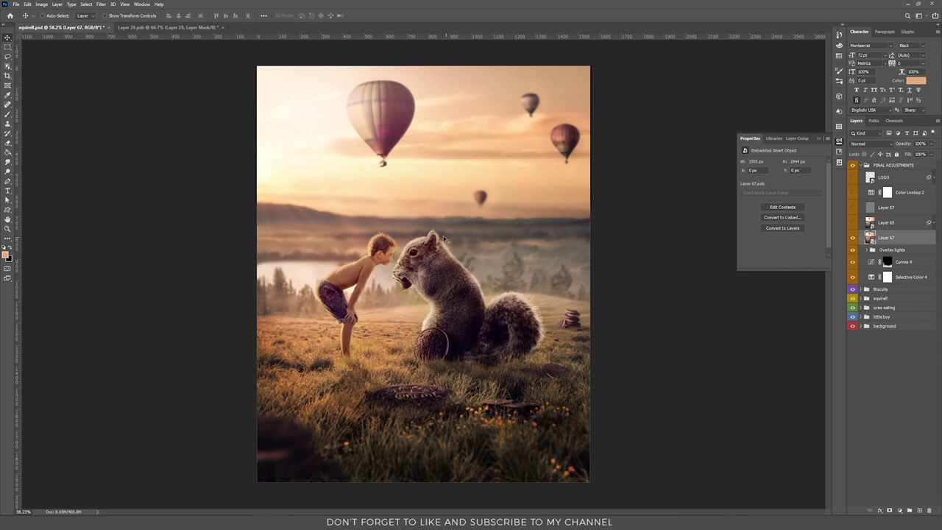
{"action": "left_click", "coordinate": [102, 5]}
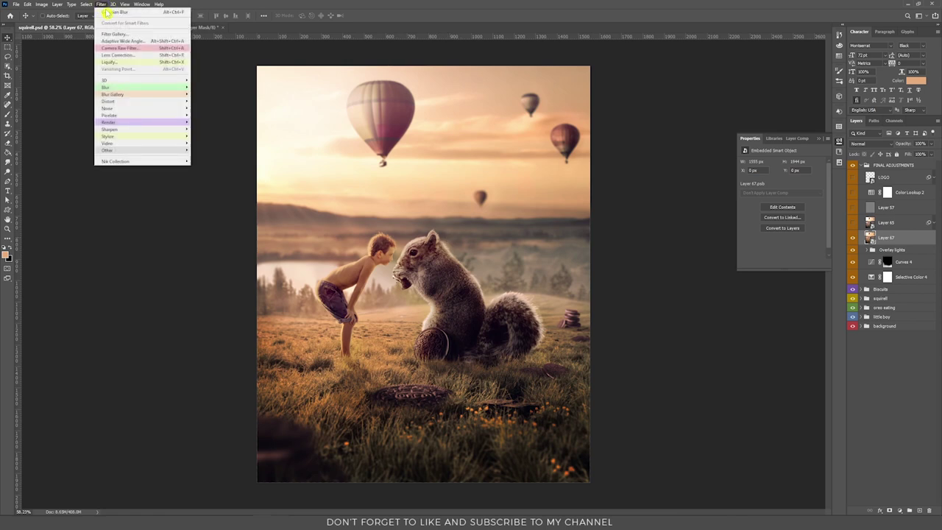
{"action": "left_click", "coordinate": [300, 82]}
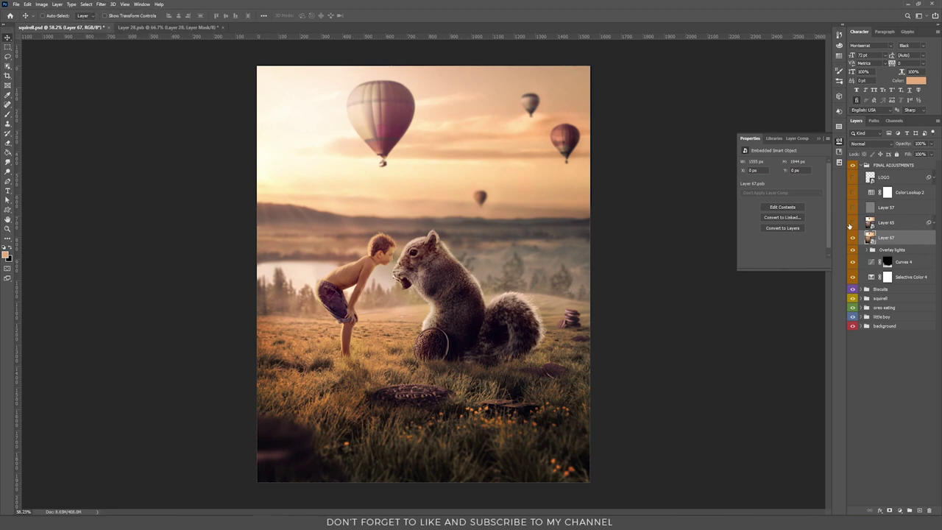
Show Layer 65, expand its smart filters and open its Camera Raw Filter settings.
{"action": "left_click", "coordinate": [853, 222]}
{"action": "left_click", "coordinate": [933, 222]}
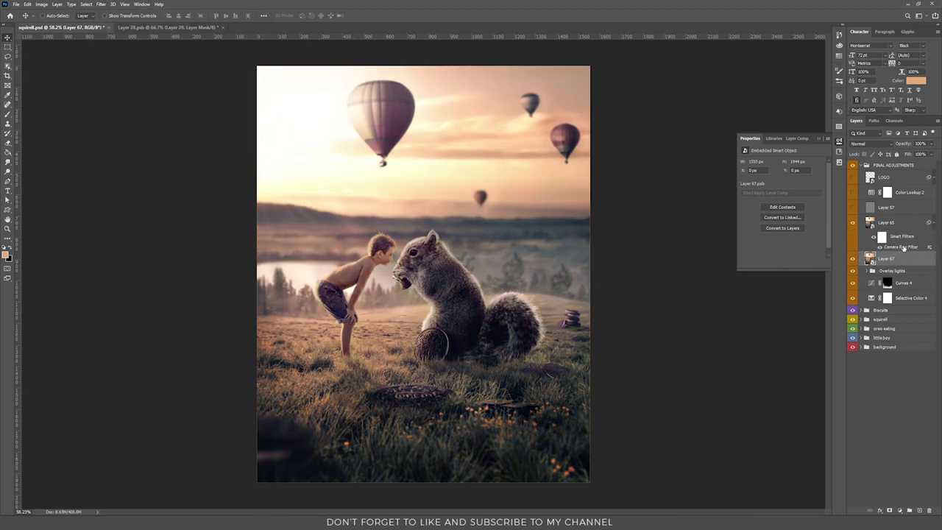
{"action": "left_click", "coordinate": [904, 248]}
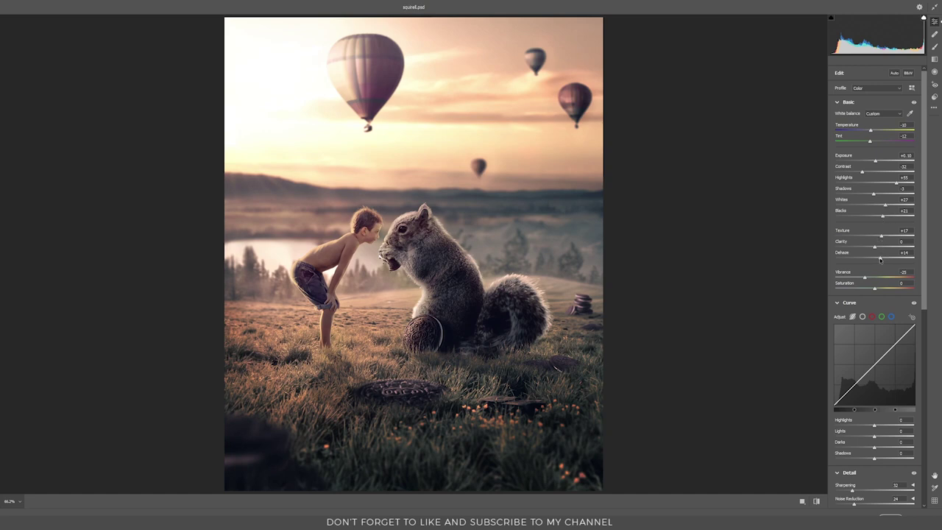
Try a stronger highlights saturation in the Split Toning settings and undo it.
{"action": "scroll", "coordinate": [881, 259], "scroll_direction": "down", "scroll_amount": 5}
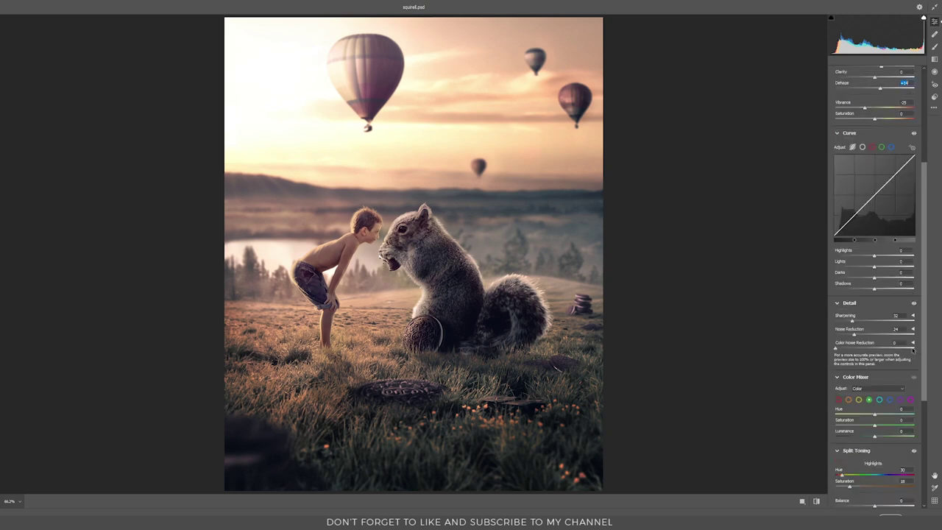
{"action": "scroll", "coordinate": [854, 339], "scroll_direction": "down", "scroll_amount": 3}
{"action": "scroll", "coordinate": [926, 430], "scroll_direction": "down", "scroll_amount": 1}
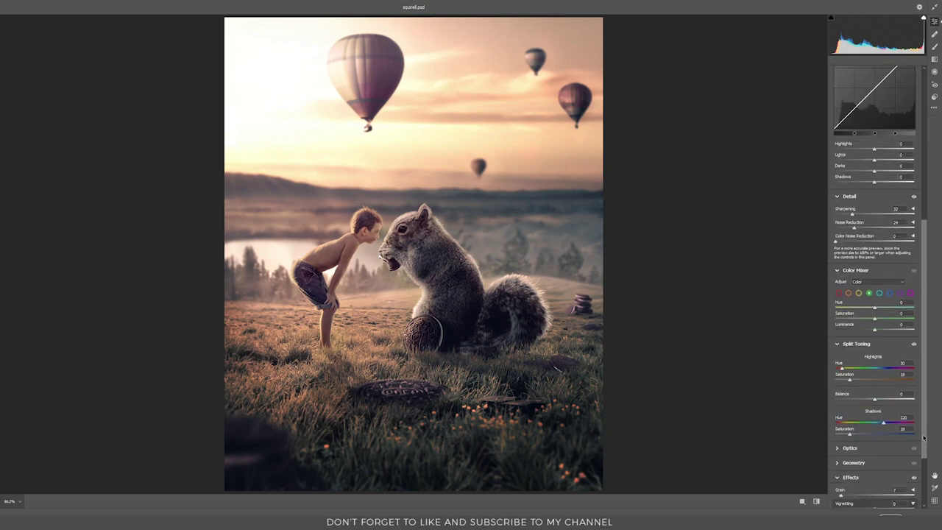
{"action": "left_click_drag", "start_coordinate": [851, 380], "coordinate": [895, 383]}
{"action": "key", "text": "ctrl+z"}
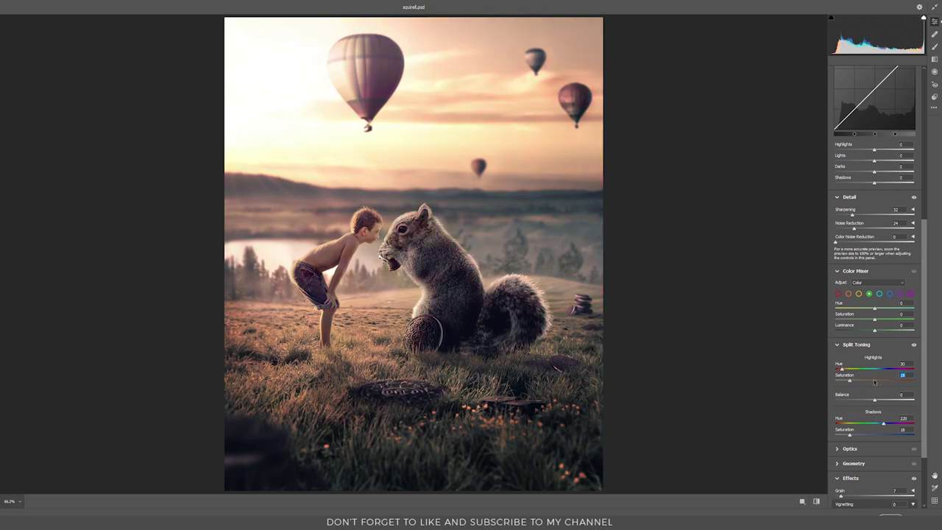
Try a stronger Grain amount in the Effects settings and inspect the grain up close.
{"action": "left_click", "coordinate": [852, 435]}
{"action": "scroll", "coordinate": [928, 444], "scroll_direction": "down", "scroll_amount": 3}
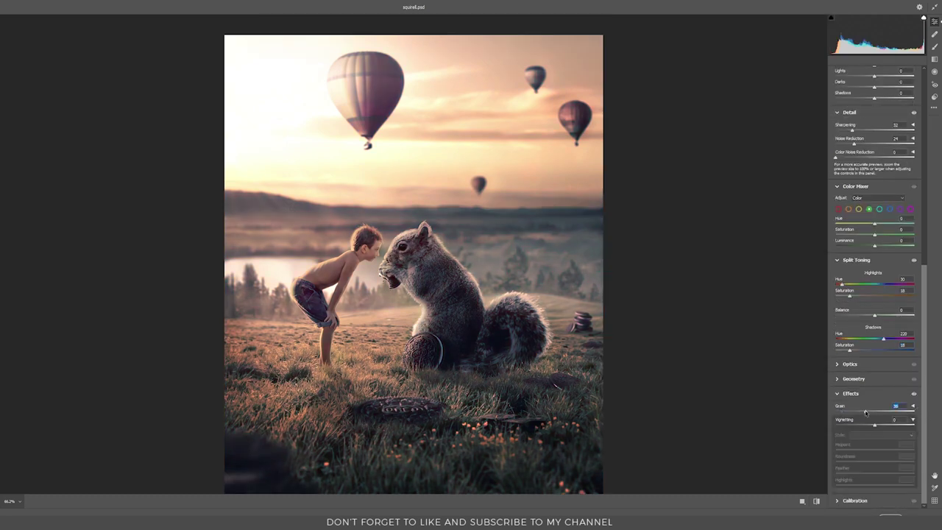
{"action": "scroll", "coordinate": [521, 261], "scroll_direction": "up", "scroll_amount": 1}
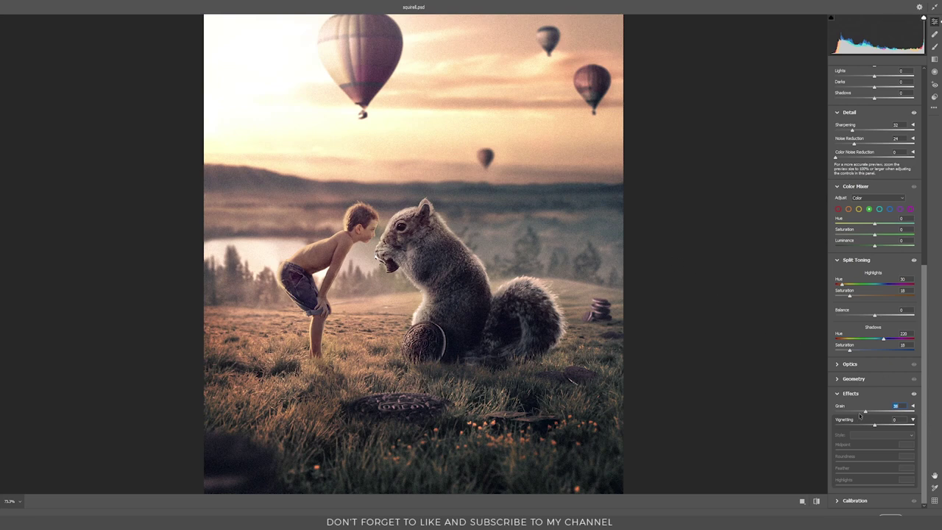
Browse the available Camera Raw profiles and leave the filter dialog.
{"action": "scroll", "coordinate": [850, 416], "scroll_direction": "up", "scroll_amount": 10}
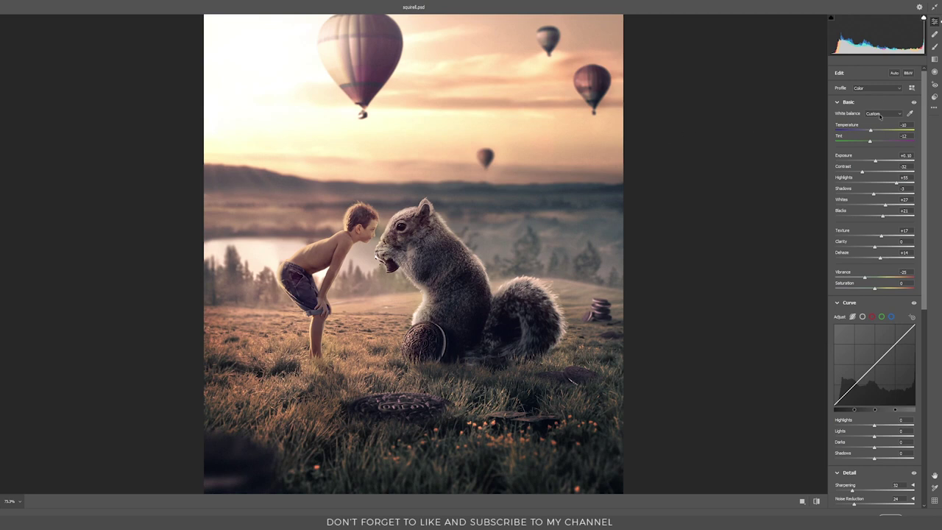
{"action": "left_click", "coordinate": [880, 88]}
{"action": "left_click", "coordinate": [867, 113]}
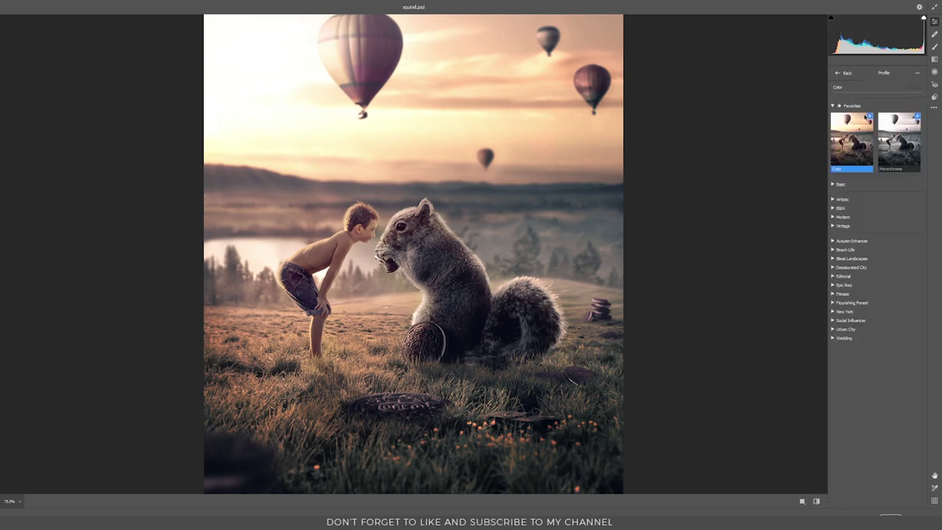
{"action": "left_click", "coordinate": [872, 198]}
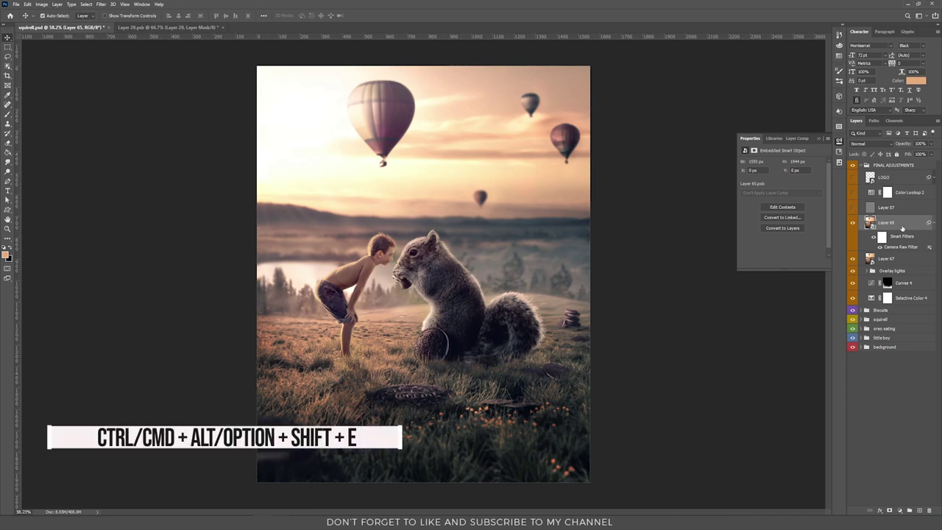
Stamp all visible layers into a new layer above Layer 65 and apply a High Pass filter with a 0.3 px radius.
{"action": "key", "text": "ctrl+alt+shift+e"}
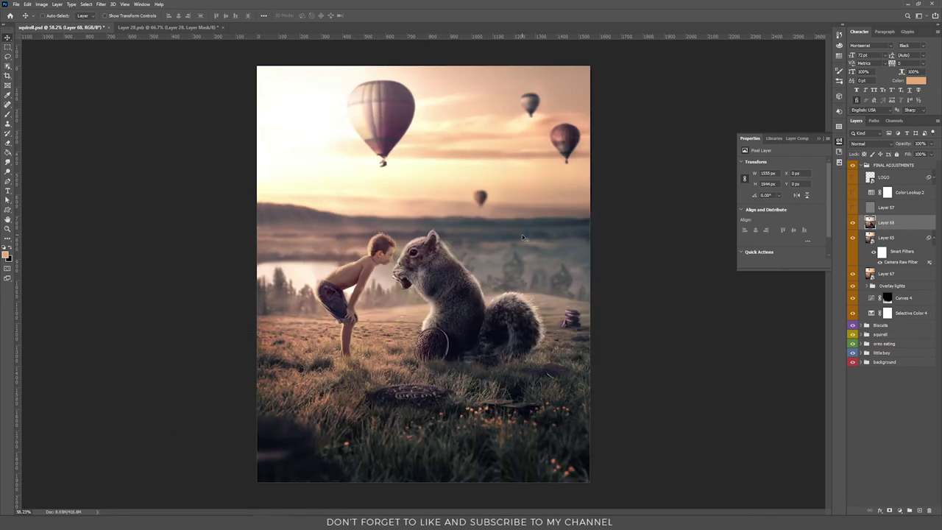
{"action": "left_click", "coordinate": [102, 5]}
{"action": "mouse_move", "coordinate": [146, 153]}
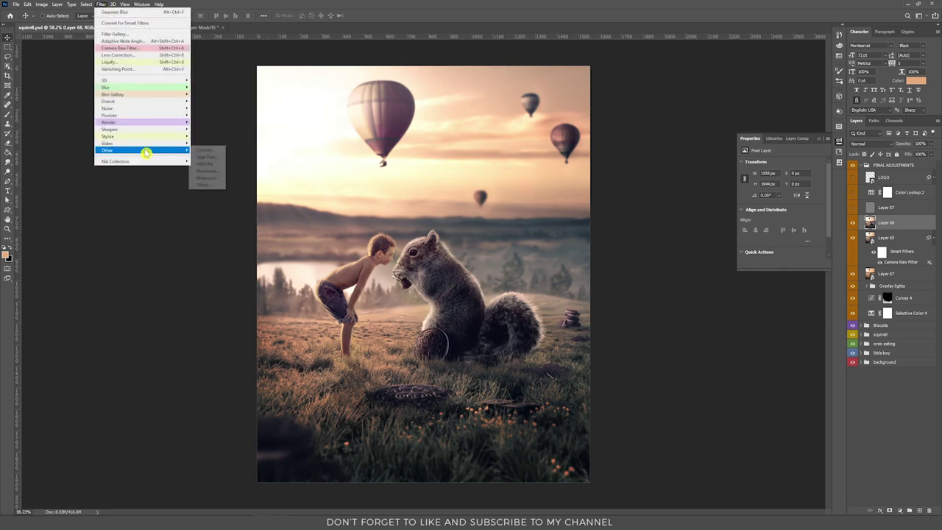
{"action": "left_click", "coordinate": [207, 156]}
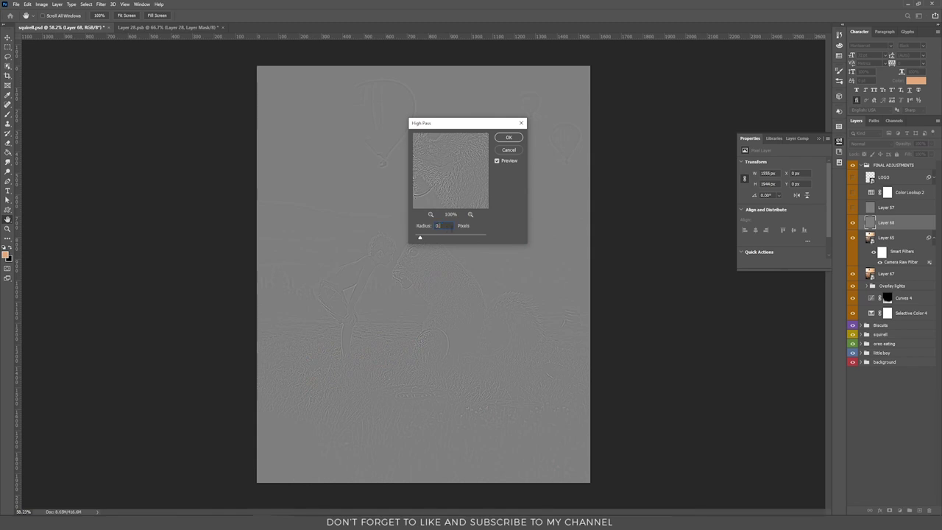
{"action": "type", "text": "0.3"}
{"action": "key", "text": "Return"}
{"action": "scroll", "coordinate": [391, 223], "scroll_direction": "up", "scroll_amount": 3}
{"action": "scroll", "coordinate": [388, 220], "scroll_direction": "down", "scroll_amount": 2}
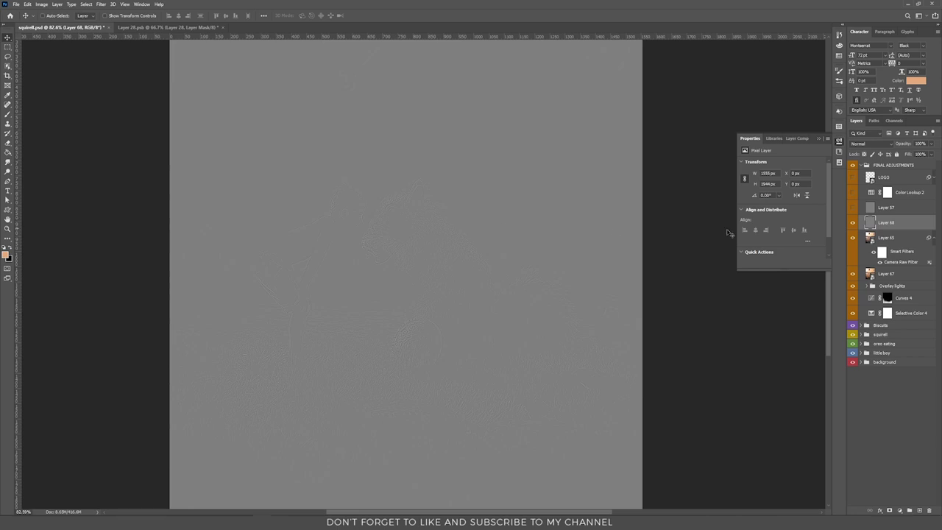
Try the Linear Light and Vivid Light blend modes on the new high-pass layer, and discard that layer.
{"action": "left_click", "coordinate": [873, 147]}
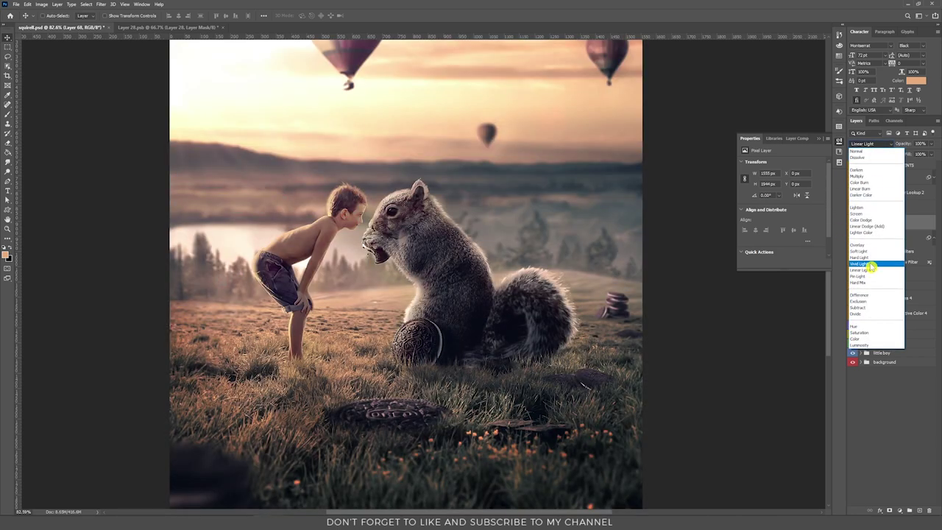
{"action": "left_click", "coordinate": [885, 223]}
Compare the boy and squirrel up close with Layer 57 hidden and shown, leave it visible and rename it high pass.
{"action": "scroll", "coordinate": [400, 230], "scroll_direction": "up", "scroll_amount": 3}
{"action": "scroll", "coordinate": [400, 230], "scroll_direction": "up", "scroll_amount": 2}
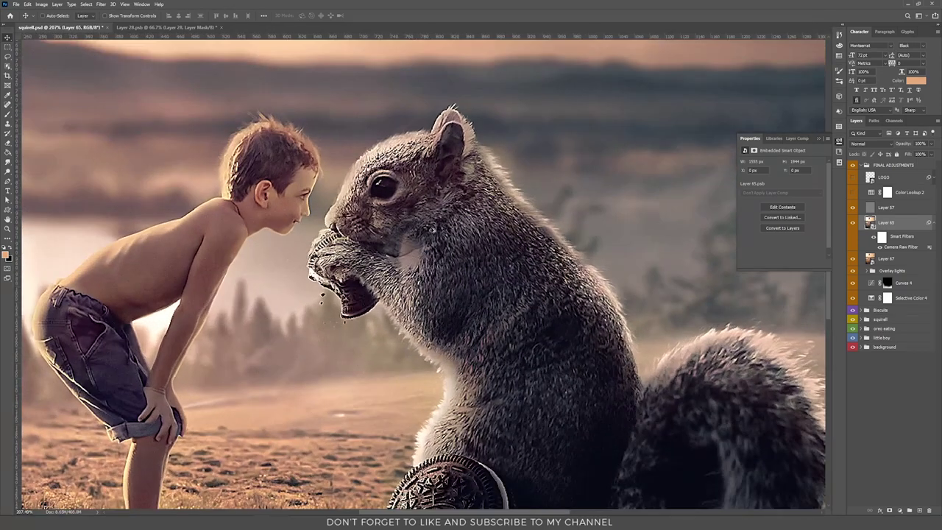
{"action": "left_click", "coordinate": [854, 209]}
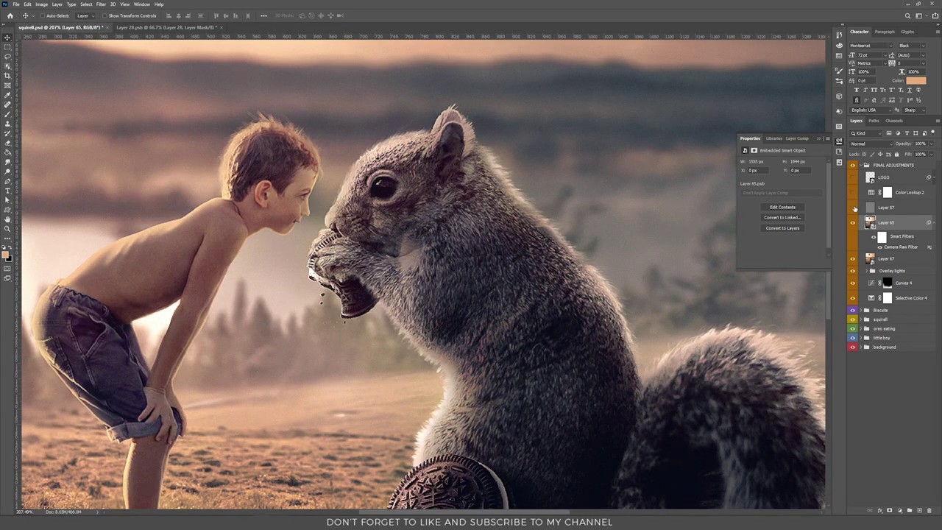
{"action": "left_click", "coordinate": [854, 208]}
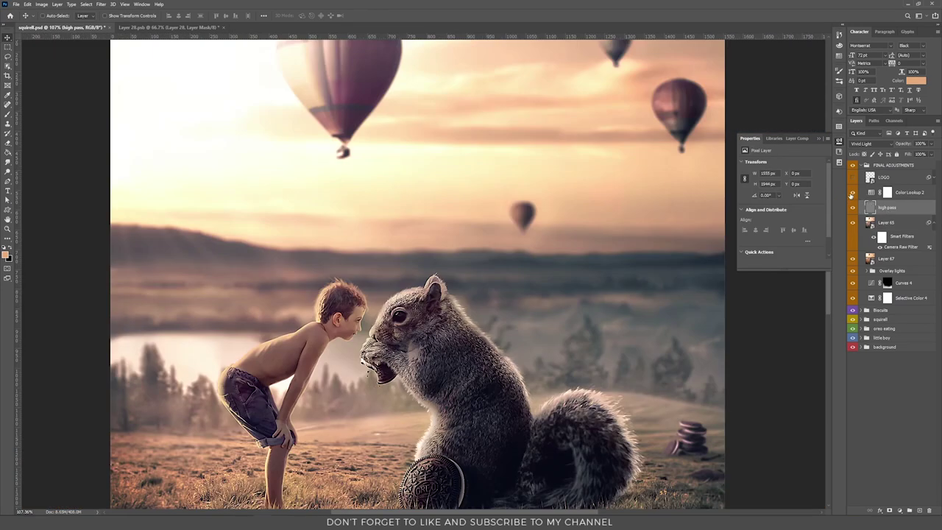
Show the Color Lookup 2 adjustment and the LOGO layer, opening the lookup's properties and expanding the logo's smart filters.
{"action": "key", "text": "ctrl+0"}
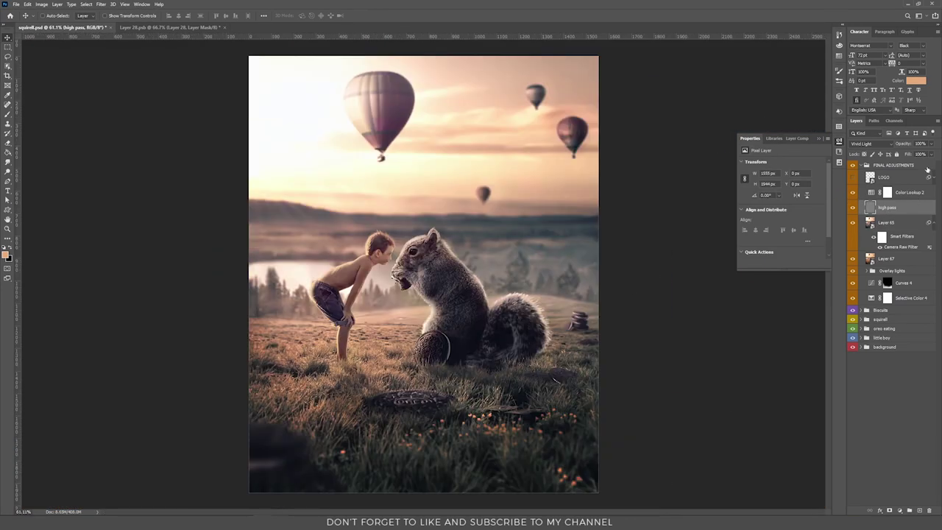
{"action": "left_click", "coordinate": [907, 194]}
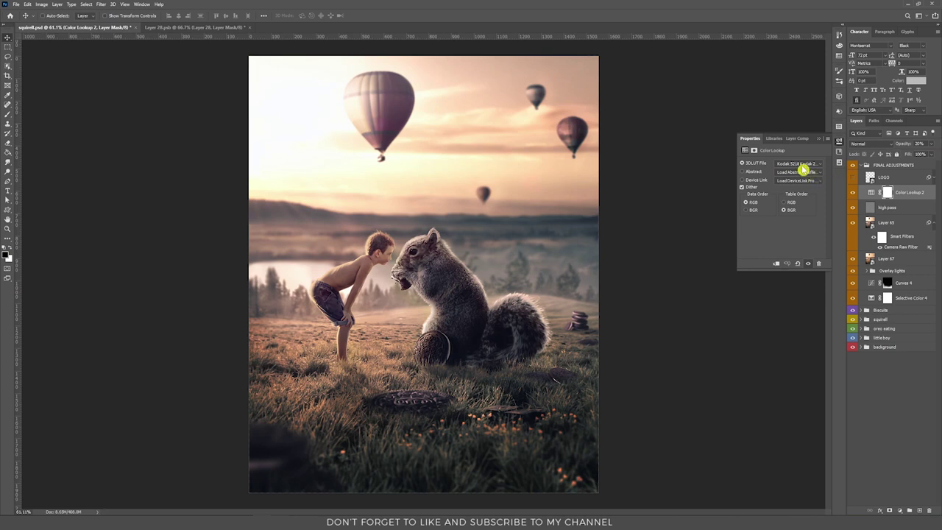
{"action": "left_click", "coordinate": [887, 177]}
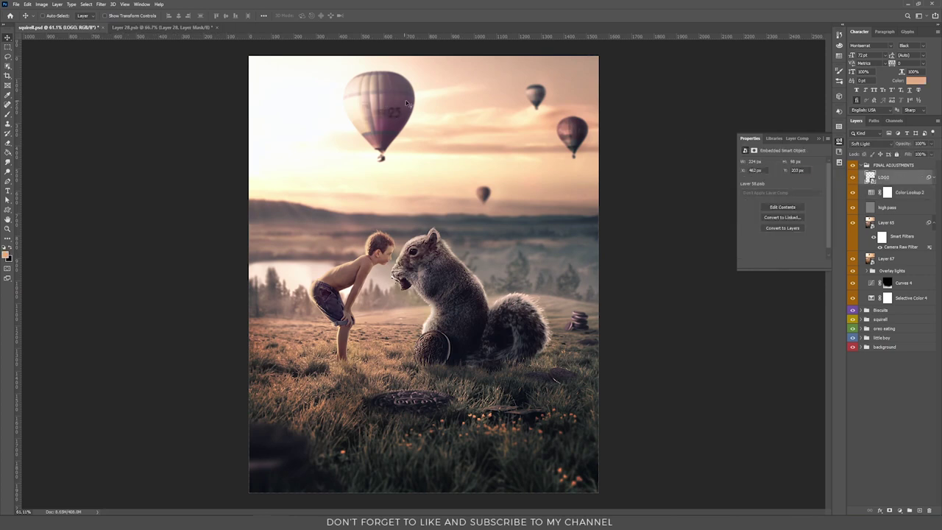
{"action": "left_click", "coordinate": [934, 179]}
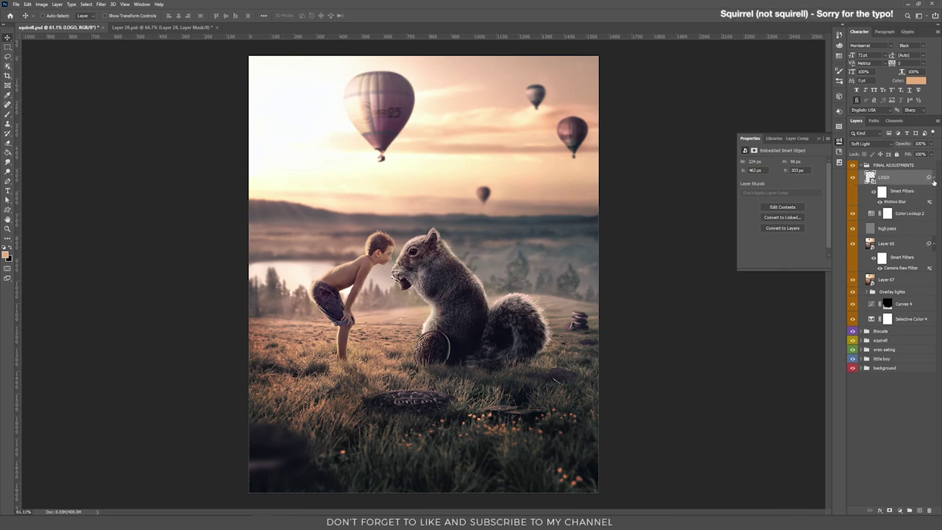